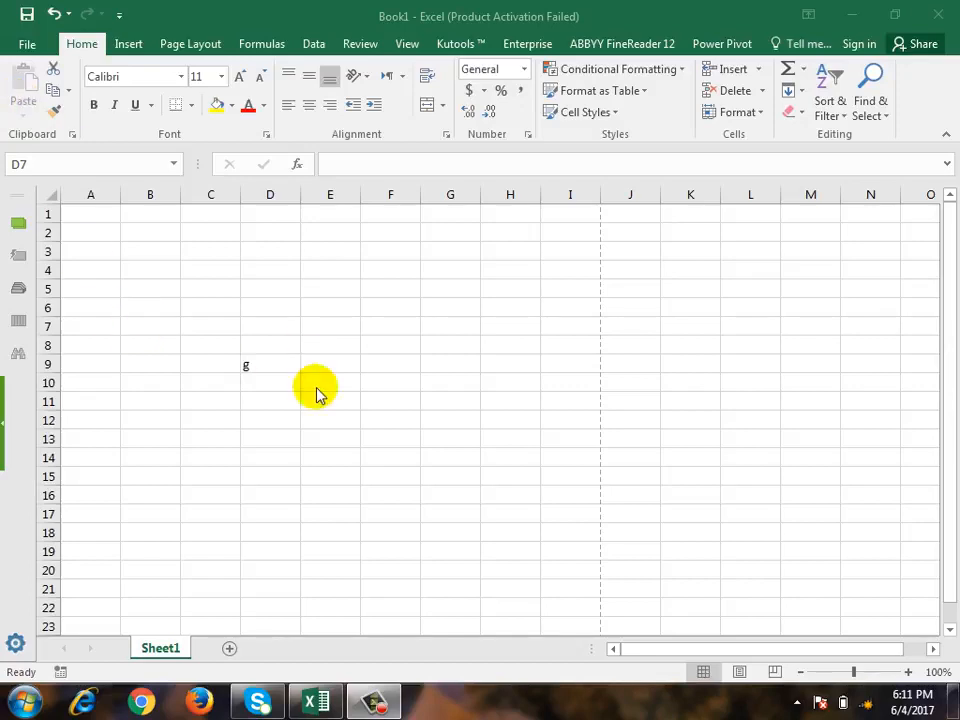
- Copy the "g" in cell D9 and paste it into cell E14
{"action": "left_click", "coordinate": [274, 352]}
{"action": "left_click", "coordinate": [275, 368]}
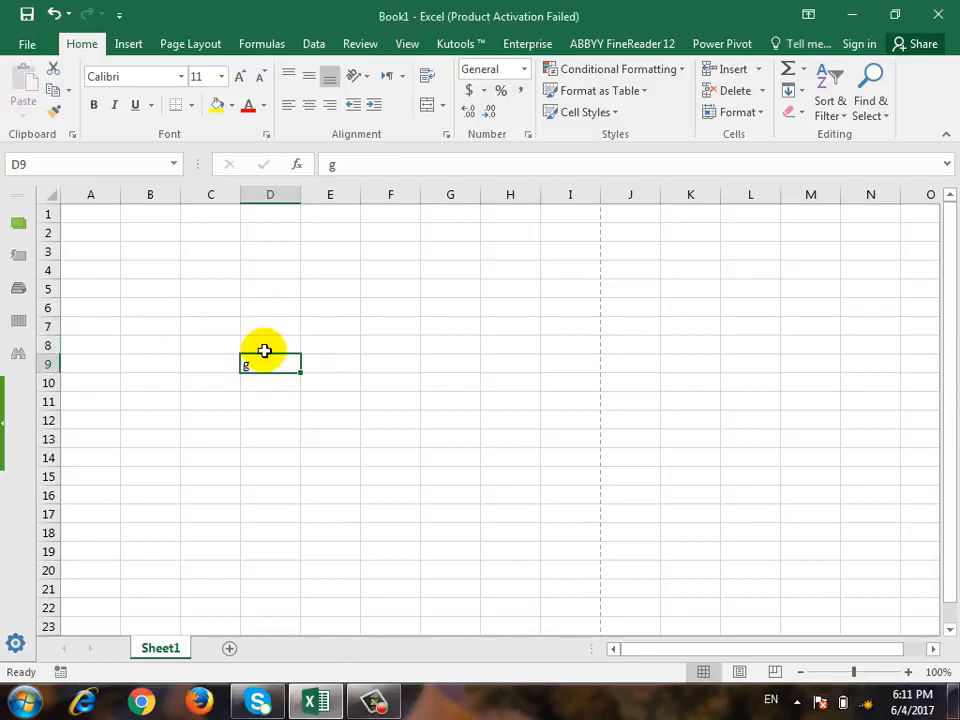
{"action": "left_click", "coordinate": [53, 90]}
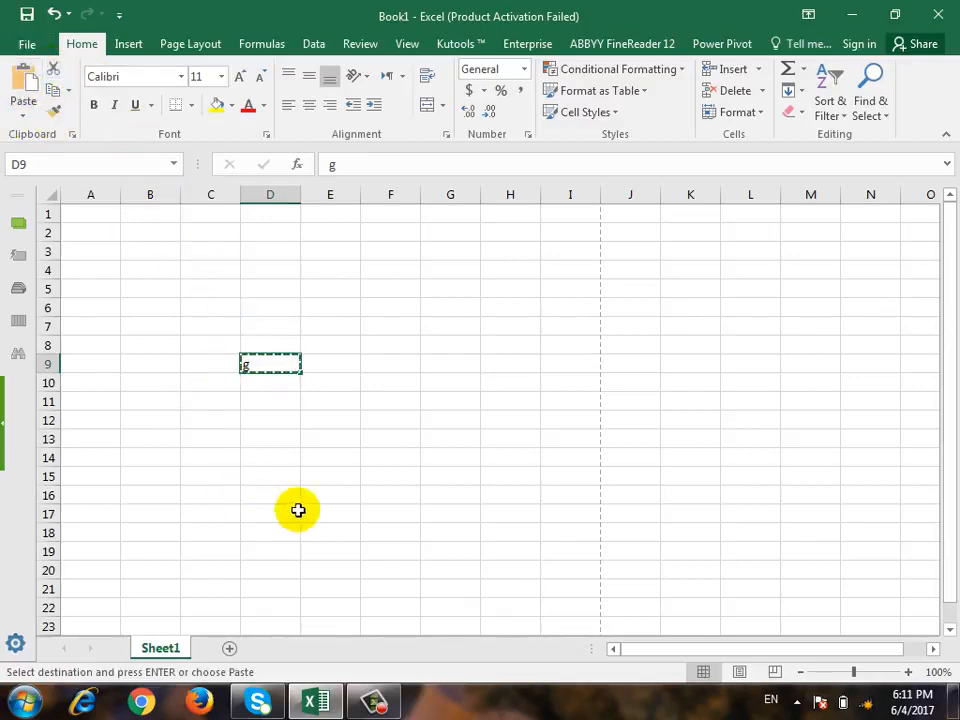
{"action": "left_click", "coordinate": [352, 455]}
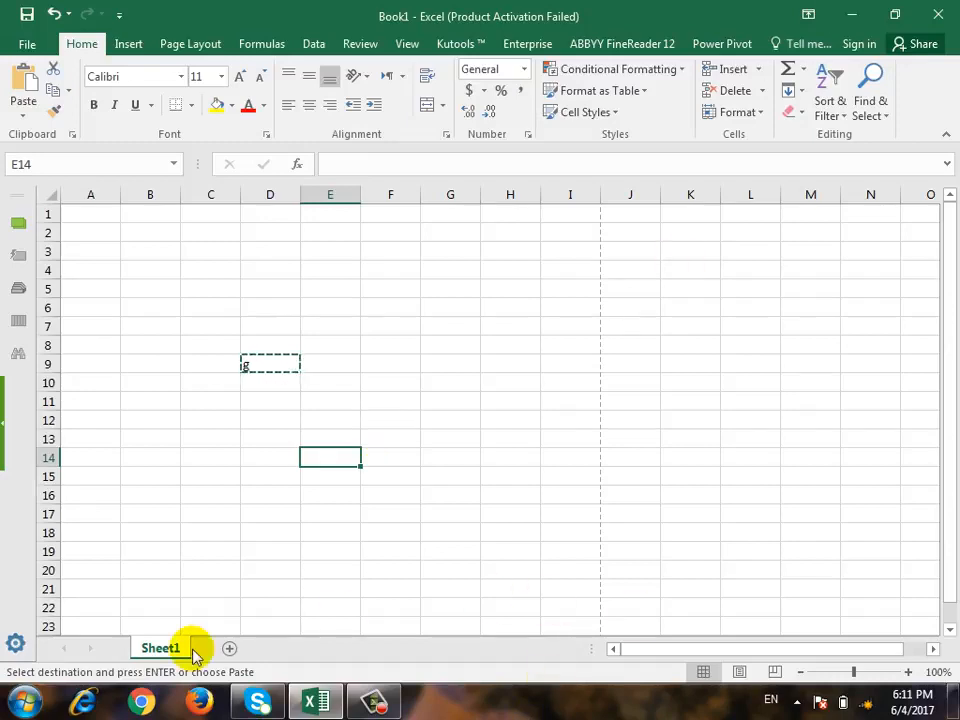
{"action": "key", "text": "Return"}
{"action": "left_click", "coordinate": [377, 405]}
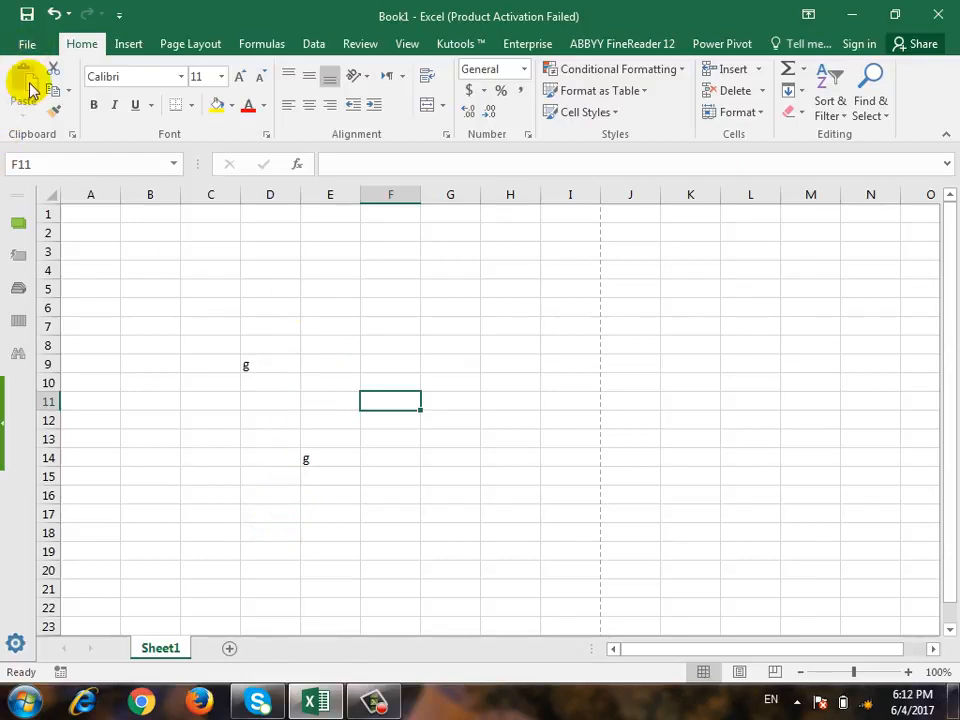
- Cut the "g" from cell D9 and paste it into cell F12
{"action": "left_click", "coordinate": [268, 367]}
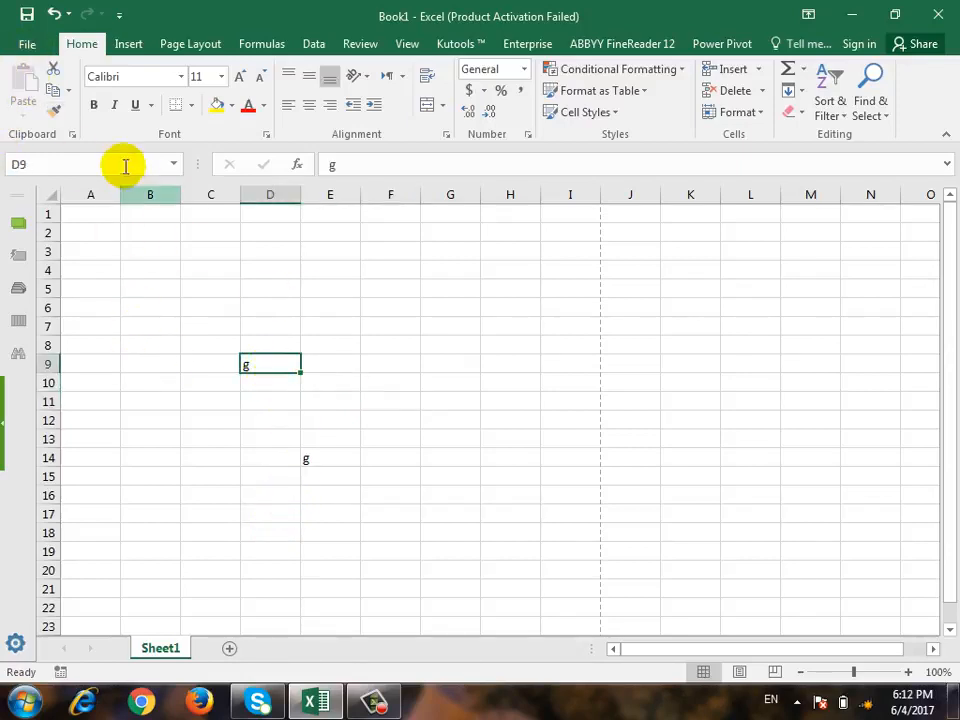
{"action": "left_click", "coordinate": [54, 68]}
{"action": "left_click", "coordinate": [346, 414]}
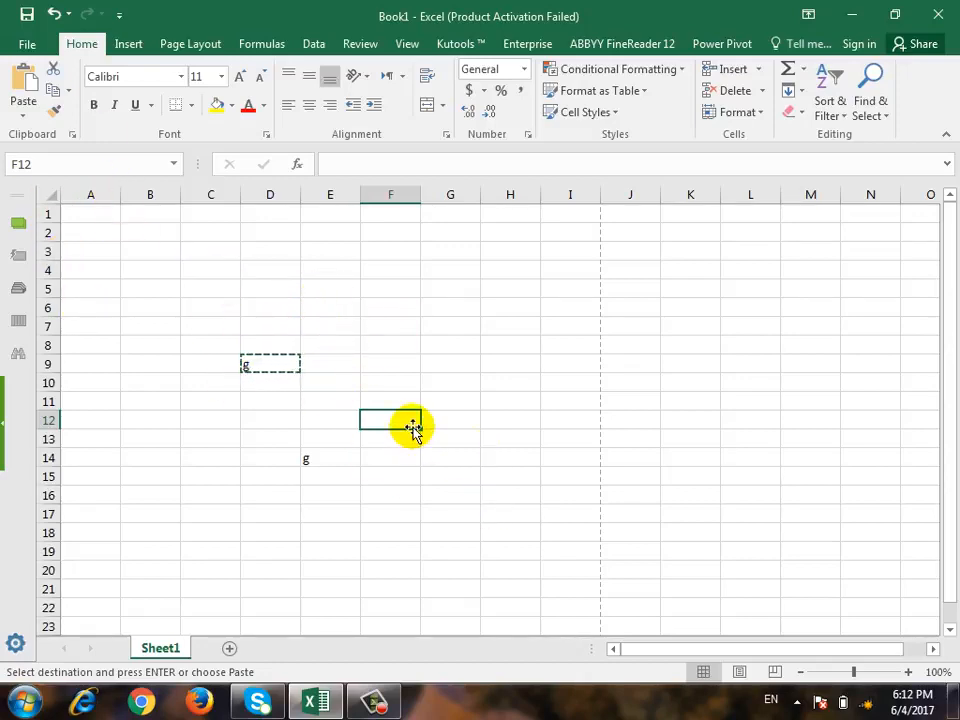
{"action": "left_click", "coordinate": [22, 115]}
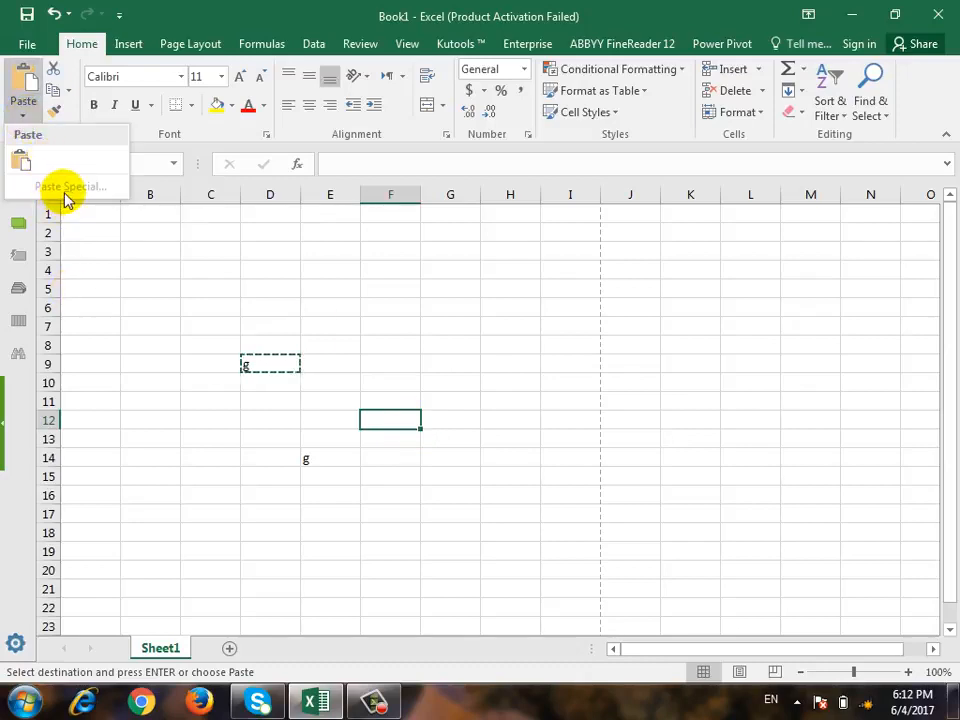
{"action": "left_click", "coordinate": [24, 158]}
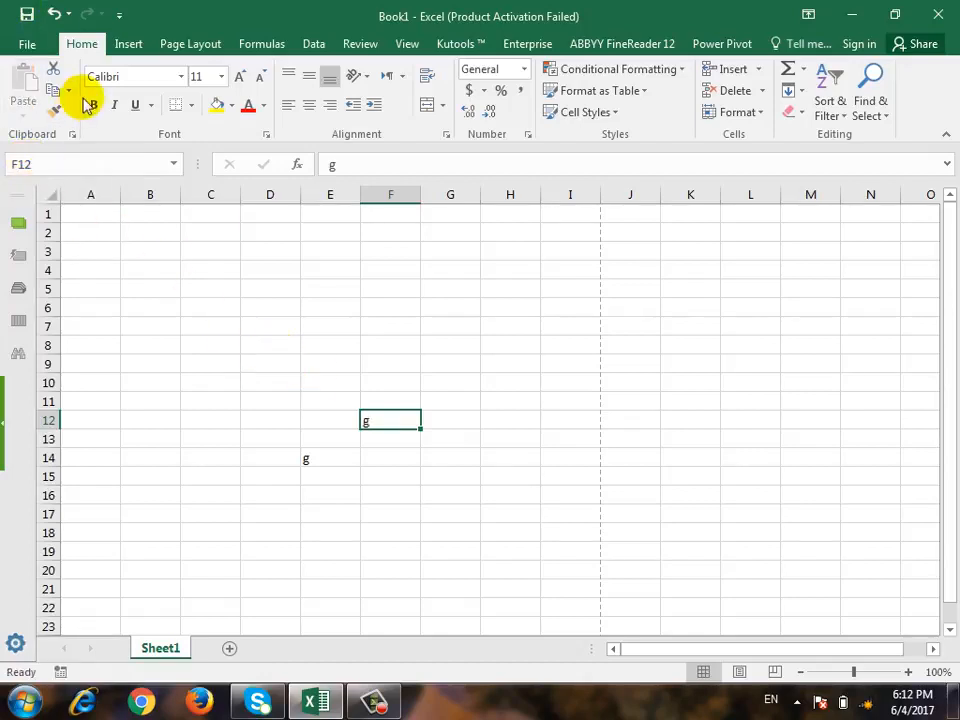
{"action": "left_click", "coordinate": [281, 387]}
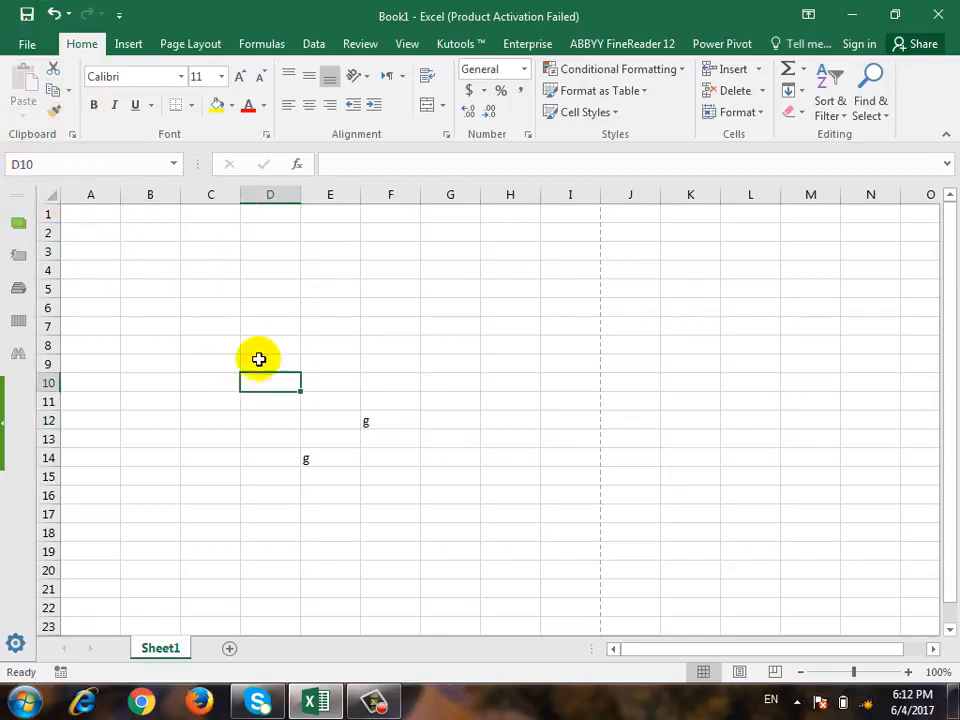
- Enter the column headings Name, word, excel and total in cells B5 to E5
{"action": "left_click", "coordinate": [150, 288]}
{"action": "type", "text": "name"}
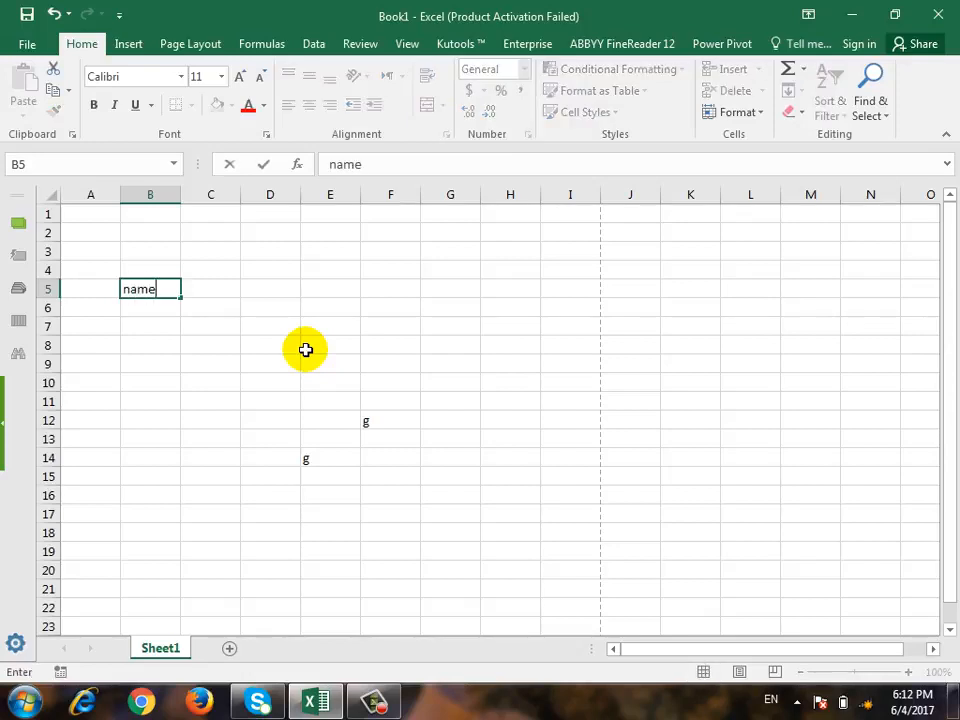
{"action": "key", "text": "Tab"}
{"action": "key", "text": "Left"}
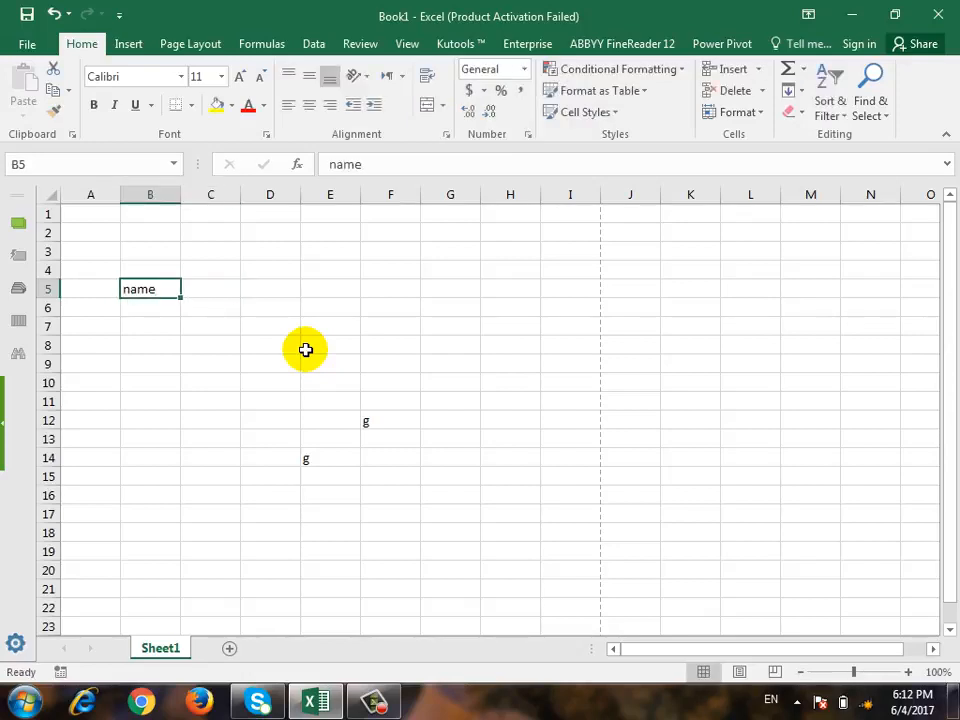
{"action": "type", "text": "Nam"}
{"action": "key", "text": "Tab"}
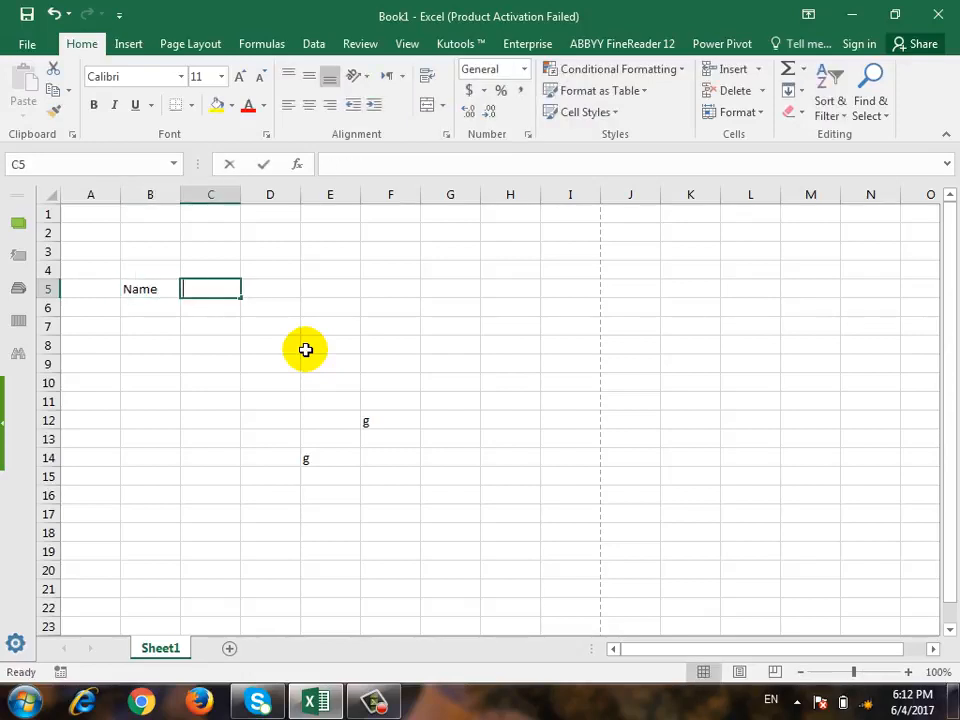
{"action": "type", "text": "word"}
{"action": "key", "text": "Tab"}
{"action": "type", "text": "excel"}
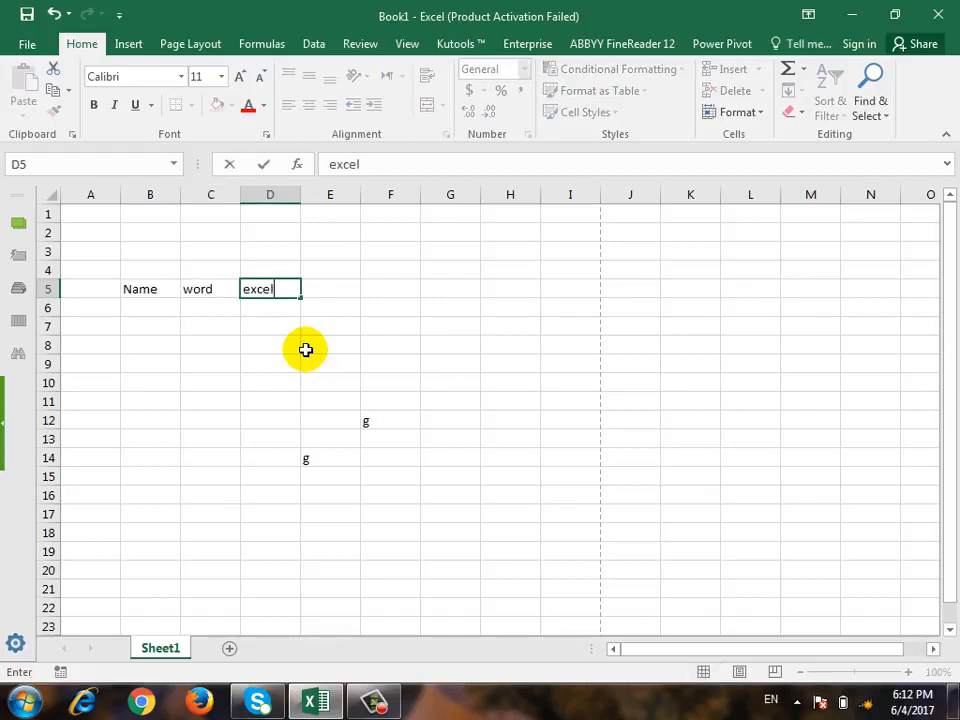
{"action": "key", "text": "Tab"}
{"action": "type", "text": "total"}
{"action": "key", "text": "Return"}
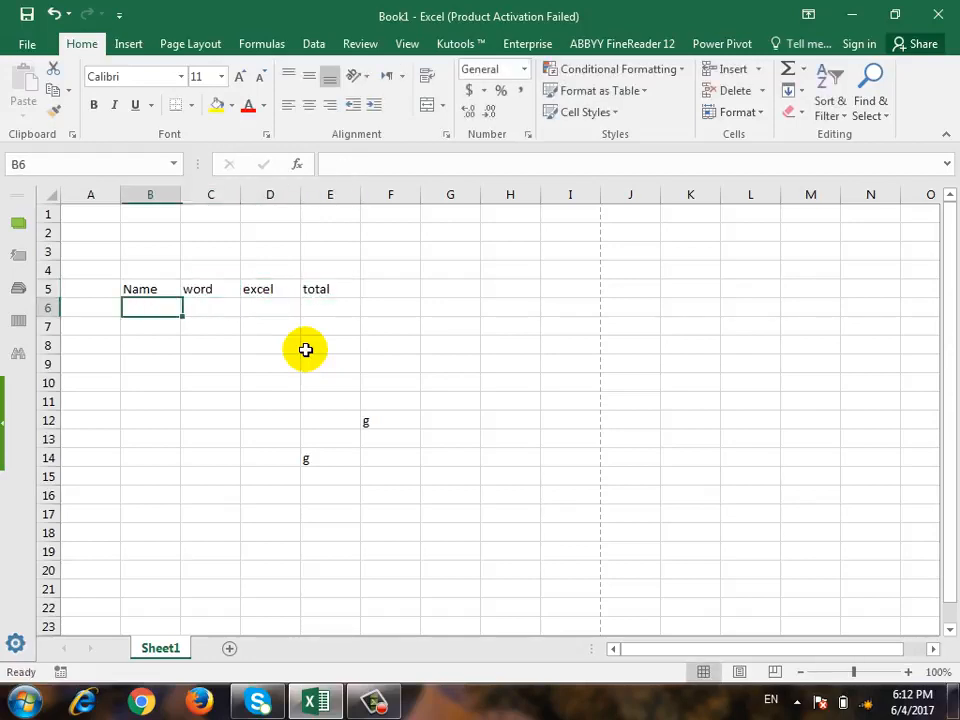
- Enter the four people's names under the Name heading in cells B6 to B9
{"action": "type", "text": "ali"}
{"action": "key", "text": "Return"}
{"action": "type", "text": "wali"}
{"action": "key", "text": "Return"}
{"action": "type", "text": "ah"}
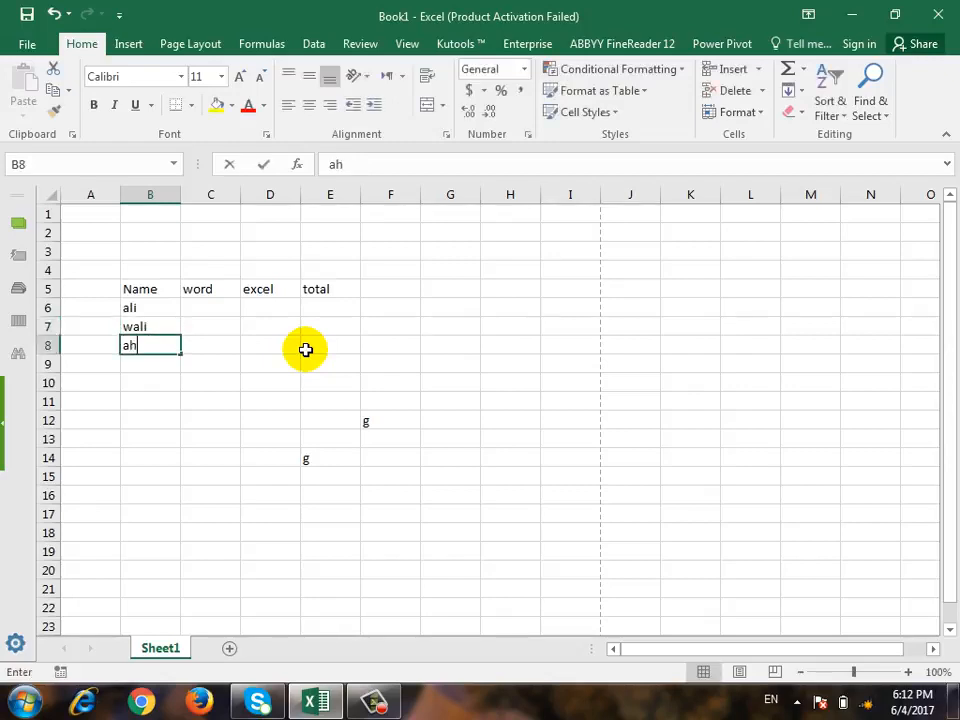
{"action": "type", "text": "mad"}
{"action": "key", "text": "Return"}
{"action": "type", "text": "khan"}
{"action": "key", "text": "Return"}
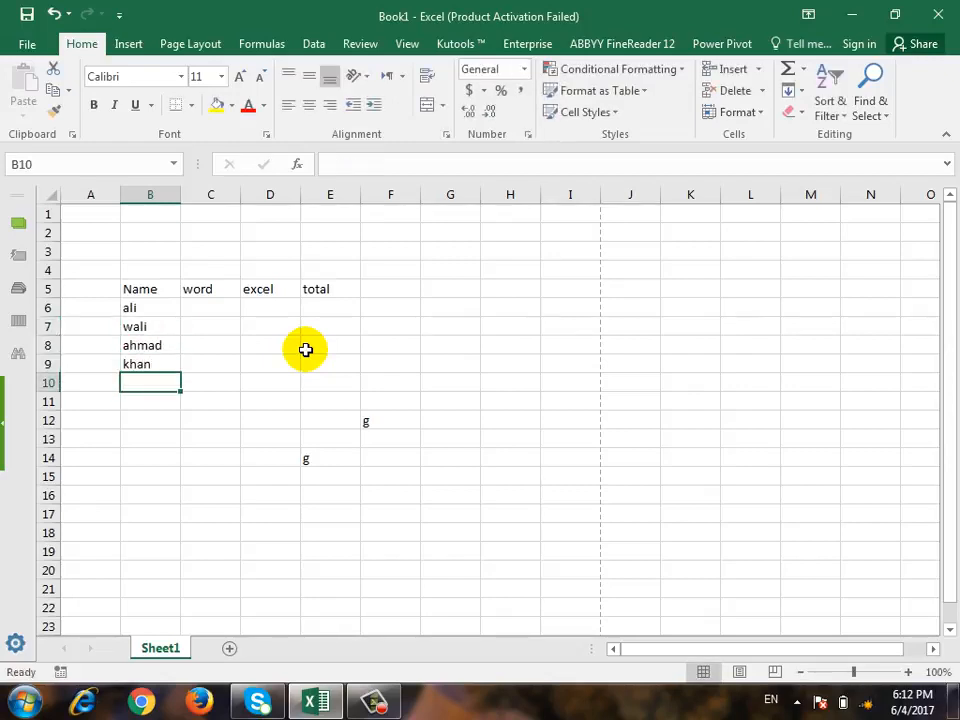
- Enter the word marks 55, 44, 33 and 45 in cells C6 to C9
{"action": "key", "text": "Right"}
{"action": "key", "text": "Up"}
{"action": "key", "text": "Up"}
{"action": "key", "text": "Up"}
{"action": "key", "text": "Up"}
{"action": "type", "text": "55"}
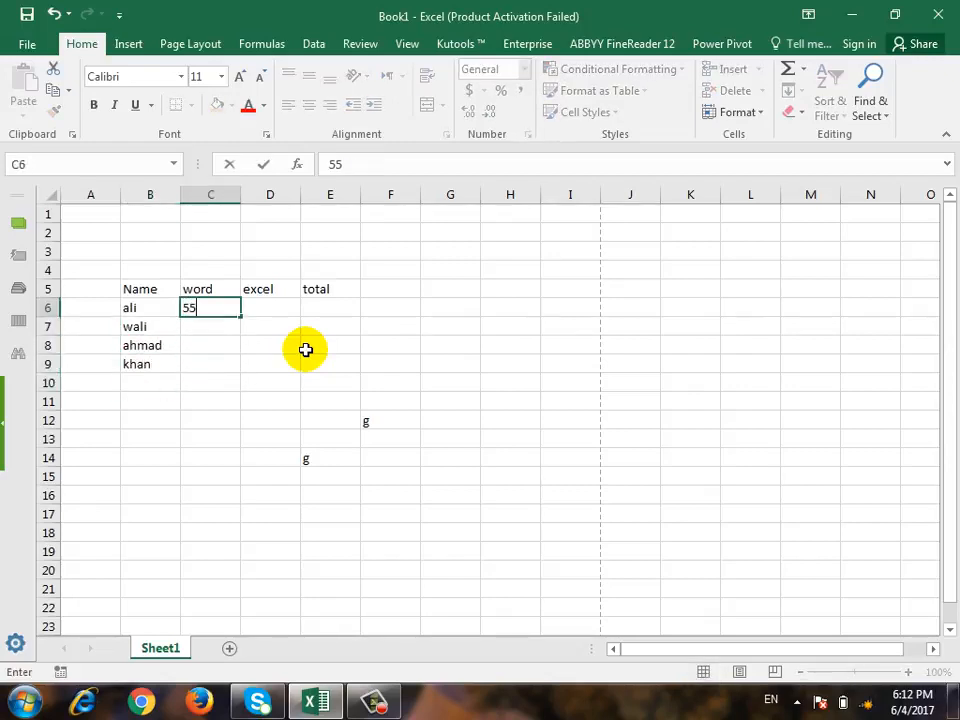
{"action": "key", "text": "Return"}
{"action": "type", "text": "44"}
{"action": "key", "text": "Return"}
{"action": "type", "text": "33"}
{"action": "key", "text": "Return"}
{"action": "type", "text": "5"}
{"action": "key", "text": "Right"}
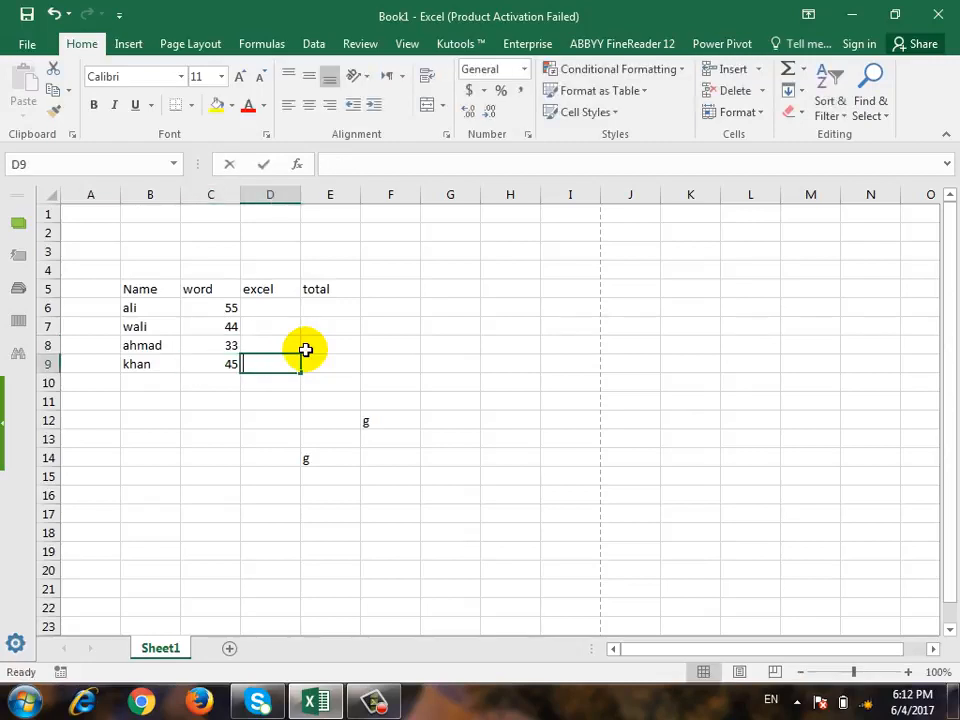
- Enter the excel marks 66, 55, 44 and 33 in cells D6 to D9
{"action": "type", "text": "33"}
{"action": "key", "text": "Up"}
{"action": "type", "text": "44"}
{"action": "key", "text": "Up"}
{"action": "type", "text": "55"}
{"action": "key", "text": "Up"}
{"action": "type", "text": "66"}
{"action": "key", "text": "Right"}
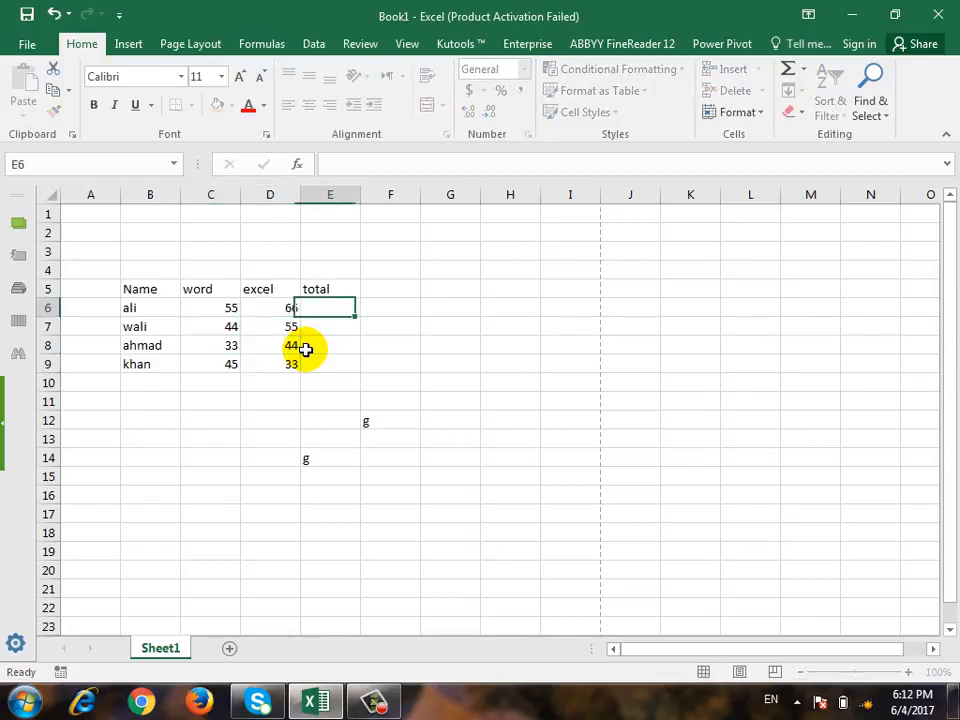
- Sum C6:D6 in cell E6 and fill the formula down to E9
{"action": "type", "text": "=sum("}
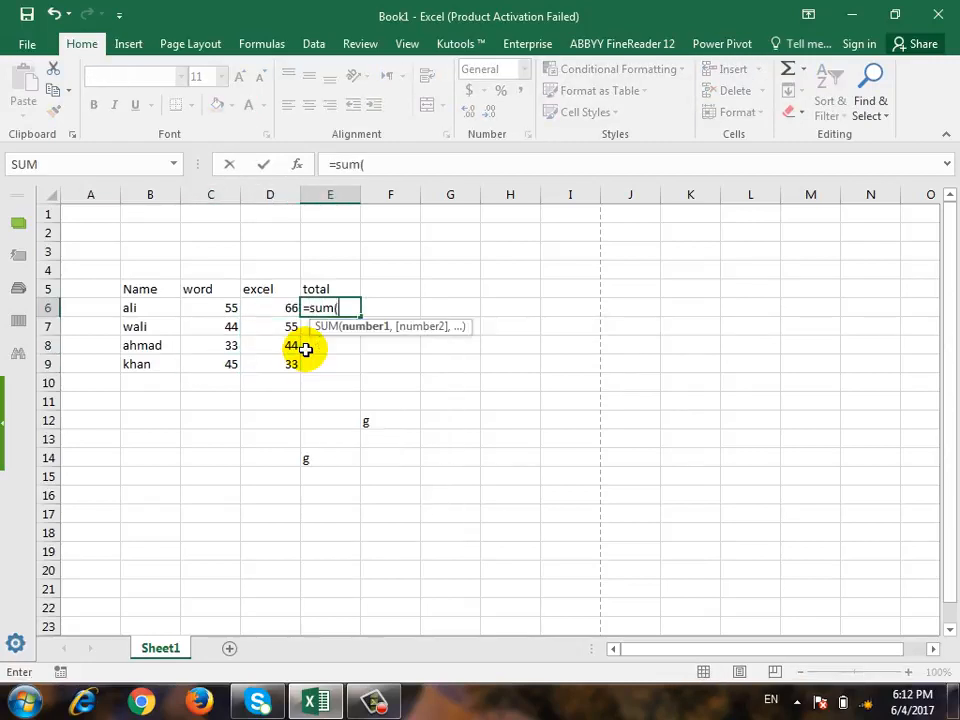
{"action": "left_click_drag", "start_coordinate": [214, 311], "coordinate": [255, 311]}
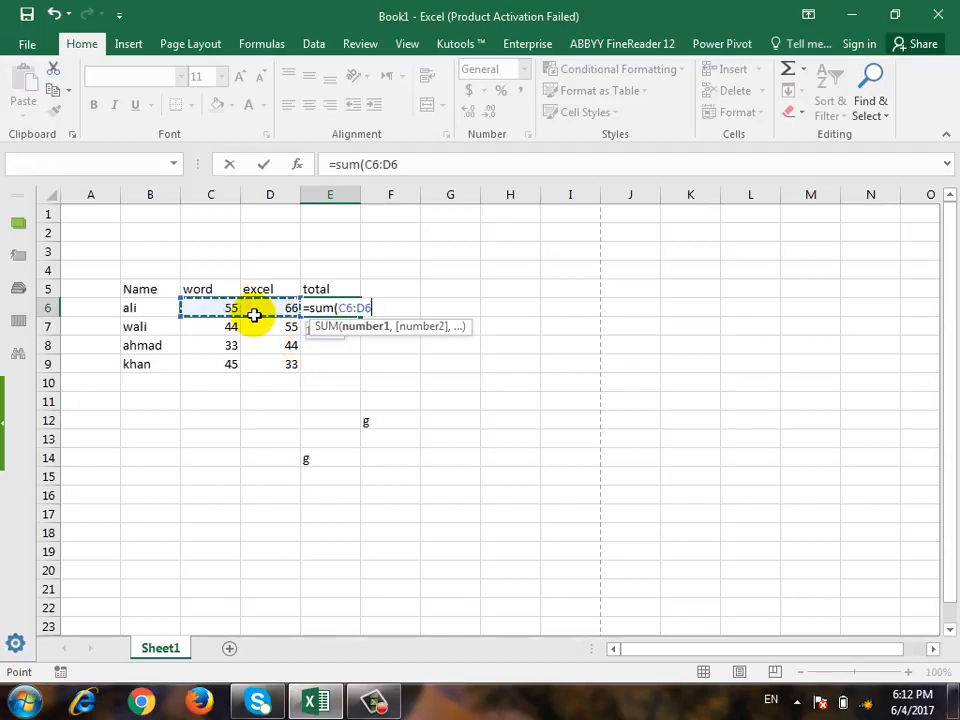
{"action": "key", "text": "Return"}
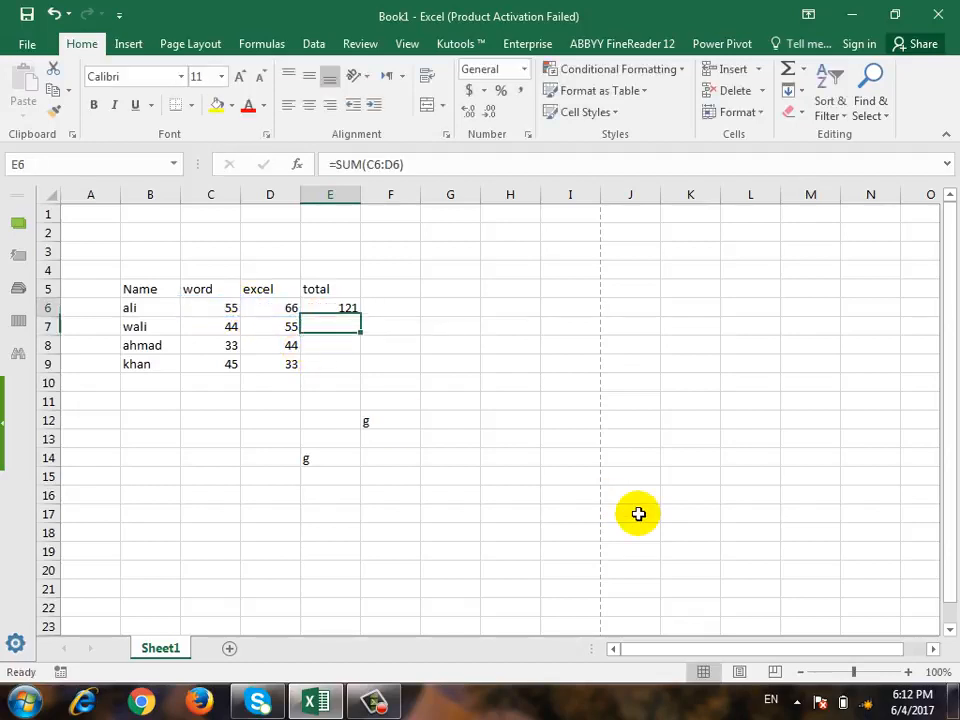
{"action": "key", "text": "Up"}
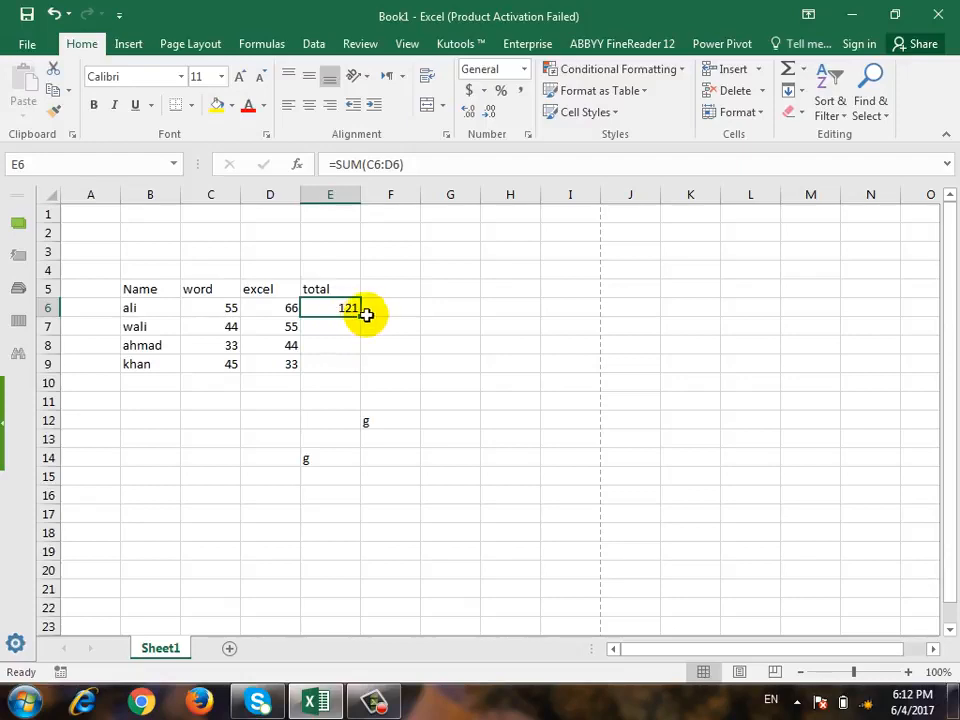
{"action": "left_click_drag", "start_coordinate": [360, 316], "coordinate": [366, 368]}
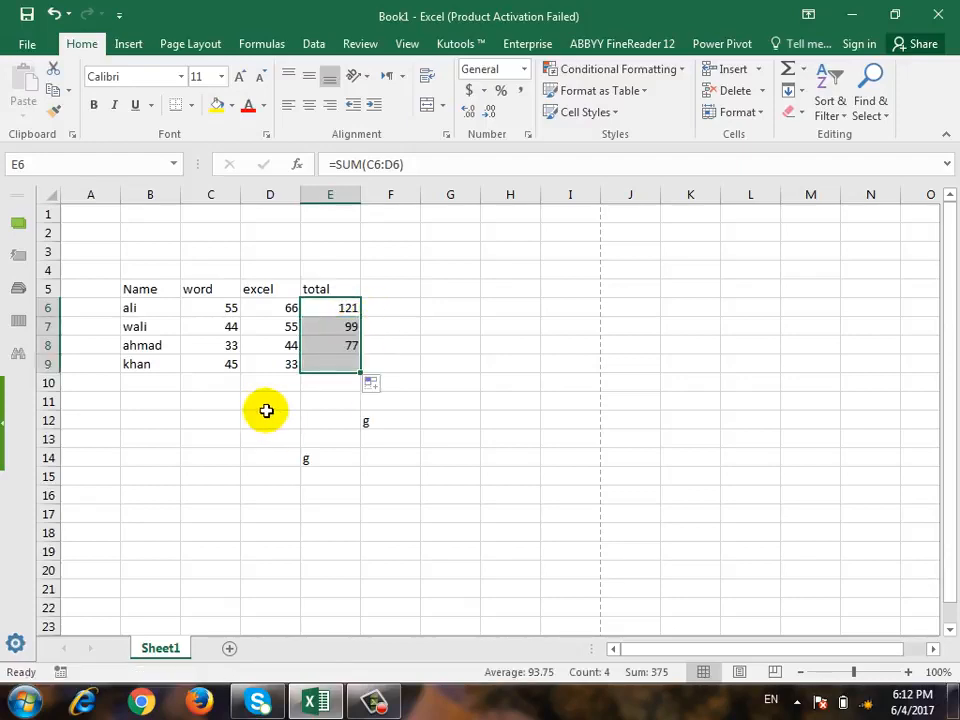
- Add a Total row in row 10, summing C6:C9 in C10 and filling the formula across to E10
{"action": "left_click", "coordinate": [156, 387]}
{"action": "type", "text": "Total"}
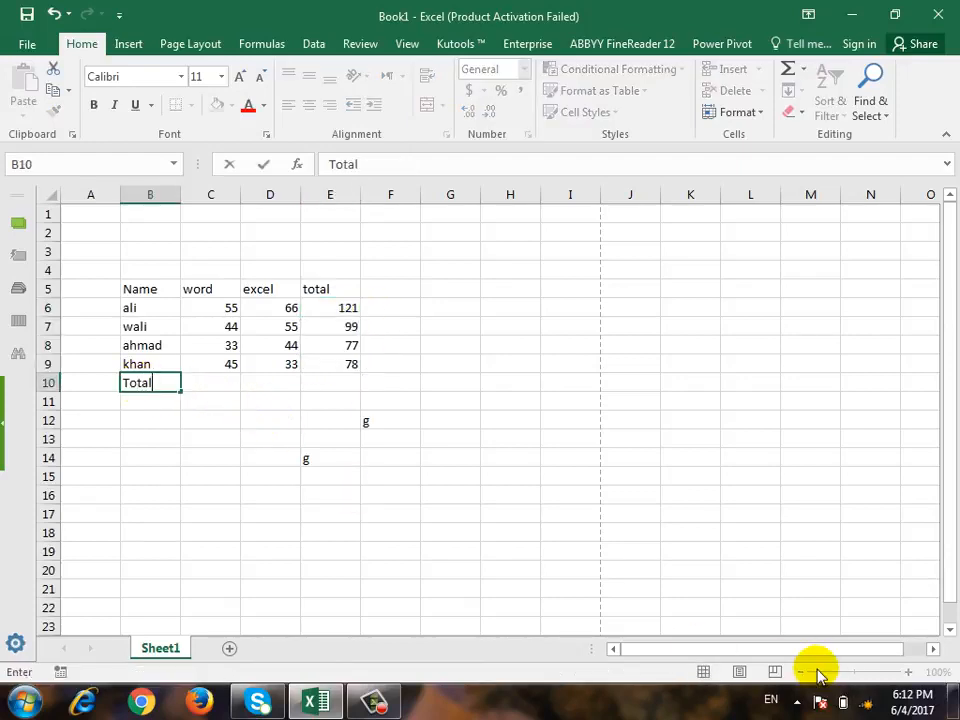
{"action": "key", "text": "Tab"}
{"action": "type", "text": "=du"}
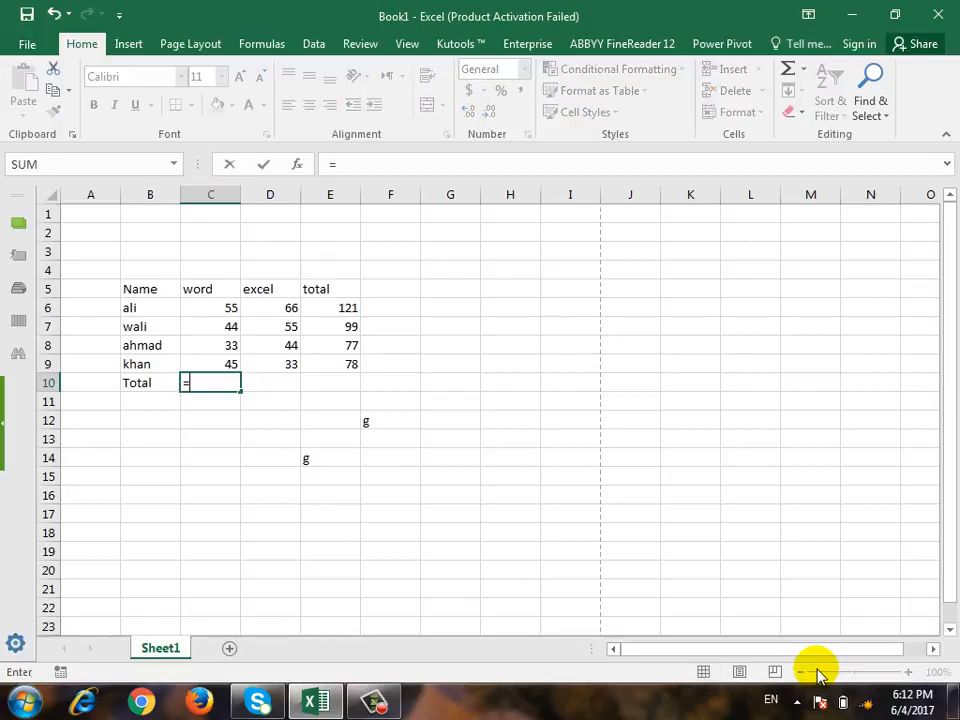
{"action": "key", "text": "BackSpace"}
{"action": "key", "text": "BackSpace"}
{"action": "type", "text": "su,"}
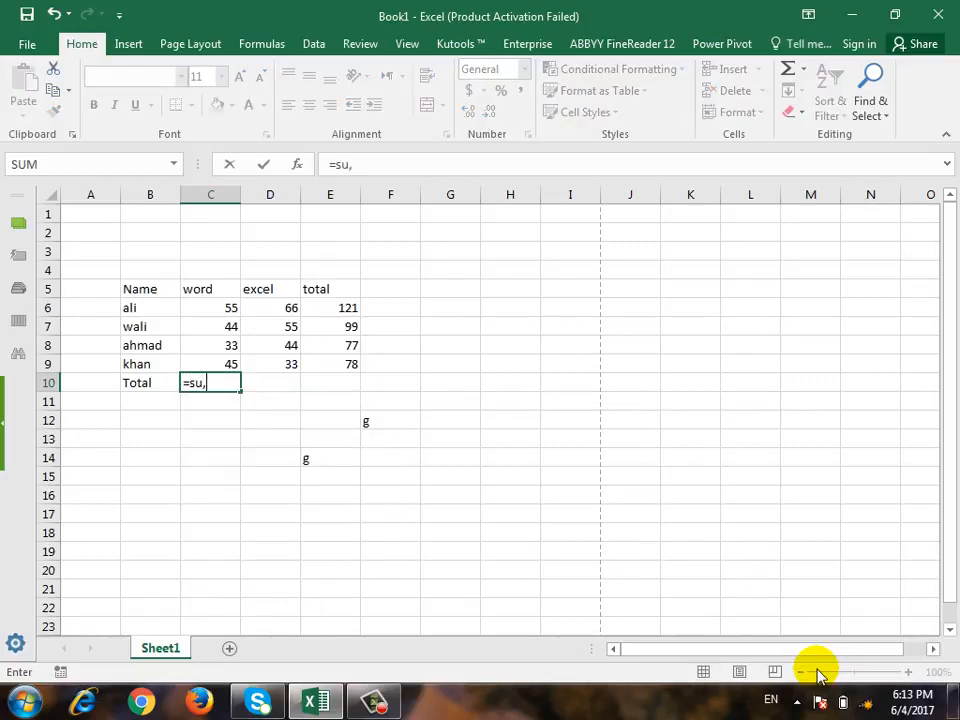
{"action": "key", "text": "BackSpace"}
{"action": "type", "text": "m("}
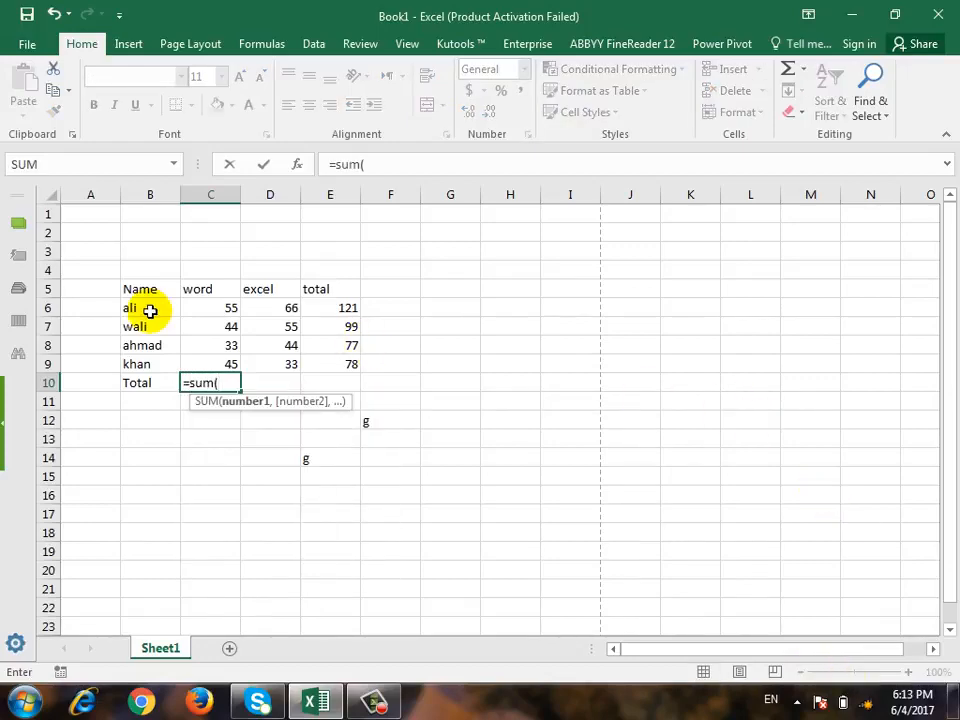
{"action": "left_click_drag", "start_coordinate": [214, 303], "coordinate": [222, 364]}
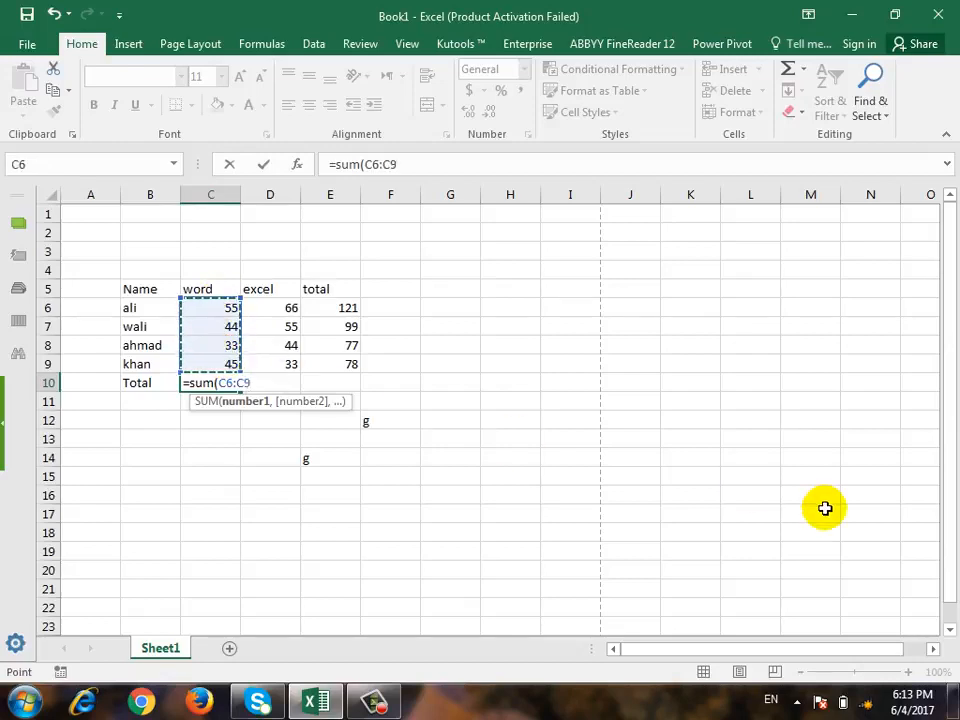
{"action": "type", "text": ")"}
{"action": "key", "text": "Return"}
{"action": "key", "text": "Up"}
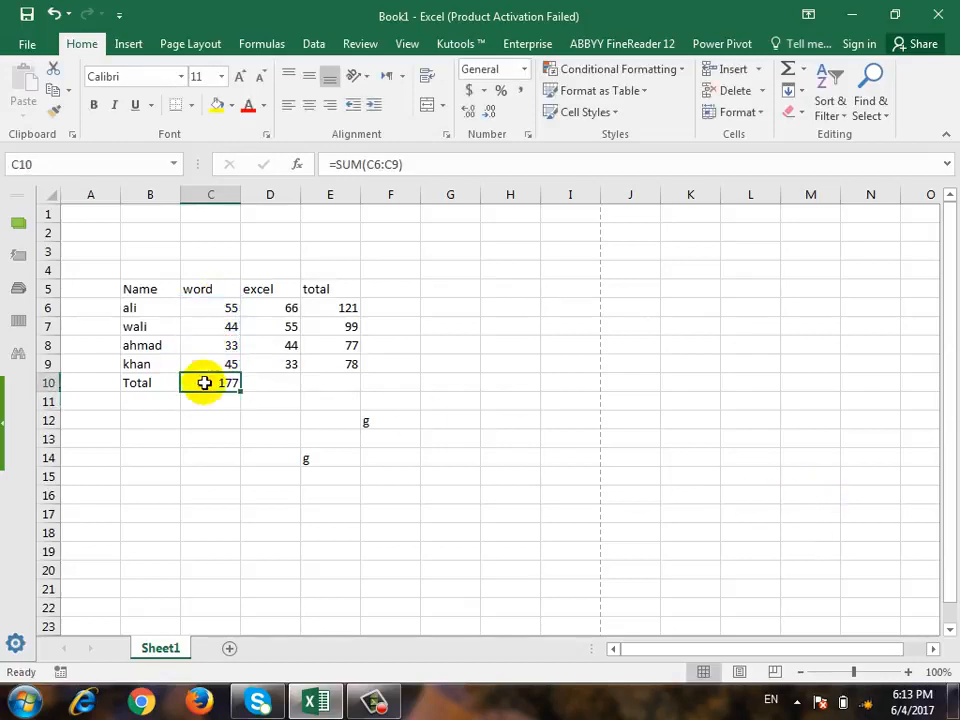
{"action": "left_click_drag", "start_coordinate": [242, 392], "coordinate": [340, 397]}
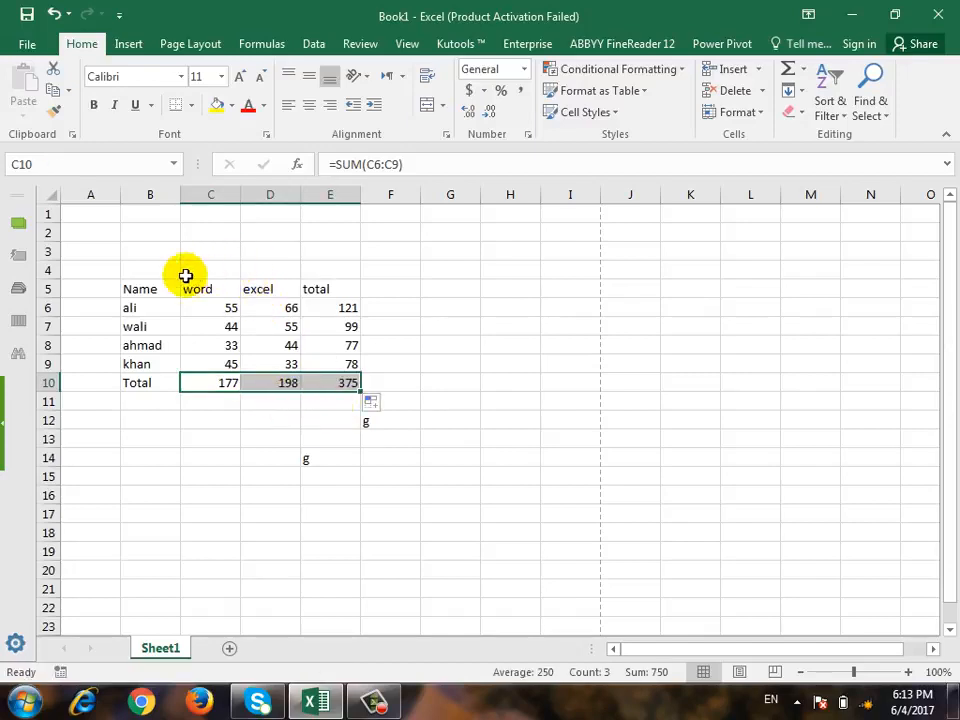
- Apply all borders and a yellow fill to the table B5:E10
{"action": "left_click_drag", "start_coordinate": [148, 287], "coordinate": [353, 384]}
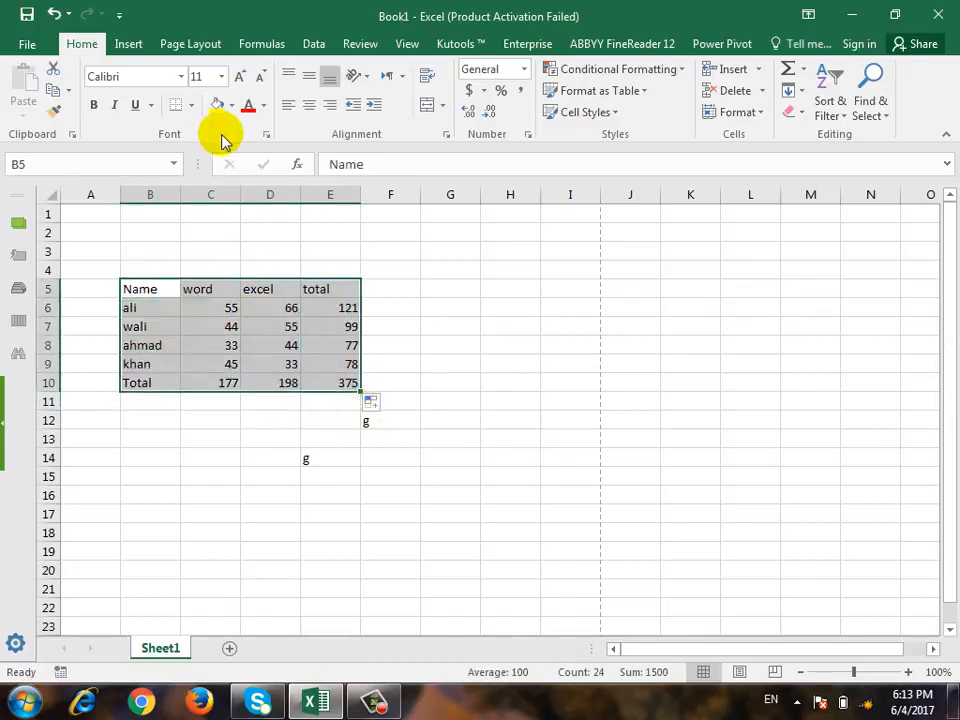
{"action": "left_click", "coordinate": [190, 105]}
{"action": "left_click", "coordinate": [224, 265]}
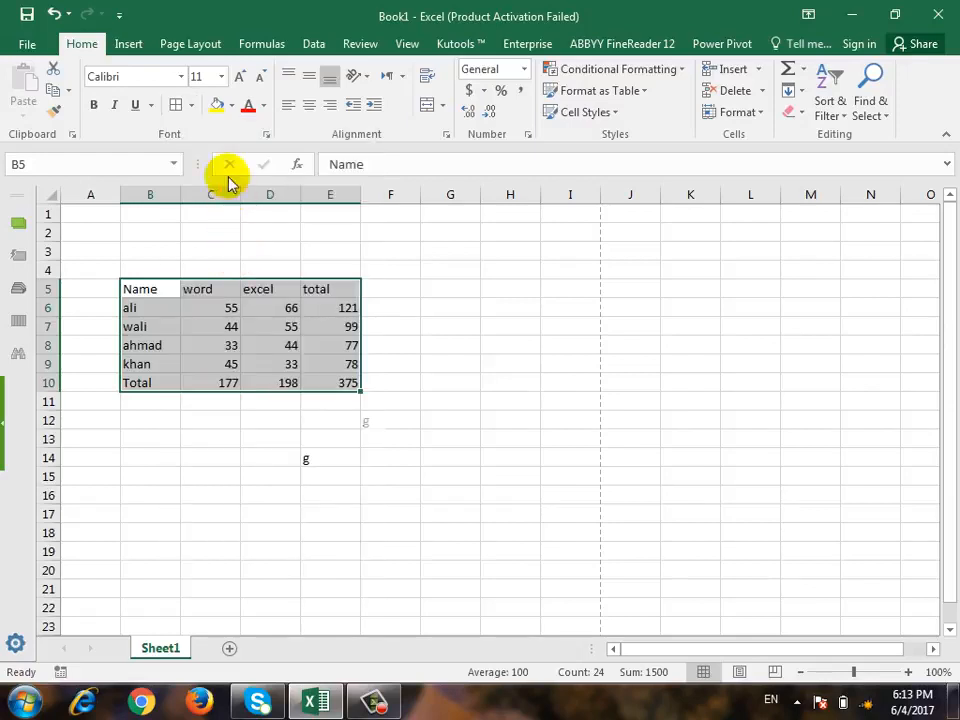
{"action": "left_click", "coordinate": [216, 105]}
- Make the heading row B5:E5 and the row labels B6:B10 bold
{"action": "left_click_drag", "start_coordinate": [335, 285], "coordinate": [151, 292]}
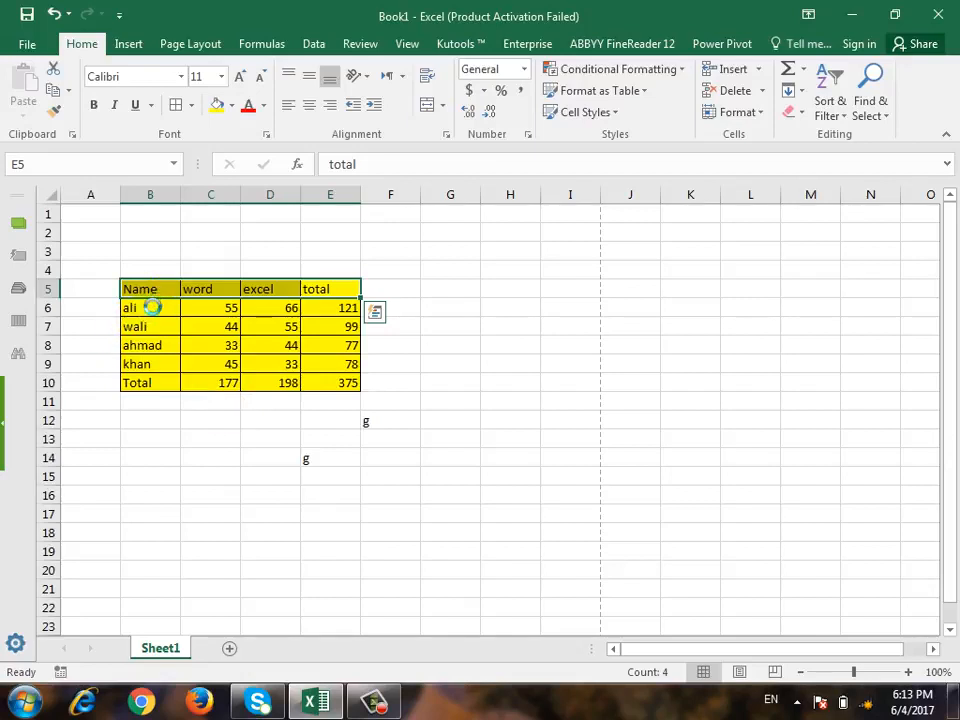
{"action": "left_click", "coordinate": [93, 105]}
{"action": "left_click_drag", "start_coordinate": [167, 315], "coordinate": [176, 383]}
{"action": "left_click", "coordinate": [94, 105]}
{"action": "left_click", "coordinate": [347, 380]}
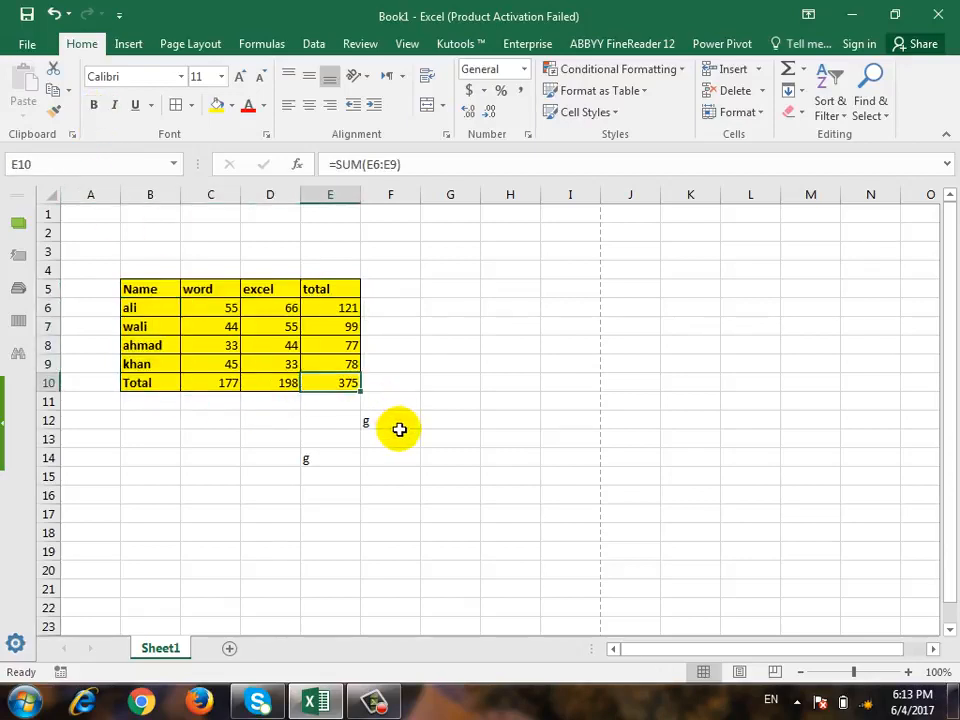
- Check the total formula in E6 and copy the marks table B5:E10
{"action": "left_click", "coordinate": [340, 307]}
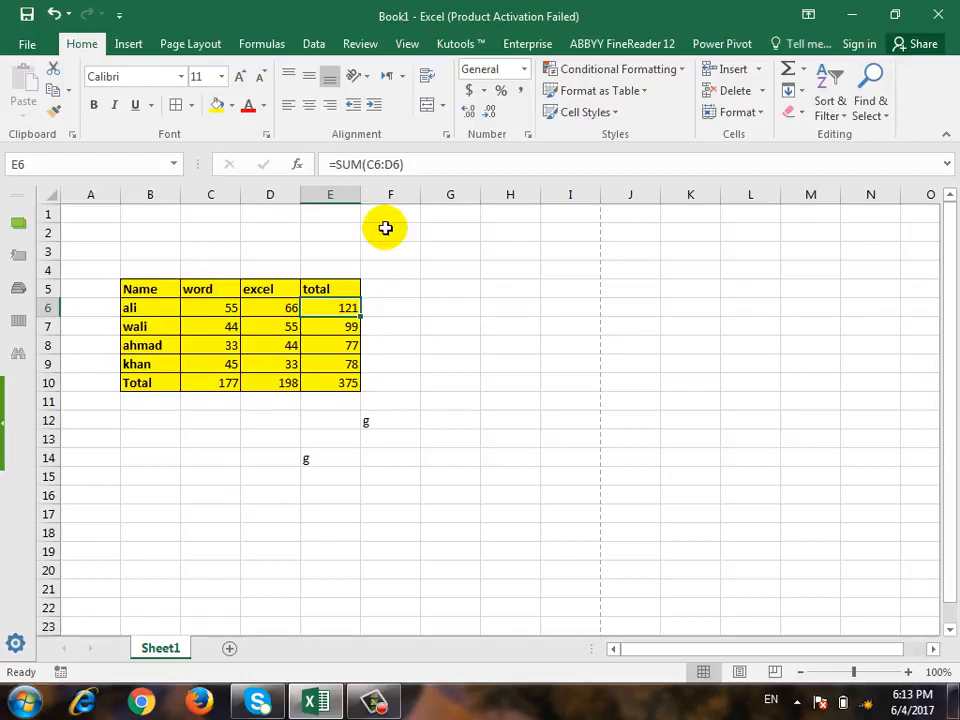
{"action": "mouse_move", "coordinate": [169, 288]}
{"action": "left_mouse_down"}
{"action": "mouse_move", "coordinate": [284, 355]}
{"action": "mouse_move", "coordinate": [312, 386]}
{"action": "left_mouse_up"}
{"action": "left_click", "coordinate": [54, 90]}
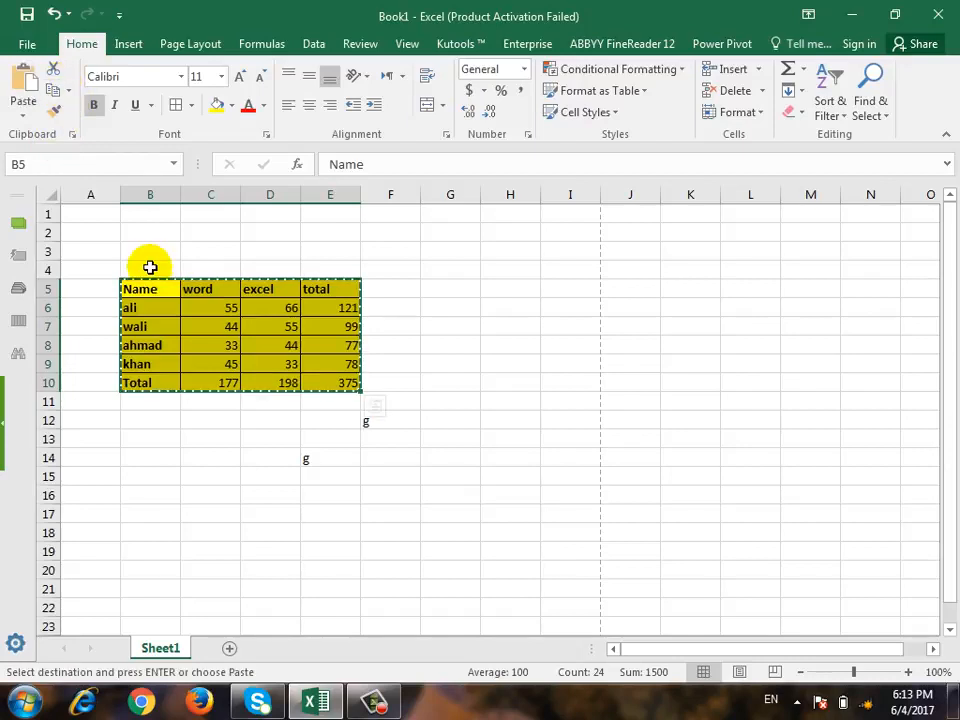
- Paste the copied table at K5 with Paste Special, using the All option
{"action": "left_click", "coordinate": [675, 287]}
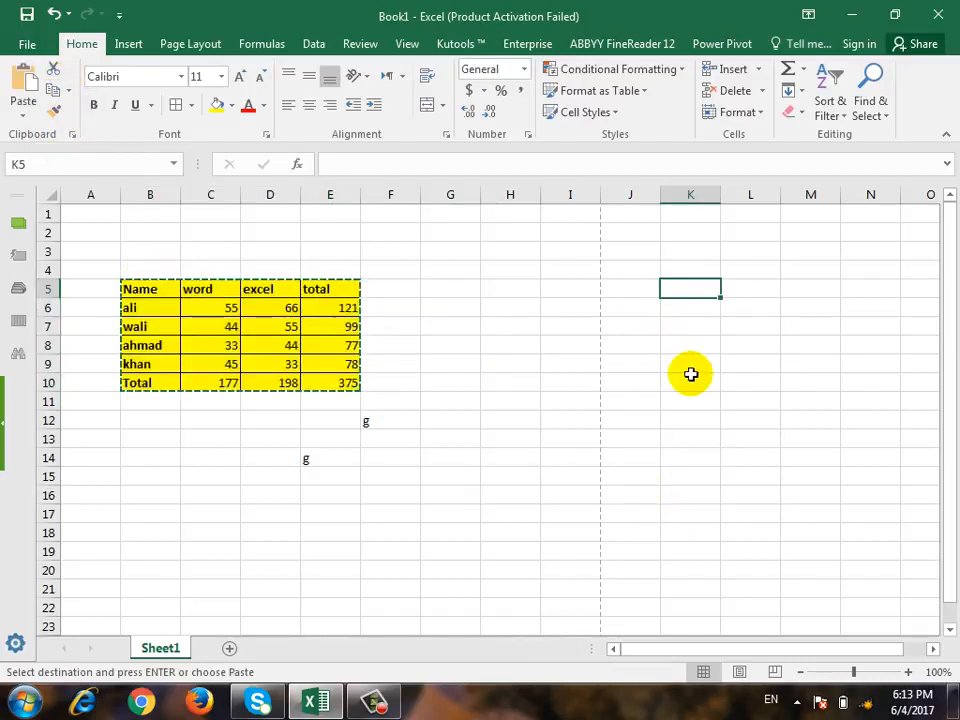
{"action": "left_click", "coordinate": [22, 112]}
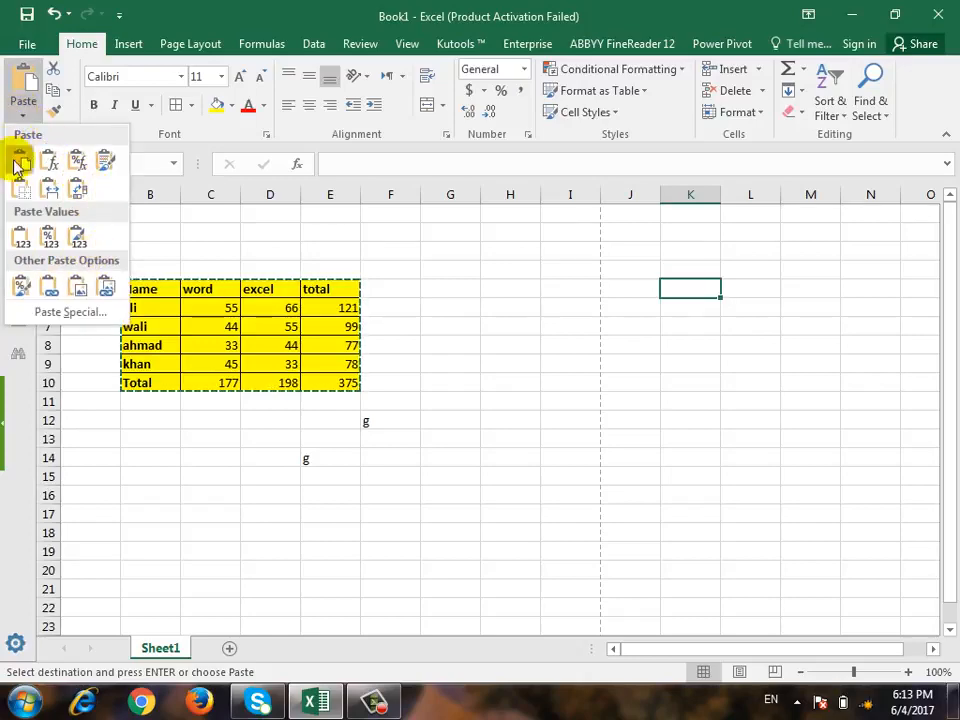
{"action": "left_click", "coordinate": [70, 318]}
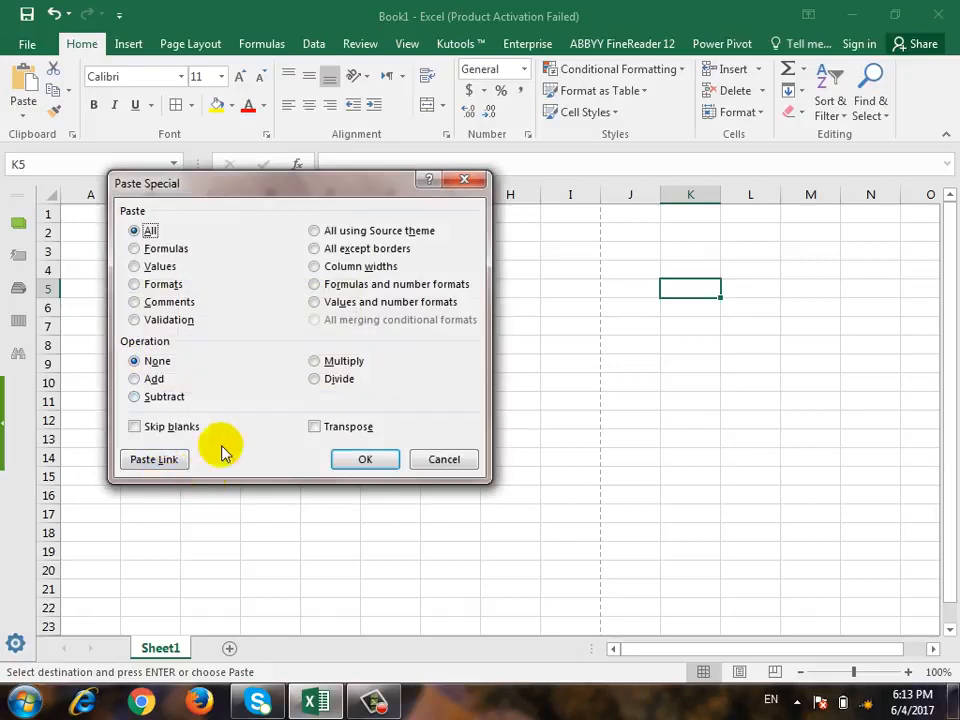
{"action": "left_click_drag", "start_coordinate": [345, 188], "coordinate": [474, 356]}
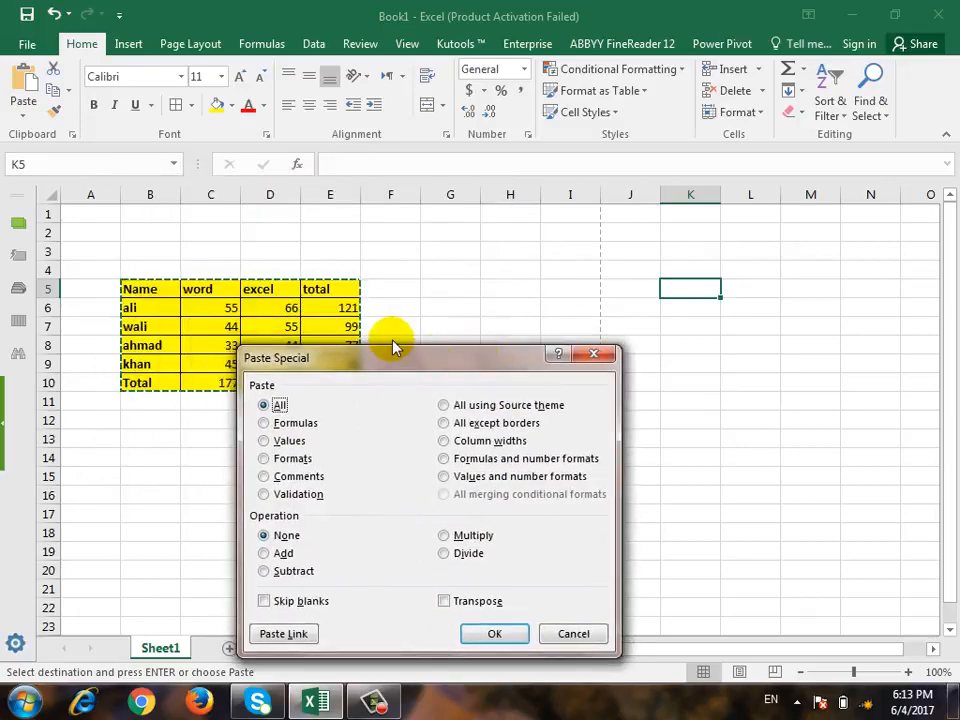
{"action": "left_click_drag", "start_coordinate": [388, 352], "coordinate": [444, 348]}
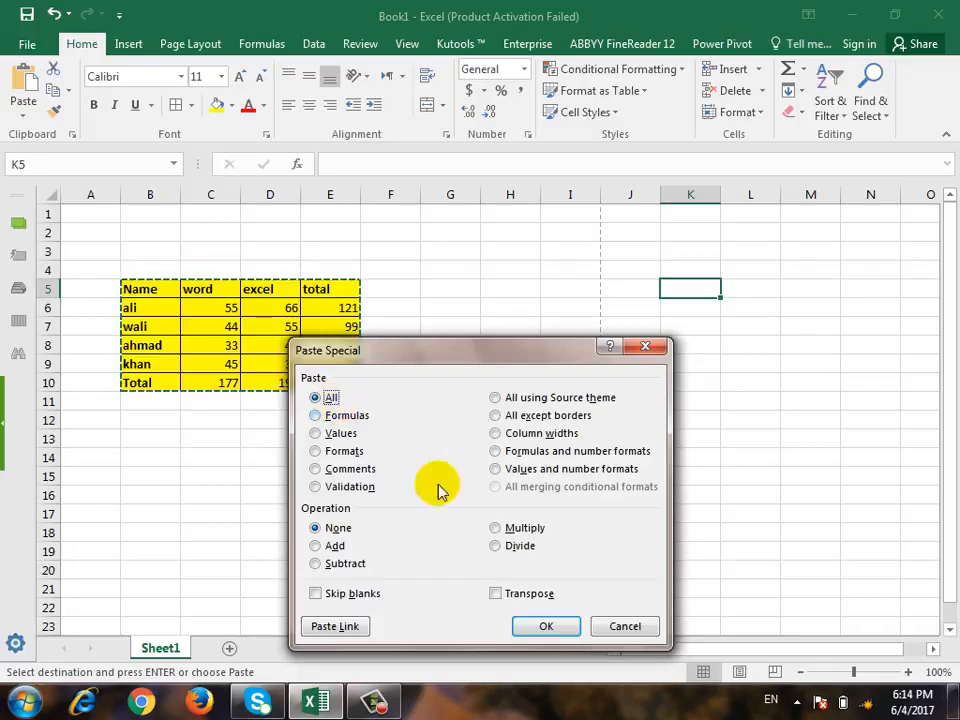
{"action": "left_click", "coordinate": [522, 626]}
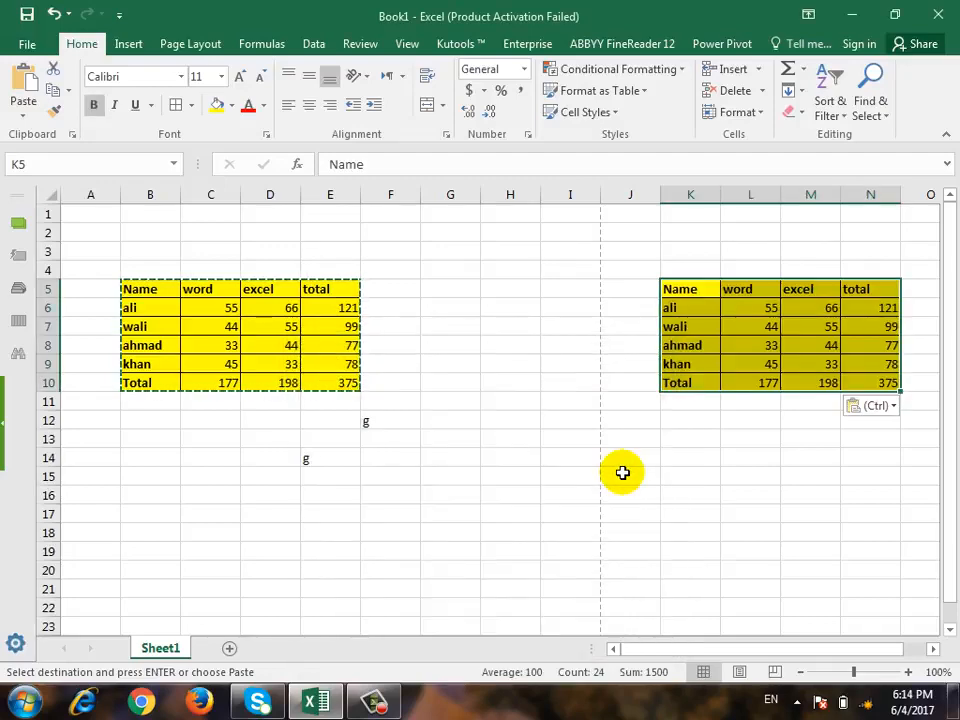
- Test the pasted table's formulas by setting L6 to 44, and undo both that edit and the paste
{"action": "left_click", "coordinate": [882, 309]}
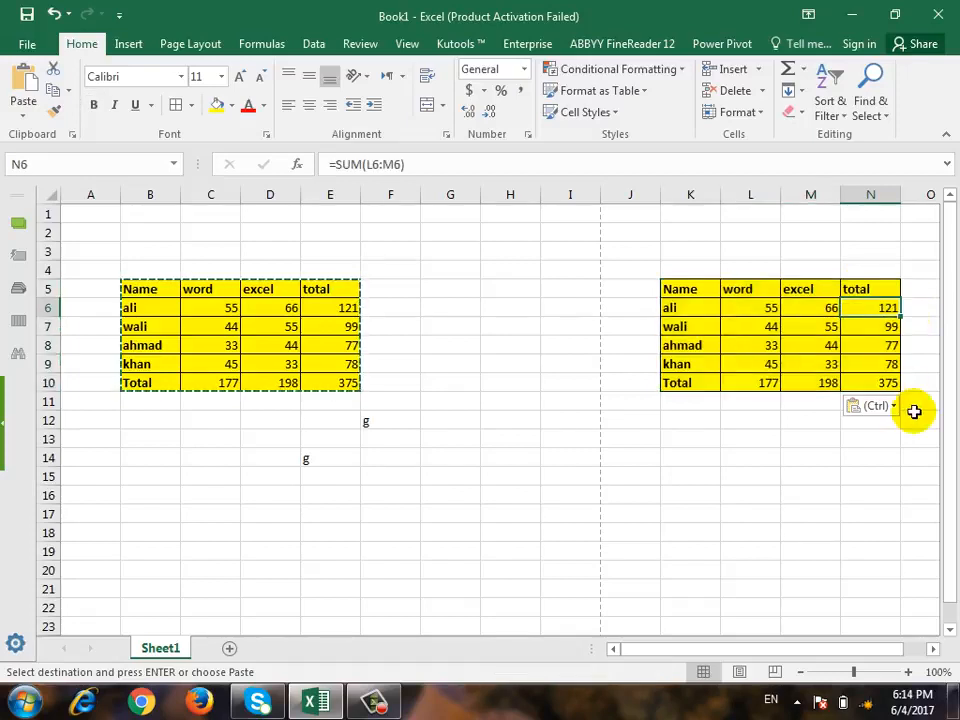
{"action": "key", "text": "Left"}
{"action": "key", "text": "Left"}
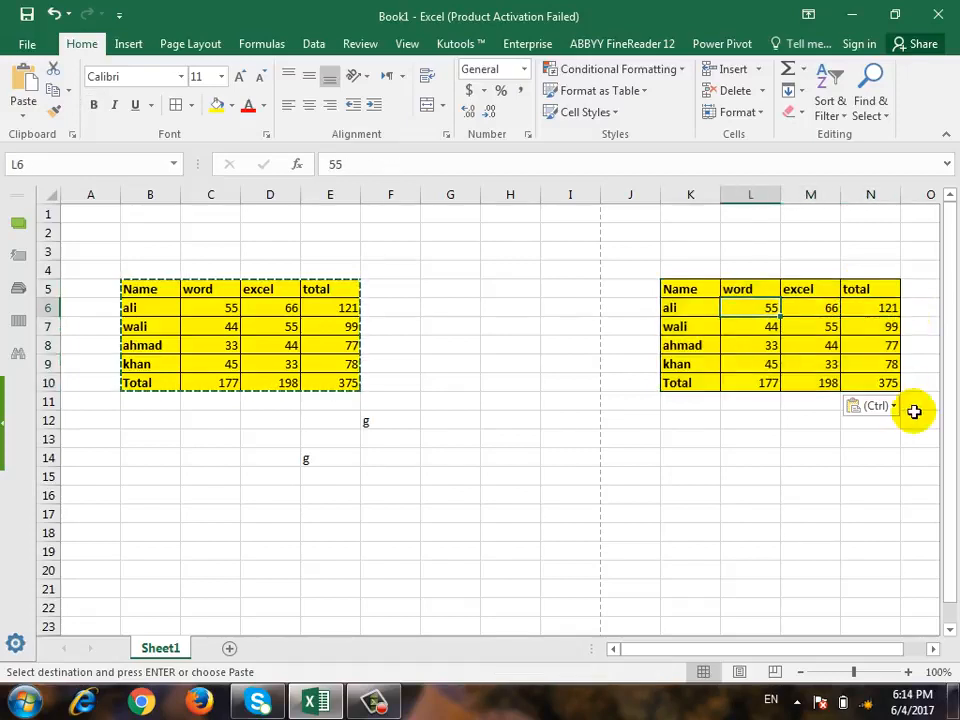
{"action": "type", "text": "44"}
{"action": "key", "text": "Return"}
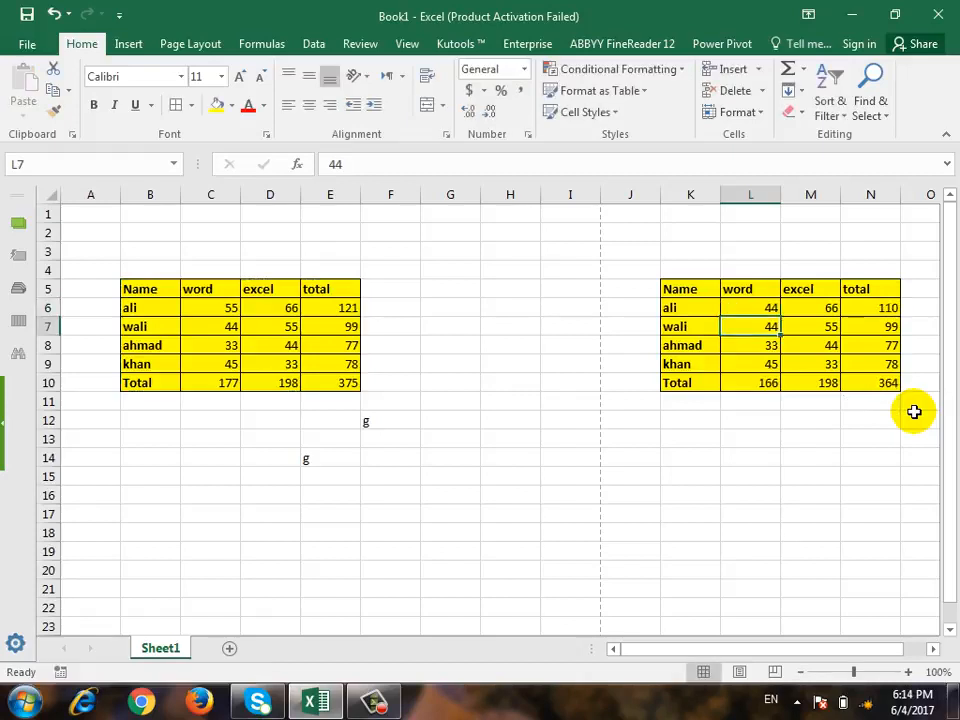
{"action": "key", "text": "ctrl+z"}
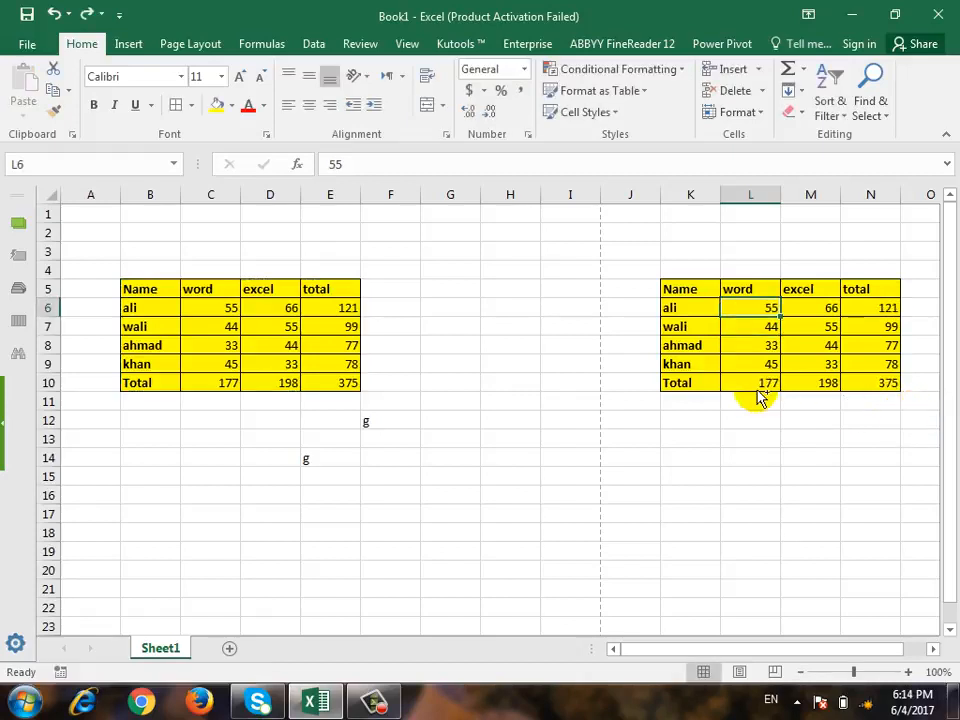
{"action": "key", "text": "ctrl+z"}
- Paste only the copied table's formulas into the range starting at K5 using Paste Special
{"action": "left_click", "coordinate": [35, 118]}
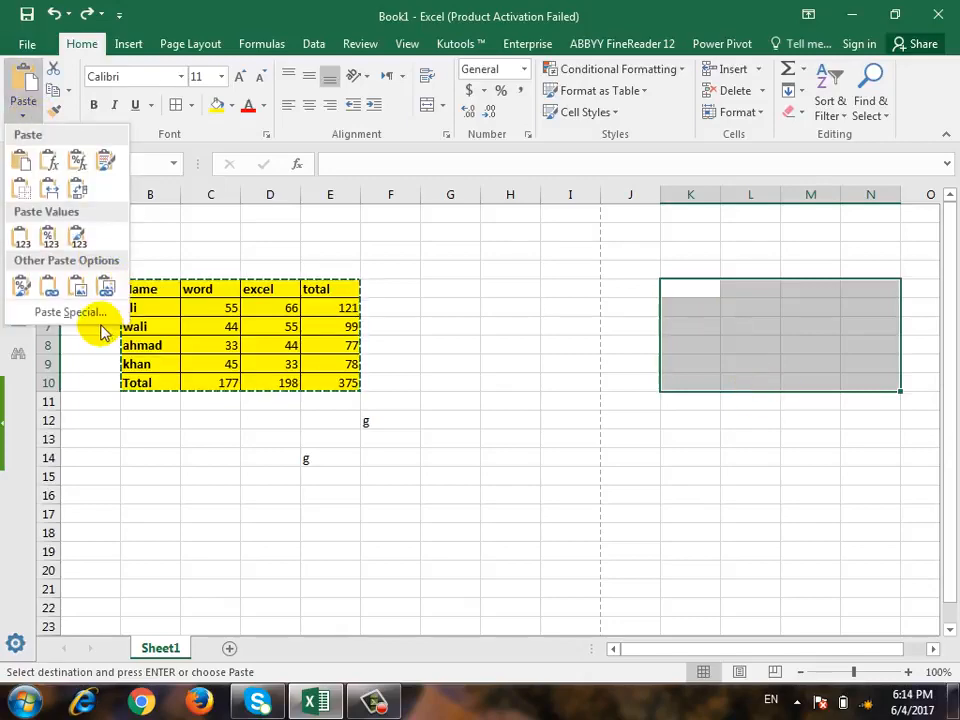
{"action": "left_click", "coordinate": [90, 316]}
{"action": "left_click_drag", "start_coordinate": [477, 350], "coordinate": [459, 271]}
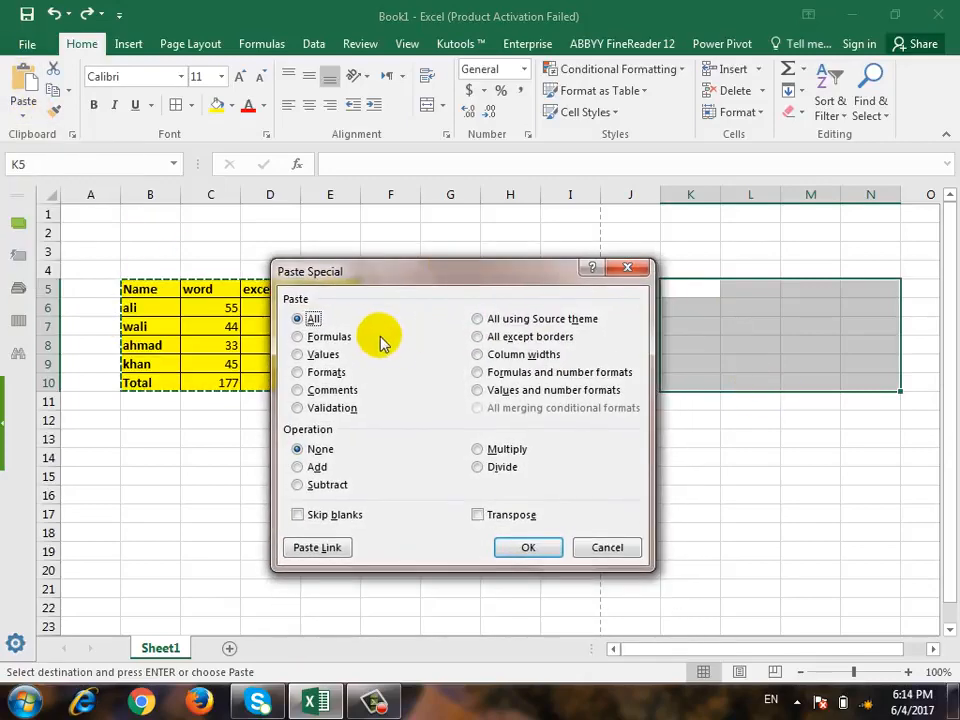
{"action": "left_click", "coordinate": [330, 337]}
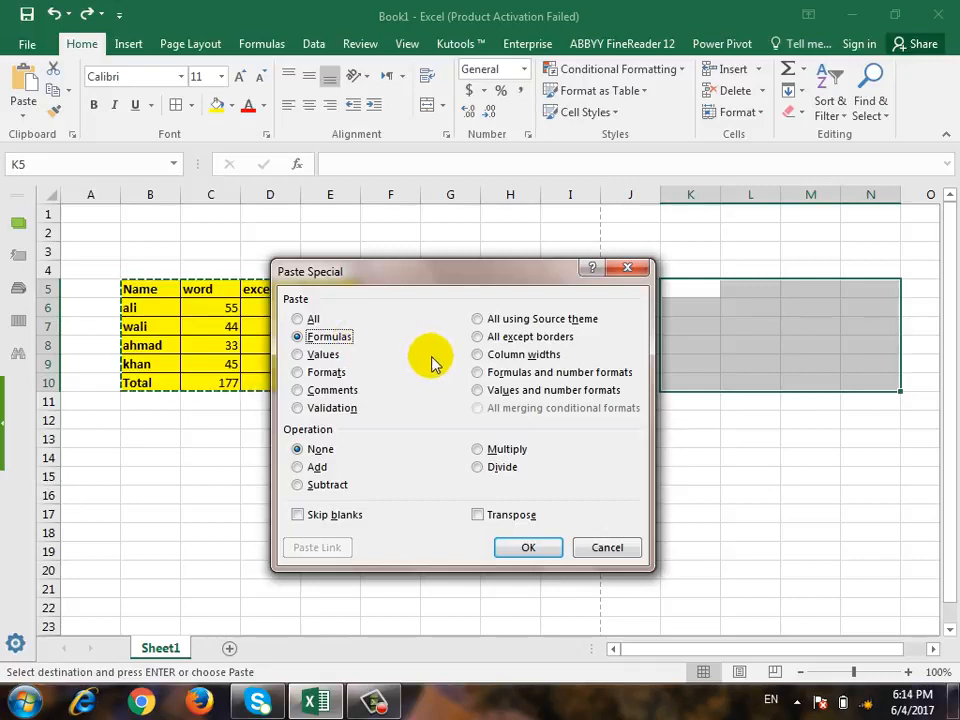
{"action": "left_click", "coordinate": [540, 550]}
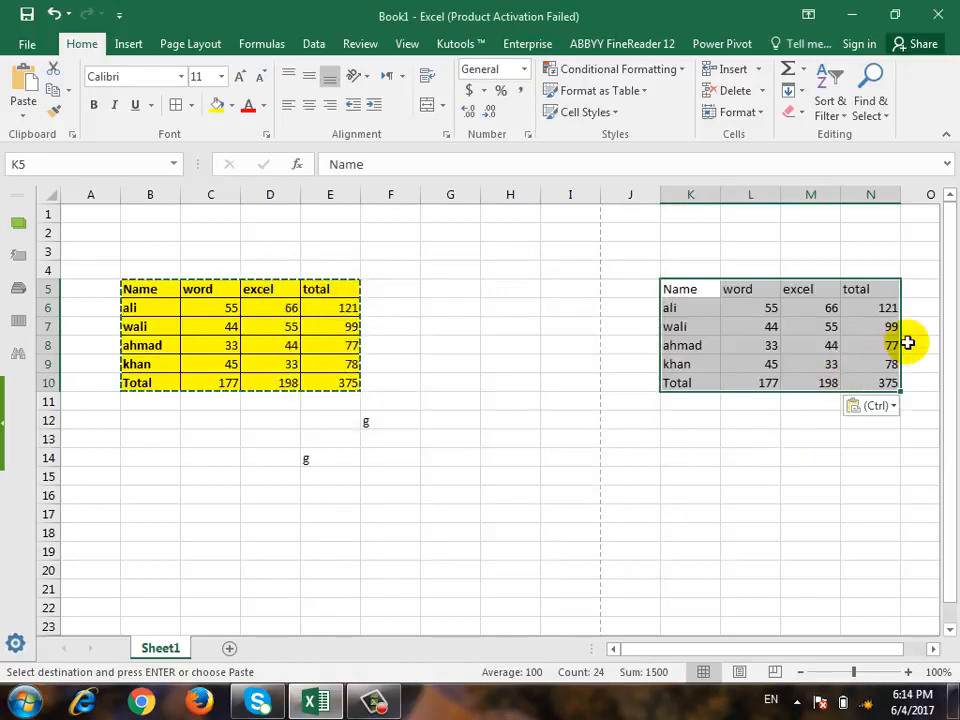
- Test the formulas-only copy by setting L6 to 22, and undo both that edit and the paste
{"action": "left_click", "coordinate": [887, 309]}
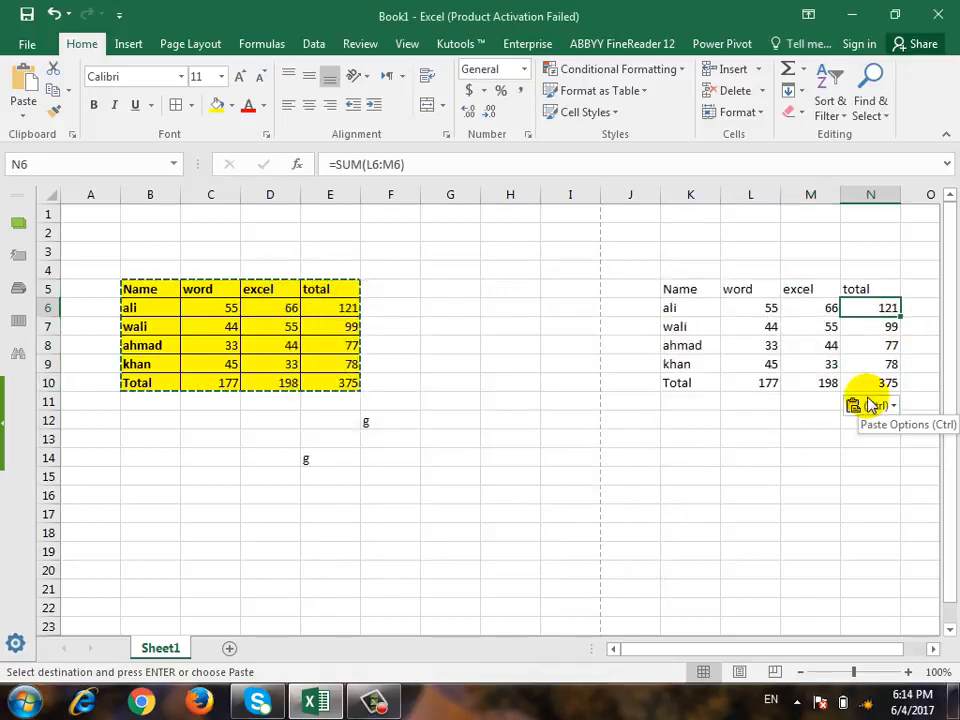
{"action": "key", "text": "Left"}
{"action": "key", "text": "Left"}
{"action": "key", "text": "Left"}
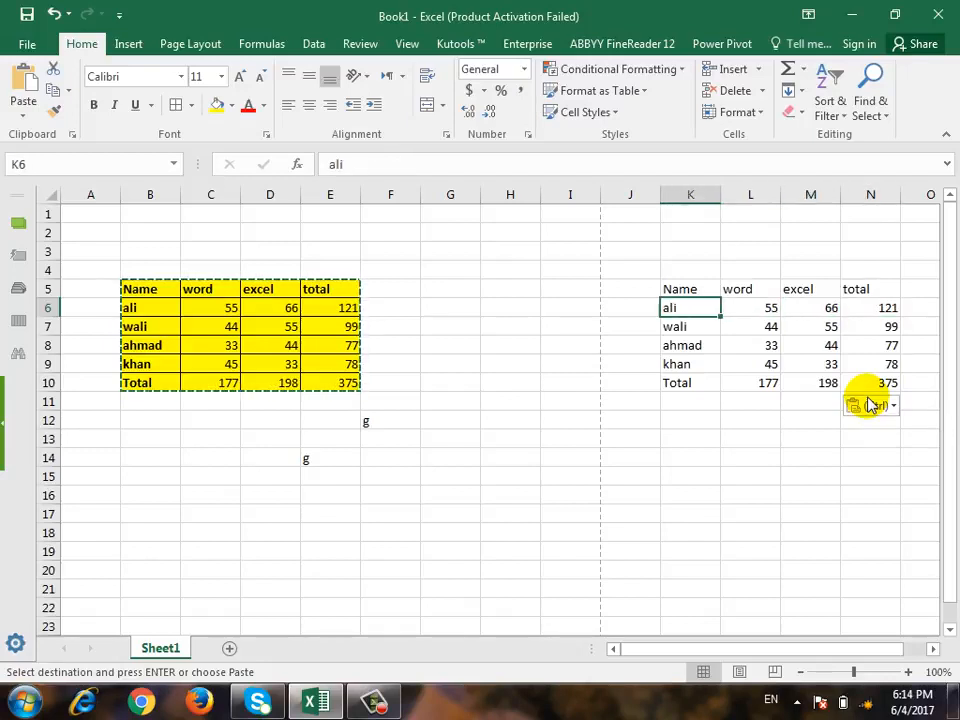
{"action": "key", "text": "Right"}
{"action": "type", "text": "22"}
{"action": "key", "text": "Return"}
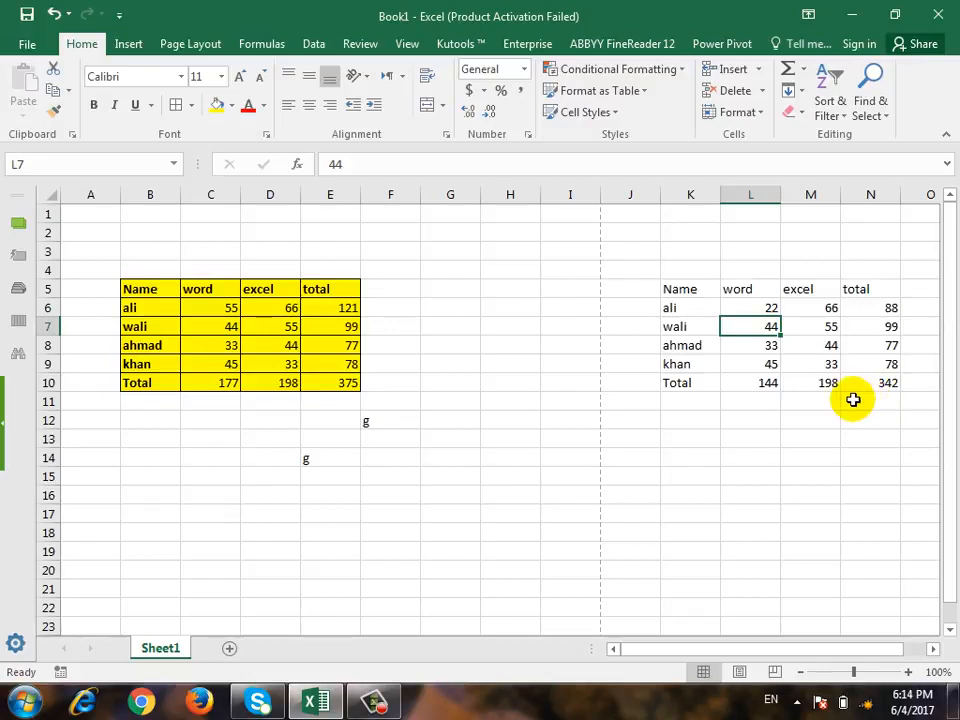
{"action": "key", "text": "ctrl+z"}
{"action": "key", "text": "ctrl+z"}
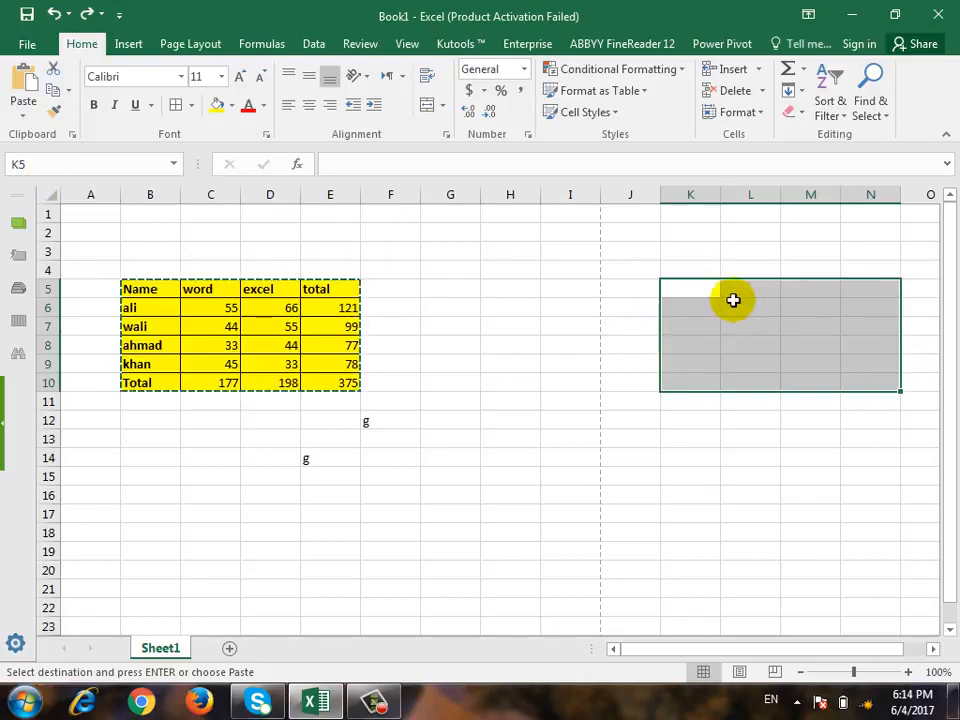
- Paste only the copied table's values at K5 using Paste Special
{"action": "left_click", "coordinate": [700, 290]}
{"action": "left_click", "coordinate": [32, 118]}
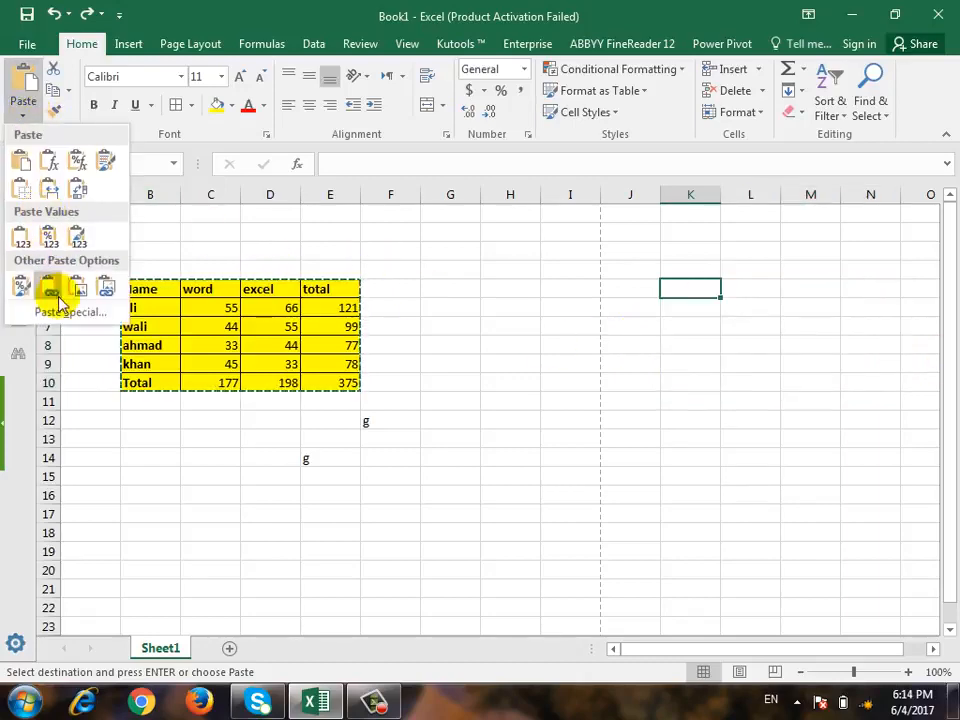
{"action": "left_click", "coordinate": [72, 310]}
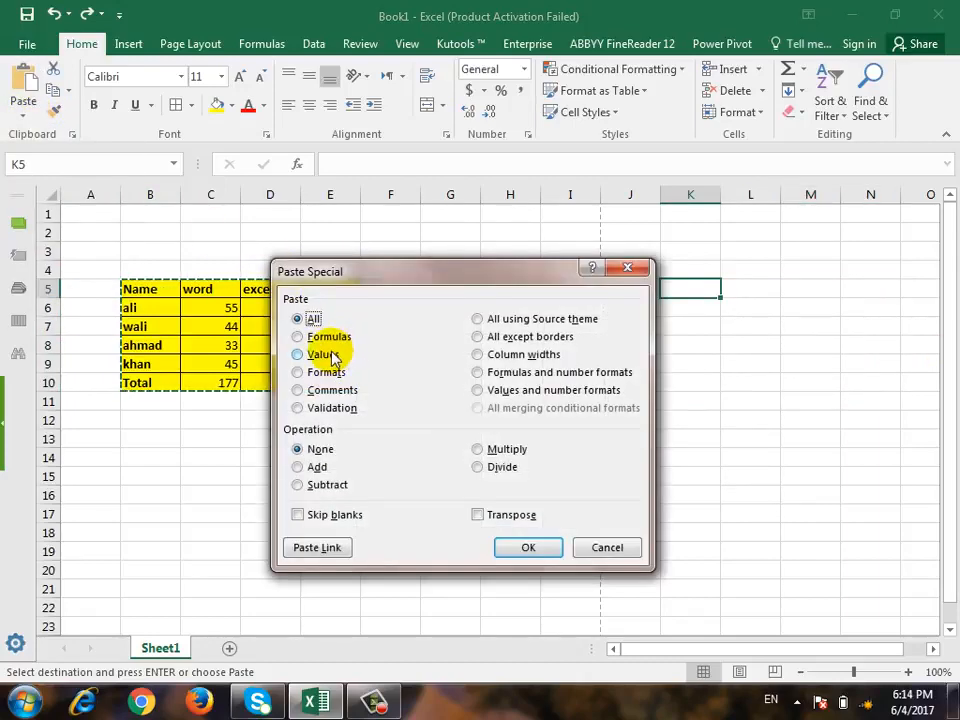
{"action": "left_click", "coordinate": [323, 355]}
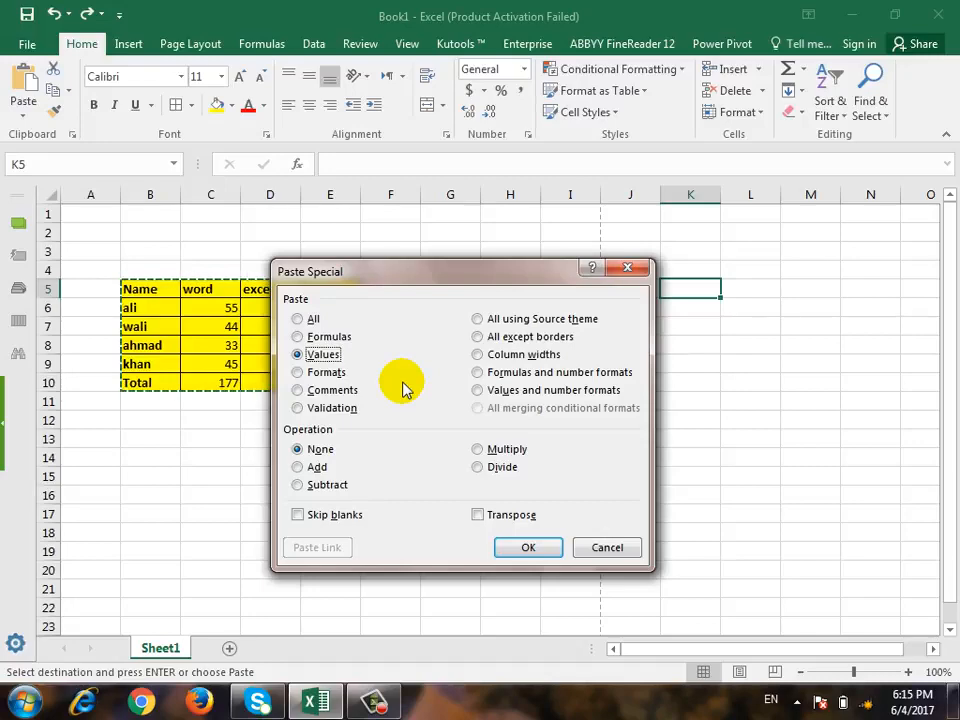
{"action": "left_click", "coordinate": [512, 548]}
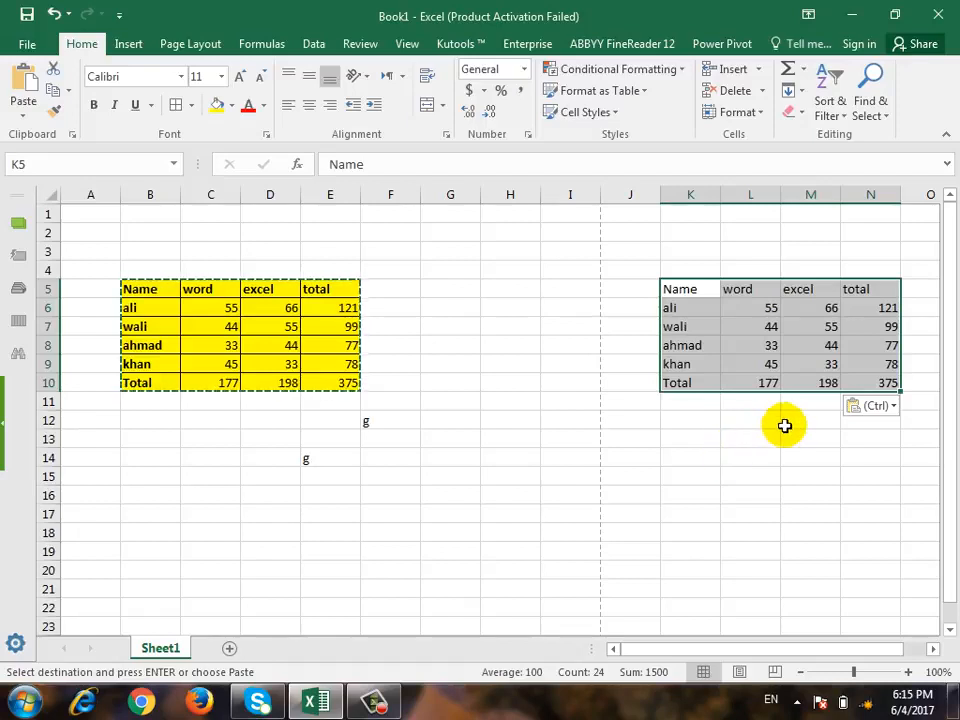
- Test the values-only copy by setting L6 and M6 to 1, and undo both edits and the paste
{"action": "left_click", "coordinate": [881, 309]}
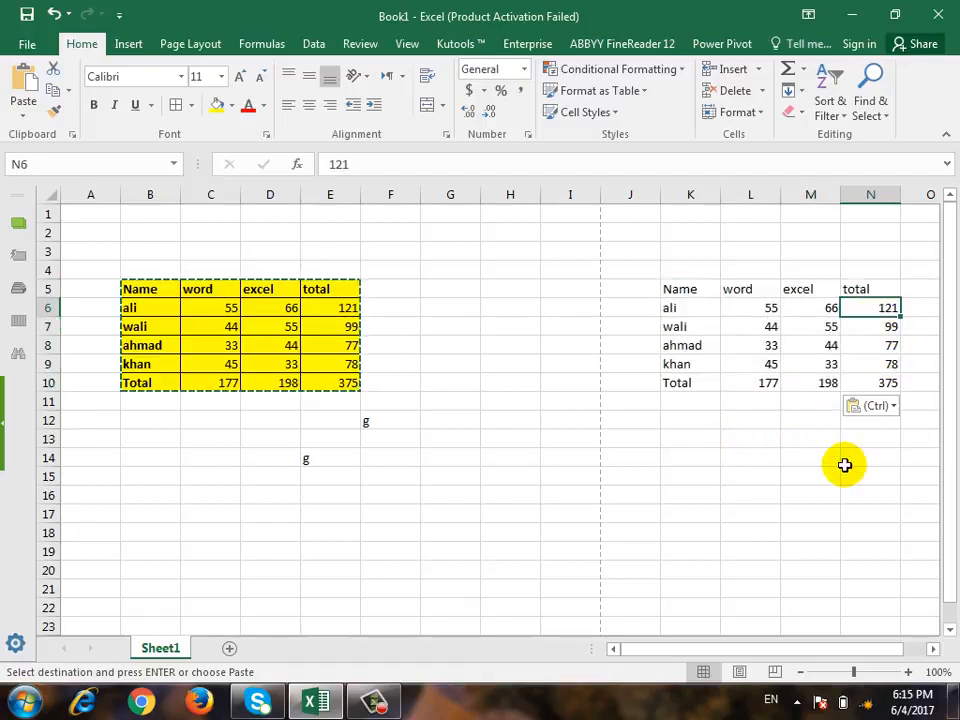
{"action": "key", "text": "Left"}
{"action": "key", "text": "Left"}
{"action": "type", "text": "1"}
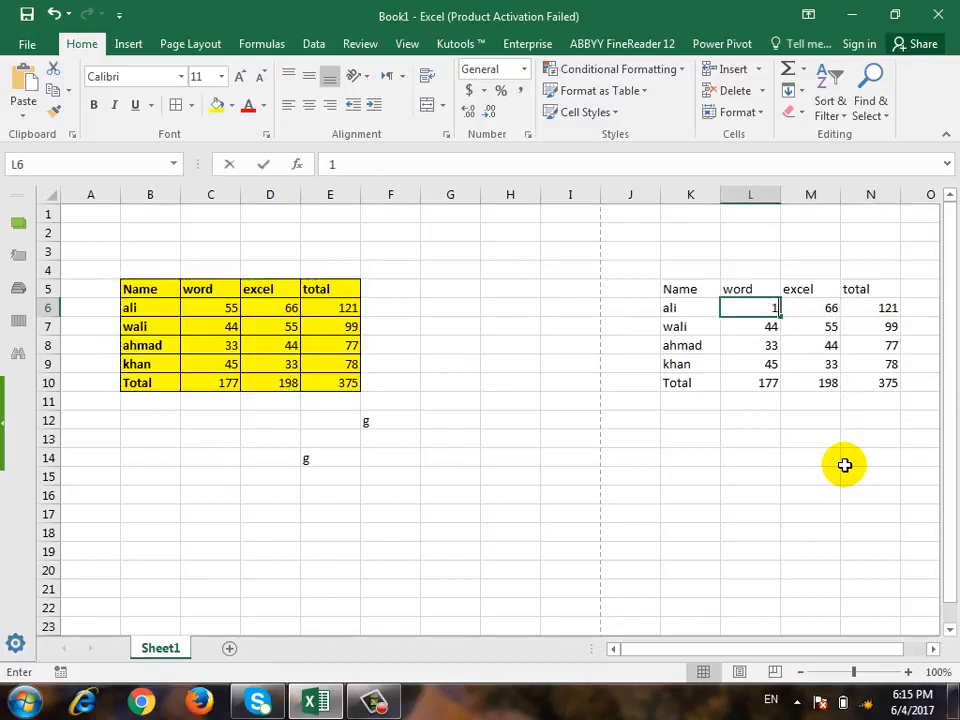
{"action": "key", "text": "Right"}
{"action": "type", "text": "1"}
{"action": "key", "text": "Down"}
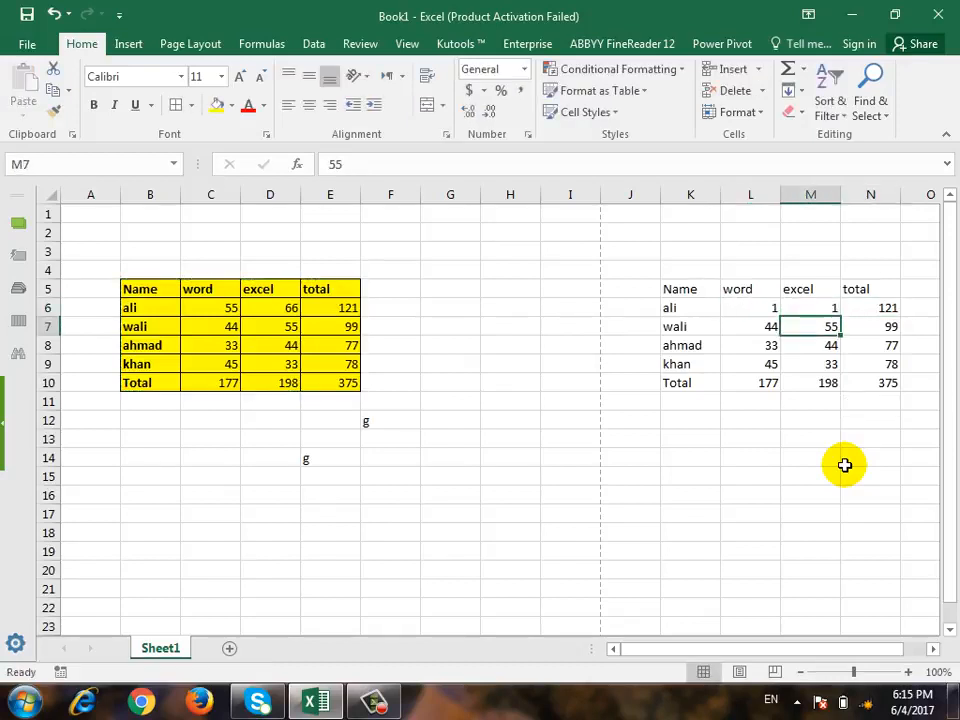
{"action": "key", "text": "ctrl+z"}
{"action": "key", "text": "ctrl+z"}
{"action": "key", "text": "ctrl+z"}
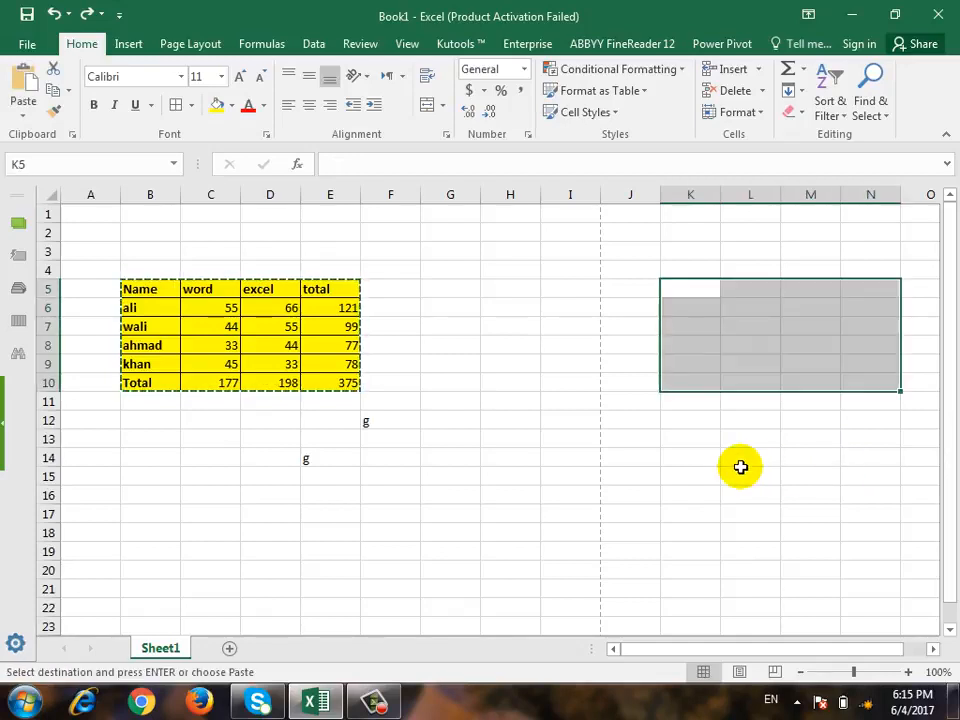
- Paste only the copied table's formats at K5 using Paste Special, and undo the paste
{"action": "left_click", "coordinate": [671, 289]}
{"action": "left_click", "coordinate": [23, 116]}
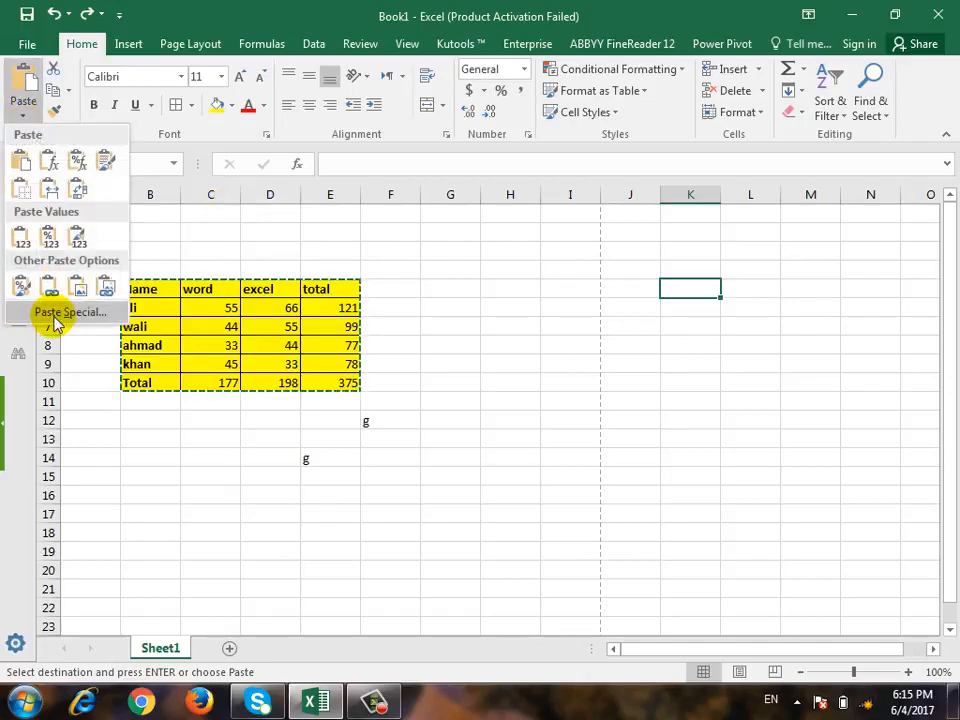
{"action": "left_click", "coordinate": [62, 312]}
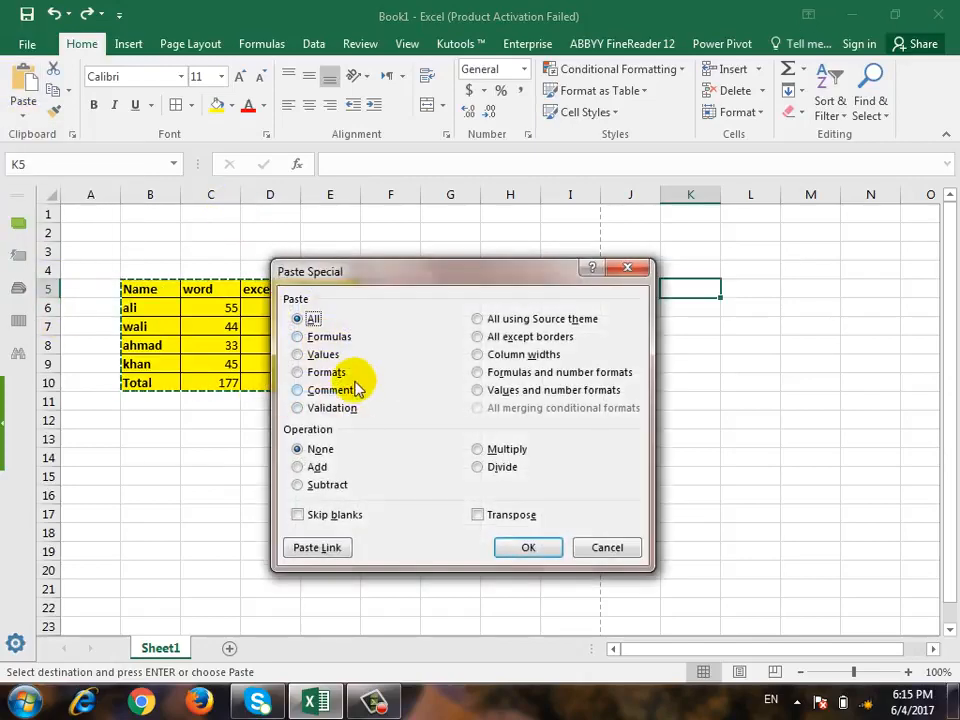
{"action": "left_click", "coordinate": [335, 373]}
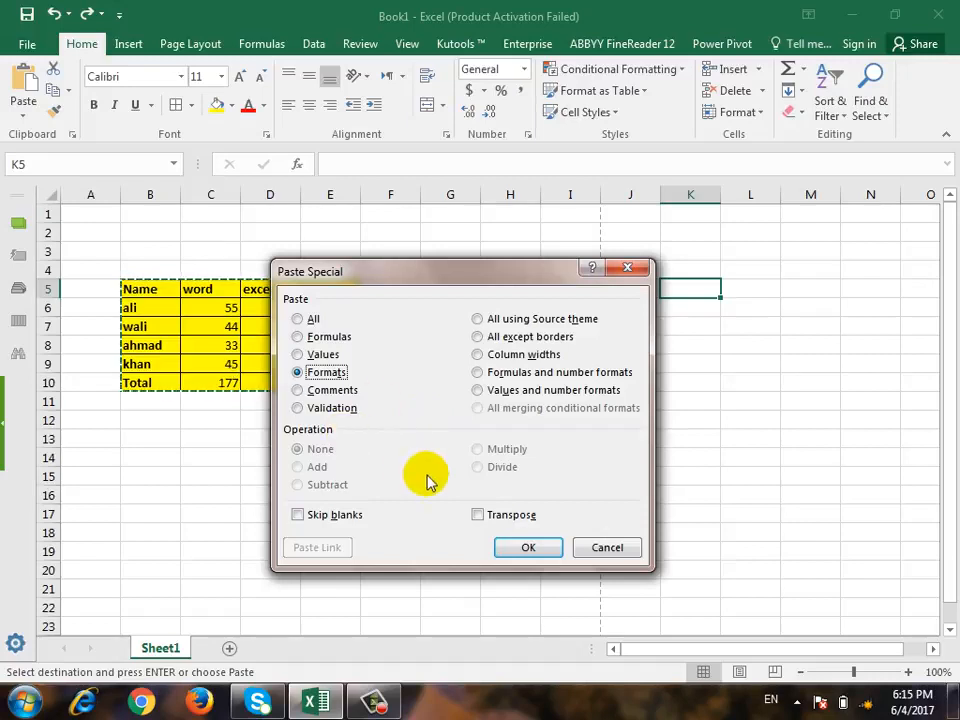
{"action": "left_click", "coordinate": [528, 547]}
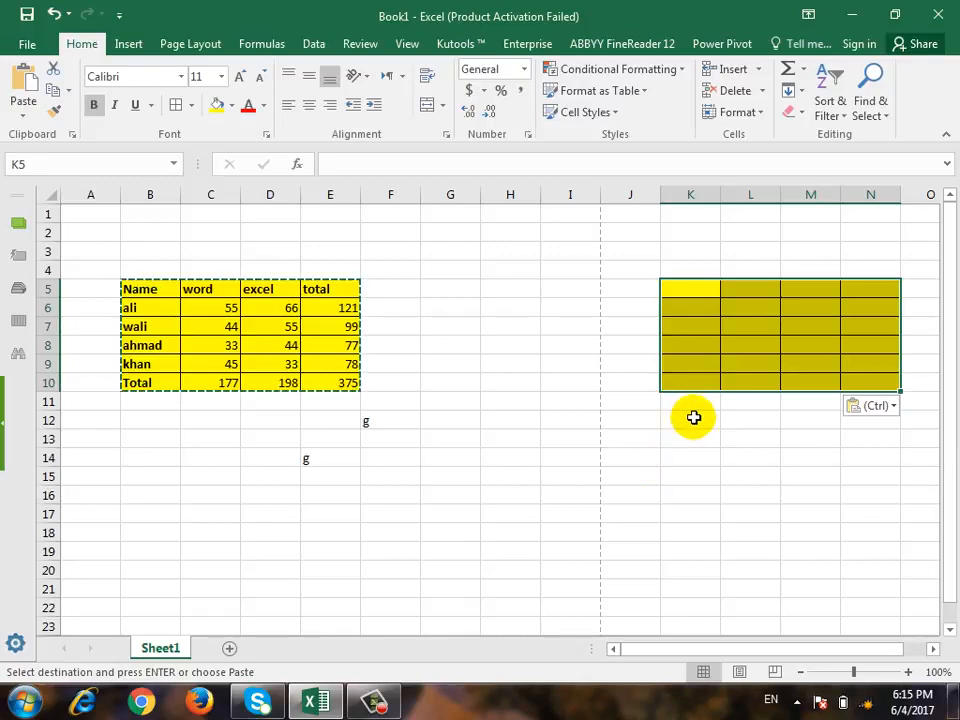
{"action": "key", "text": "ctrl+z"}
- Open Paste Special for the copied table at K5 and look at the Comments and Validation options
{"action": "left_click", "coordinate": [685, 296]}
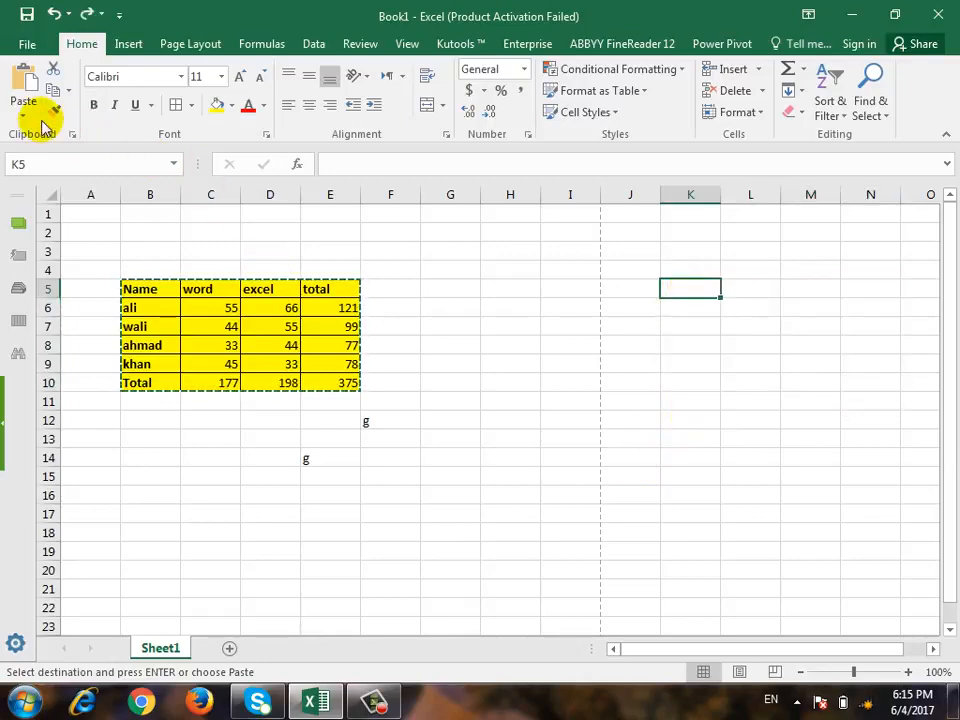
{"action": "left_click", "coordinate": [30, 116]}
{"action": "left_click", "coordinate": [62, 312]}
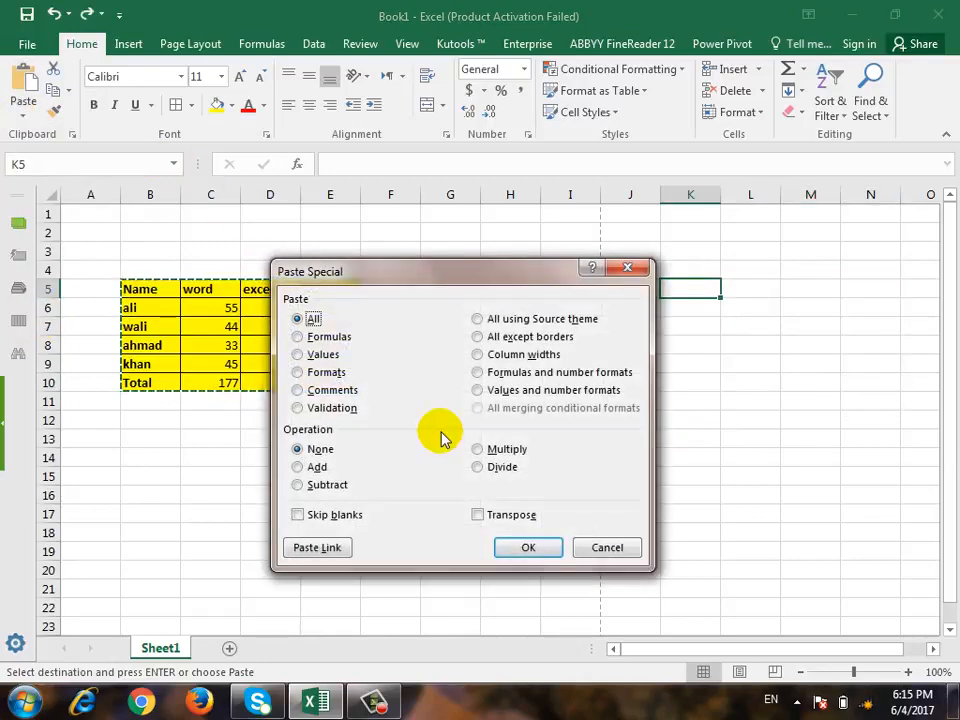
{"action": "left_click", "coordinate": [335, 389]}
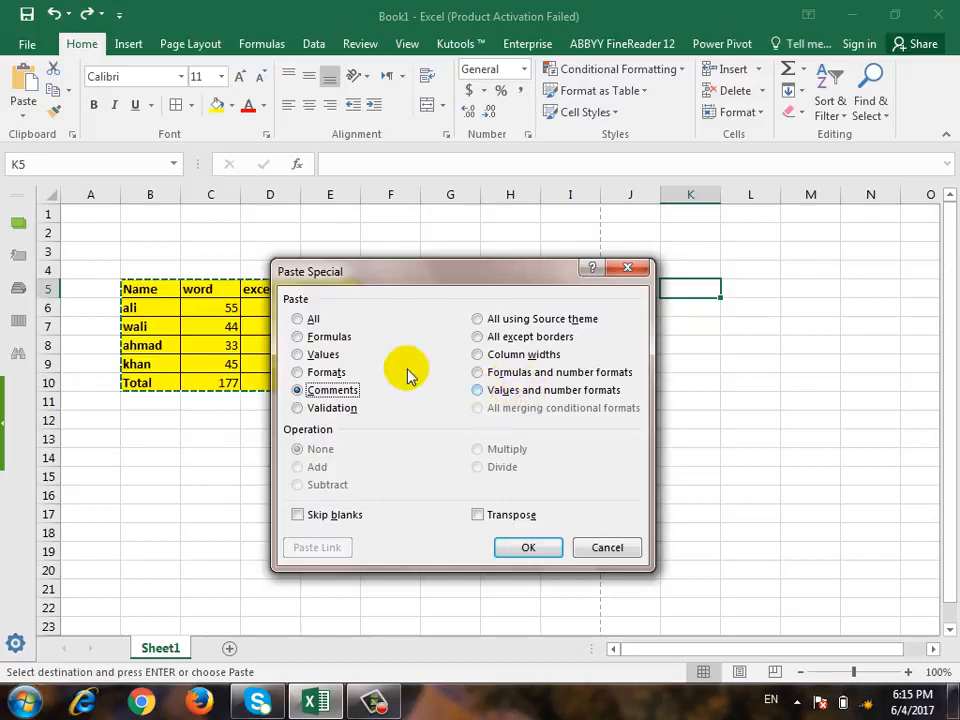
{"action": "left_click", "coordinate": [335, 414]}
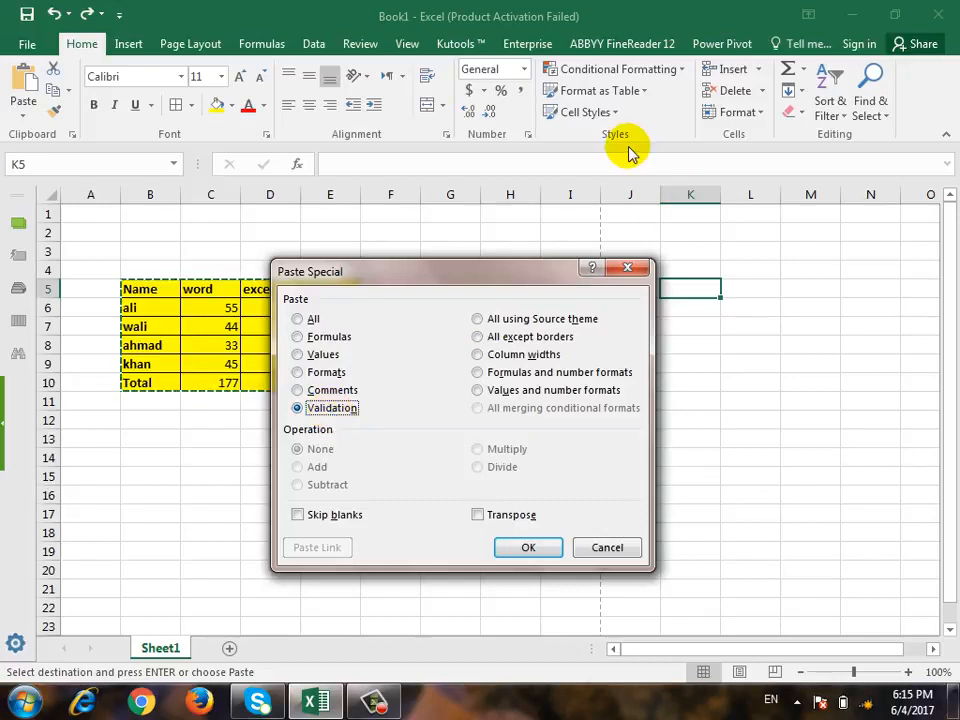
{"action": "left_click_drag", "start_coordinate": [540, 275], "coordinate": [489, 251]}
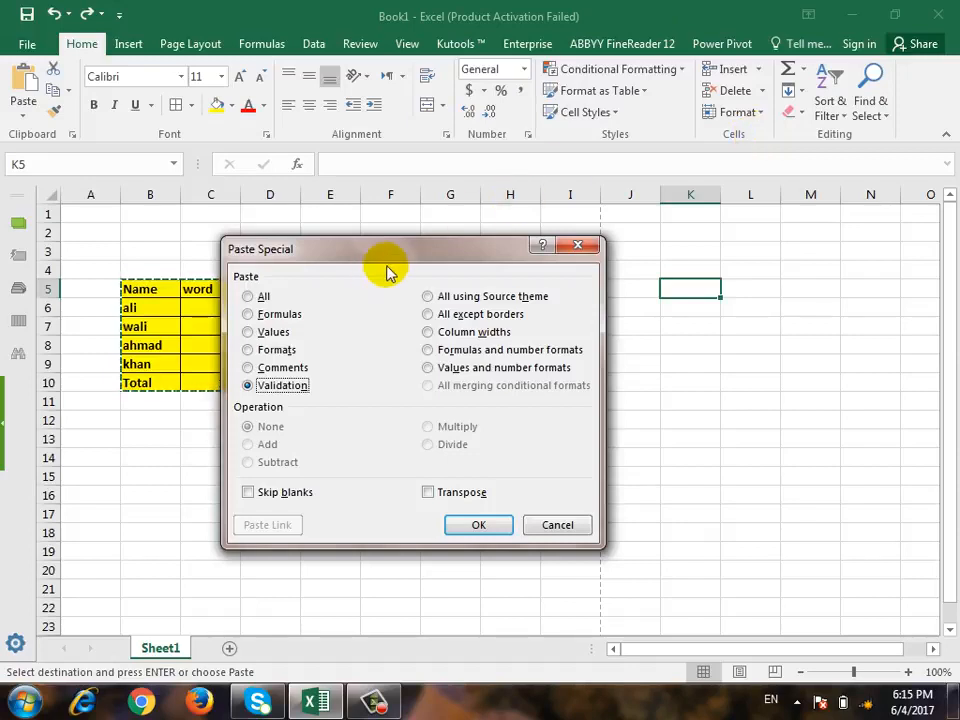
{"action": "left_click_drag", "start_coordinate": [408, 260], "coordinate": [577, 263]}
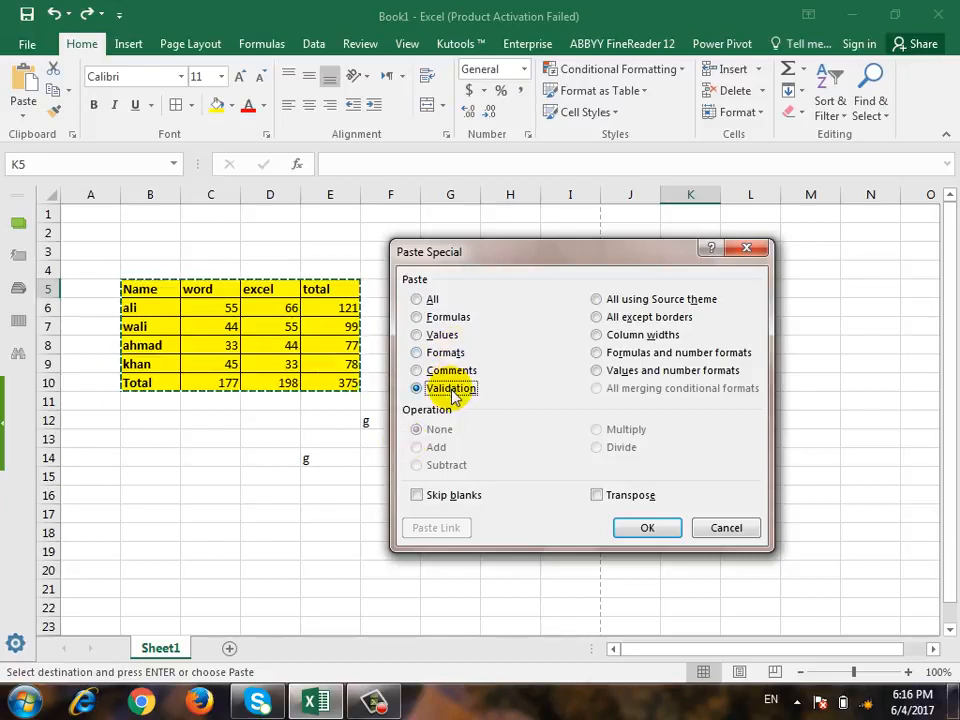
- Paste the copied table at K5 with the All using Source theme option, and undo the paste
{"action": "left_click", "coordinate": [600, 301]}
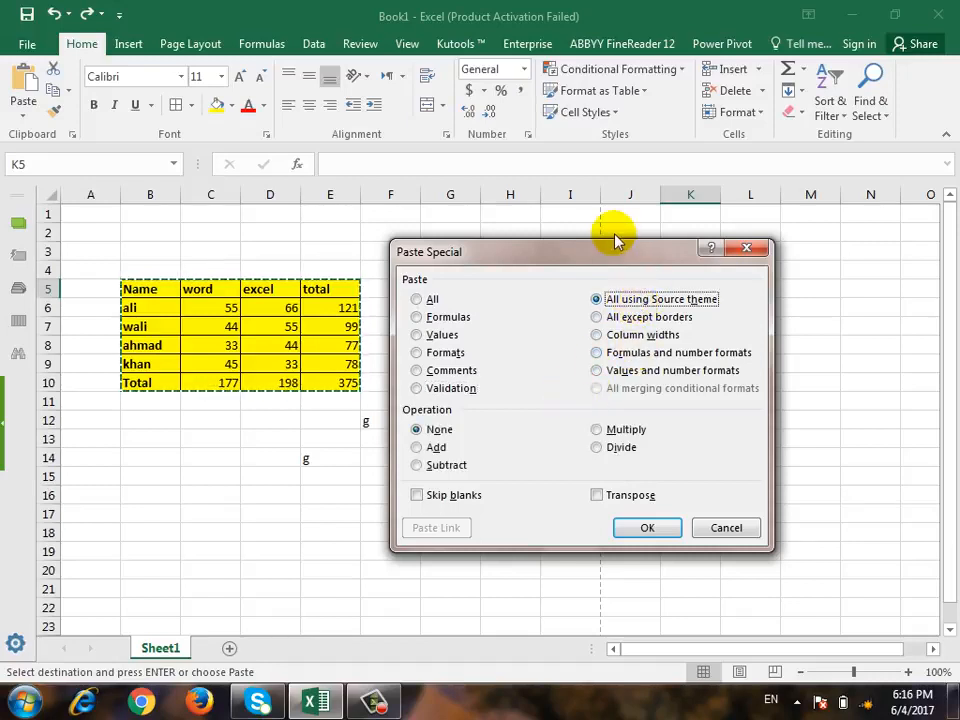
{"action": "left_click_drag", "start_coordinate": [615, 249], "coordinate": [558, 296]}
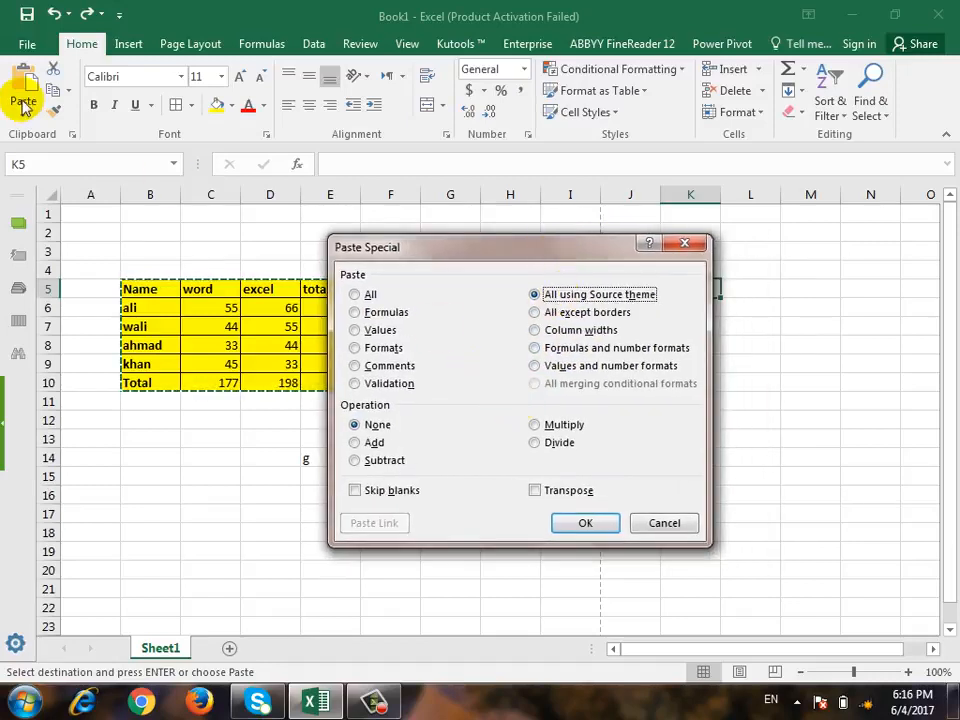
{"action": "left_click", "coordinate": [580, 524]}
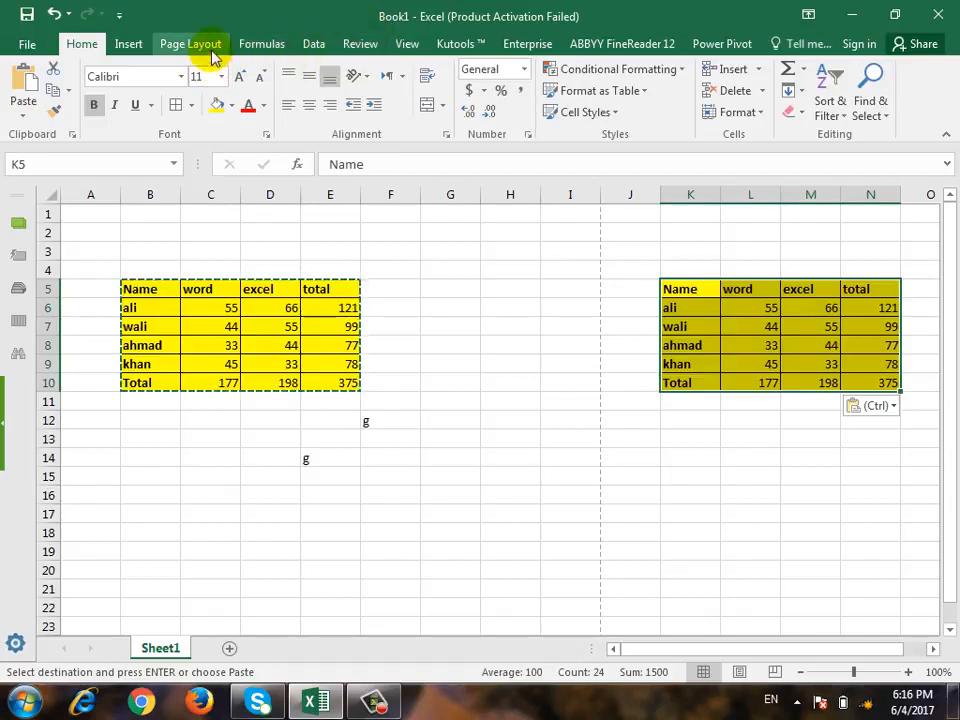
{"action": "key", "text": "ctrl+z"}
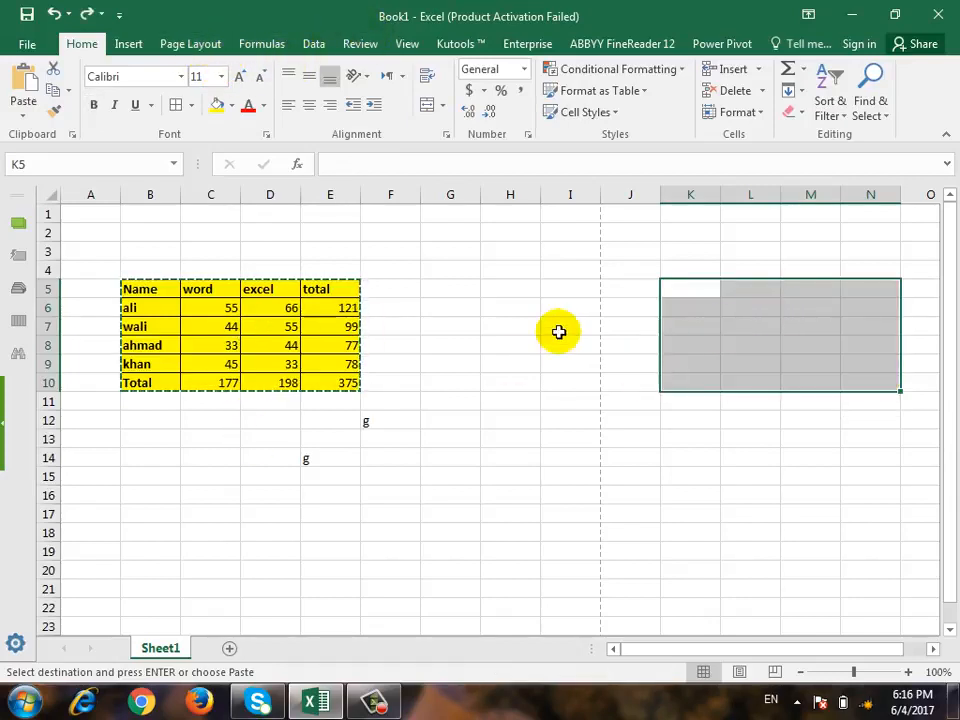
- Paste the copied table at K5 with the All except borders option, and undo the paste
{"action": "left_click", "coordinate": [675, 294]}
{"action": "left_click", "coordinate": [23, 107]}
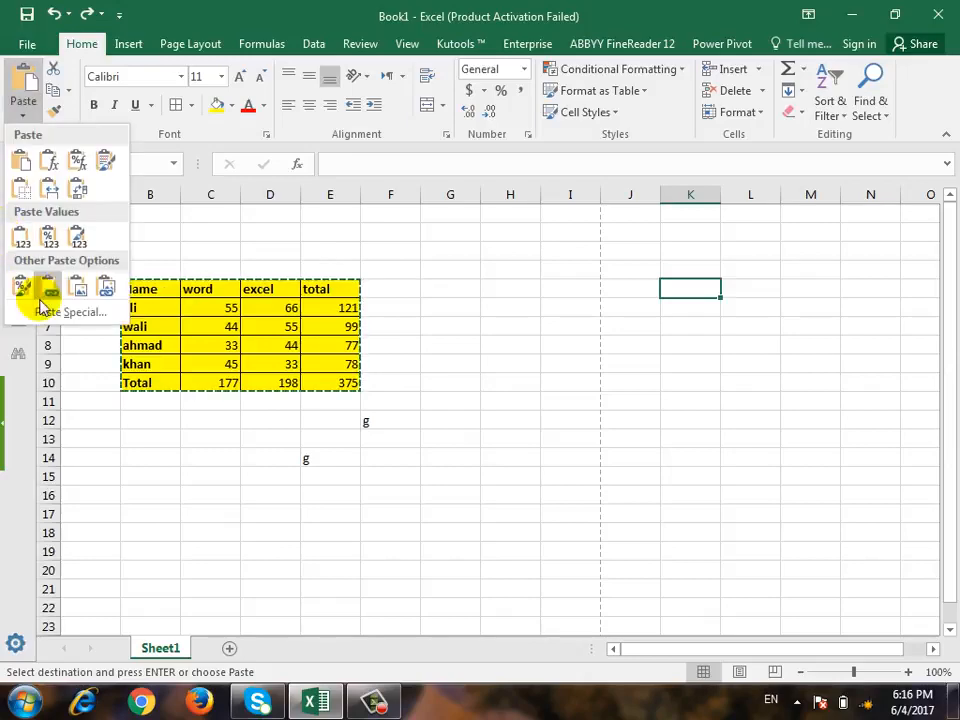
{"action": "left_click", "coordinate": [42, 308]}
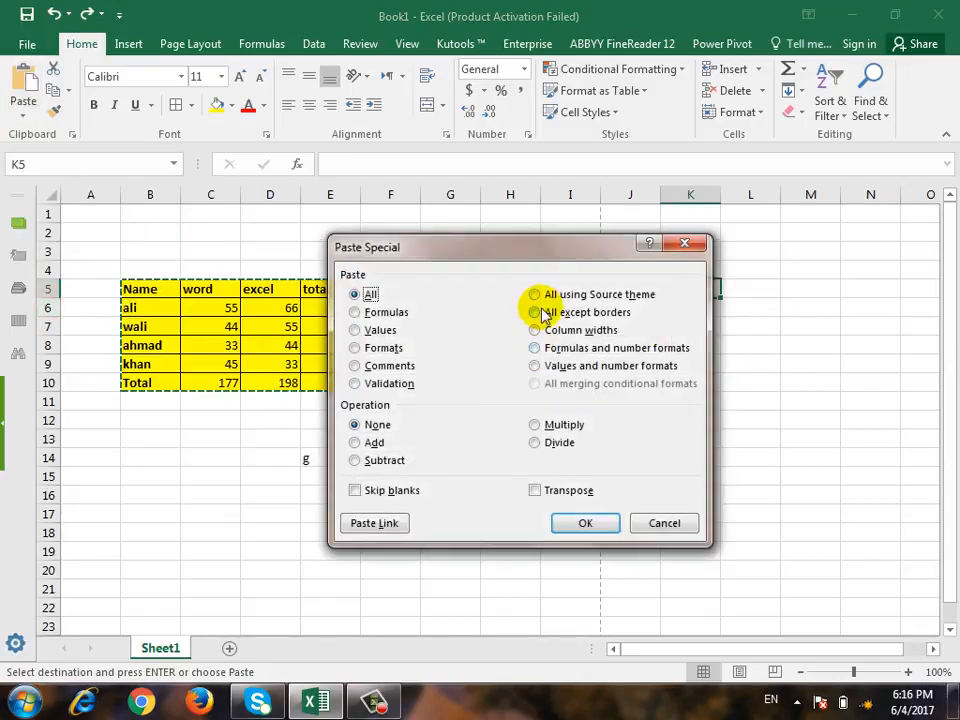
{"action": "left_click", "coordinate": [536, 312]}
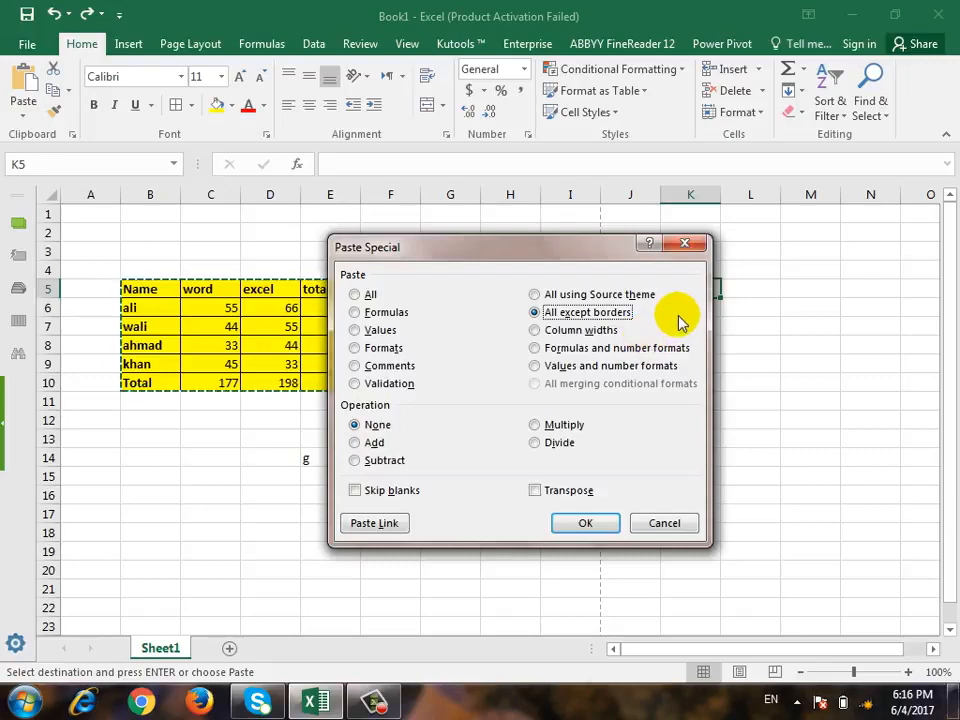
{"action": "left_click", "coordinate": [606, 528]}
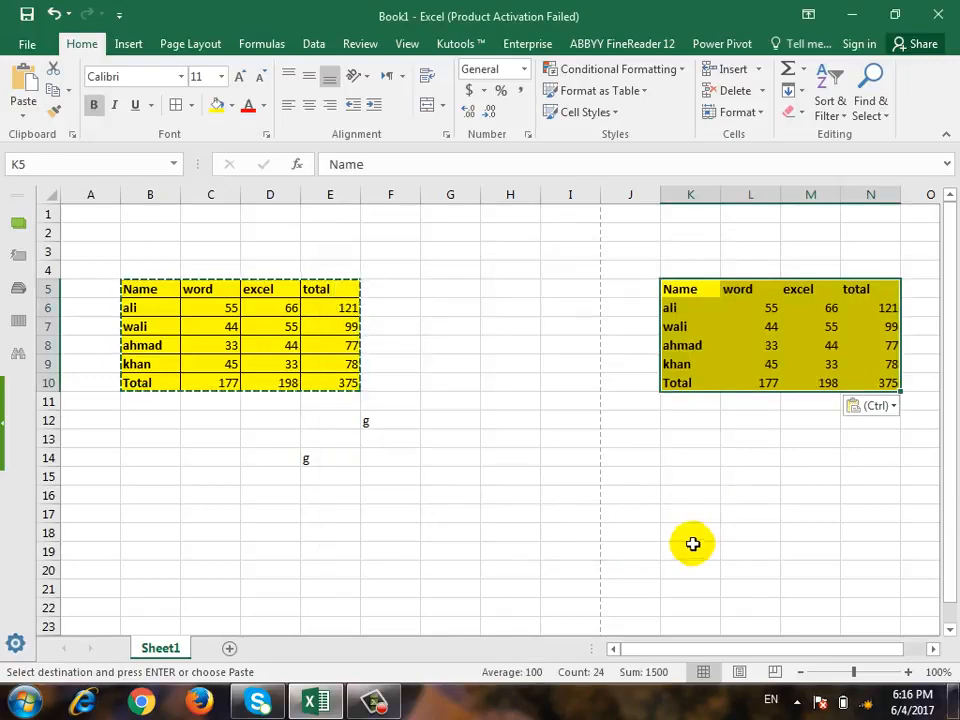
{"action": "key", "text": "ctrl+z"}
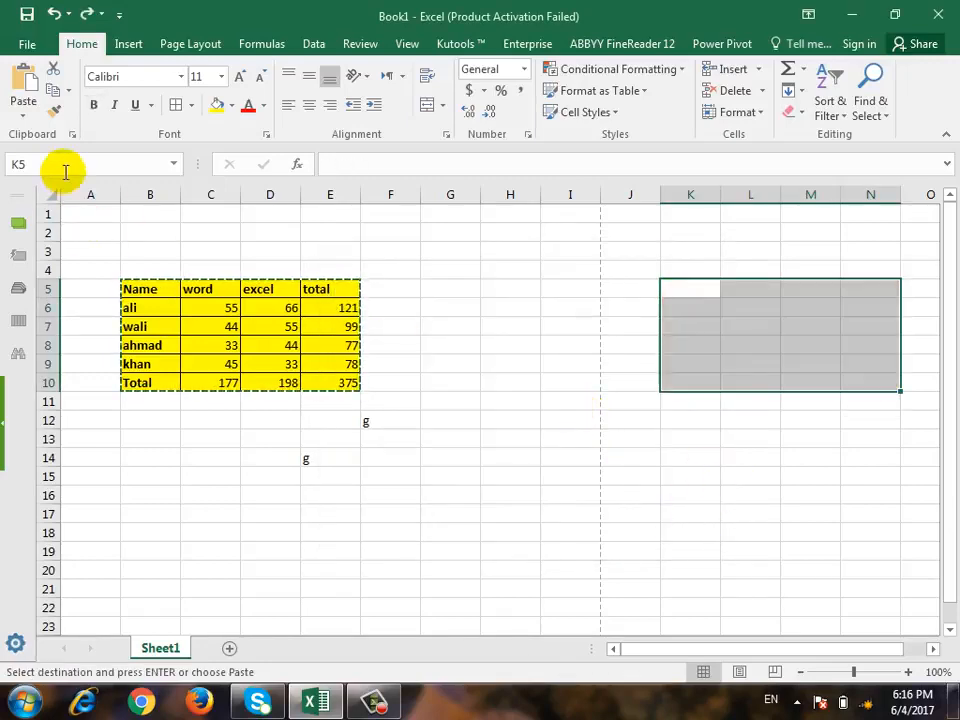
{"action": "left_click", "coordinate": [71, 135]}
{"action": "left_click", "coordinate": [26, 110]}
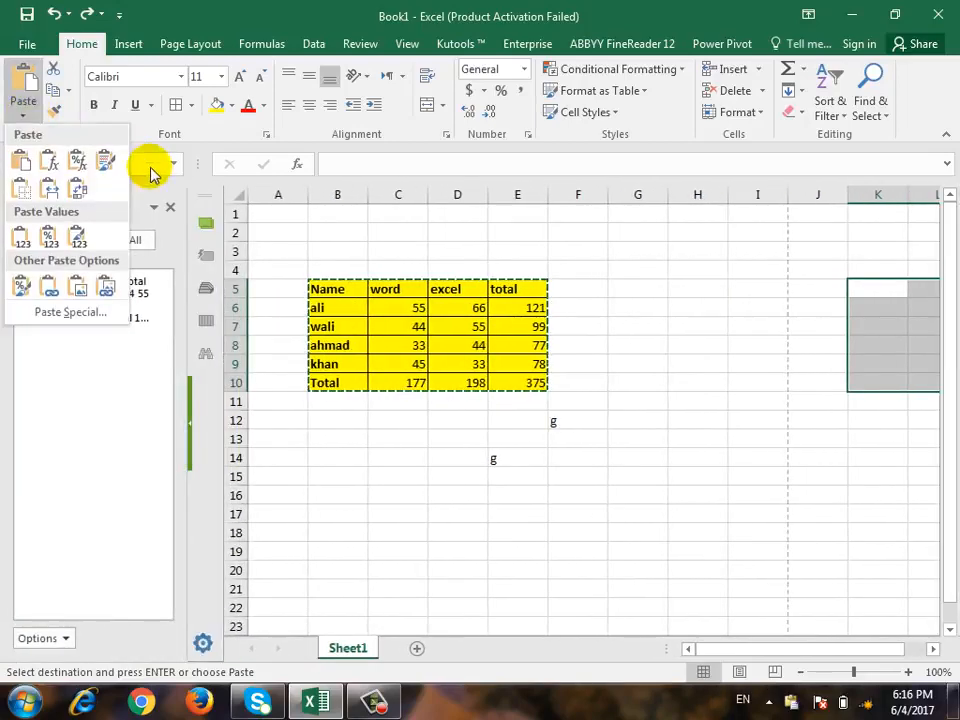
{"action": "left_click", "coordinate": [22, 118]}
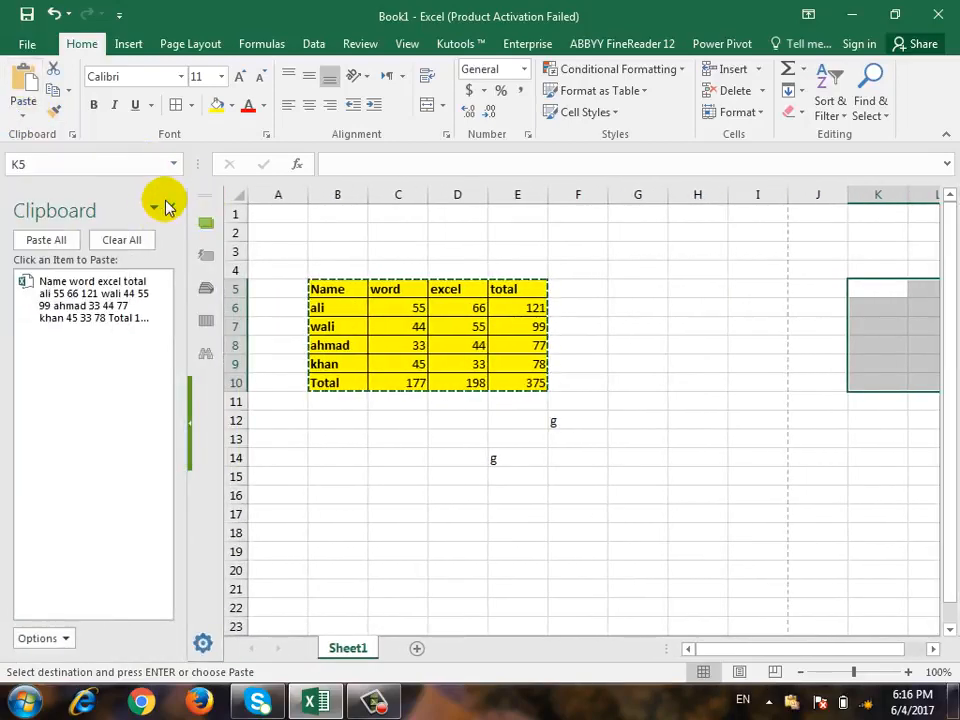
{"action": "left_click", "coordinate": [17, 118]}
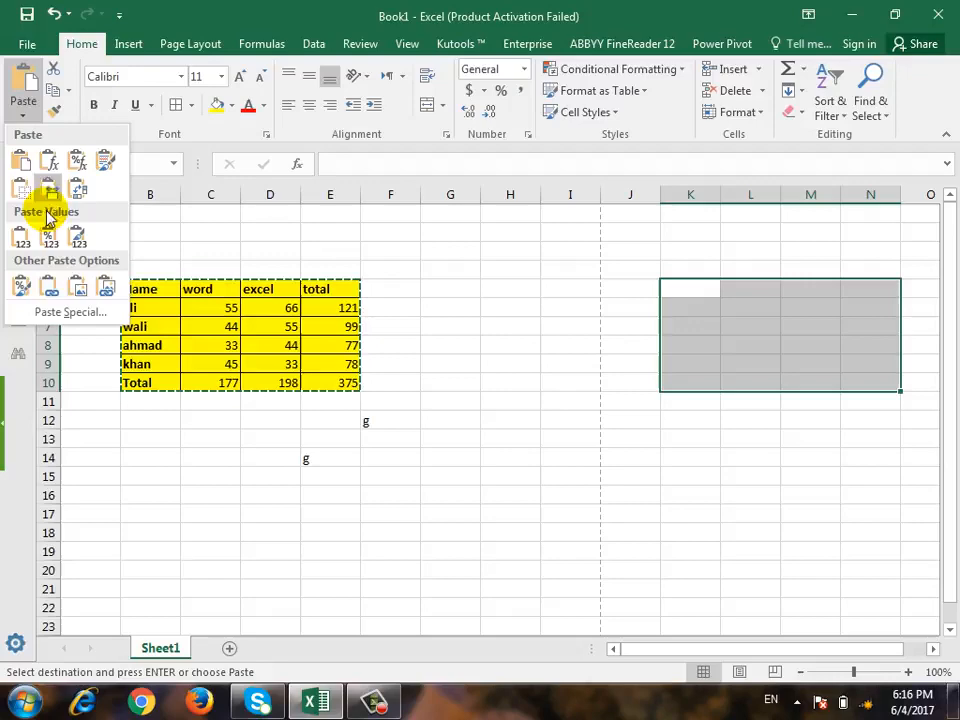
{"action": "left_click", "coordinate": [56, 316]}
{"action": "left_click", "coordinate": [535, 330]}
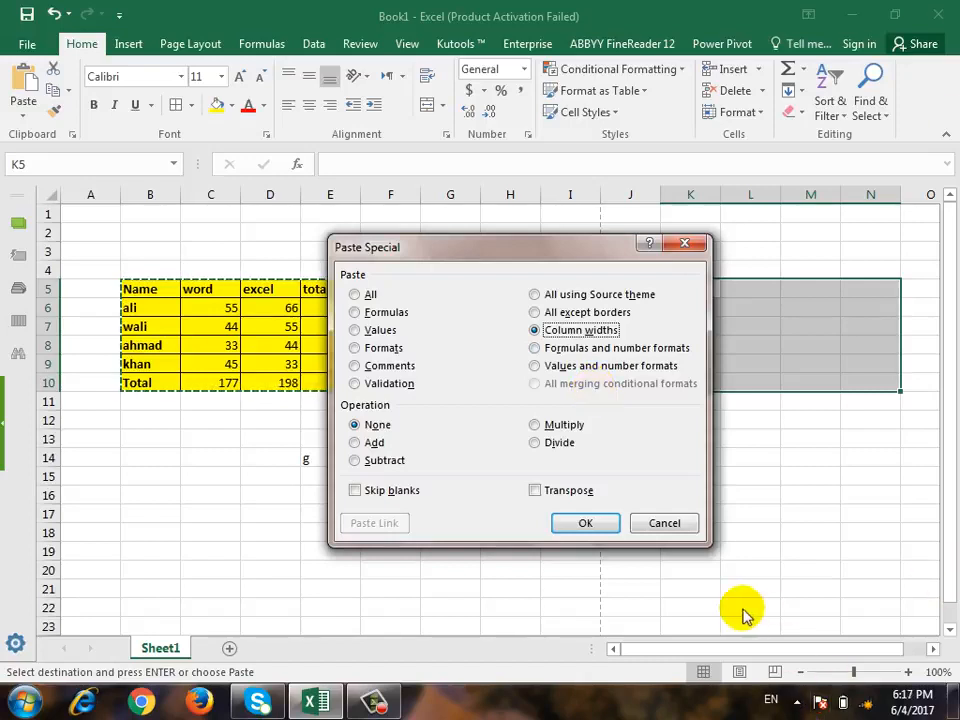
{"action": "left_click", "coordinate": [668, 524]}
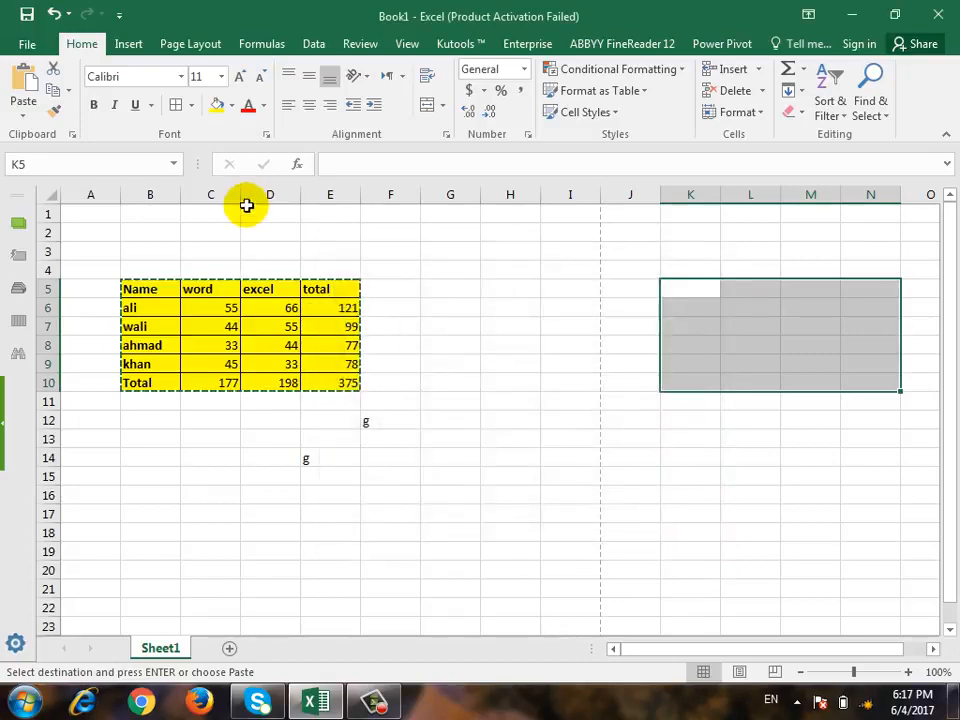
- Narrow column C and widen columns D and E of the marks table
{"action": "left_click_drag", "start_coordinate": [241, 197], "coordinate": [226, 198]}
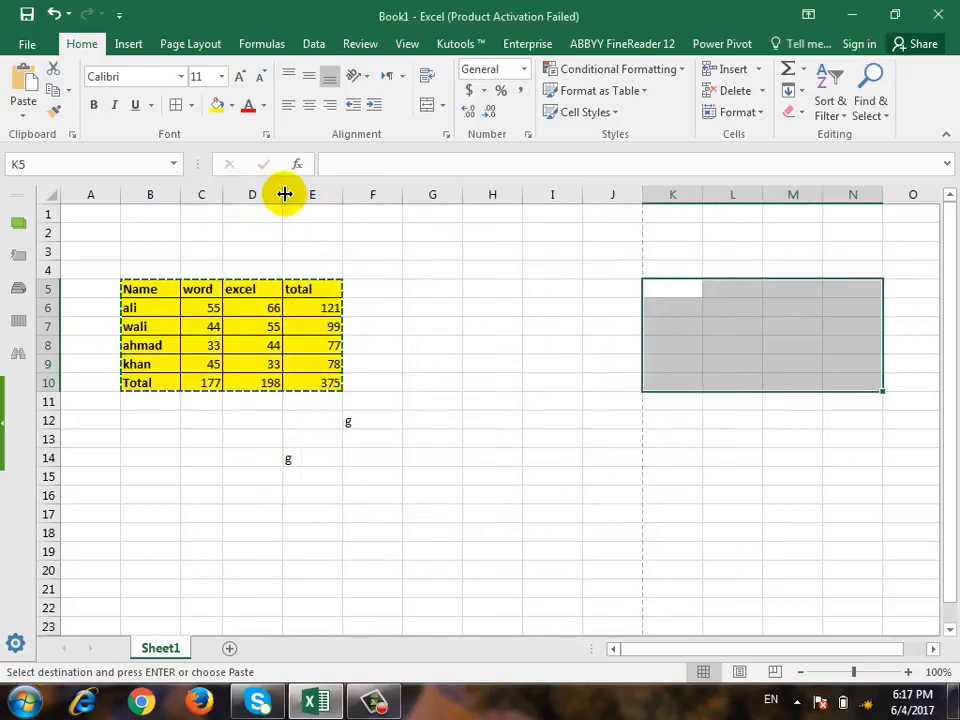
{"action": "left_click_drag", "start_coordinate": [285, 195], "coordinate": [322, 195]}
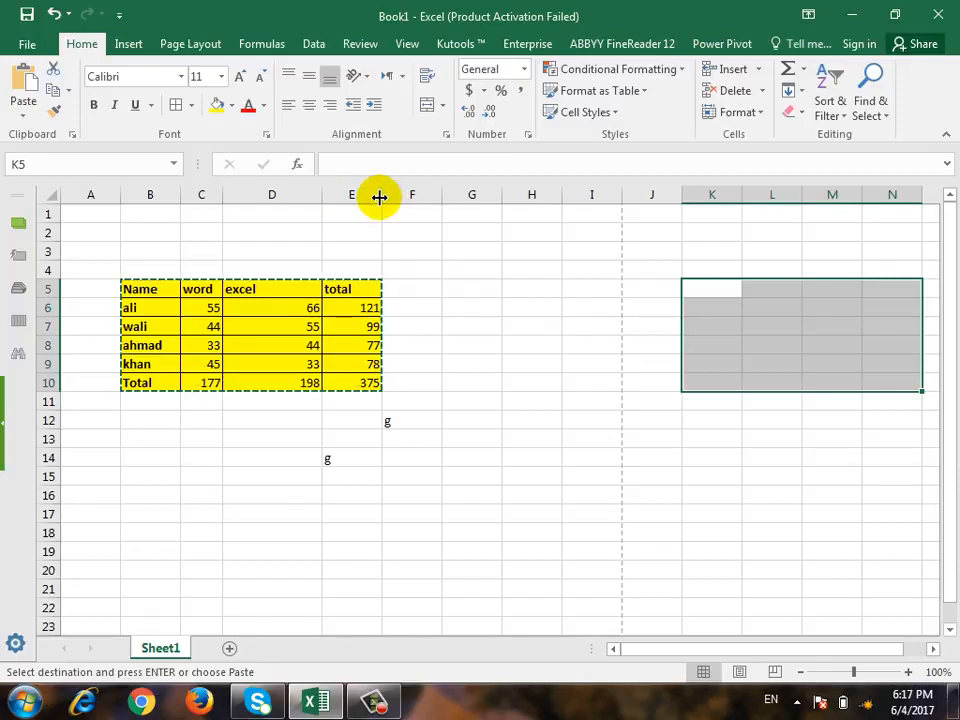
{"action": "left_click_drag", "start_coordinate": [380, 195], "coordinate": [423, 197]}
- Paste only the copied table's column widths at K5 using Paste Special, and undo the paste
{"action": "left_click", "coordinate": [750, 288]}
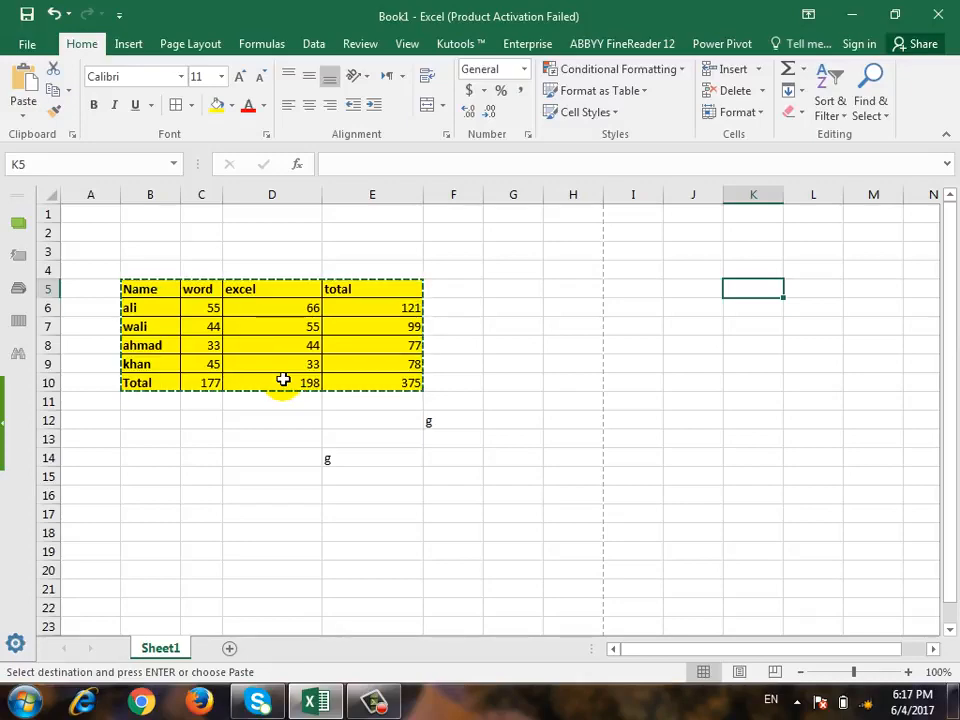
{"action": "left_click", "coordinate": [22, 116]}
{"action": "left_click", "coordinate": [68, 313]}
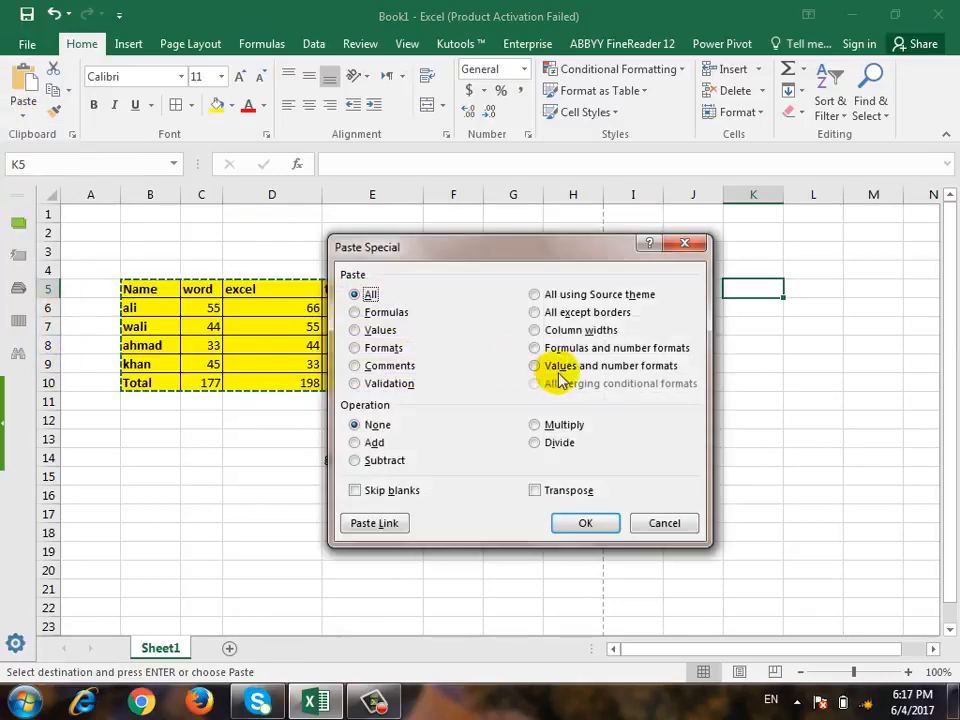
{"action": "left_click", "coordinate": [577, 331]}
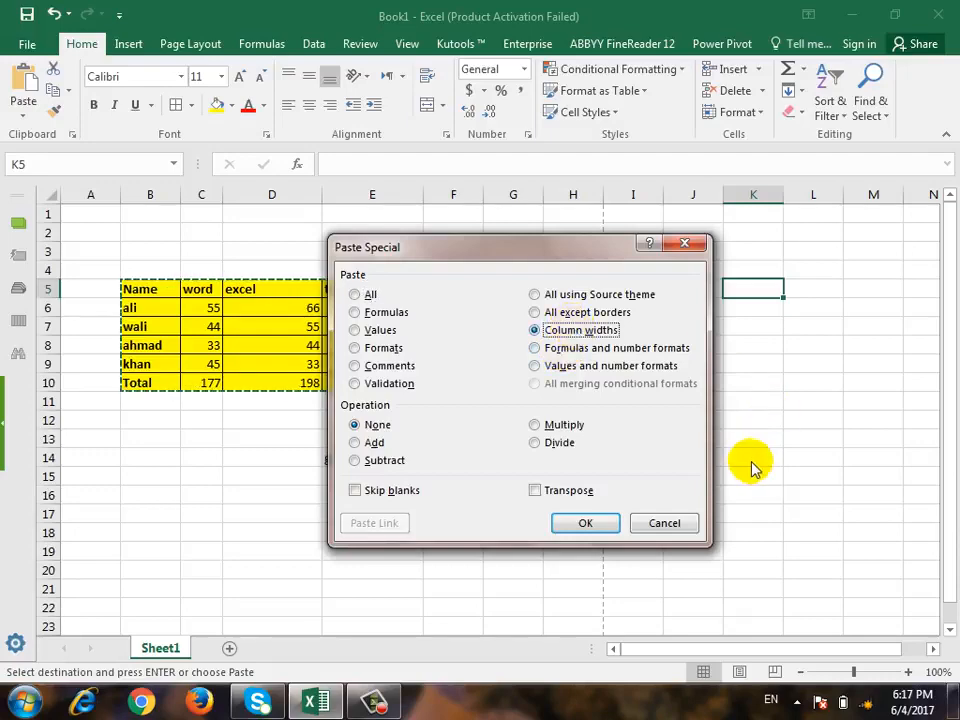
{"action": "left_click", "coordinate": [607, 522]}
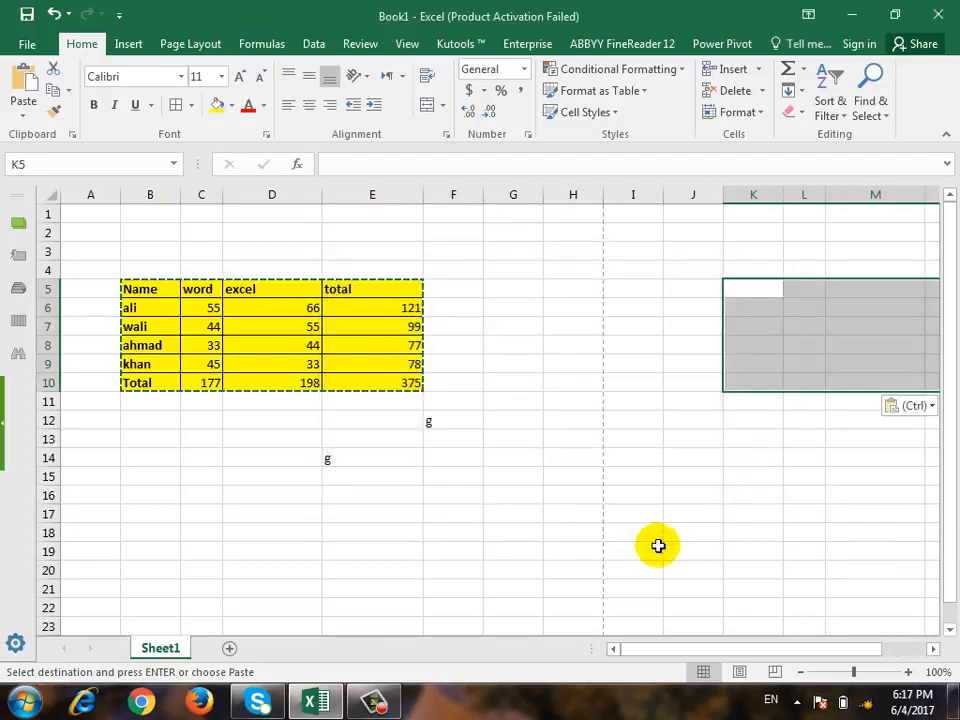
{"action": "left_click_drag", "start_coordinate": [850, 649], "coordinate": [900, 647]}
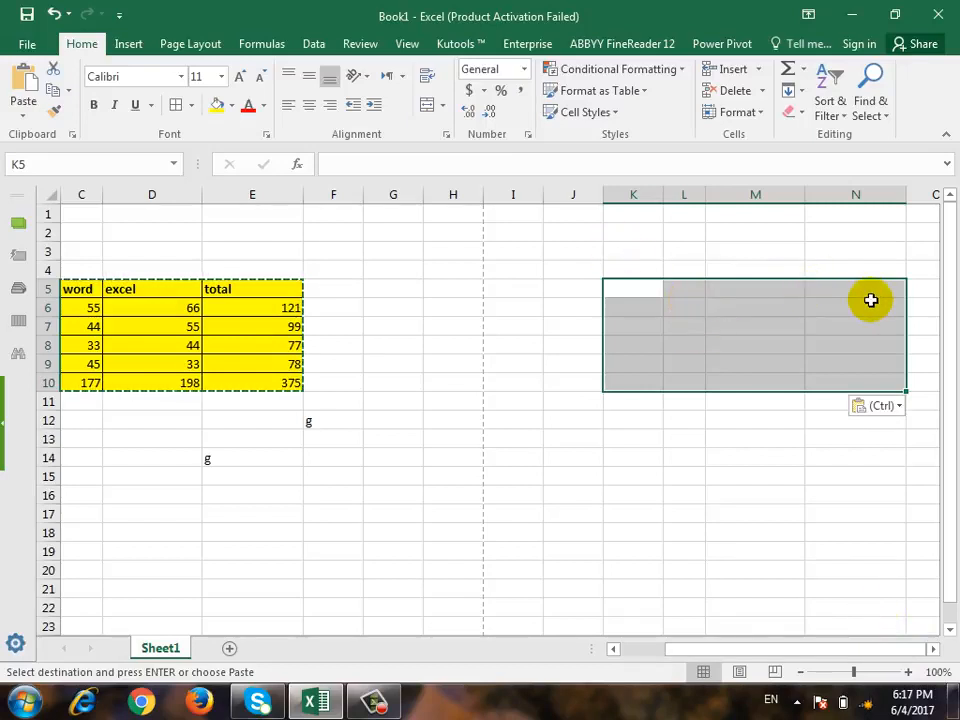
{"action": "key", "text": "ctrl+z"}
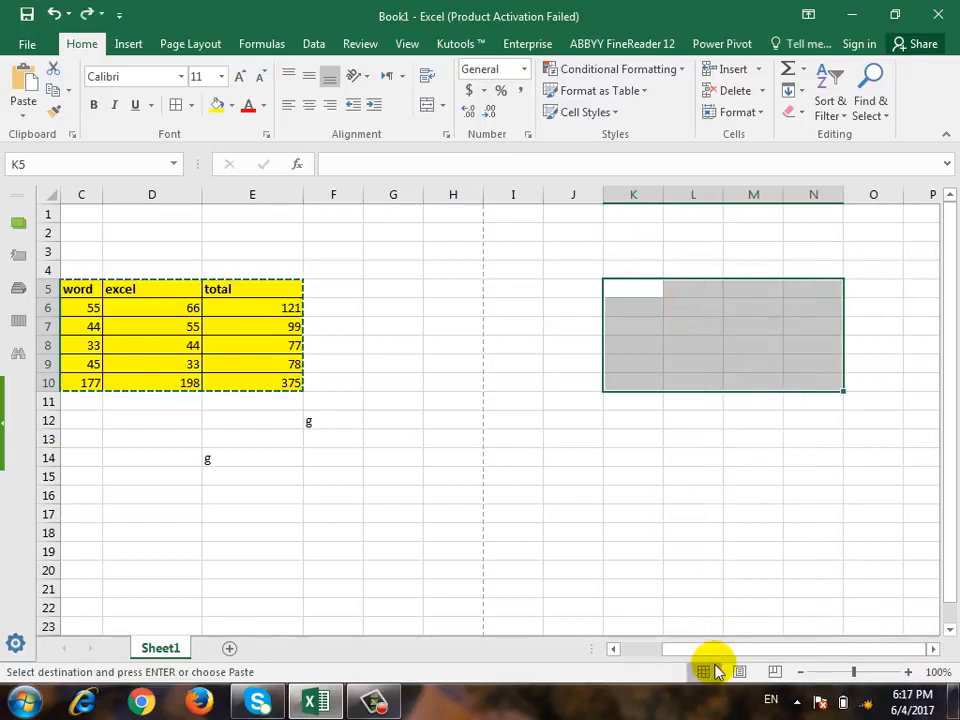
{"action": "mouse_move", "coordinate": [690, 650]}
{"action": "left_mouse_down"}
{"action": "mouse_move", "coordinate": [686, 658]}
{"action": "mouse_move", "coordinate": [625, 652]}
{"action": "left_mouse_up"}
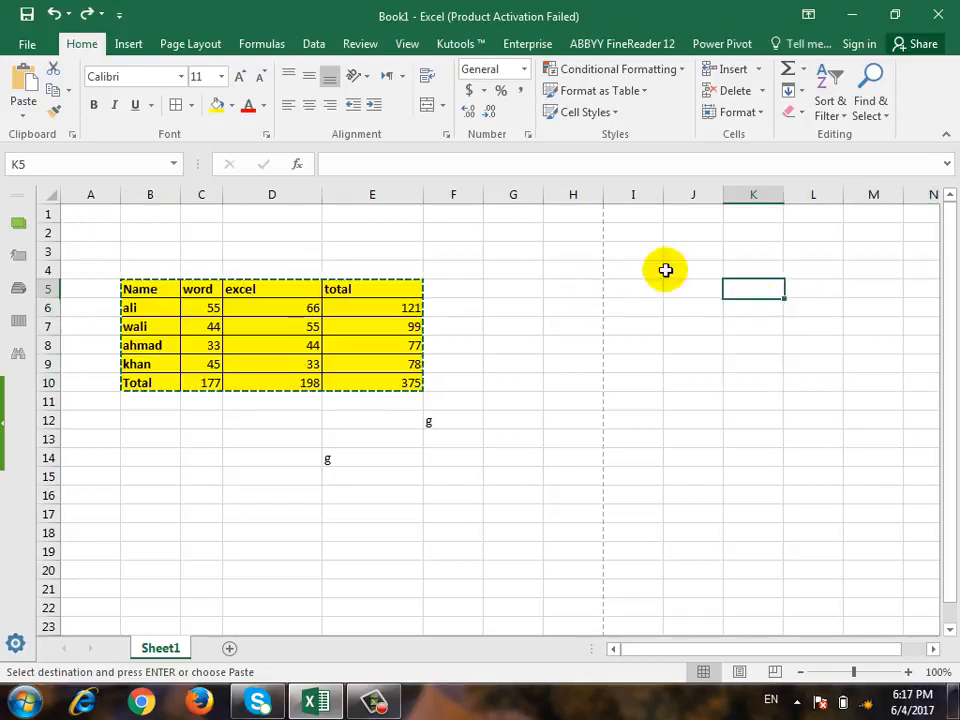
{"action": "left_click", "coordinate": [34, 118]}
{"action": "left_click", "coordinate": [84, 311]}
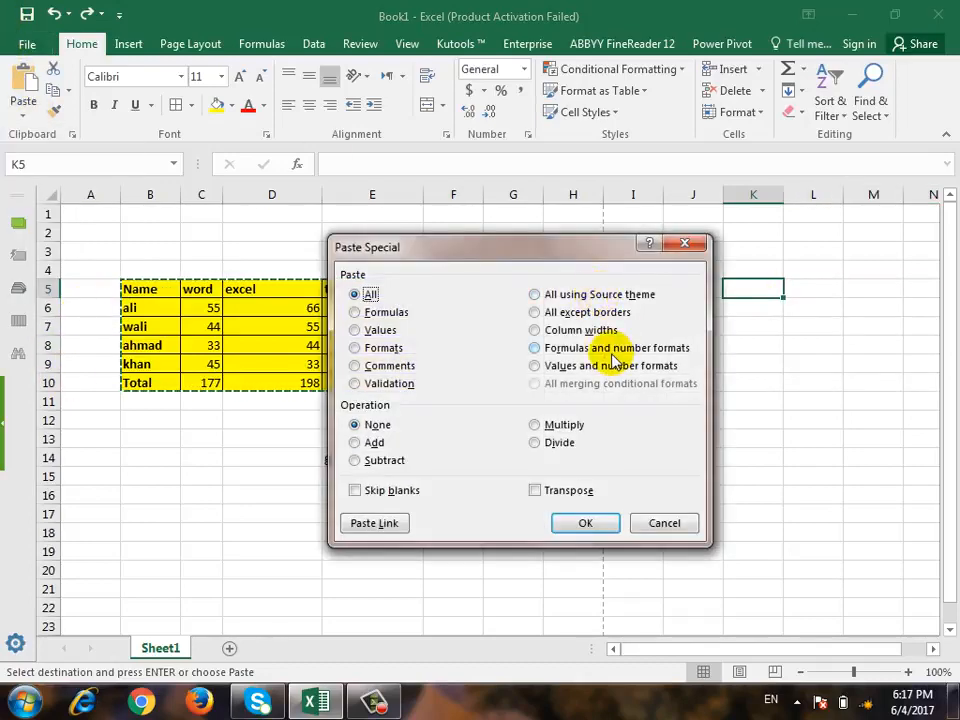
{"action": "left_click", "coordinate": [610, 352]}
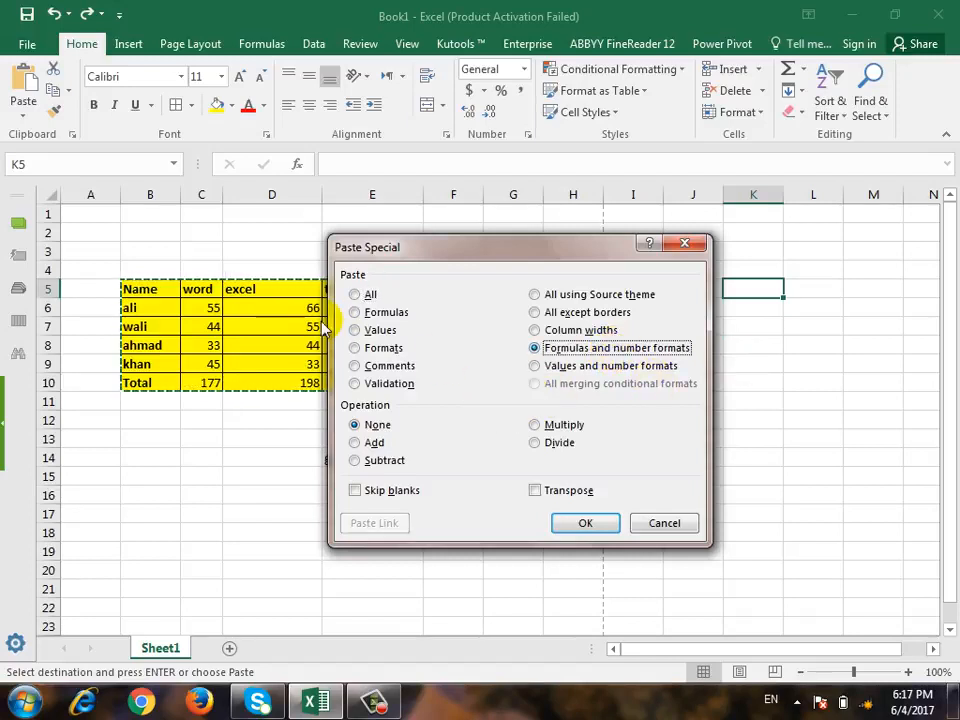
{"action": "left_click", "coordinate": [358, 312]}
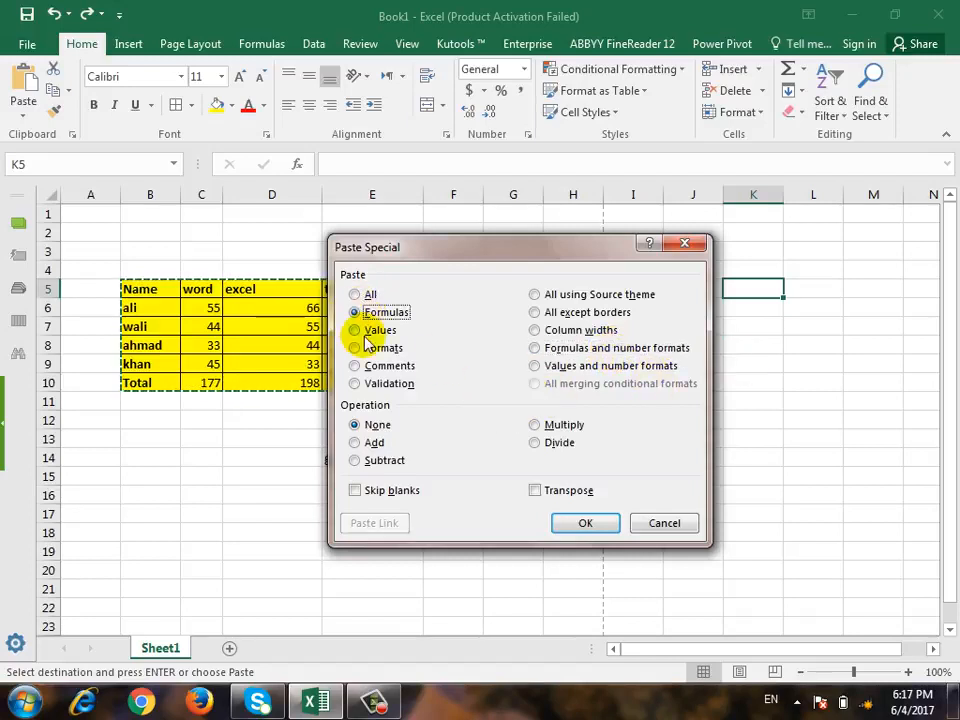
{"action": "left_click", "coordinate": [586, 350]}
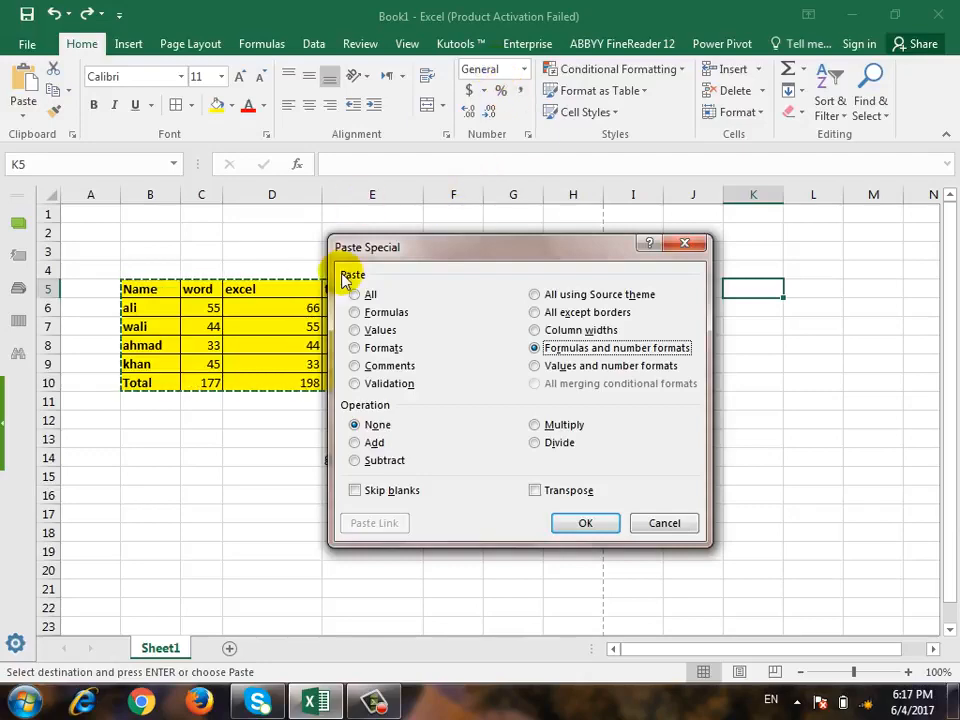
{"action": "left_click", "coordinate": [670, 526]}
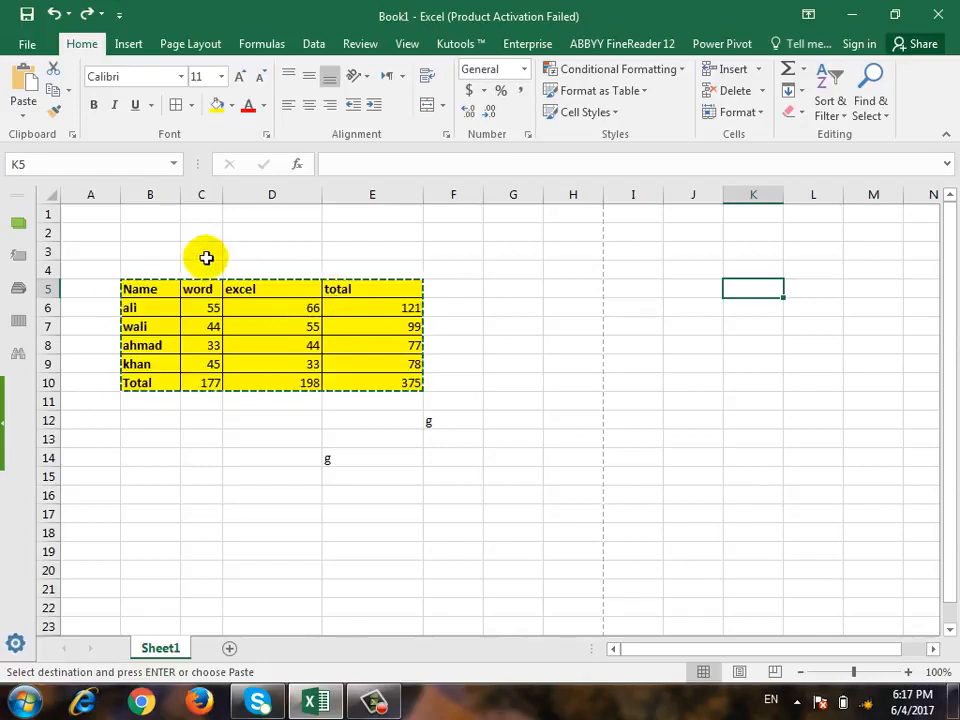
- Format the total column's cells E6:E10 as percentages and copy the whole marks table B5:E10
{"action": "left_click_drag", "start_coordinate": [377, 306], "coordinate": [382, 381]}
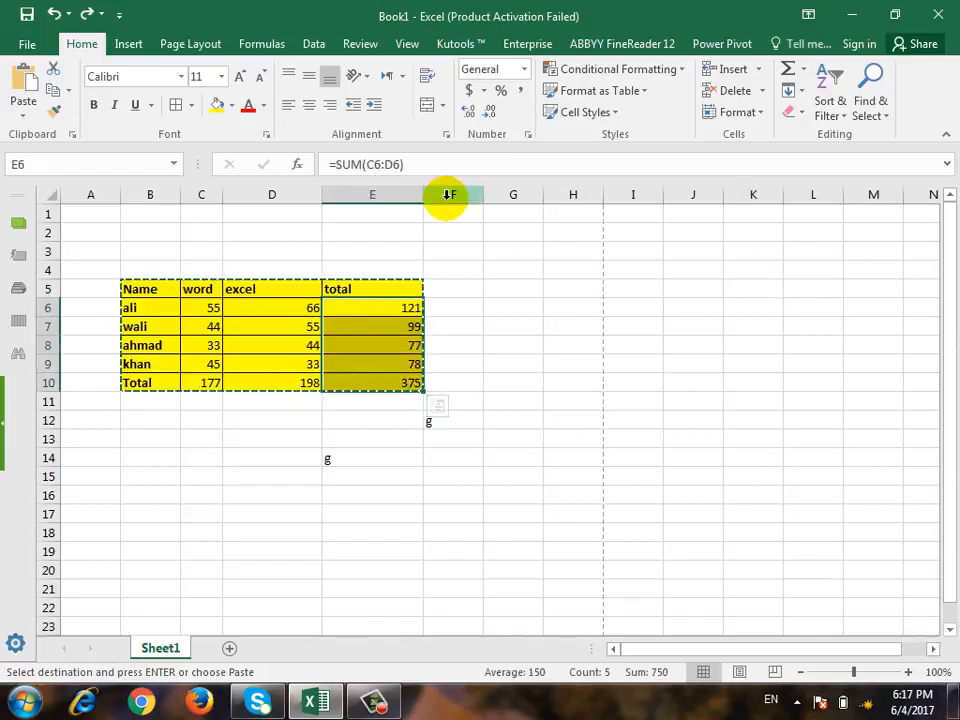
{"action": "left_click", "coordinate": [501, 90]}
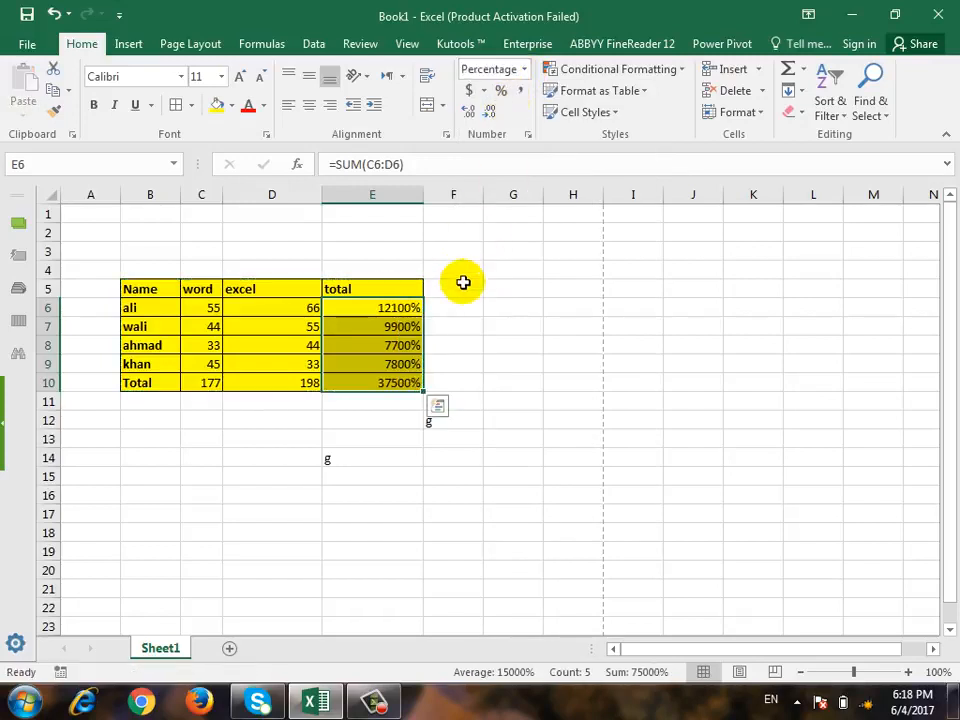
{"action": "left_click_drag", "start_coordinate": [164, 287], "coordinate": [413, 381]}
{"action": "key", "text": "ctrl+c"}
- Paste only the copied table's formulas at J4 using Paste Special, check the formula in M5, and undo the paste
{"action": "left_click", "coordinate": [692, 270]}
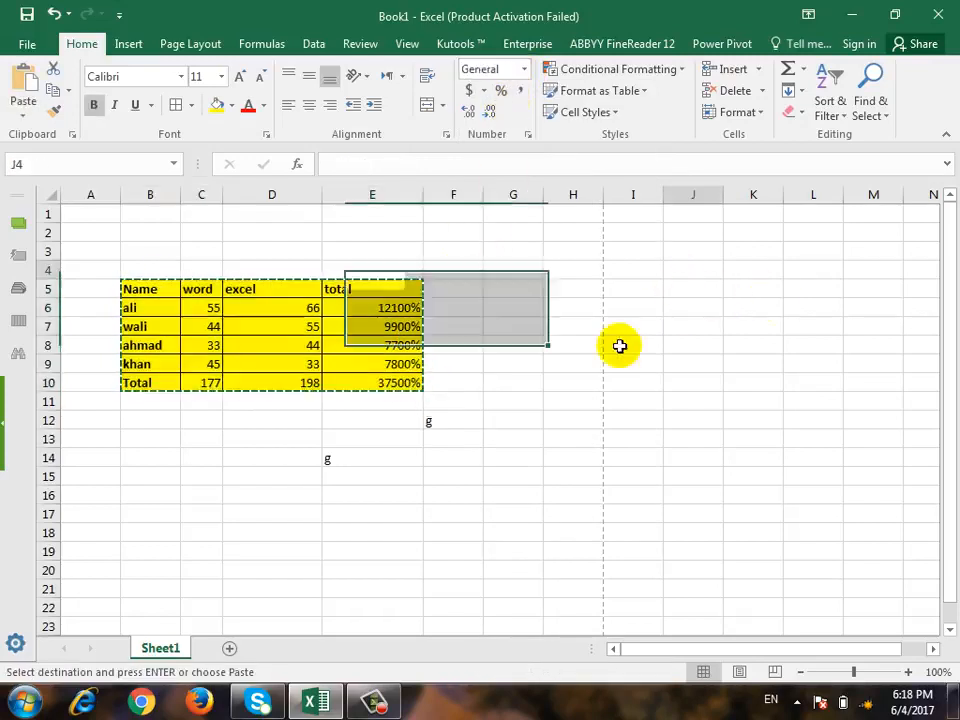
{"action": "left_click", "coordinate": [23, 116]}
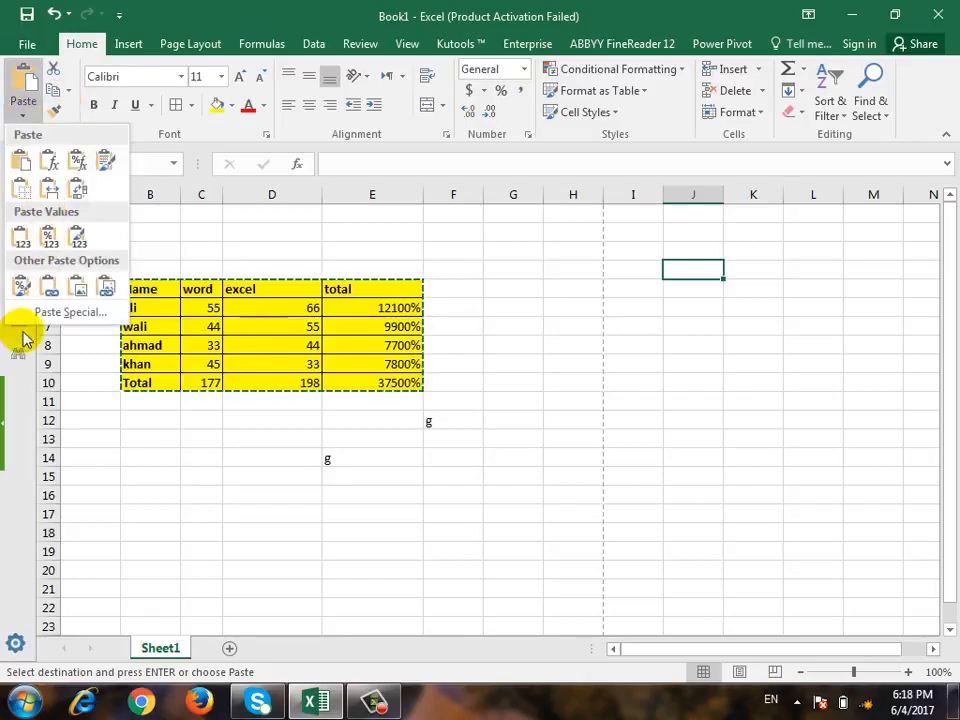
{"action": "left_click", "coordinate": [45, 313]}
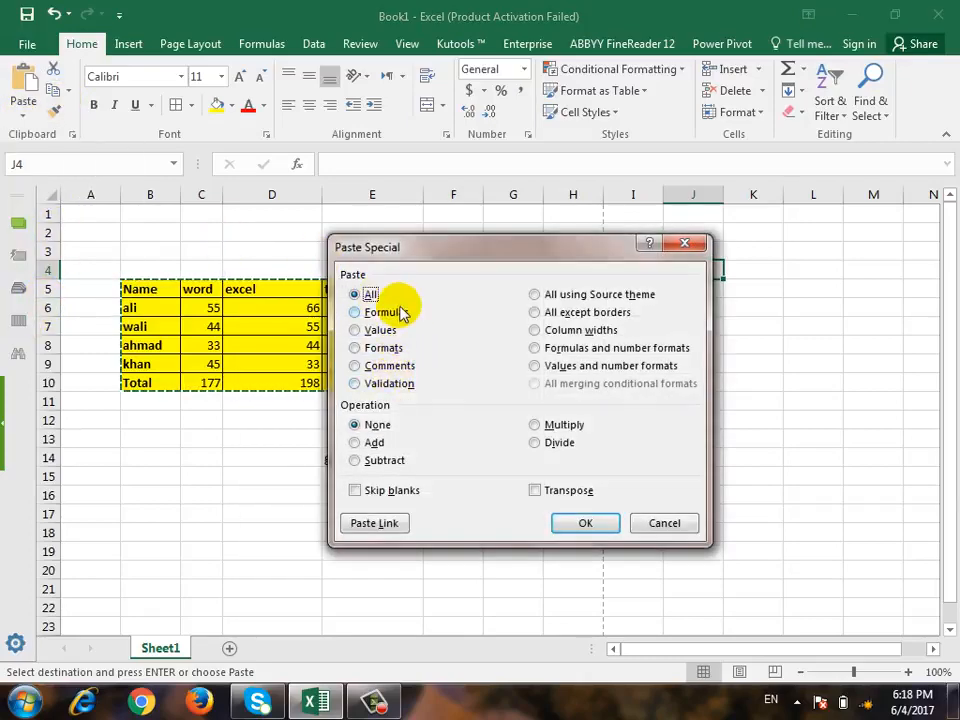
{"action": "left_click", "coordinate": [400, 312]}
{"action": "left_click", "coordinate": [607, 528]}
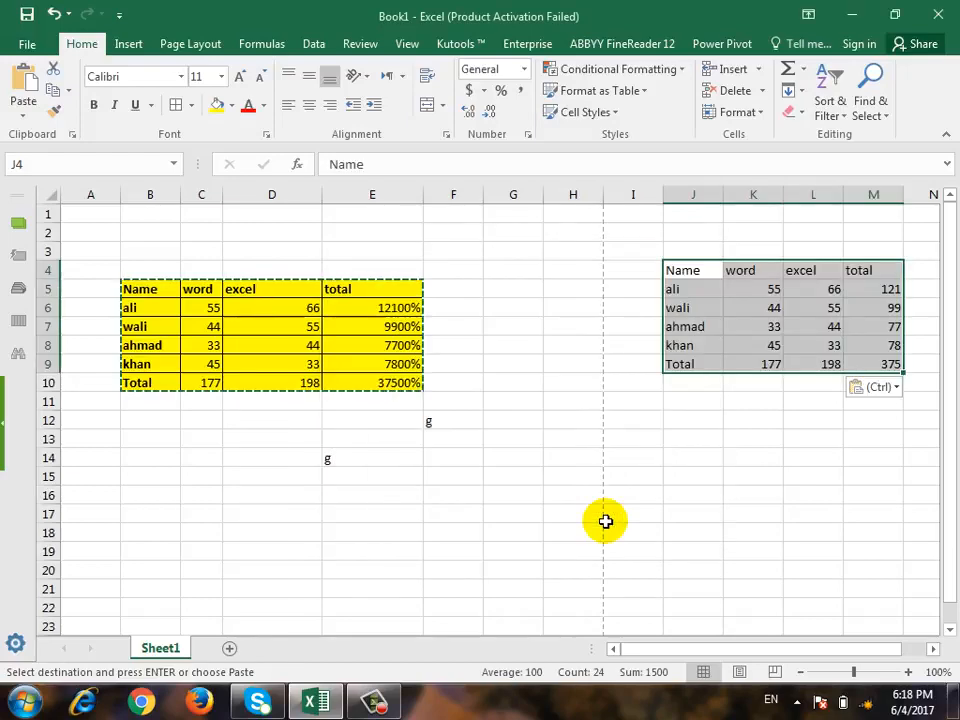
{"action": "left_click", "coordinate": [887, 286]}
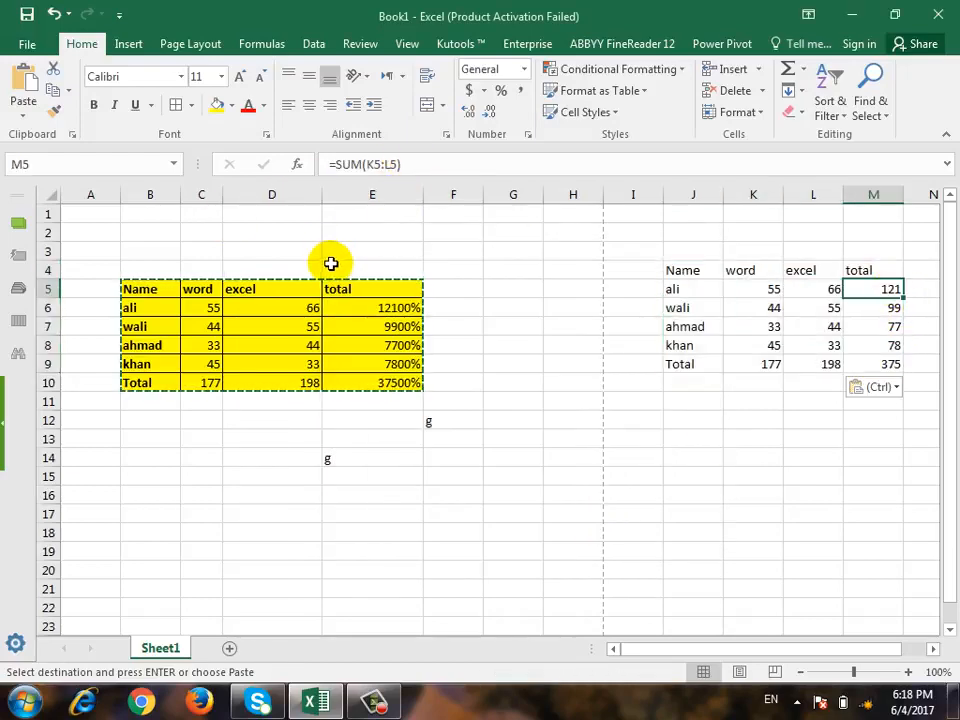
{"action": "key", "text": "ctrl+z"}
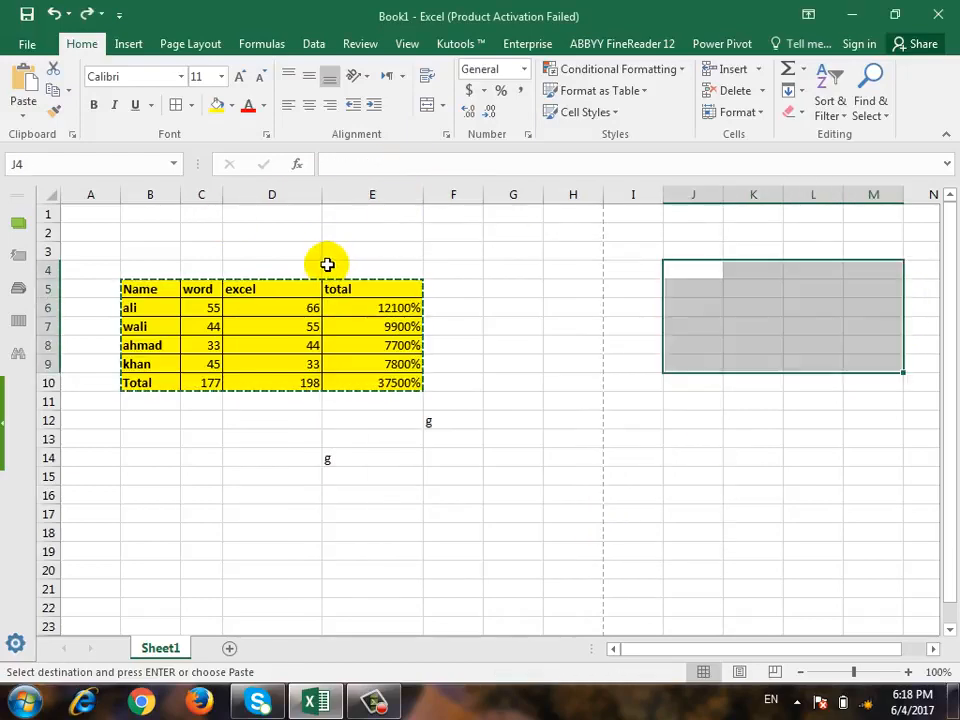
- Paste the copied table at J4 with the Values and number formats option, and undo the paste
{"action": "left_click", "coordinate": [23, 114]}
{"action": "left_click", "coordinate": [118, 314]}
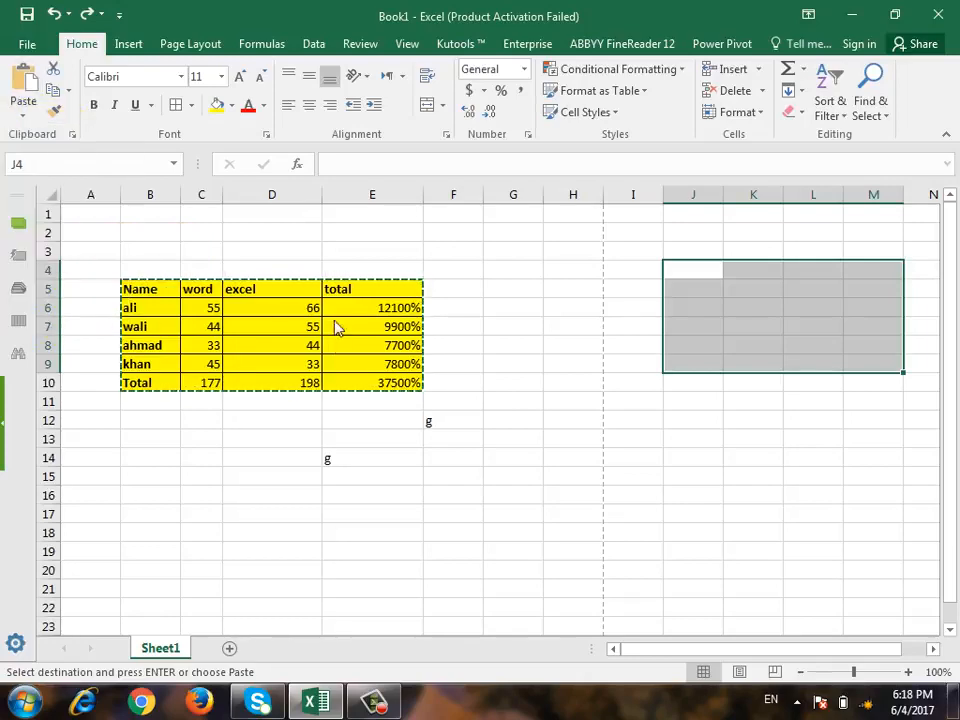
{"action": "left_click", "coordinate": [622, 350]}
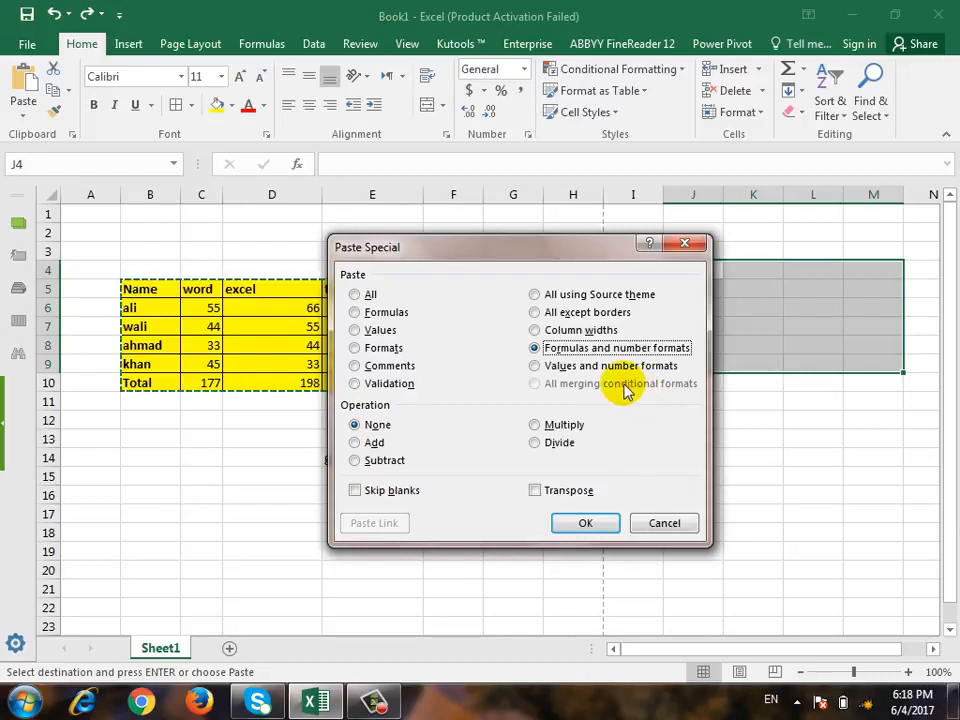
{"action": "left_click", "coordinate": [614, 368]}
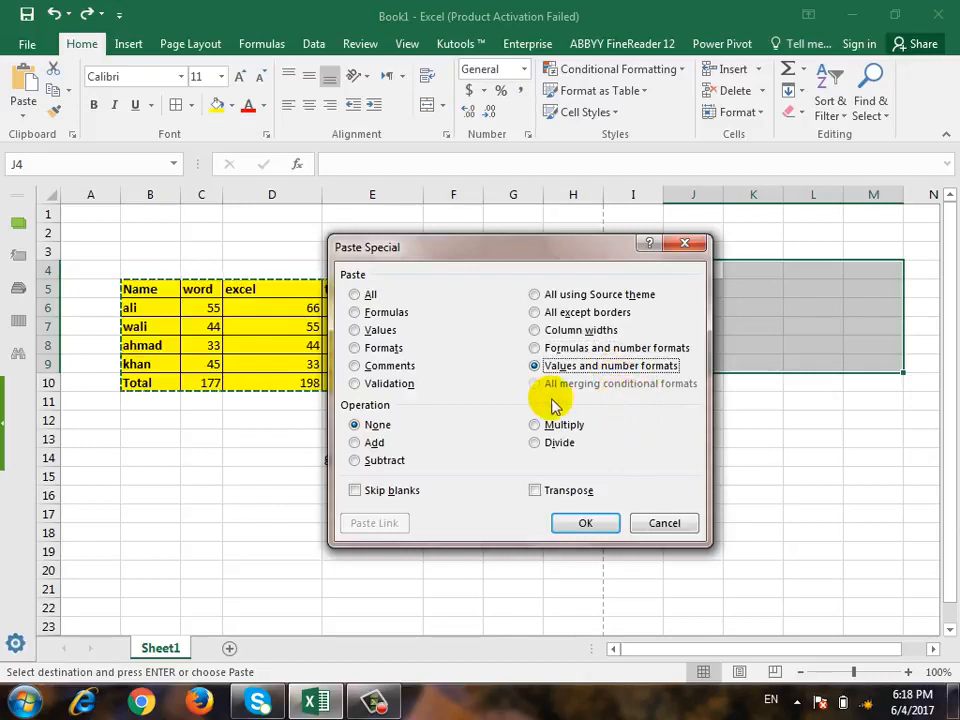
{"action": "left_click", "coordinate": [381, 330]}
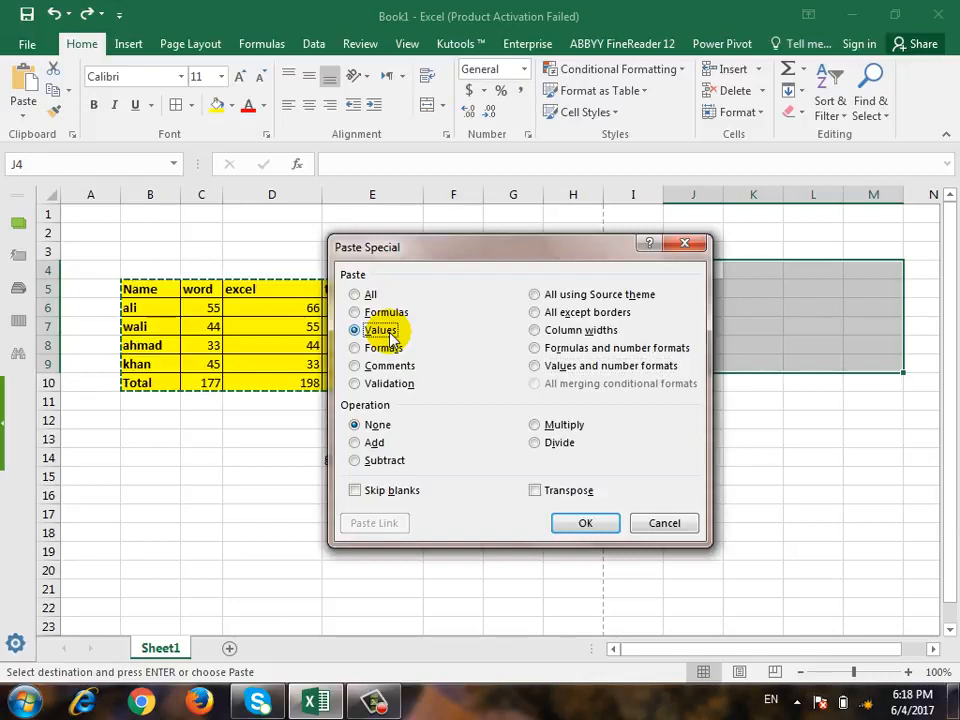
{"action": "left_click", "coordinate": [665, 367]}
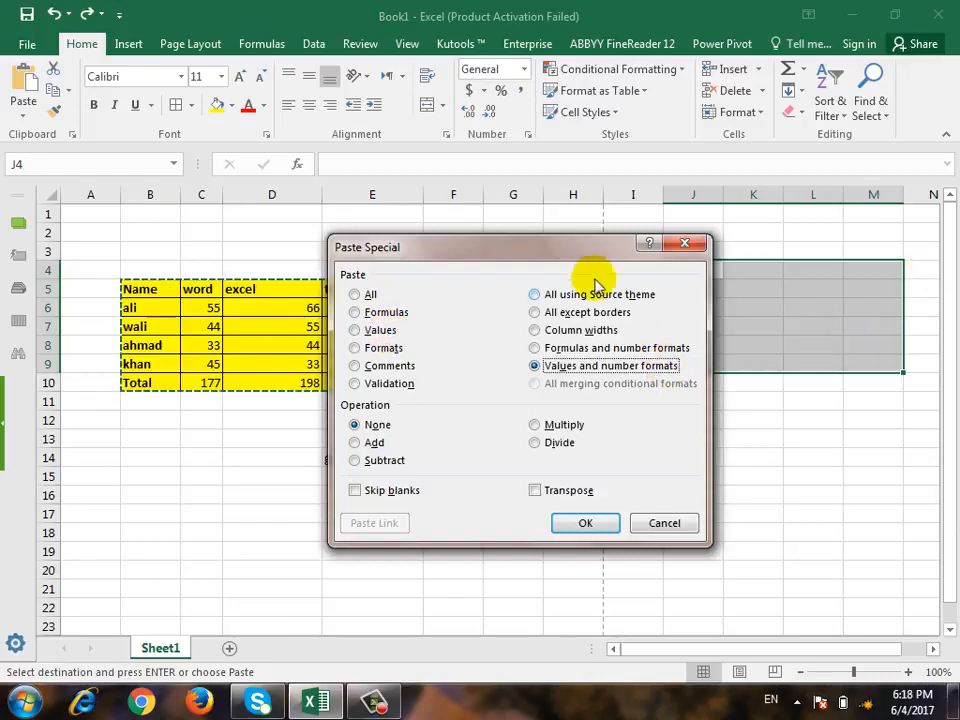
{"action": "left_click_drag", "start_coordinate": [578, 252], "coordinate": [666, 326]}
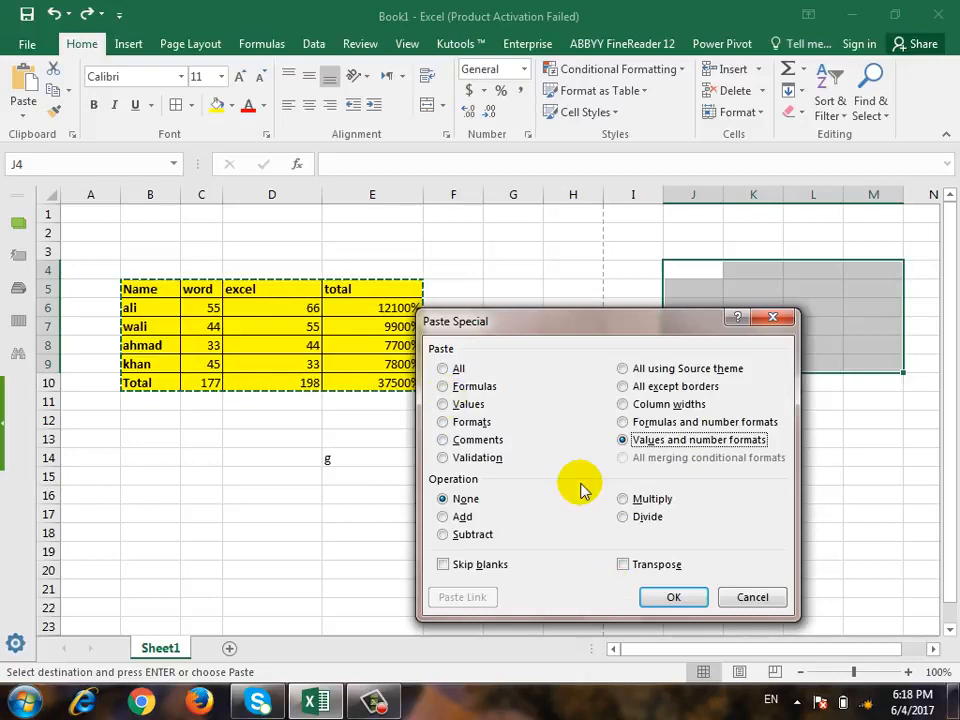
{"action": "left_click", "coordinate": [669, 594]}
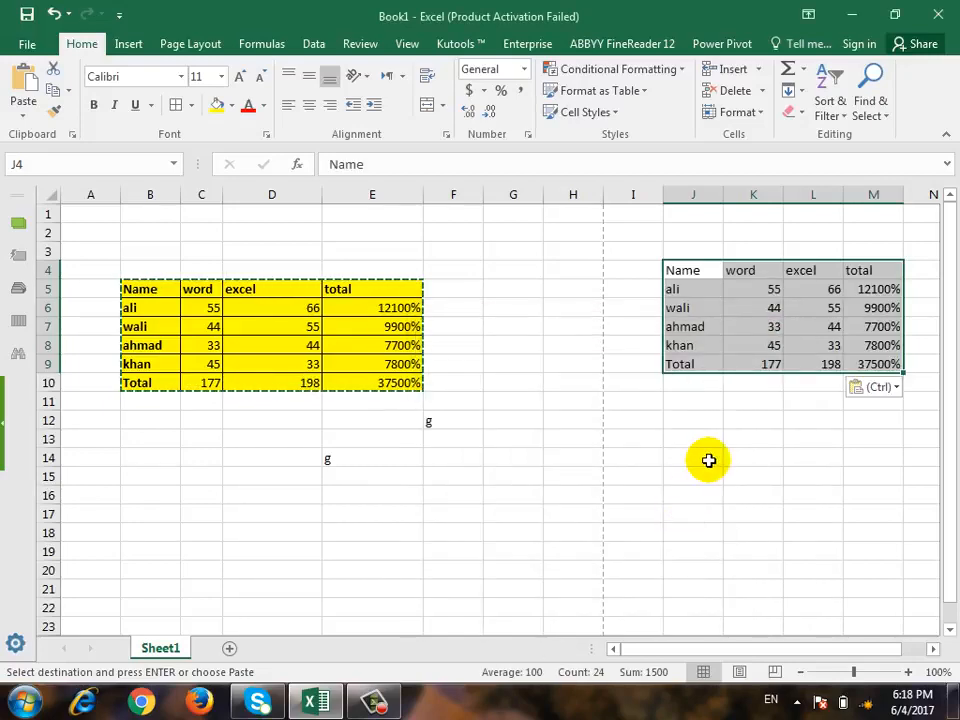
{"action": "key", "text": "ctrl+z"}
{"action": "left_click", "coordinate": [704, 273]}
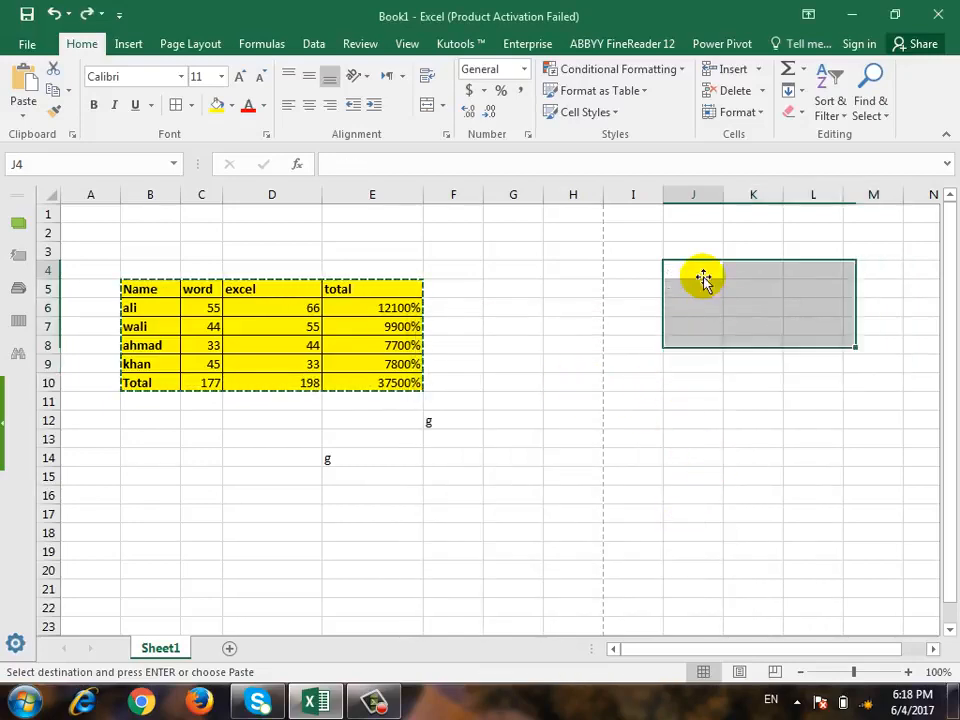
{"action": "left_click", "coordinate": [22, 112]}
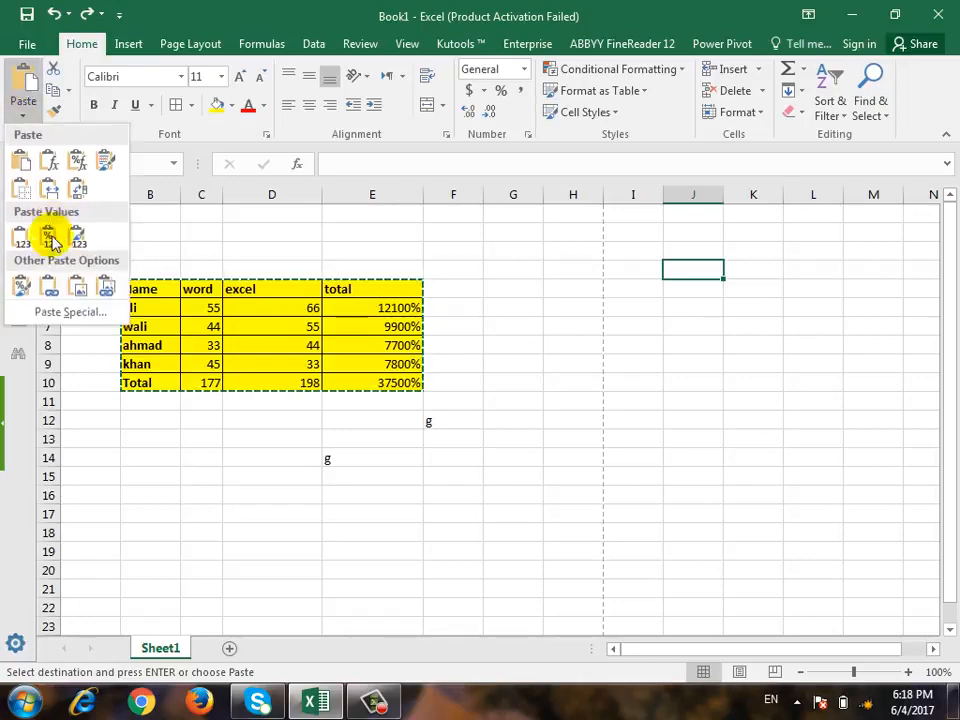
{"action": "left_click", "coordinate": [68, 312]}
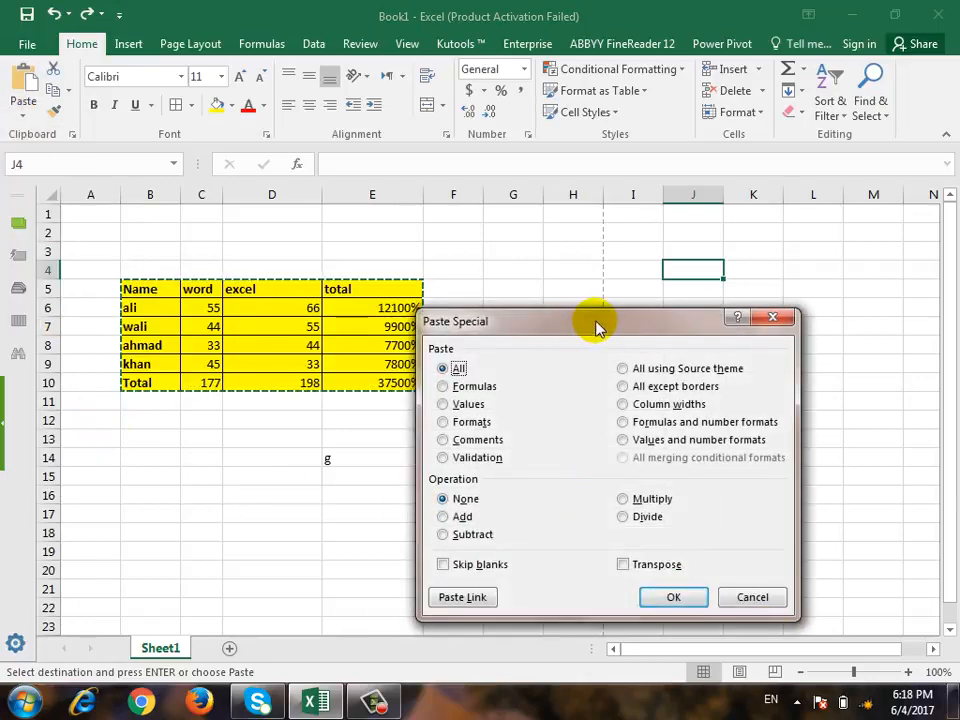
{"action": "left_click_drag", "start_coordinate": [585, 325], "coordinate": [537, 261]}
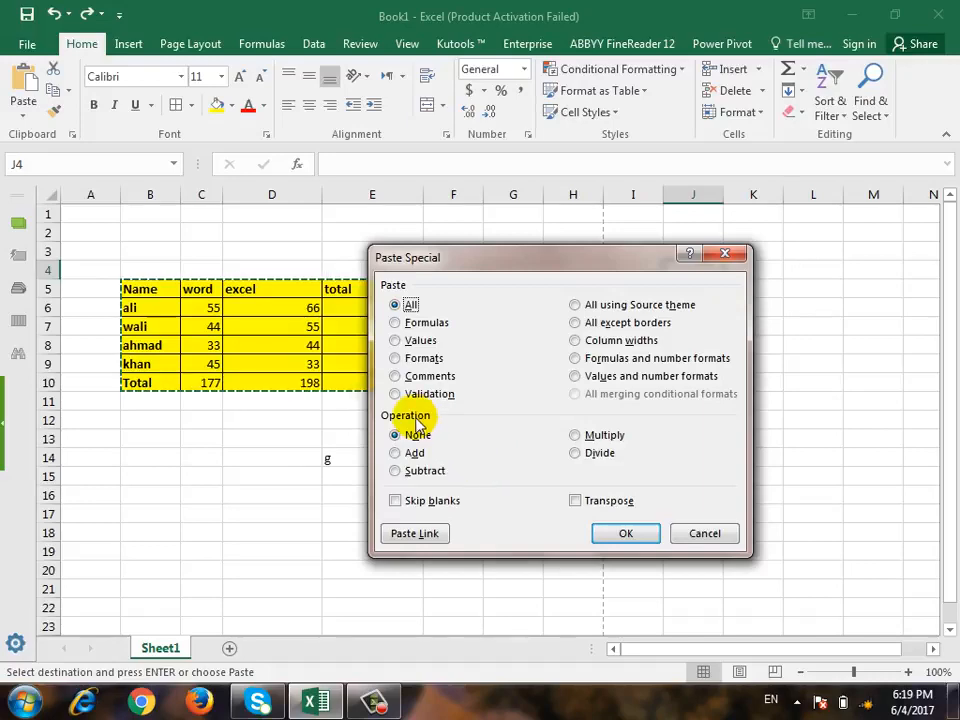
{"action": "left_click", "coordinate": [704, 533]}
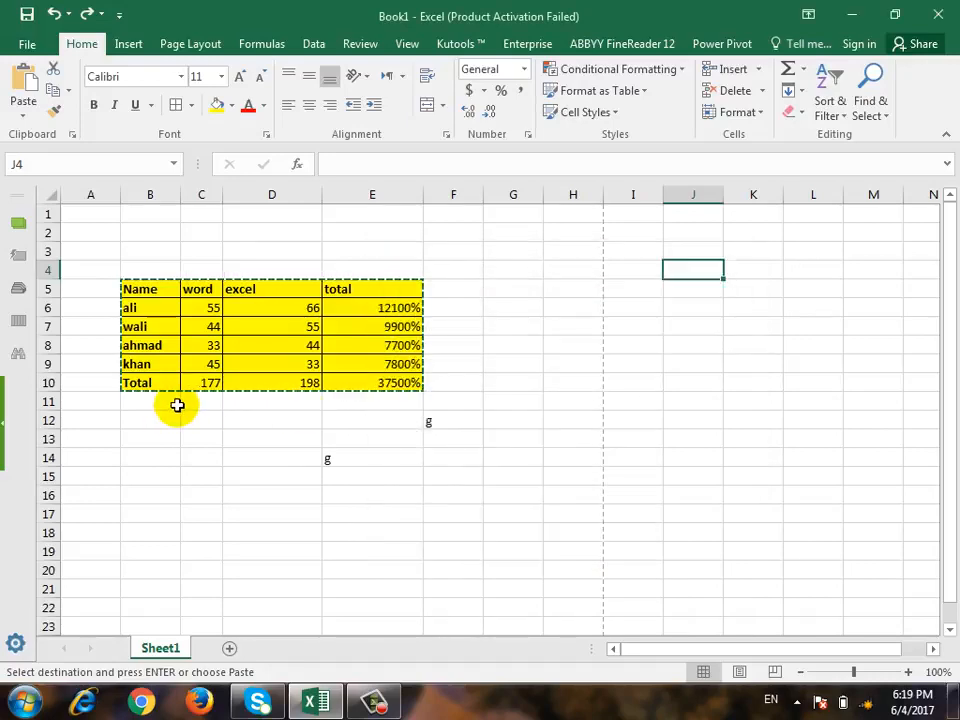
- Enter 1 in cell D19 and 2 in cell E19 below the marks table
{"action": "left_click", "coordinate": [318, 552]}
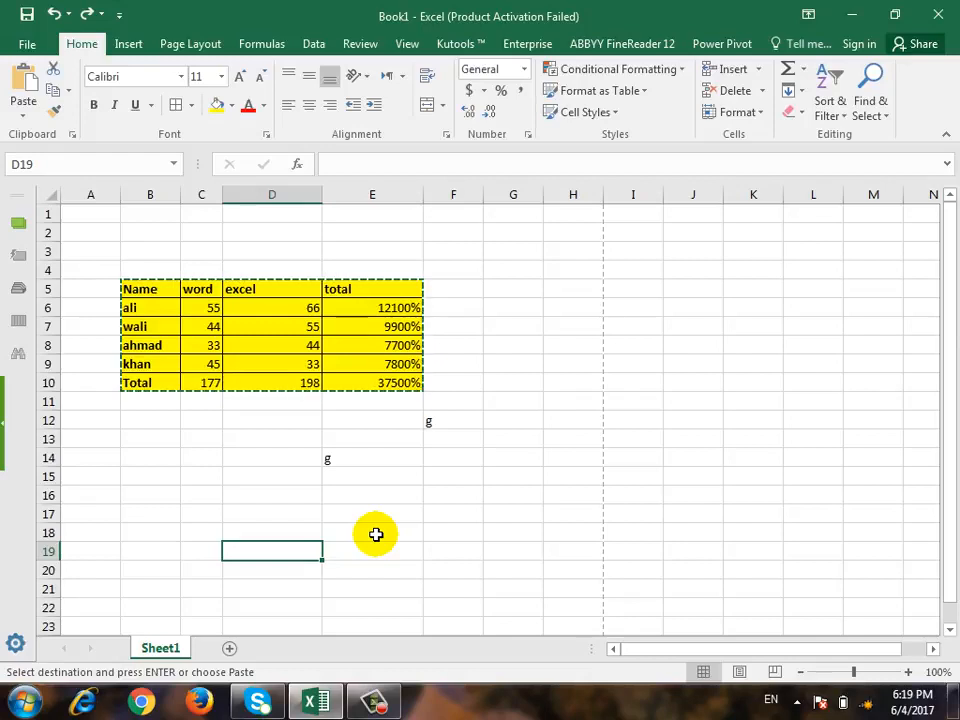
{"action": "type", "text": "1"}
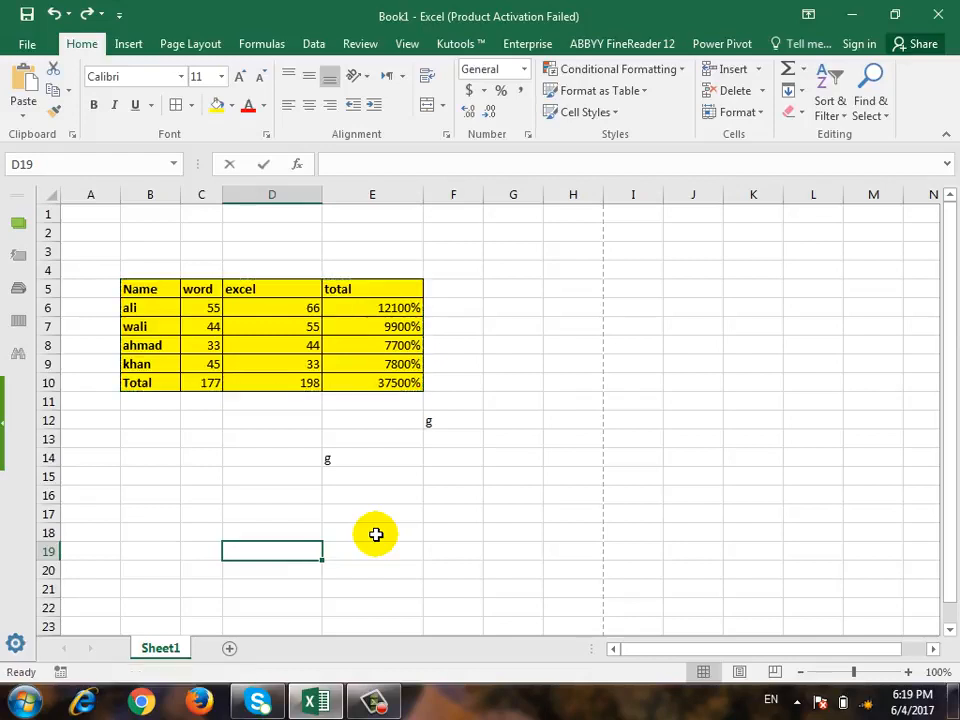
{"action": "key", "text": "Tab"}
{"action": "type", "text": "2"}
{"action": "key", "text": "Tab"}
{"action": "key", "text": "Left"}
{"action": "key", "text": "Left"}
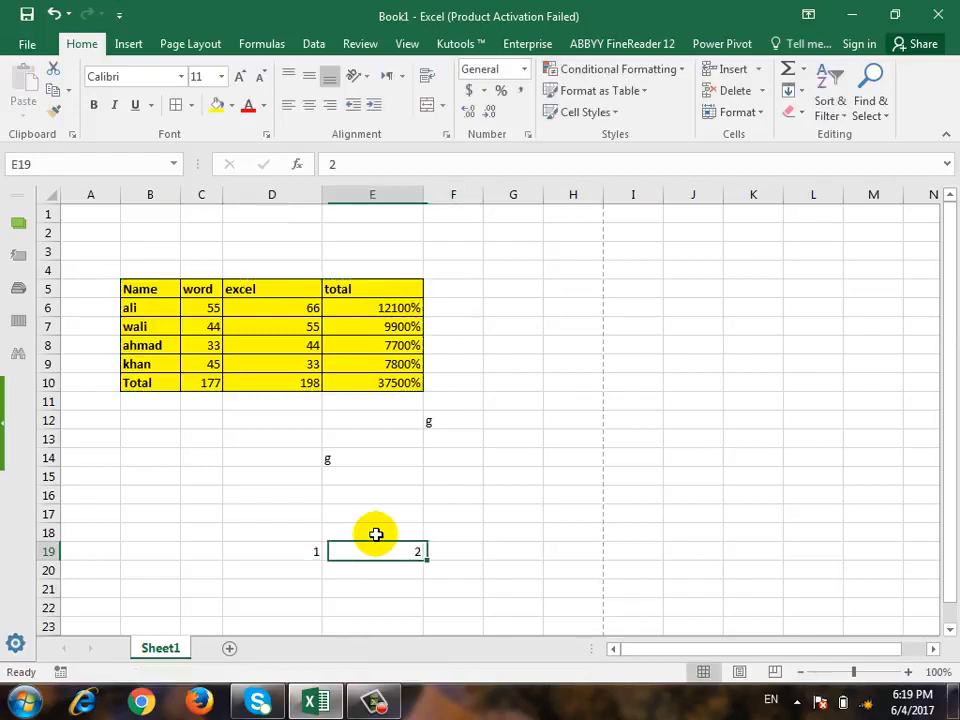
{"action": "key", "text": "Right"}
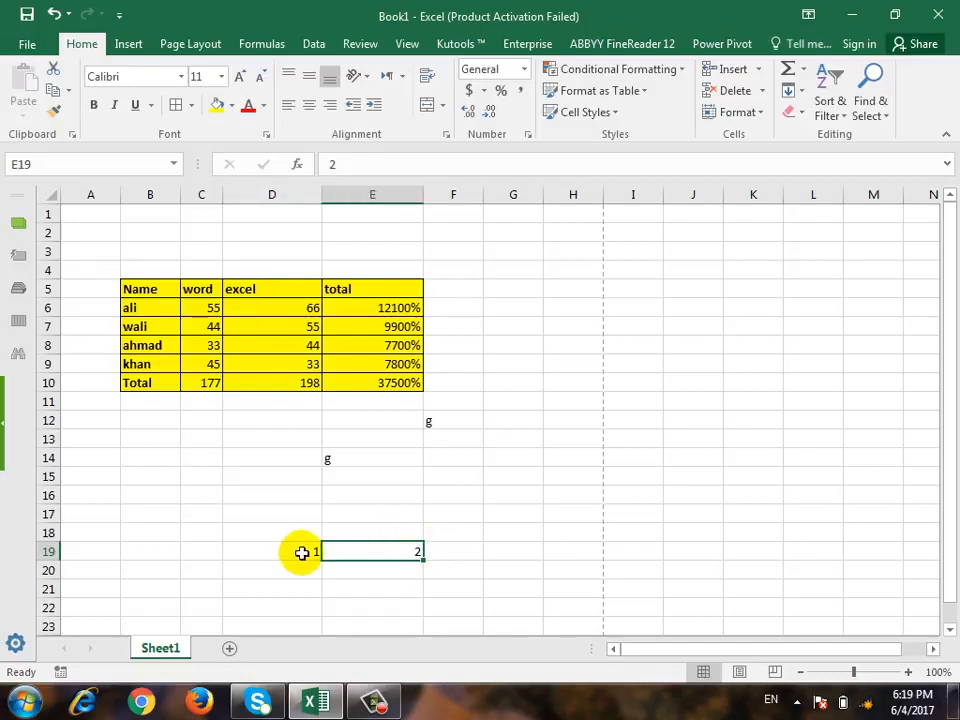
- Enter 5 in cell G21 and copy cell E19
{"action": "left_click", "coordinate": [508, 590]}
{"action": "type", "text": "5"}
{"action": "left_click", "coordinate": [562, 534]}
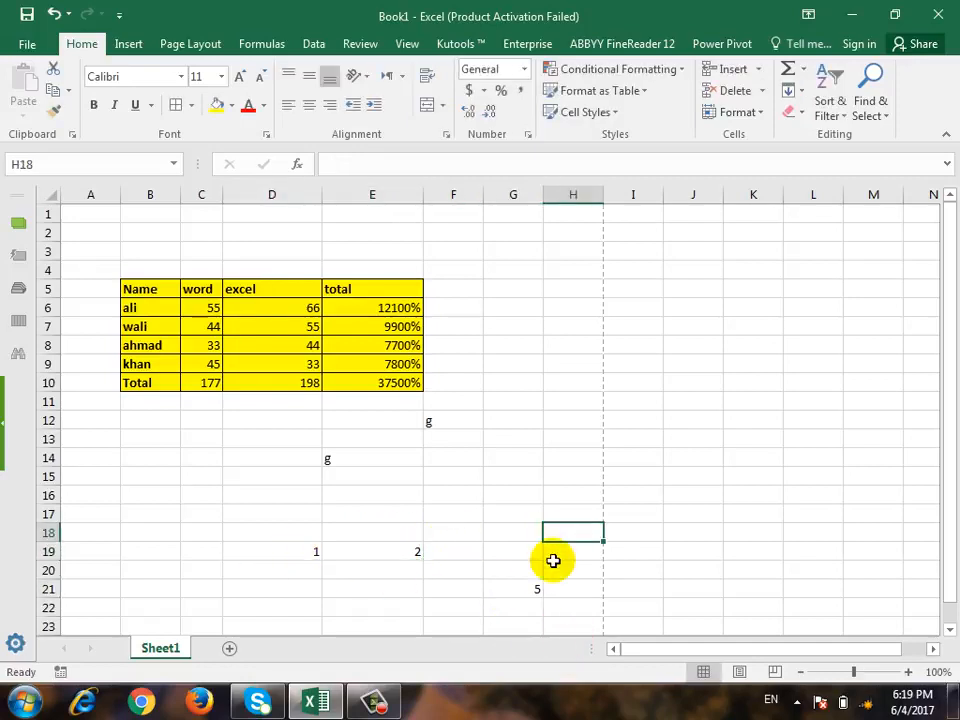
{"action": "left_click", "coordinate": [405, 550]}
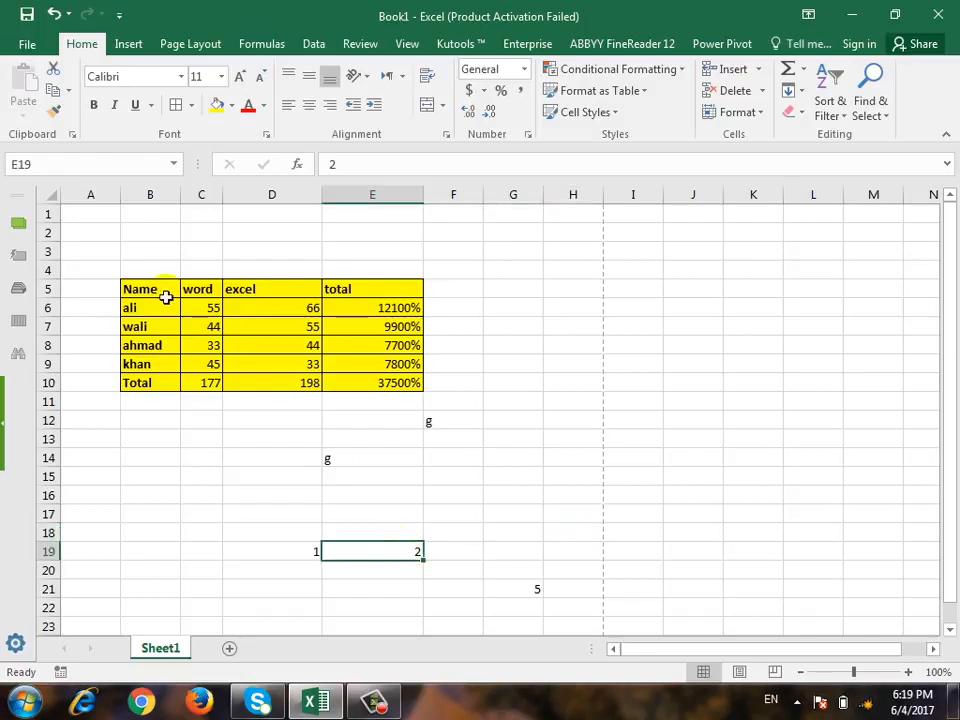
{"action": "left_click", "coordinate": [53, 91]}
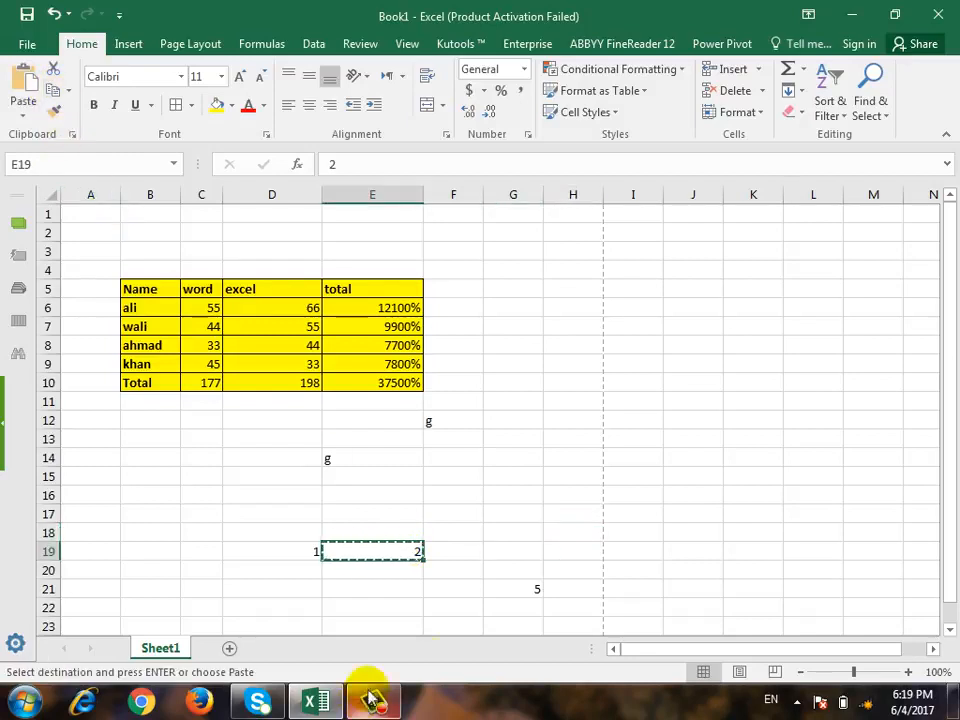
- Paste the copied cell over G21 with a regular paste, and undo the paste
{"action": "left_click", "coordinate": [495, 586]}
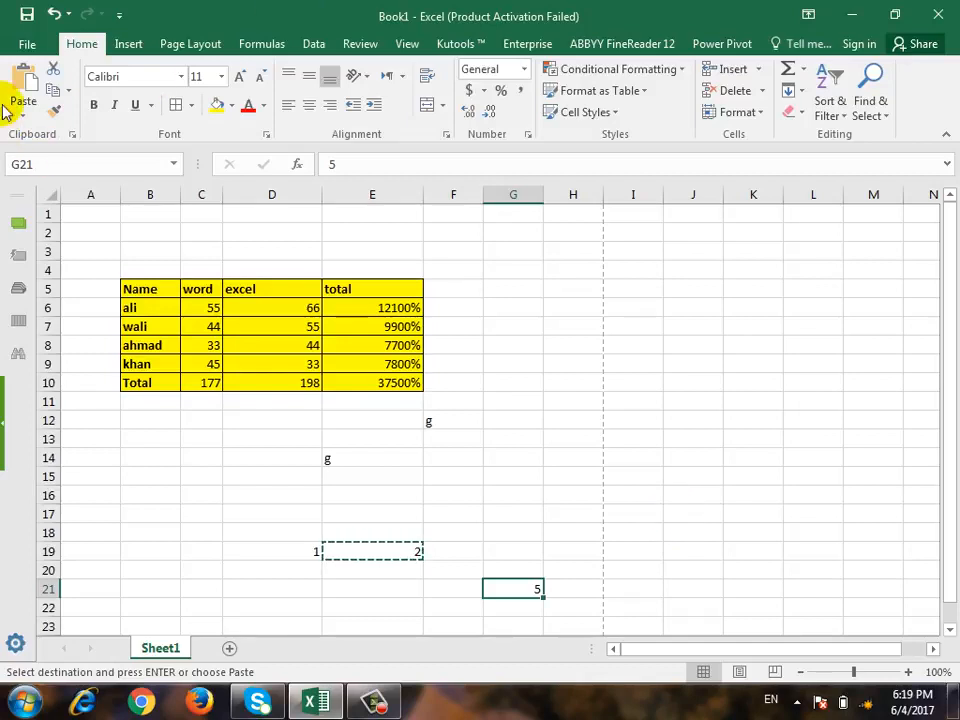
{"action": "left_click", "coordinate": [28, 80]}
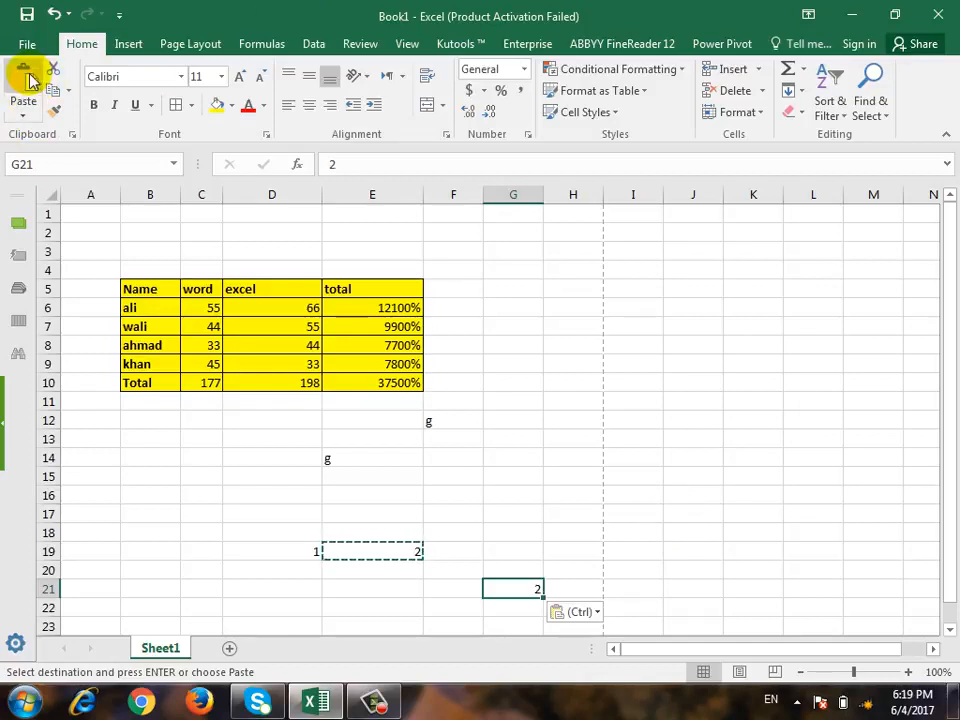
{"action": "key", "text": "ctrl+z"}
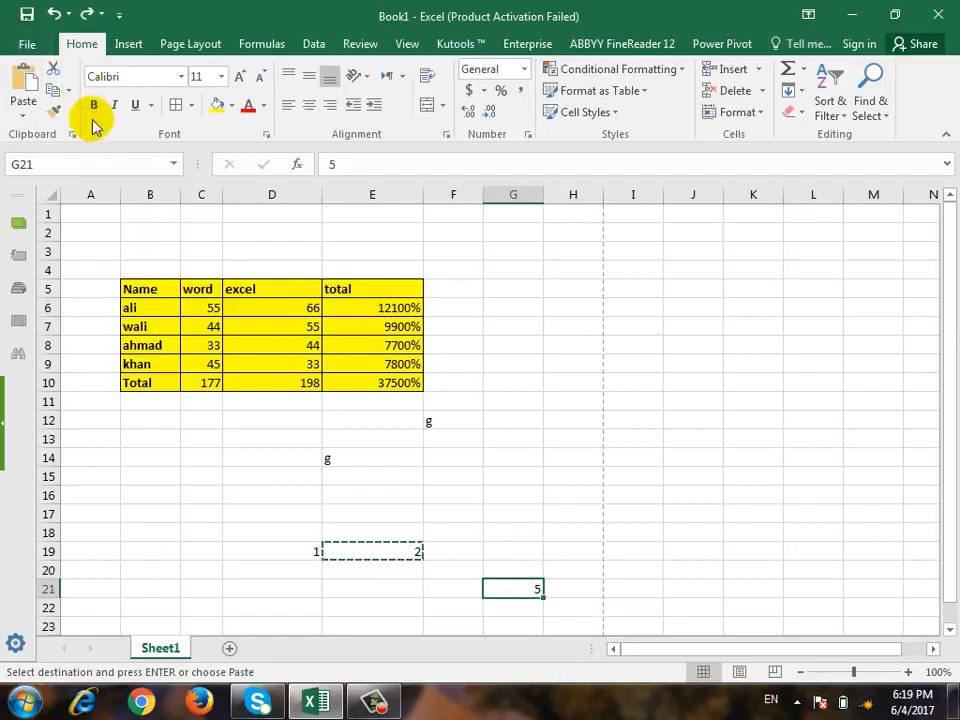
- Paste the copied E19 value onto cell G21 using Paste Special with the Add operation
{"action": "left_click", "coordinate": [23, 113]}
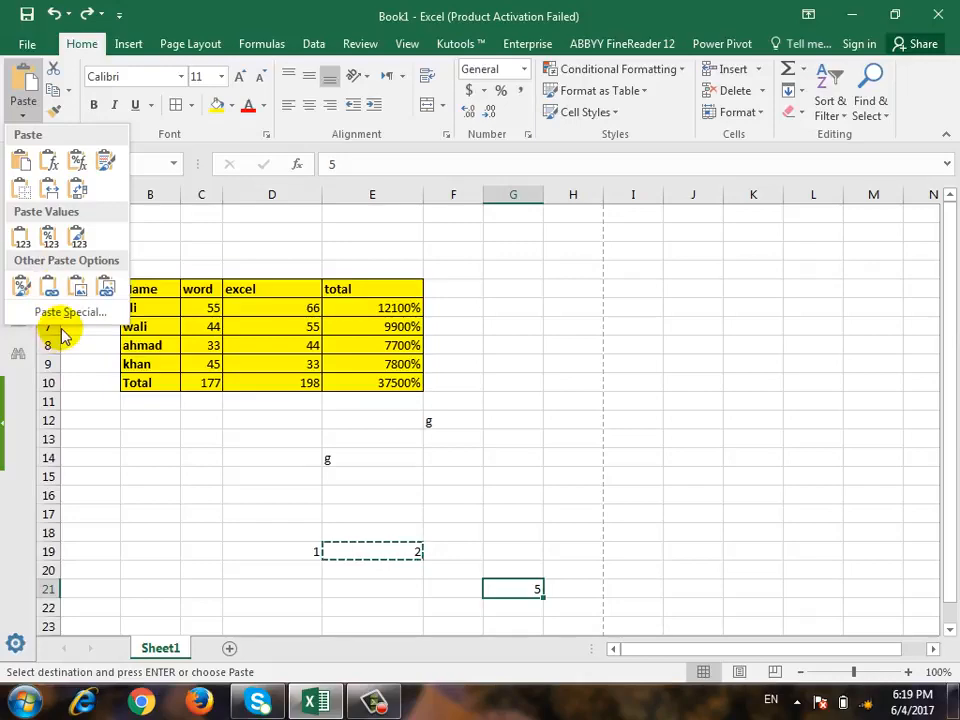
{"action": "left_click", "coordinate": [62, 312]}
{"action": "left_click_drag", "start_coordinate": [512, 256], "coordinate": [454, 206]}
{"action": "left_click", "coordinate": [358, 403]}
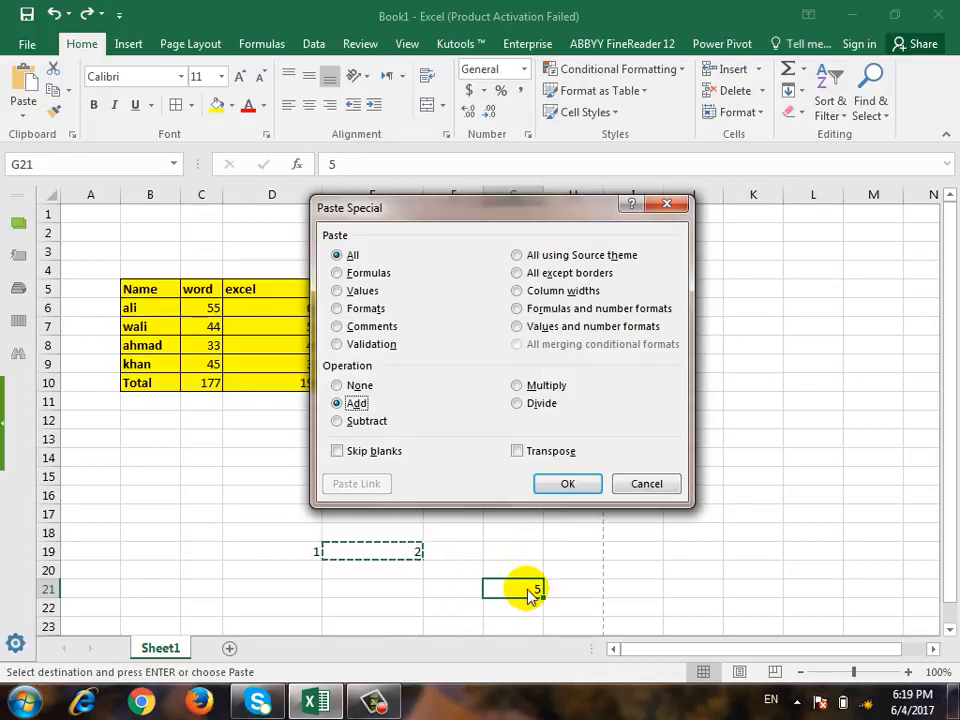
{"action": "left_click", "coordinate": [362, 423]}
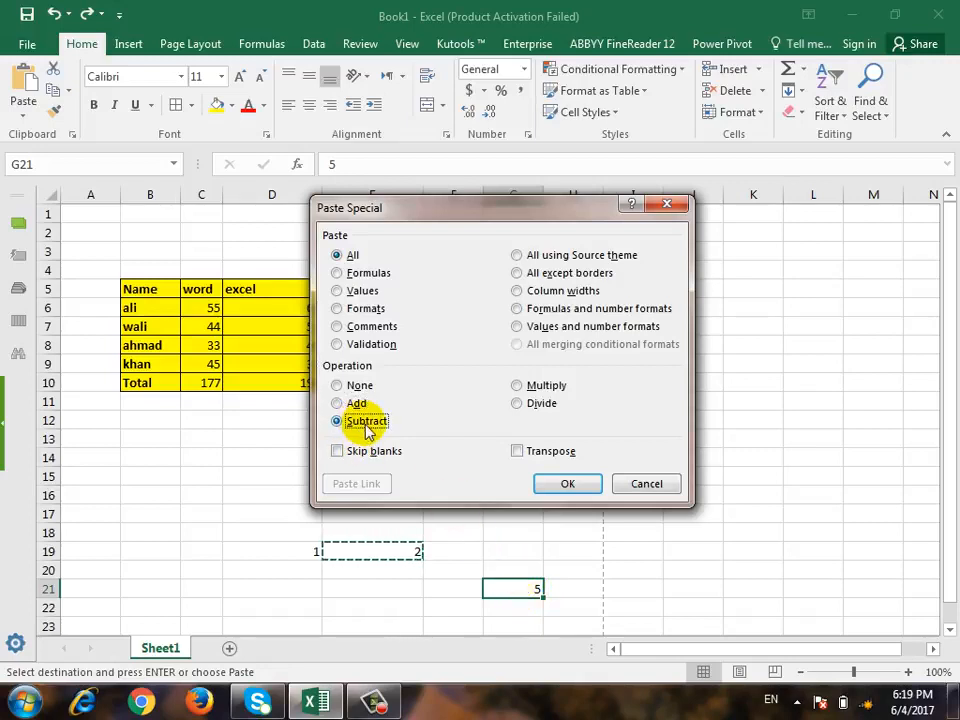
{"action": "left_click", "coordinate": [545, 388]}
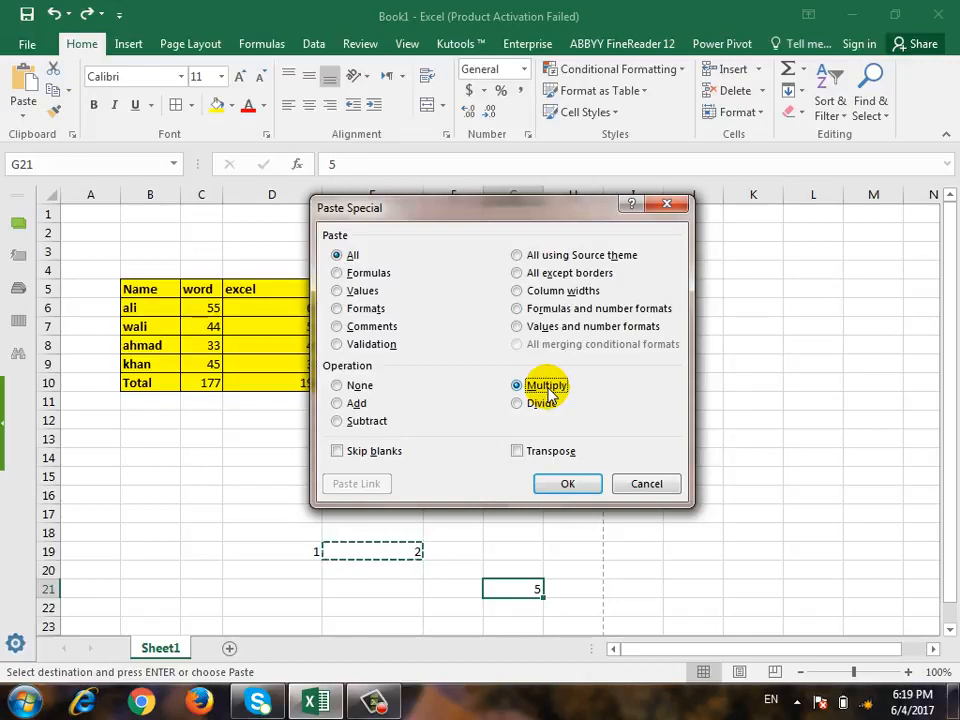
{"action": "left_click", "coordinate": [546, 404]}
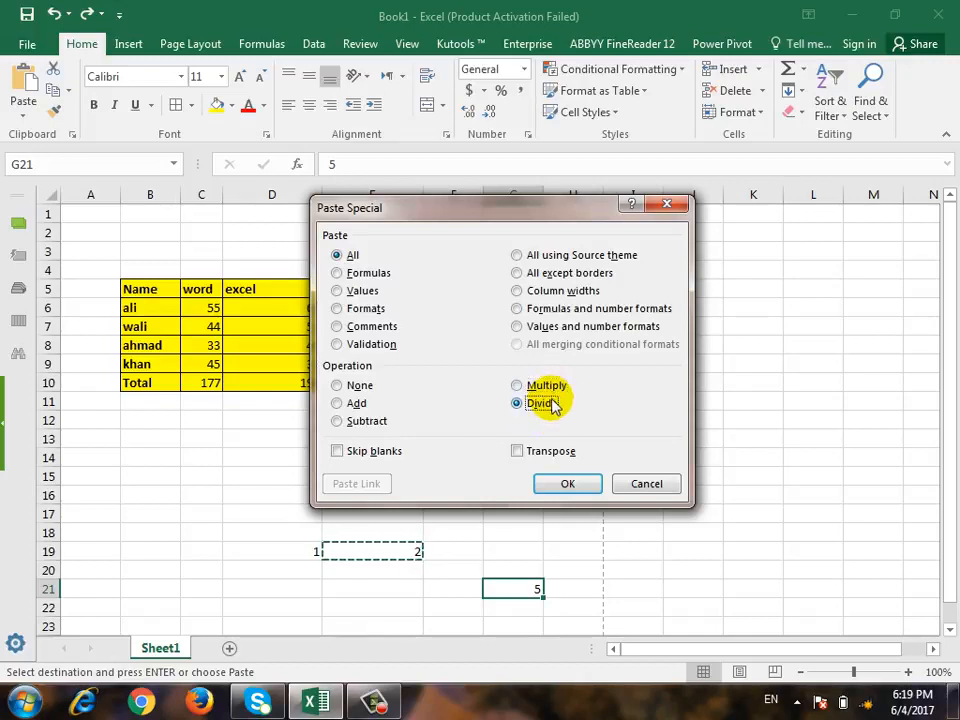
{"action": "left_click", "coordinate": [355, 403]}
{"action": "left_click", "coordinate": [555, 485]}
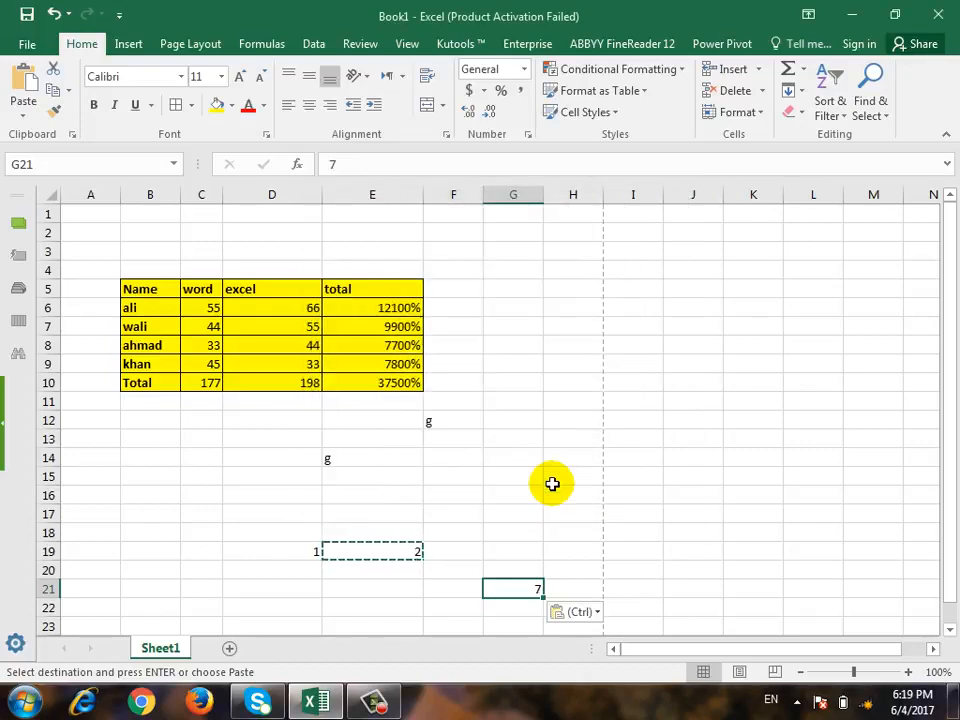
{"action": "left_click", "coordinate": [23, 112]}
{"action": "left_click", "coordinate": [72, 313]}
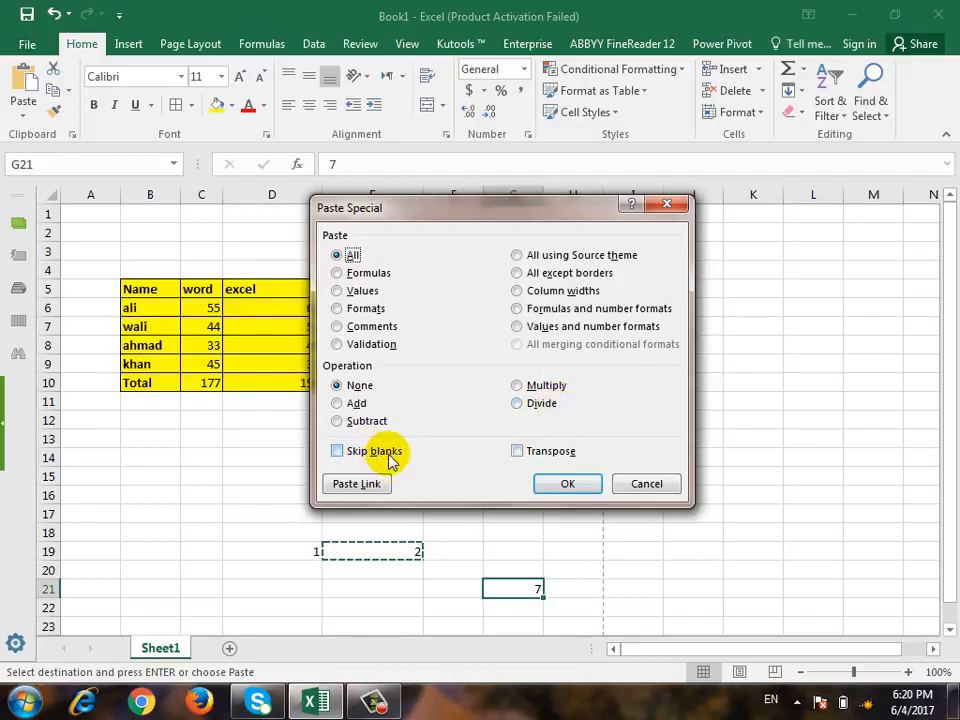
{"action": "left_click", "coordinate": [646, 484]}
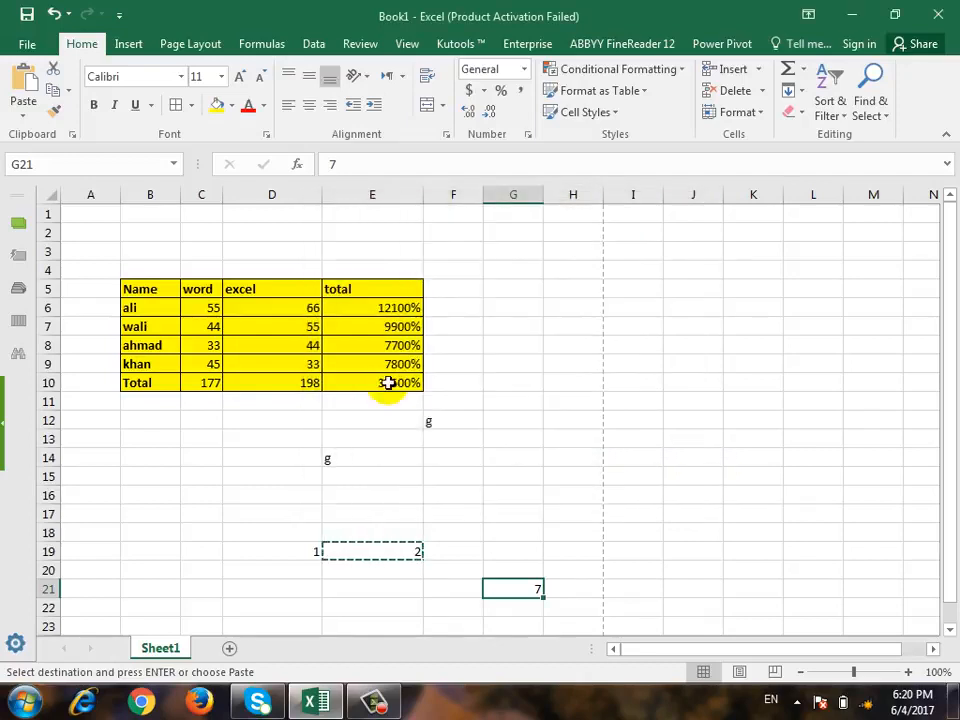
- Clear the marks in cells D8, C7 and C8 to leave blanks in the marks table
{"action": "left_click", "coordinate": [293, 350]}
{"action": "key", "text": "Delete"}
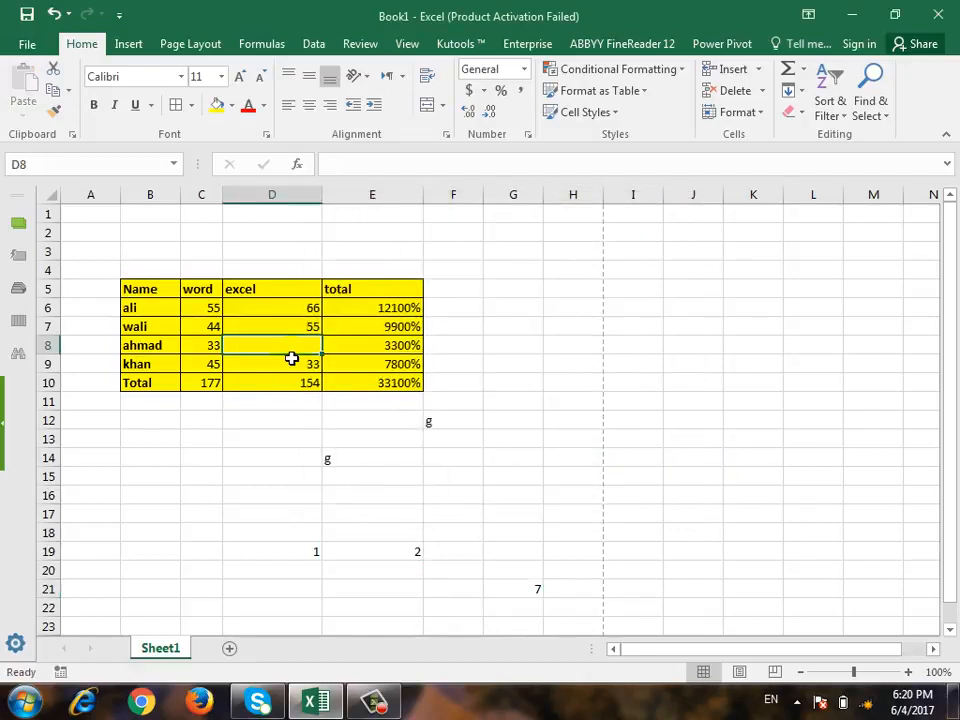
{"action": "key", "text": "Up"}
{"action": "key", "text": "Left"}
{"action": "key", "text": "Delete"}
{"action": "key", "text": "Down"}
{"action": "key", "text": "Delete"}
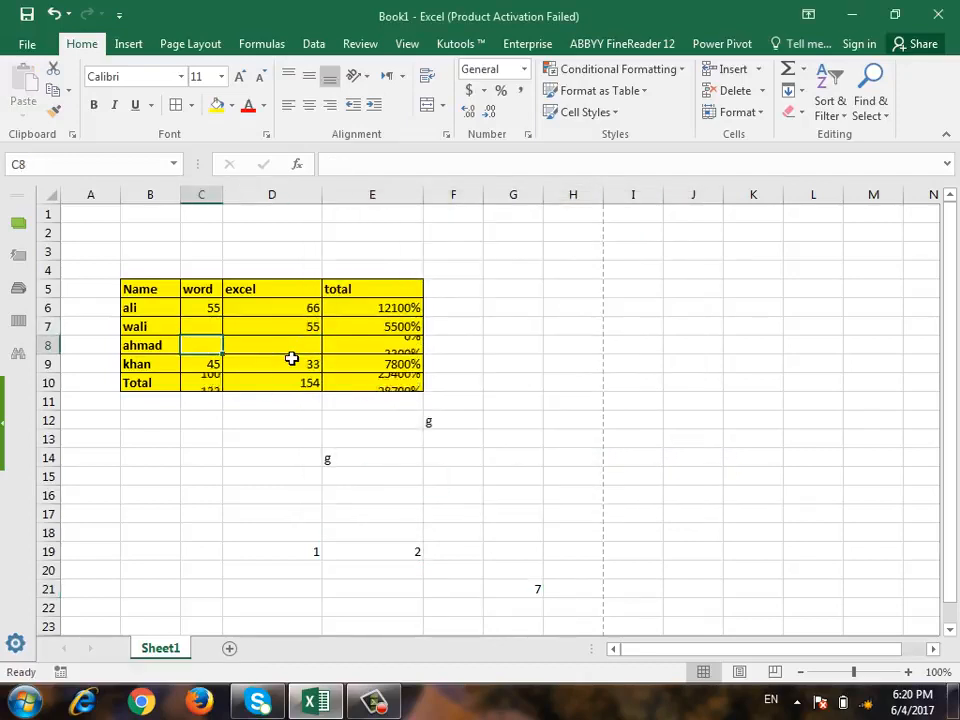
{"action": "key", "text": "Right"}
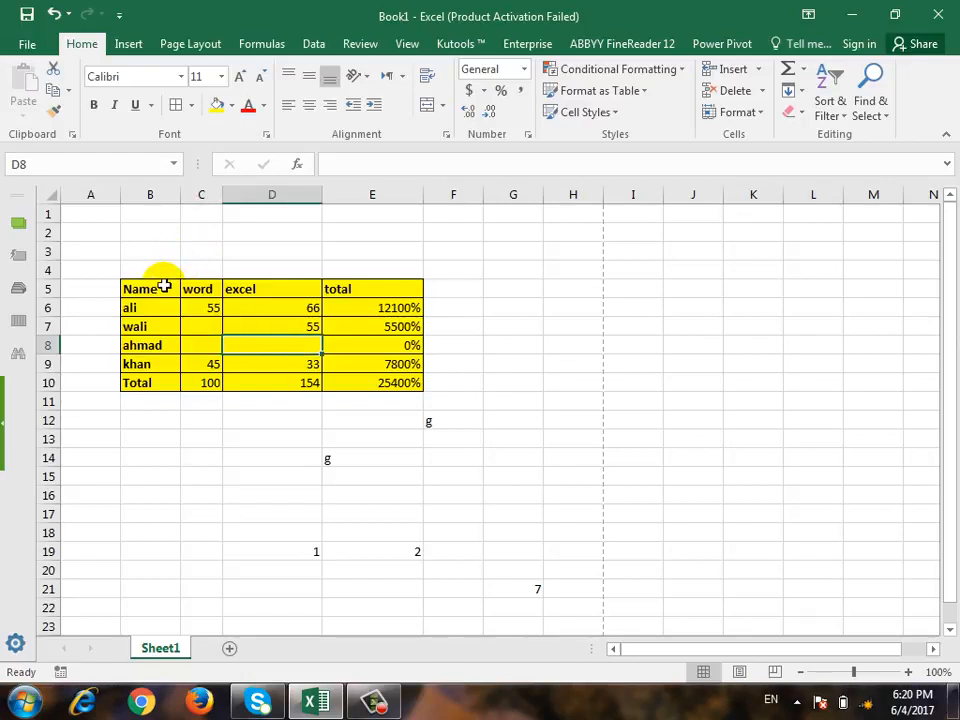
- Copy the marks table B5:E10 and select cell I5 as the paste destination
{"action": "left_click_drag", "start_coordinate": [165, 281], "coordinate": [400, 388]}
{"action": "key", "text": "ctrl+c"}
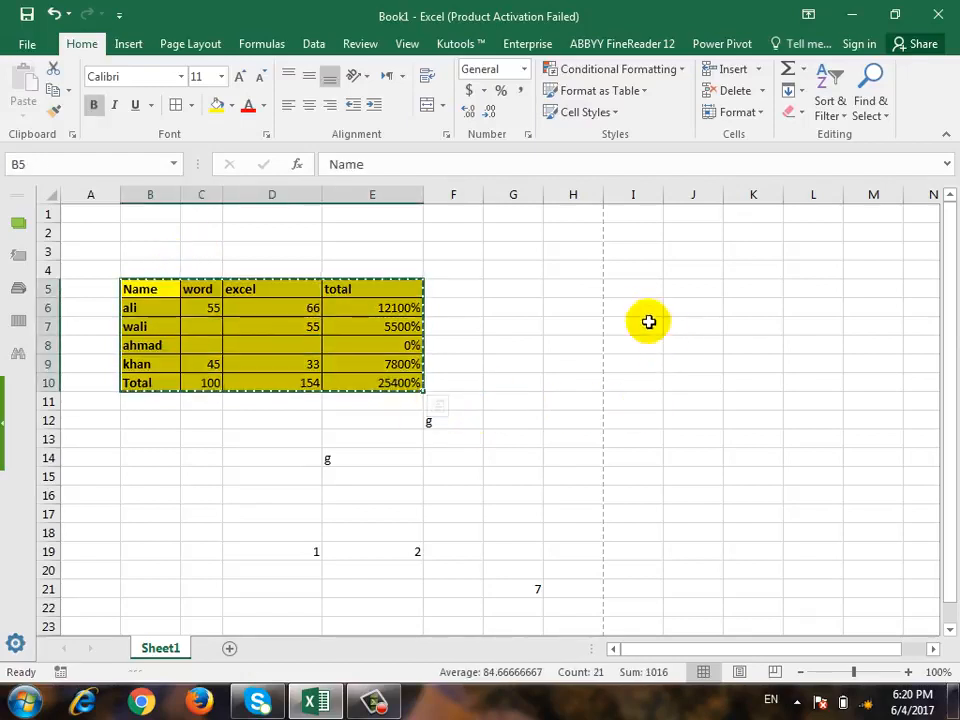
{"action": "left_click", "coordinate": [652, 272]}
{"action": "left_click", "coordinate": [633, 292]}
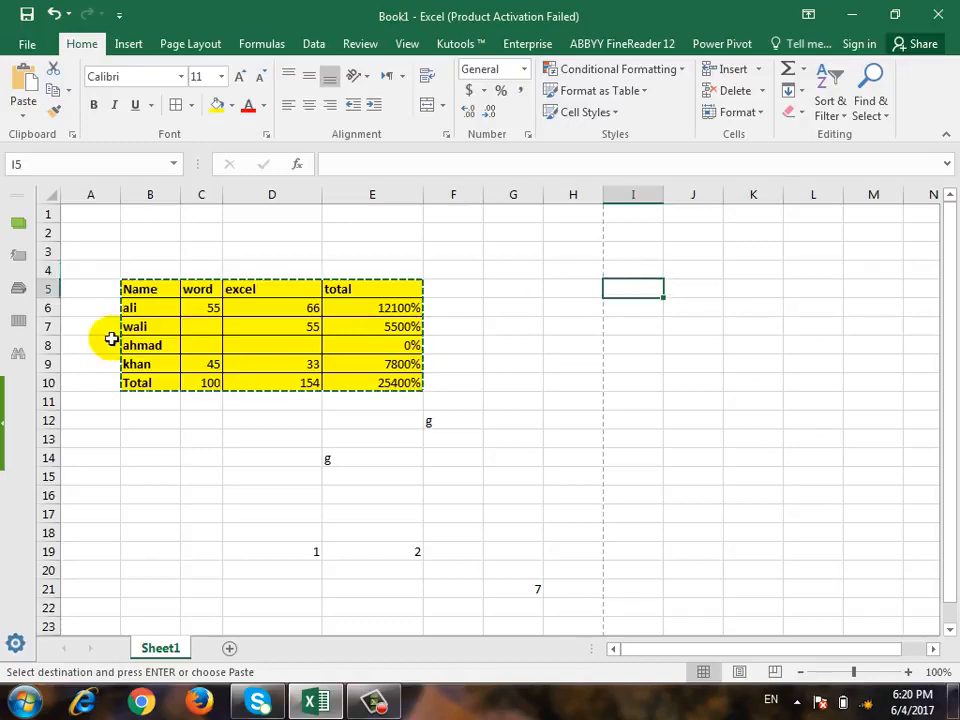
- Paste the copied table at I5 using Paste Special with Skip blanks enabled, and undo the paste
{"action": "left_click", "coordinate": [22, 113]}
{"action": "left_click", "coordinate": [88, 314]}
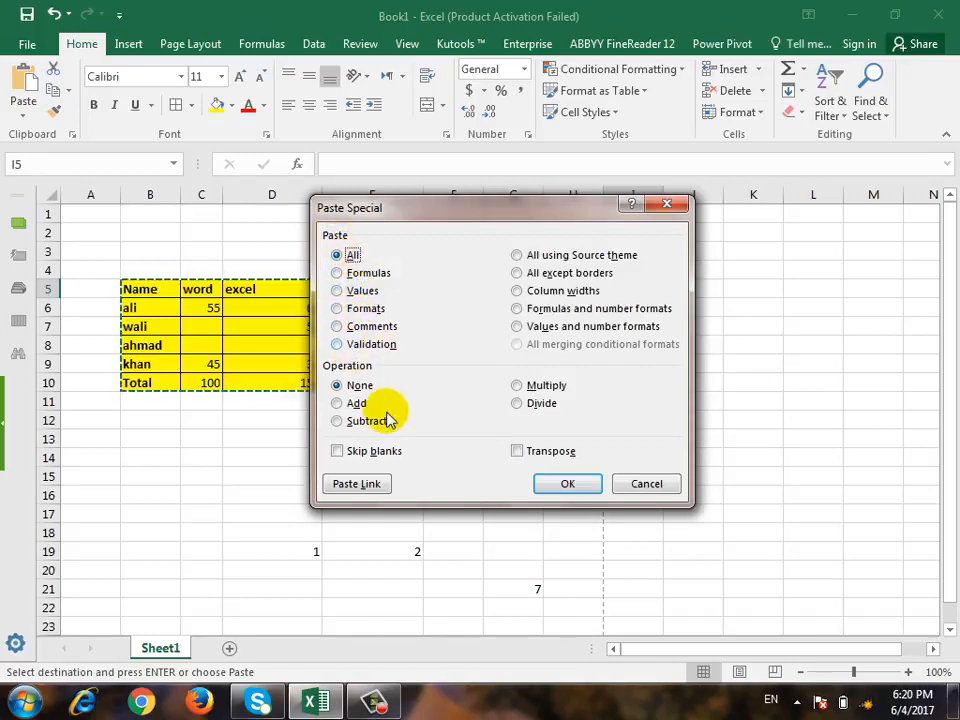
{"action": "left_click", "coordinate": [377, 455]}
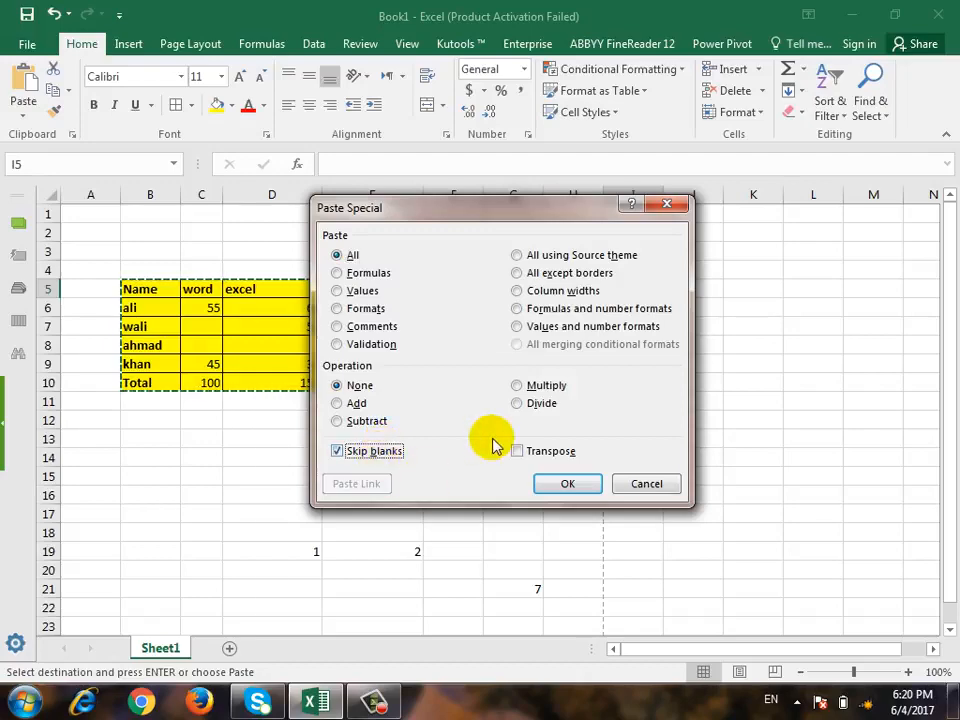
{"action": "left_click", "coordinate": [562, 486]}
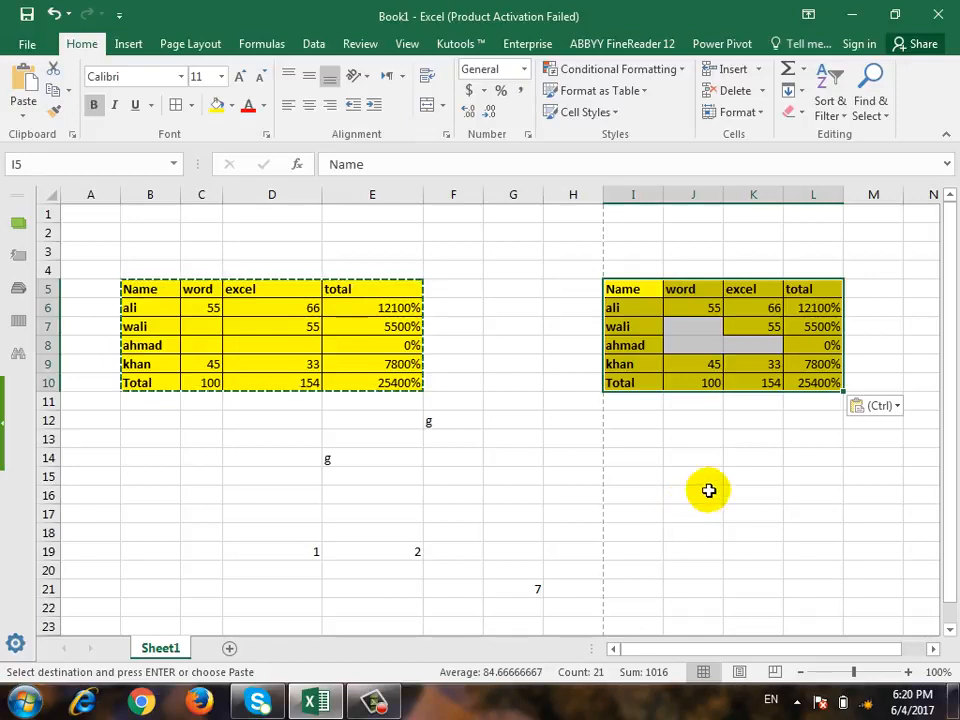
{"action": "left_click", "coordinate": [706, 492]}
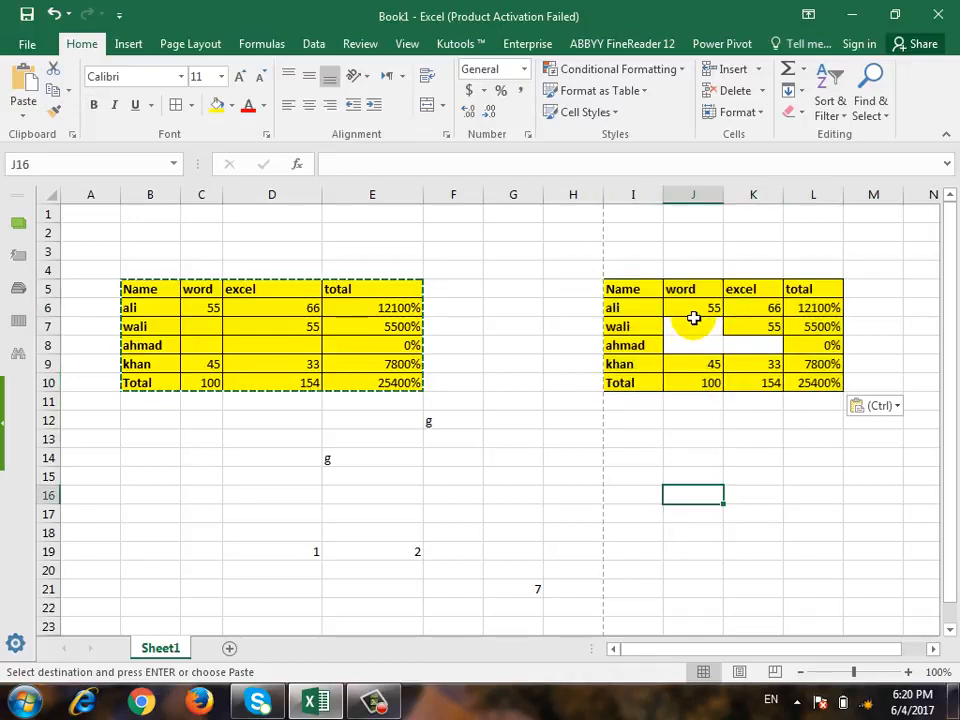
{"action": "key", "text": "ctrl+z"}
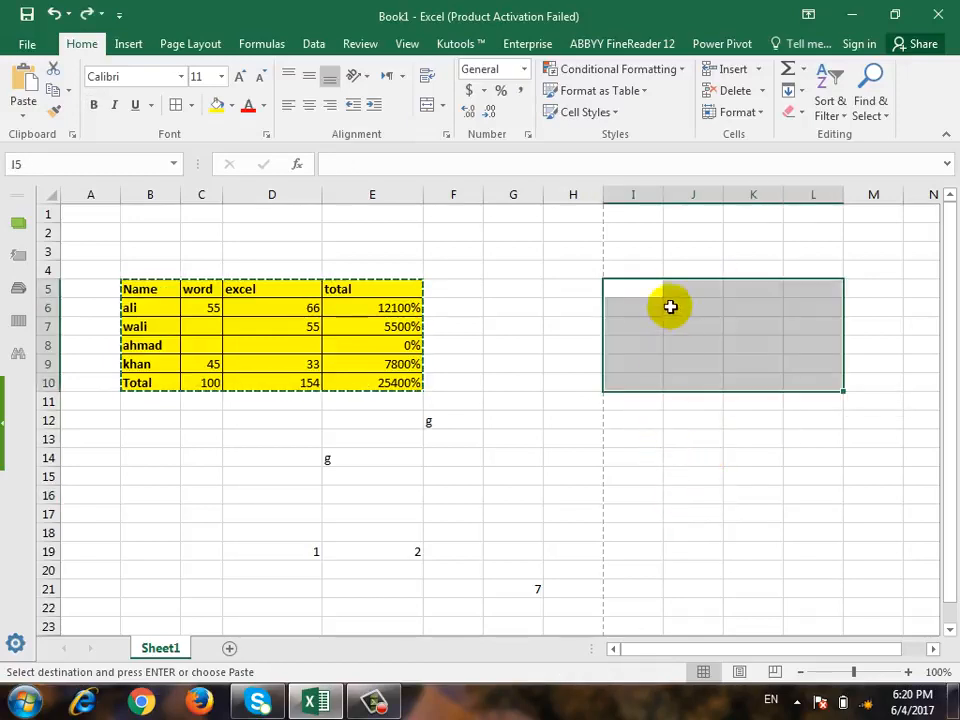
- Paste the copied table at I5 using Paste Special with Transpose enabled, and undo the paste
{"action": "left_click", "coordinate": [647, 291]}
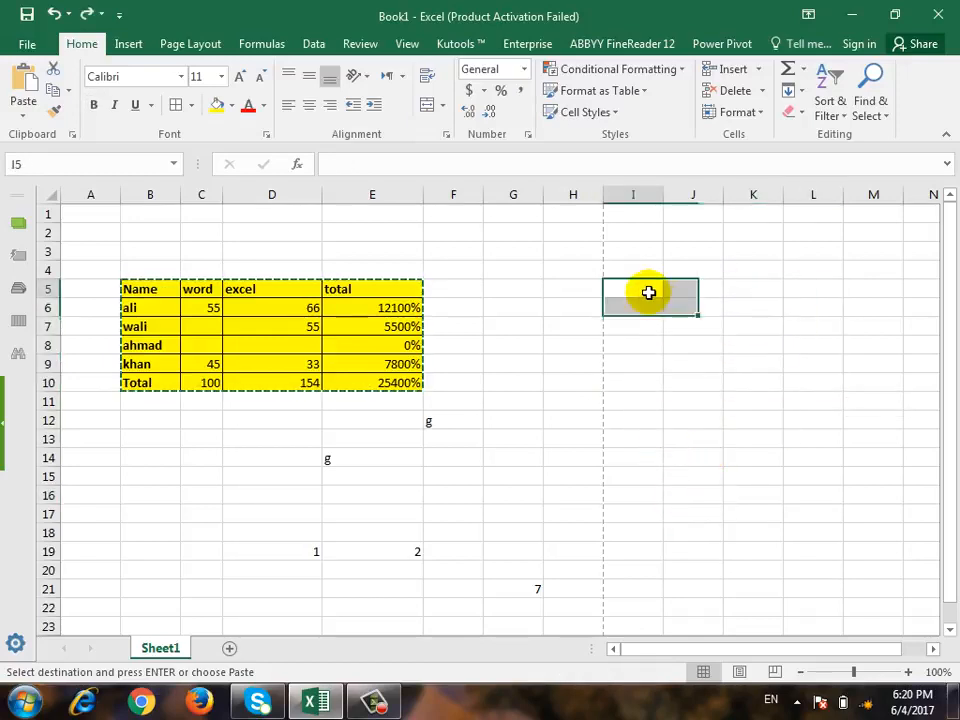
{"action": "left_click", "coordinate": [25, 117]}
{"action": "left_click", "coordinate": [70, 313]}
{"action": "left_click", "coordinate": [553, 453]}
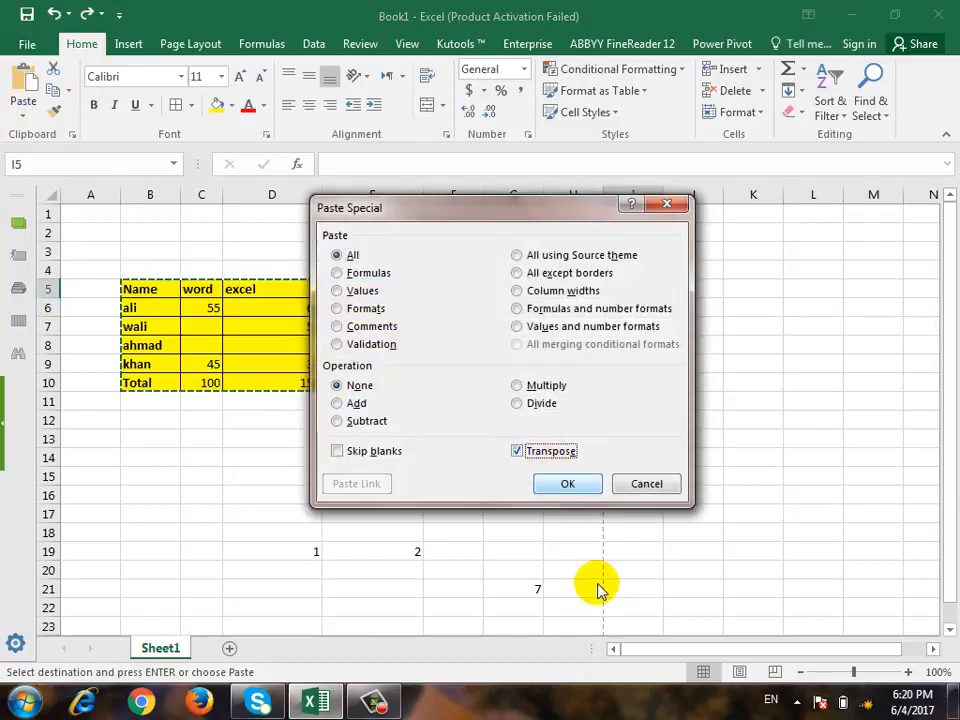
{"action": "left_click_drag", "start_coordinate": [546, 210], "coordinate": [563, 425]}
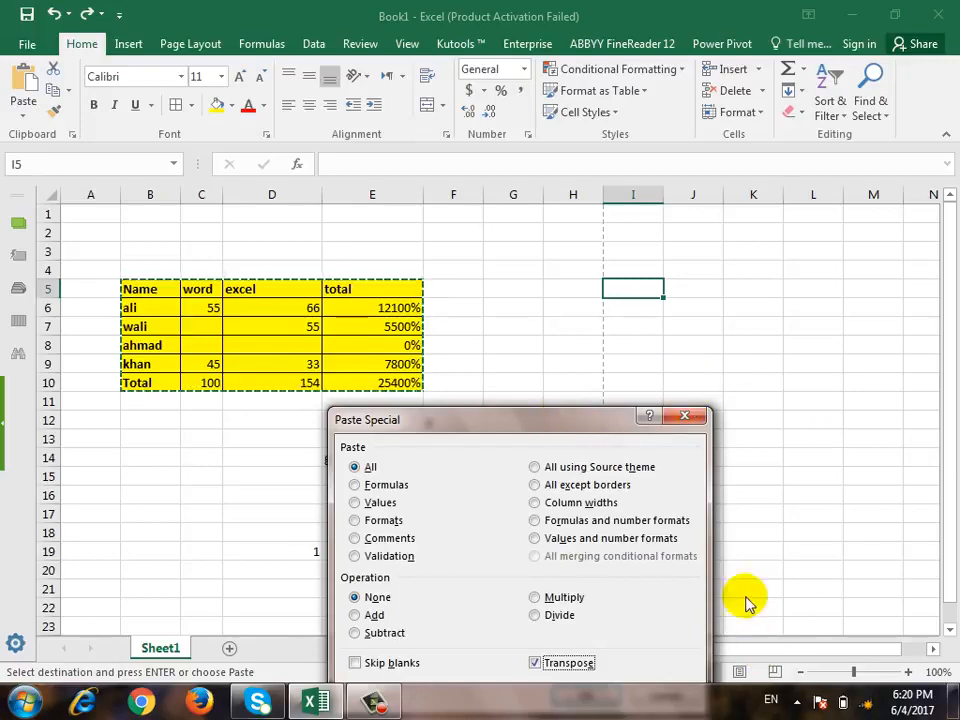
{"action": "left_click_drag", "start_coordinate": [563, 419], "coordinate": [445, 298]}
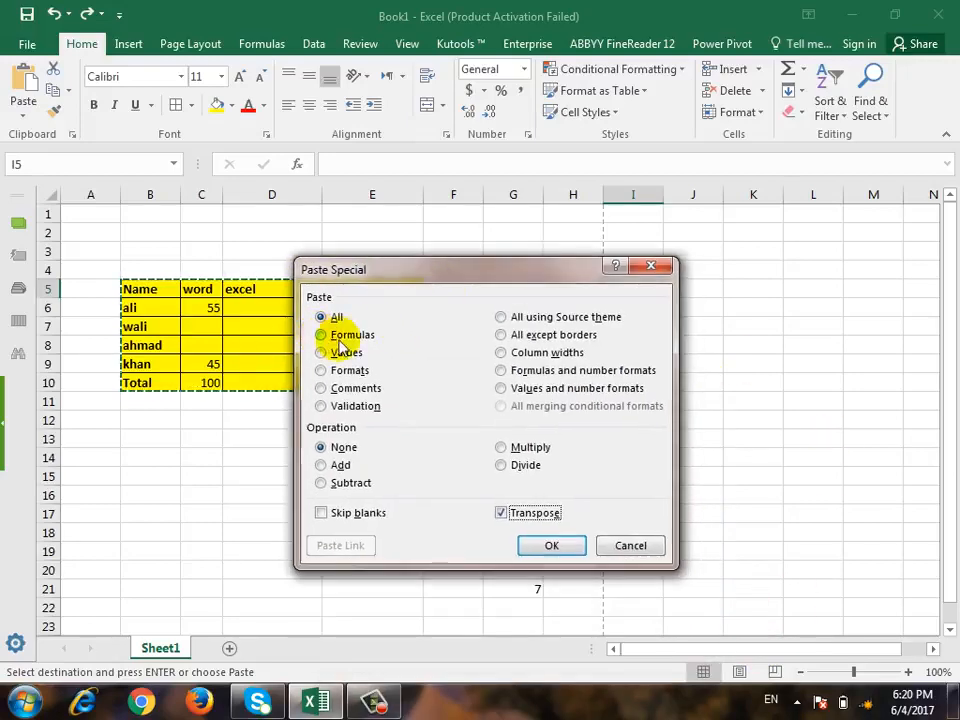
{"action": "left_click", "coordinate": [575, 545]}
{"action": "left_click_drag", "start_coordinate": [786, 654], "coordinate": [826, 645]}
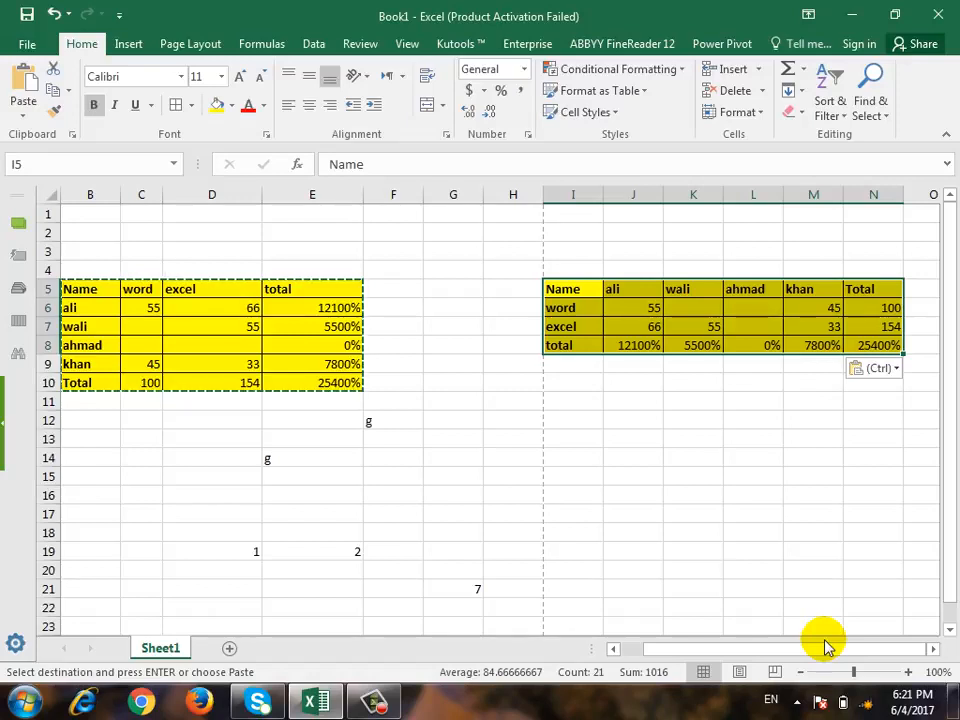
{"action": "key", "text": "ctrl+z"}
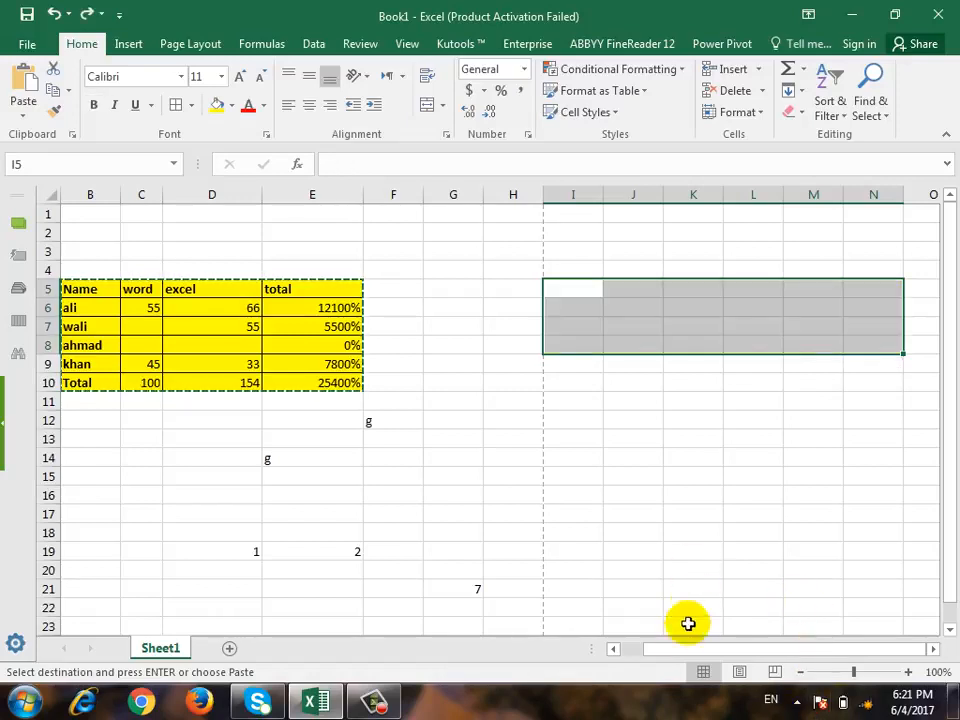
- Paste the copied marks table at I5 as a link to the source cells
{"action": "left_click_drag", "start_coordinate": [682, 653], "coordinate": [622, 648]}
{"action": "left_click", "coordinate": [641, 284]}
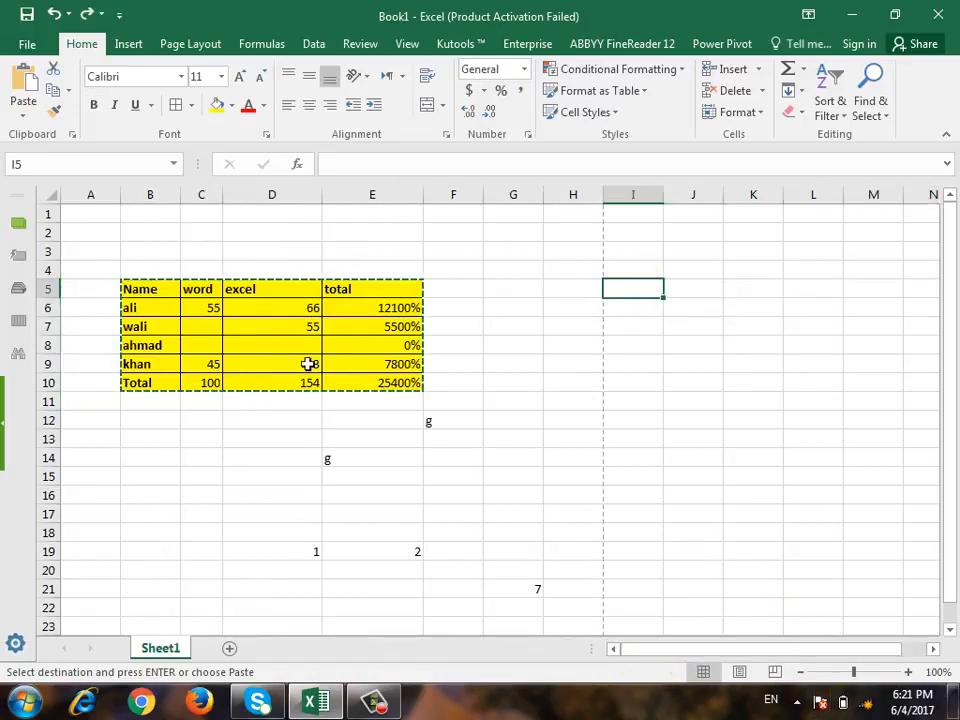
{"action": "left_click", "coordinate": [30, 106]}
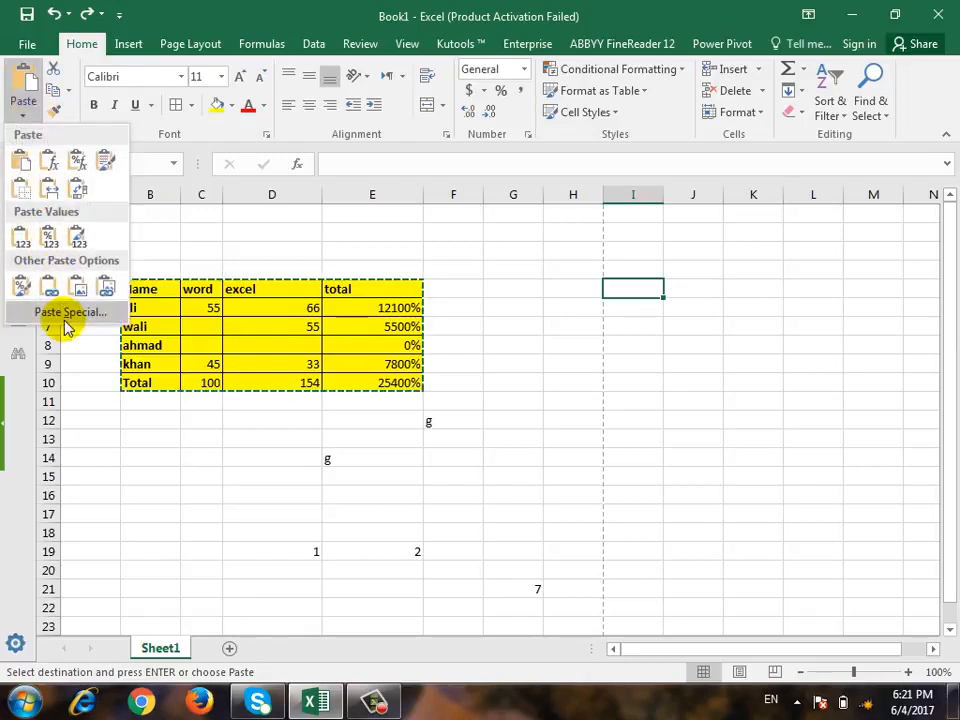
{"action": "left_click", "coordinate": [64, 314]}
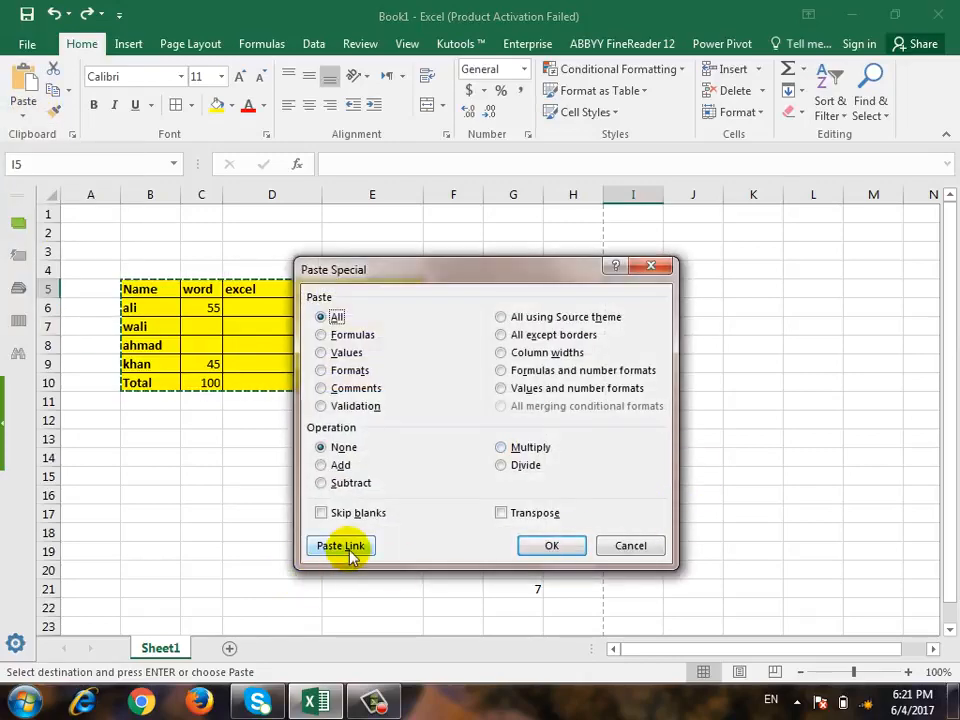
{"action": "left_click_drag", "start_coordinate": [410, 268], "coordinate": [333, 238]}
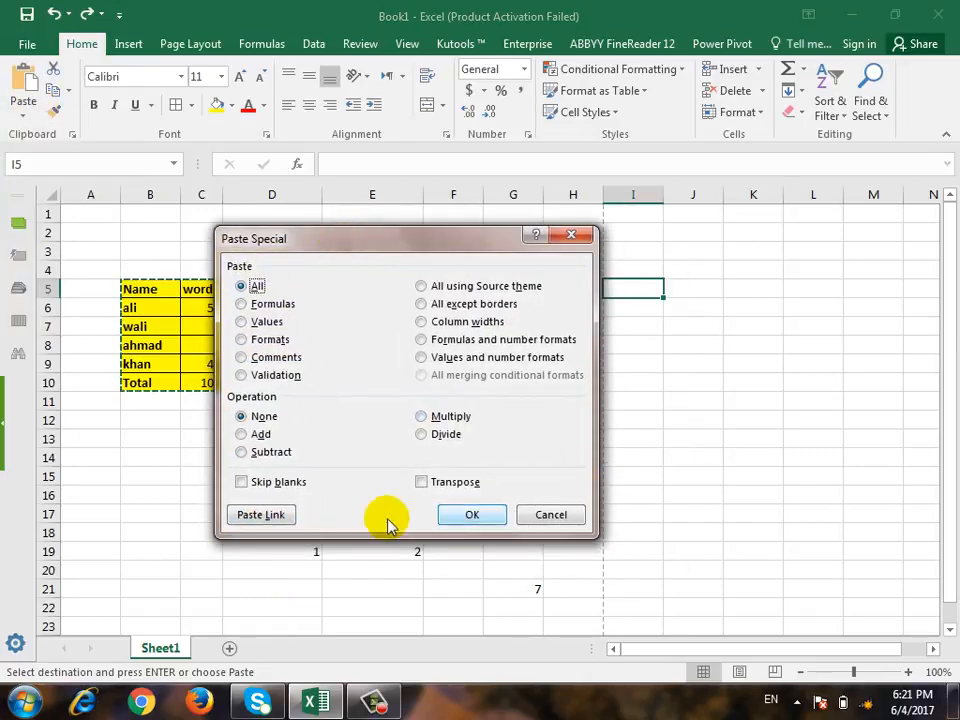
{"action": "left_click", "coordinate": [259, 514]}
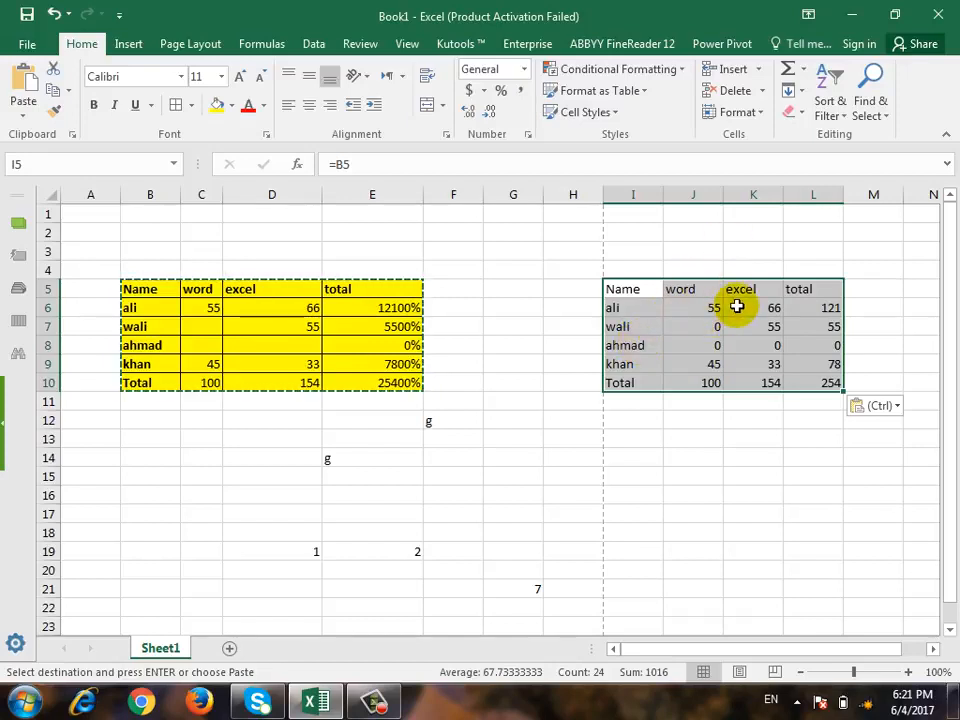
- Change ali's marks in the source table to 100 for word and 666 for excel
{"action": "left_click", "coordinate": [810, 312]}
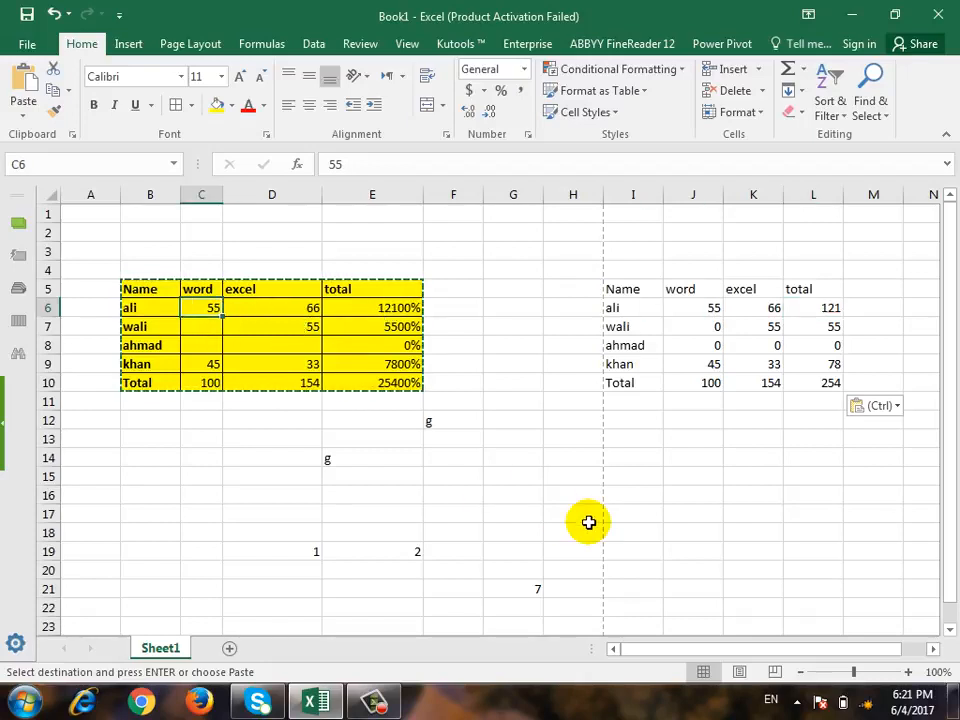
{"action": "type", "text": "100"}
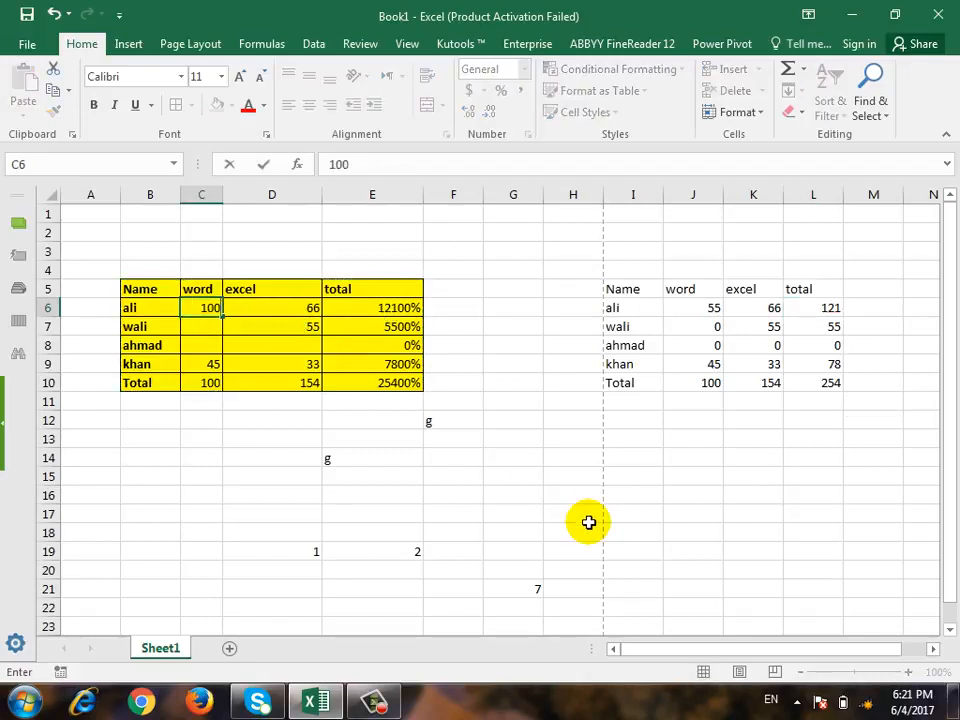
{"action": "key", "text": "Return"}
{"action": "key", "text": "Up"}
{"action": "key", "text": "Up"}
{"action": "key", "text": "Right"}
{"action": "key", "text": "Down"}
{"action": "key", "text": "Down"}
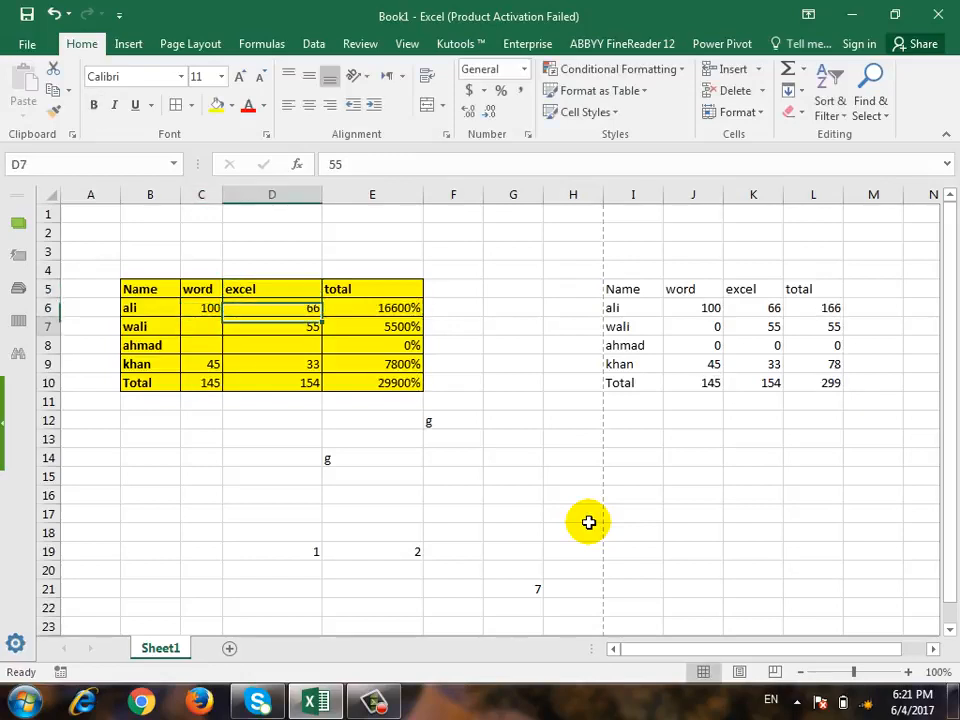
{"action": "key", "text": "Up"}
{"action": "type", "text": "666"}
{"action": "key", "text": "Return"}
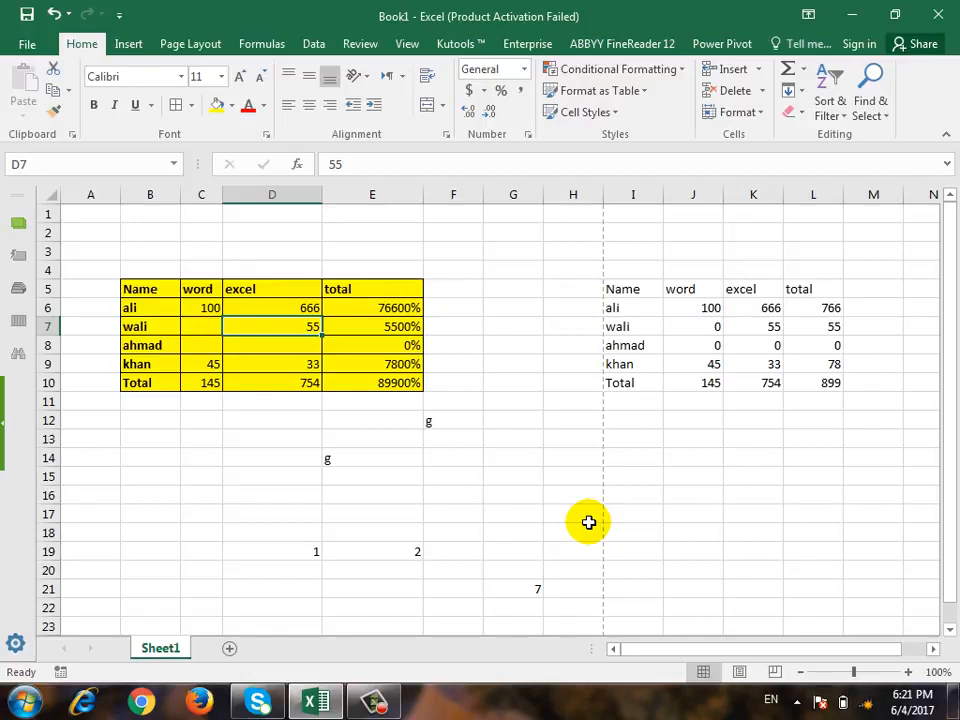
- Undo both mark changes and the linked paste at I5
{"action": "key", "text": "ctrl+z"}
{"action": "key", "text": "ctrl+z"}
{"action": "key", "text": "ctrl+z"}
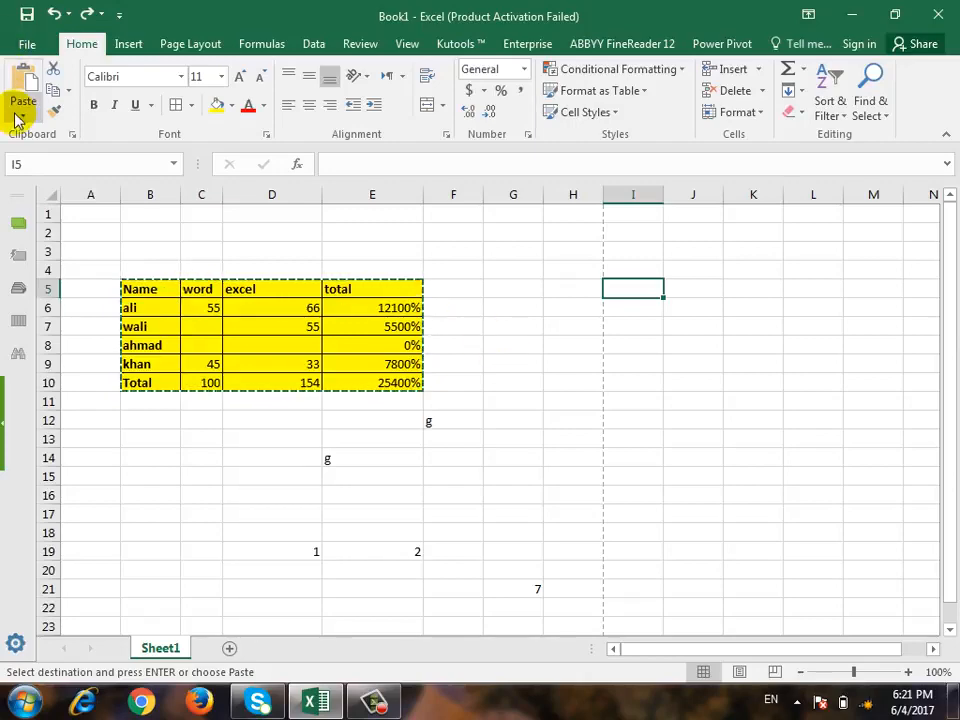
{"action": "key", "text": "alt+h"}
{"action": "key", "text": "v"}
{"action": "left_click", "coordinate": [75, 310]}
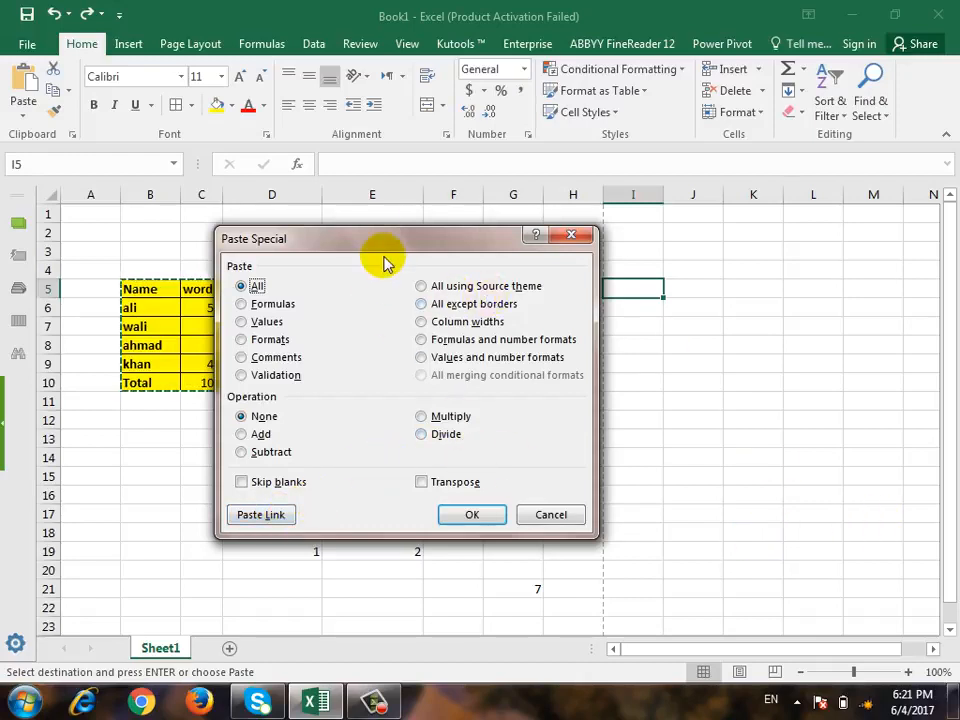
{"action": "left_click_drag", "start_coordinate": [383, 244], "coordinate": [382, 205]}
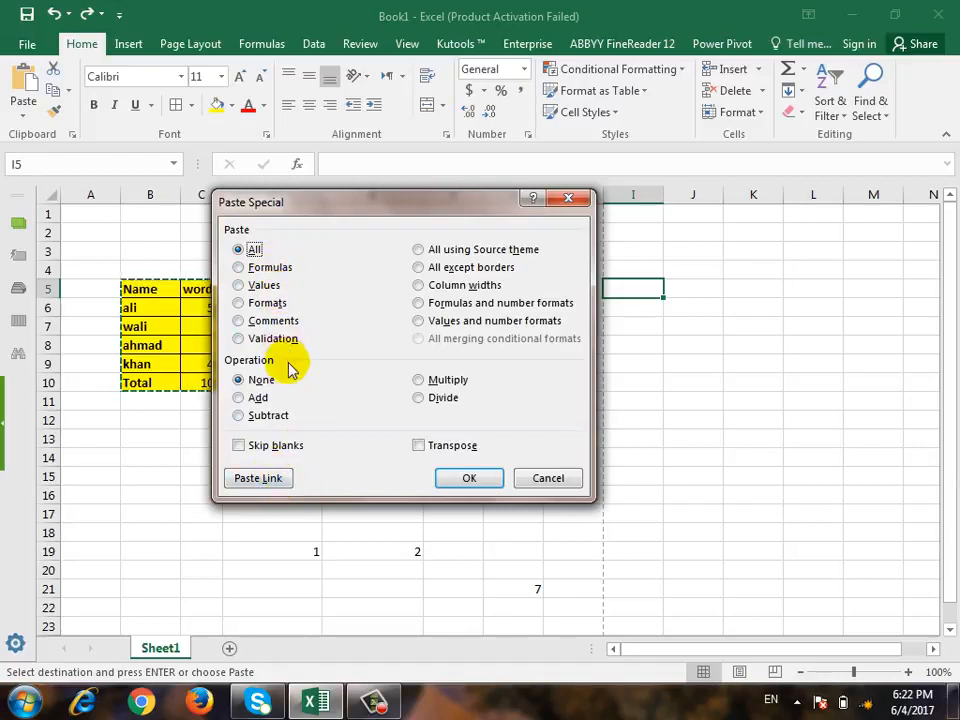
{"action": "left_click", "coordinate": [555, 480]}
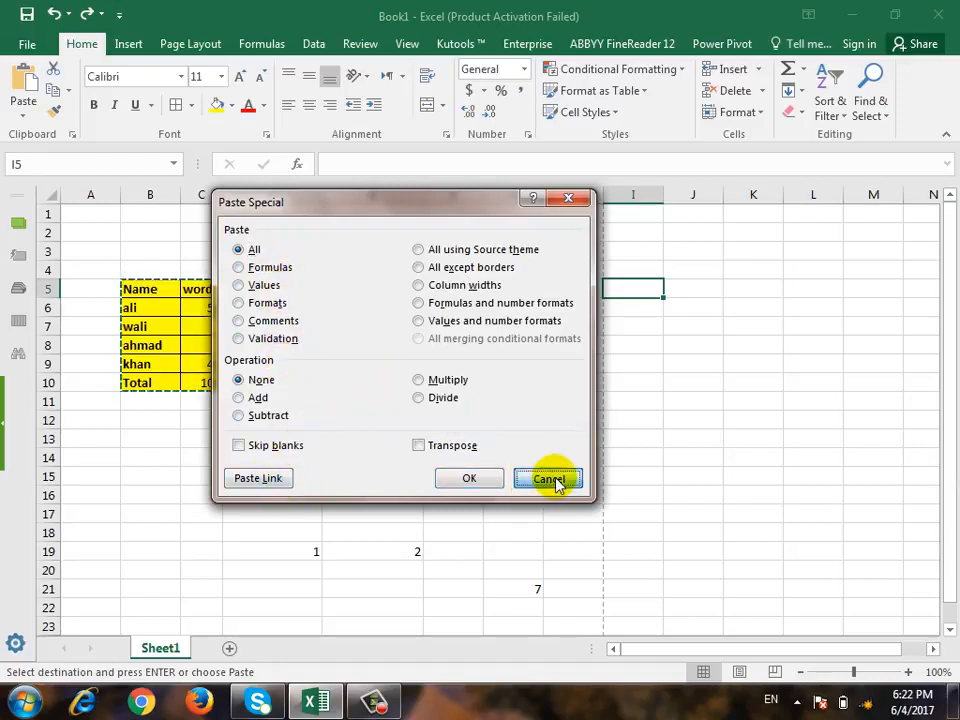
- Undo the clearing of the word mark in C8 and format the totals in E6:E10 as General
{"action": "left_click", "coordinate": [497, 394]}
{"action": "key", "text": "ctrl+z"}
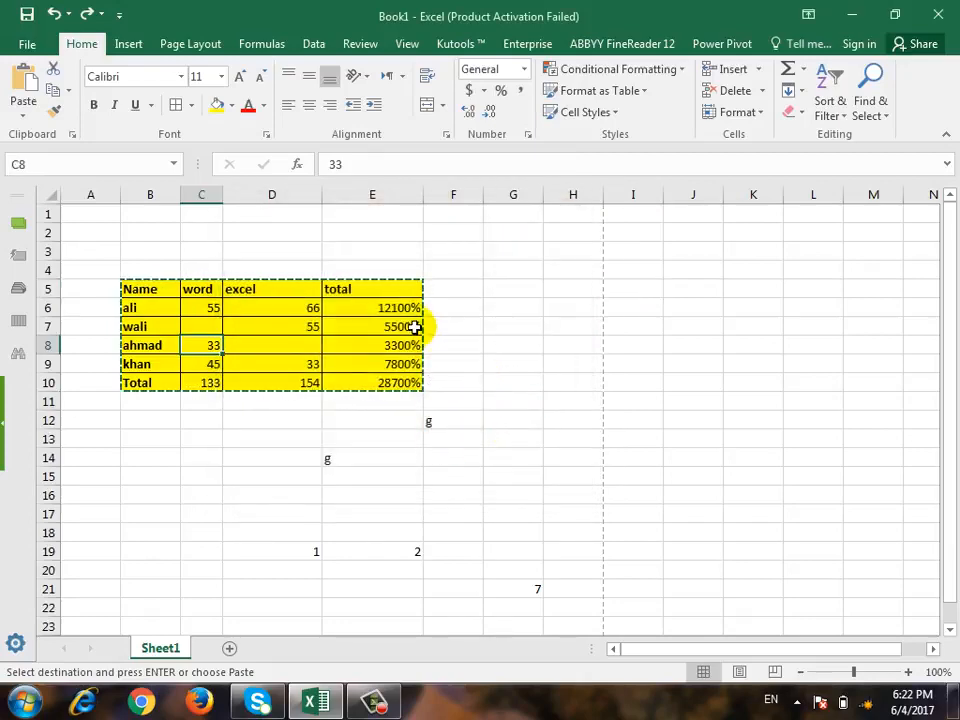
{"action": "left_click_drag", "start_coordinate": [407, 313], "coordinate": [420, 386]}
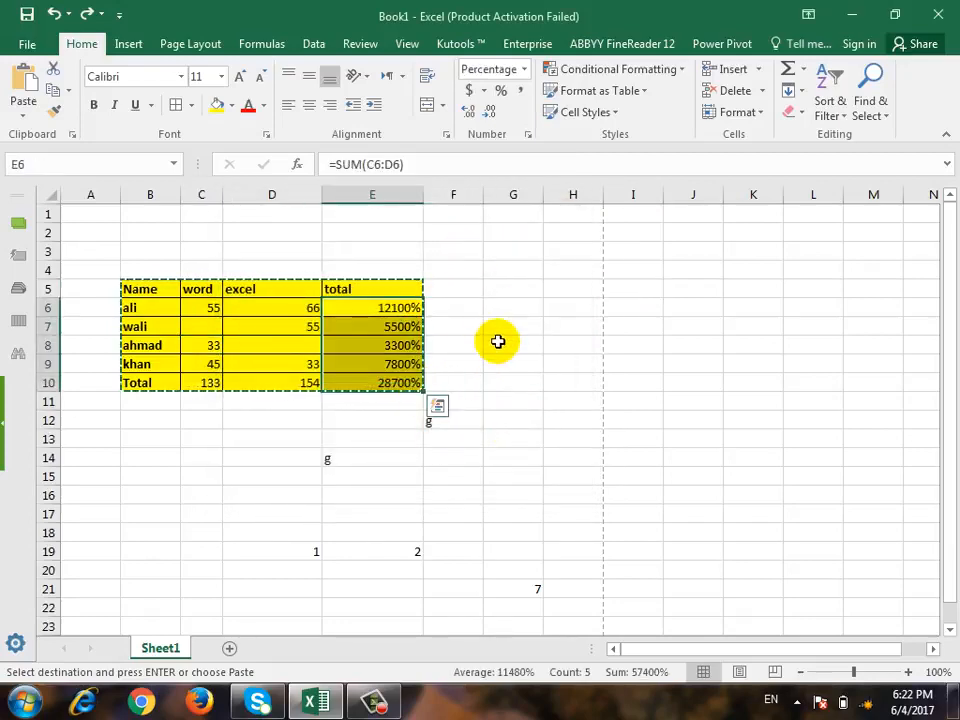
{"action": "left_click", "coordinate": [522, 69]}
{"action": "left_click", "coordinate": [530, 94]}
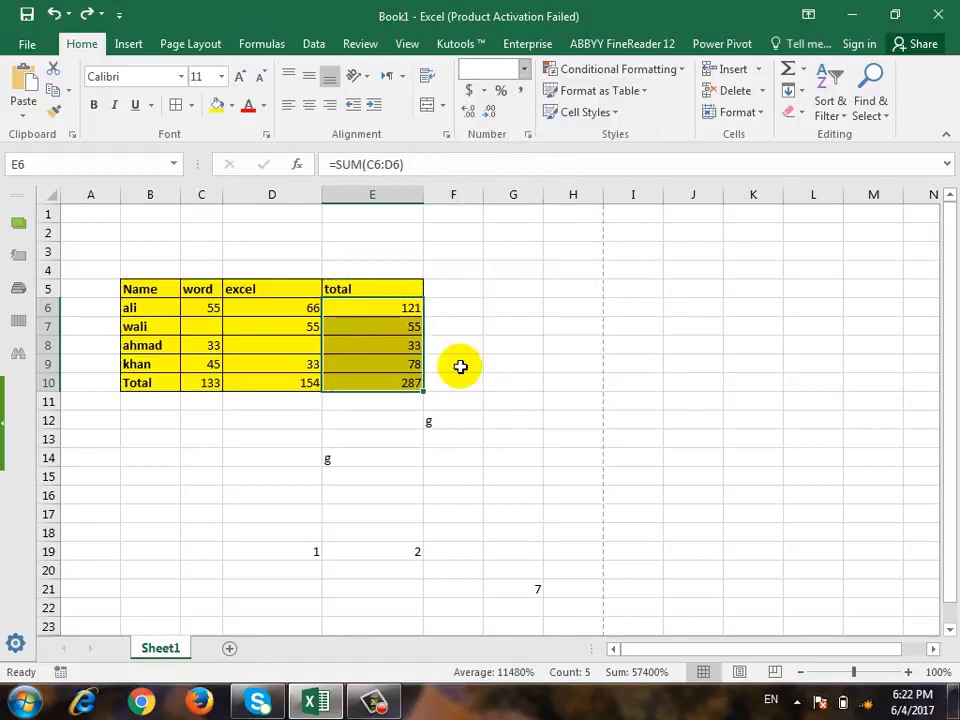
{"action": "left_click", "coordinate": [467, 399]}
{"action": "left_click", "coordinate": [392, 304]}
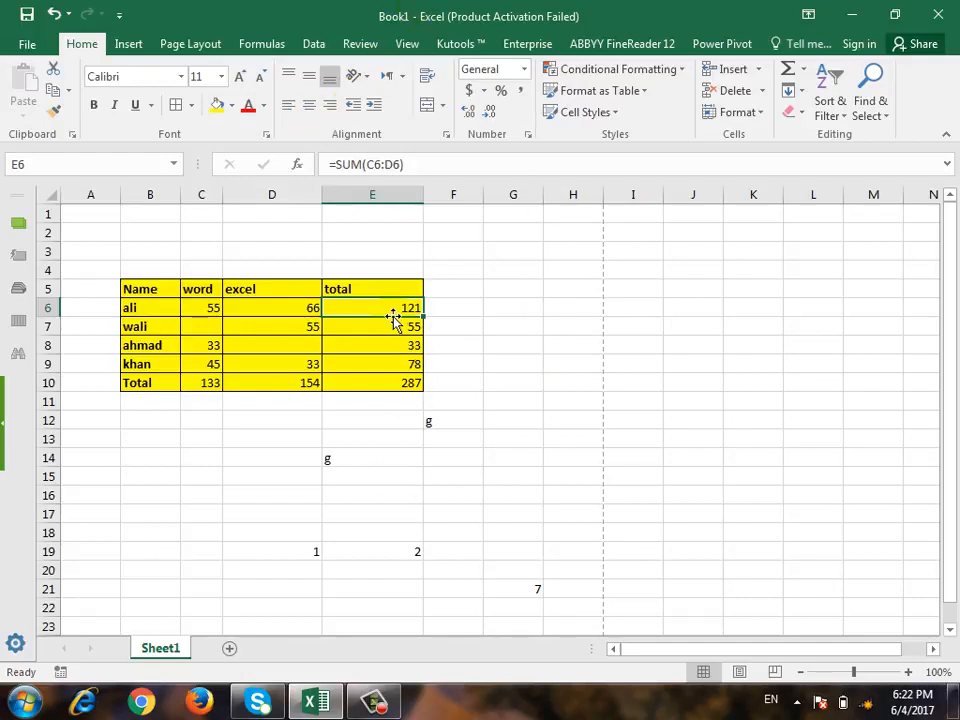
- Copy the totals in E6:E10 and add a new worksheet
{"action": "left_click_drag", "start_coordinate": [389, 307], "coordinate": [390, 384]}
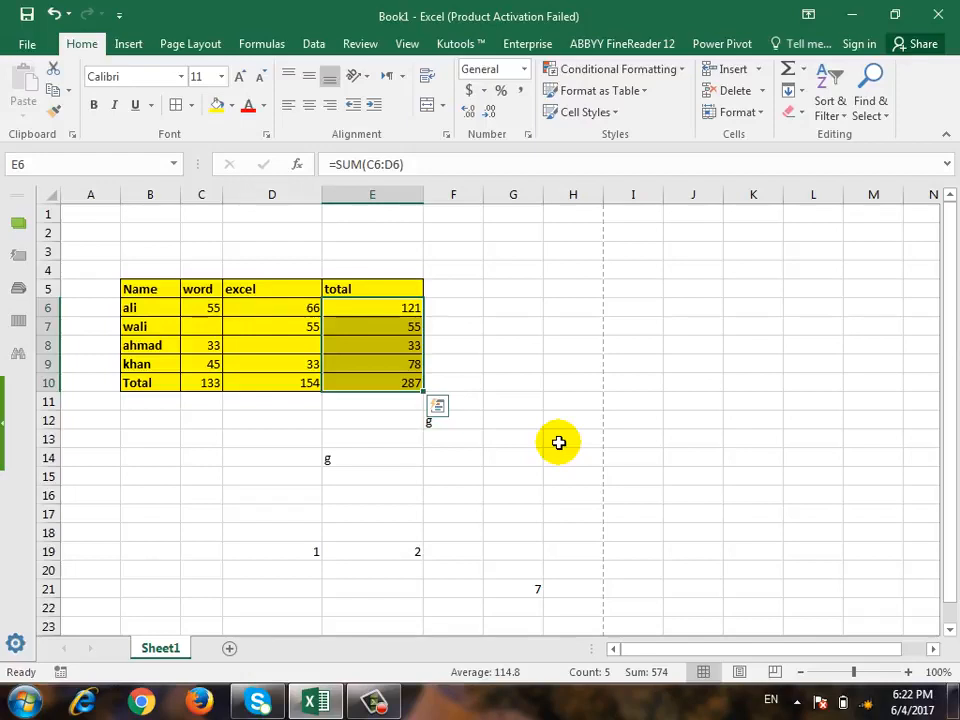
{"action": "key", "text": "ctrl+c"}
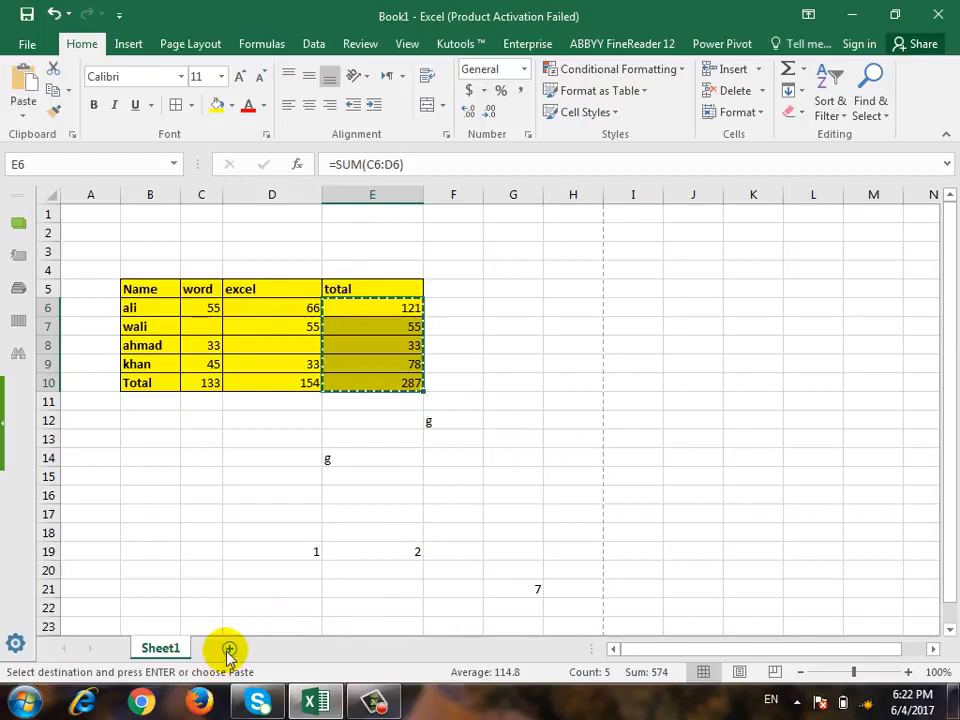
{"action": "left_click", "coordinate": [229, 649]}
- Paste the copied totals normally at D6 on Sheet2 and inspect the formula in D6
{"action": "left_click", "coordinate": [285, 310]}
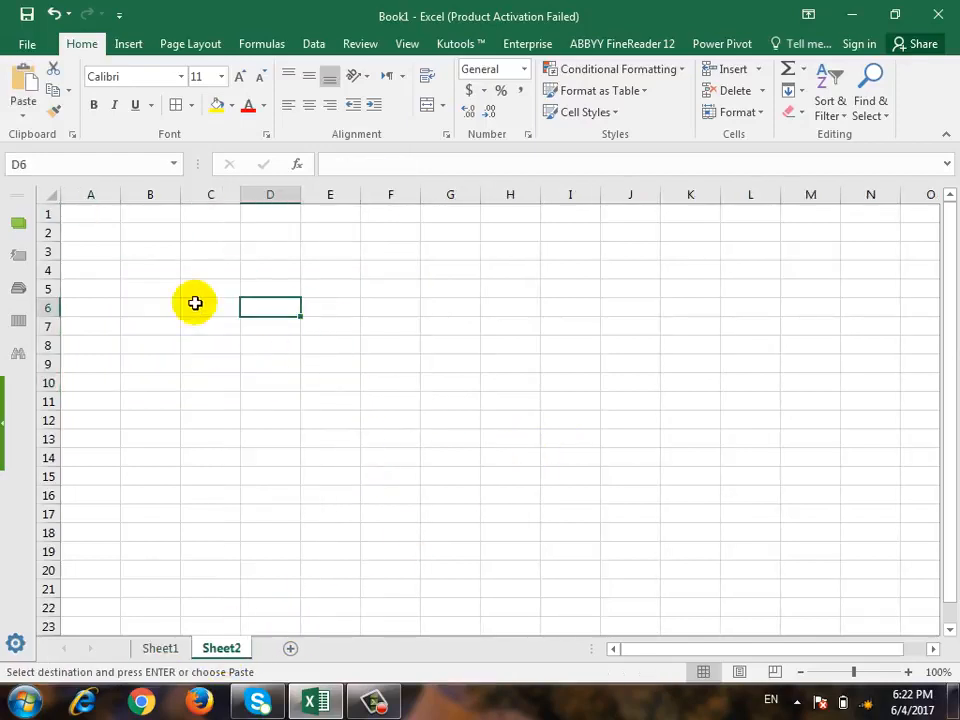
{"action": "left_click", "coordinate": [22, 74]}
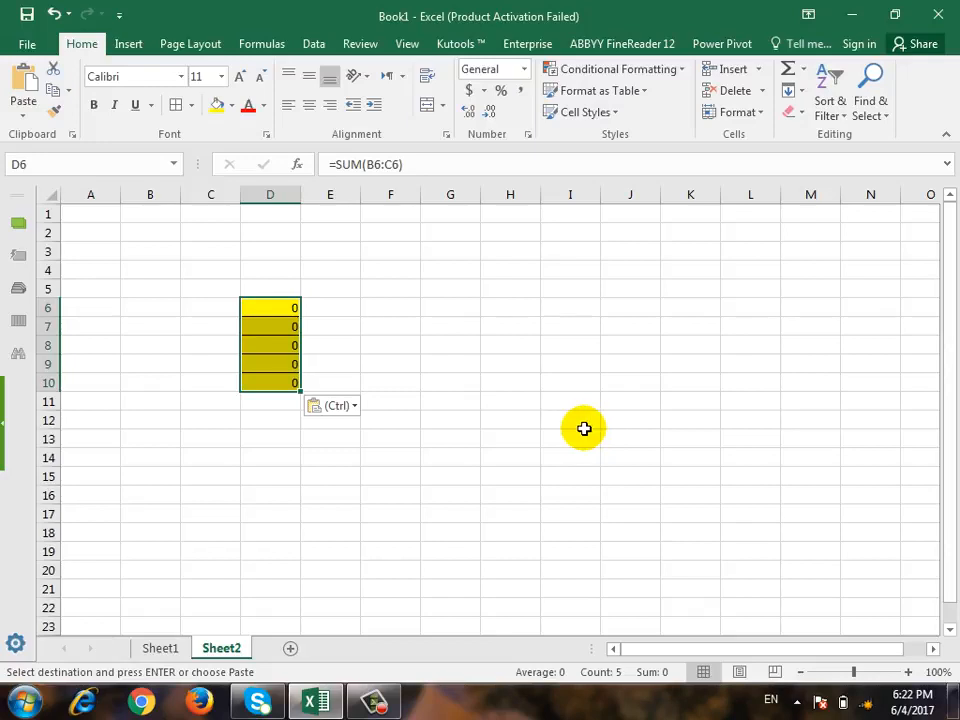
{"action": "left_click", "coordinate": [290, 312]}
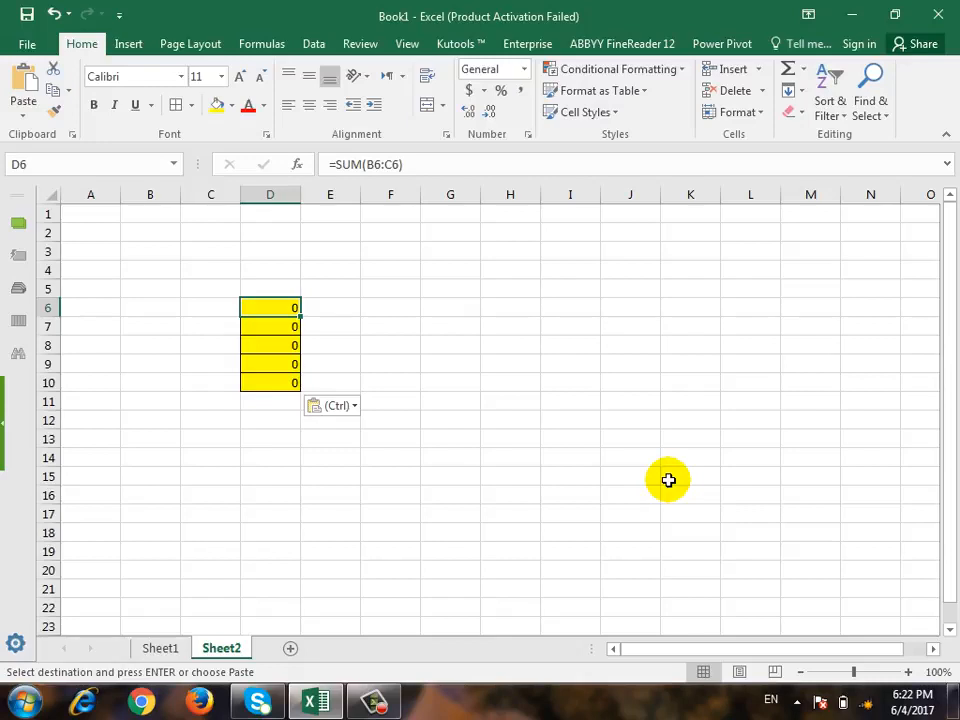
- Enter 4 in B6 and 5 in C6 to test the pasted sum formula
{"action": "key", "text": "Left"}
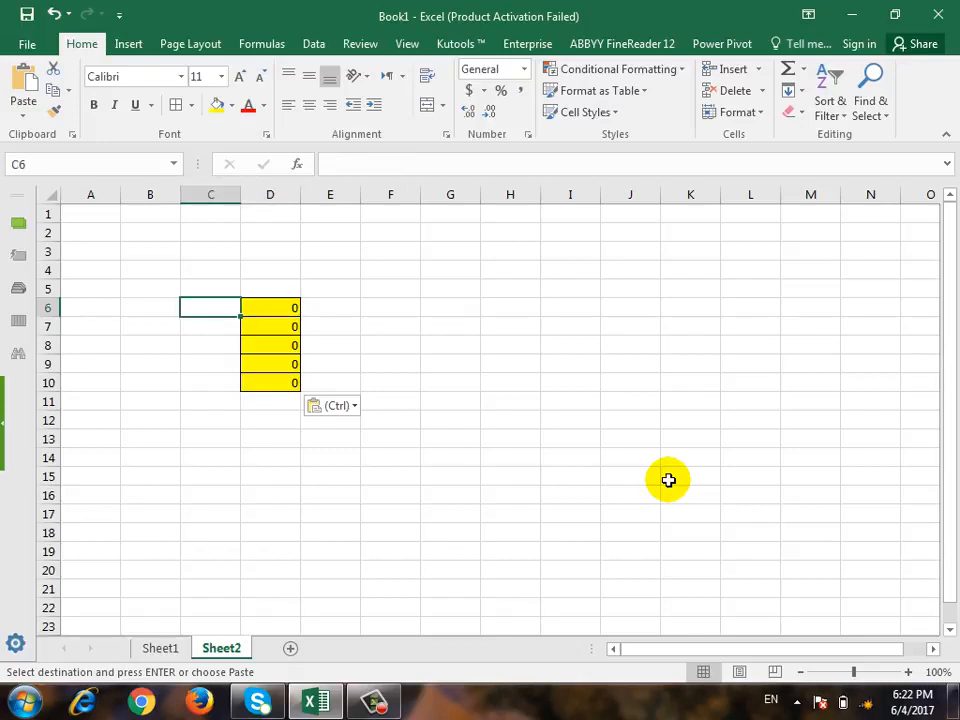
{"action": "key", "text": "Left"}
{"action": "type", "text": "4"}
{"action": "key", "text": "Right"}
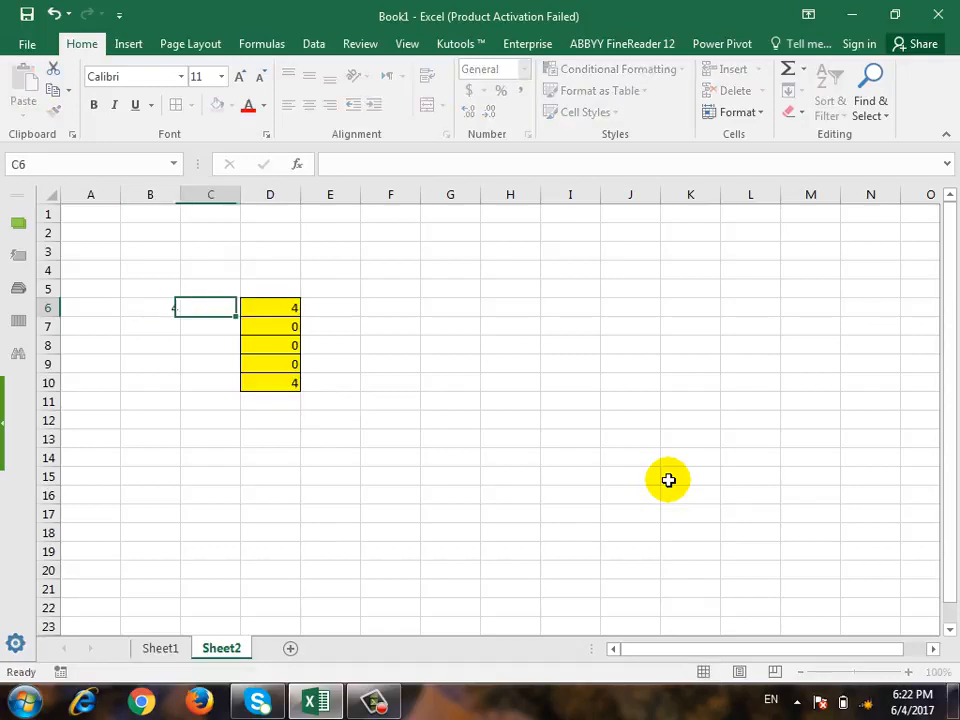
{"action": "type", "text": "5"}
{"action": "key", "text": "Return"}
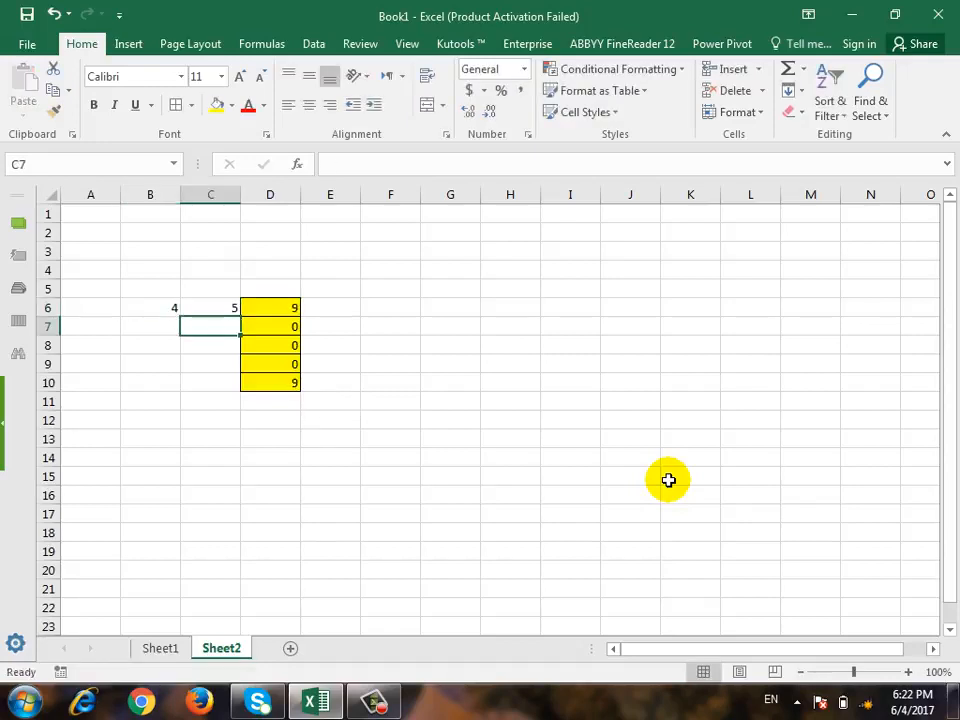
- Undo the entries in B6 and C6 and the pasted totals at D6
{"action": "key", "text": "ctrl+z"}
{"action": "key", "text": "ctrl+z"}
{"action": "key", "text": "ctrl+z"}
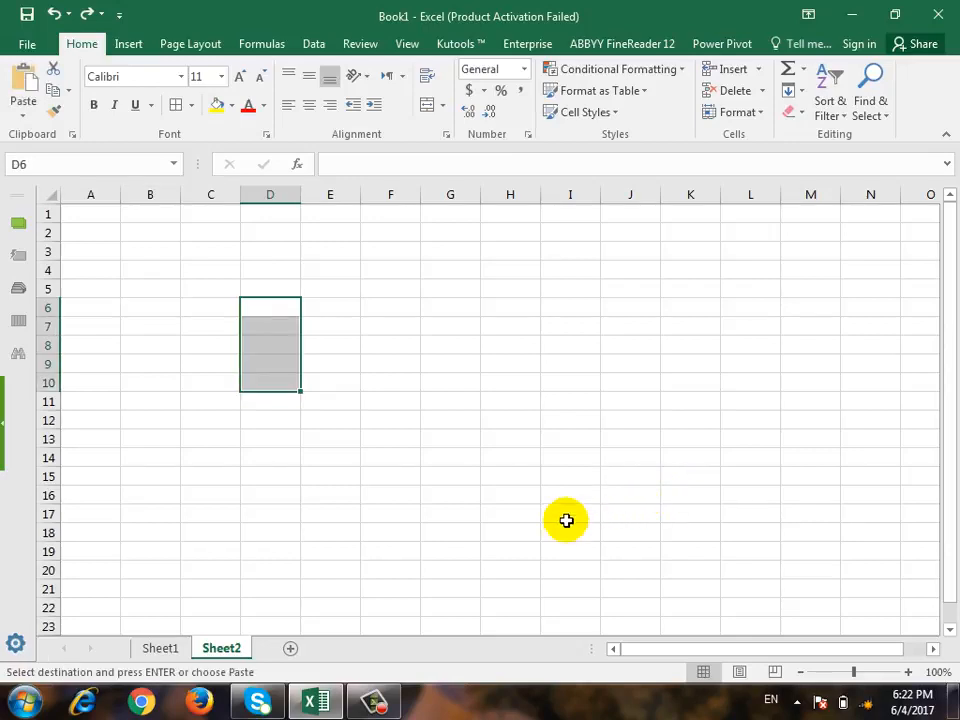
- Paste the copied Sheet1 totals at D6 on Sheet2 using Paste Special with Values
{"action": "left_click", "coordinate": [162, 646]}
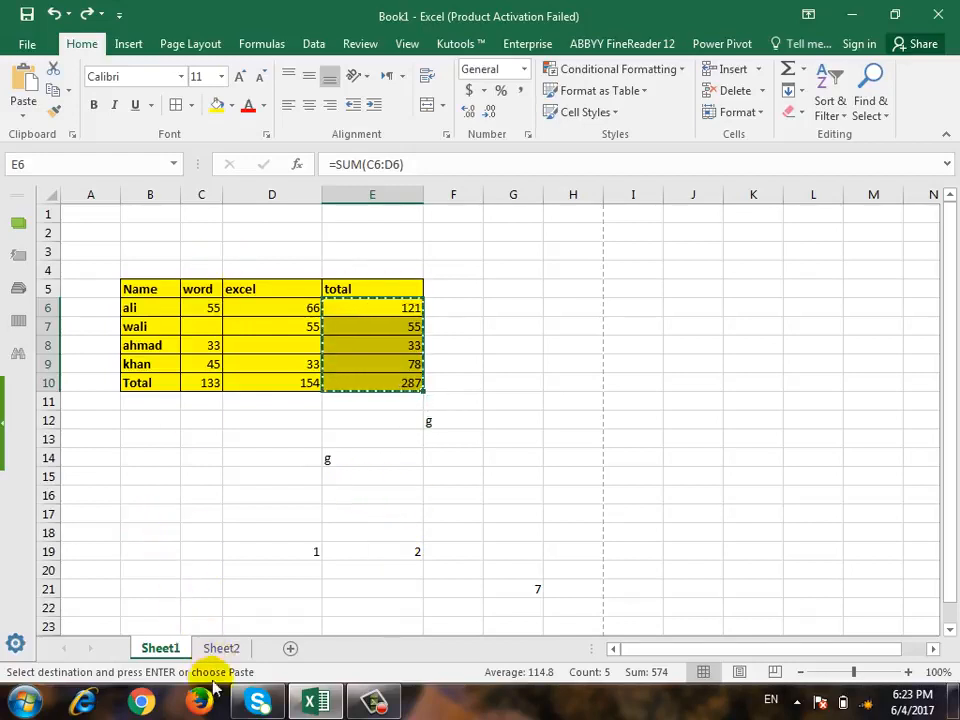
{"action": "left_click", "coordinate": [221, 648]}
{"action": "left_click", "coordinate": [279, 305]}
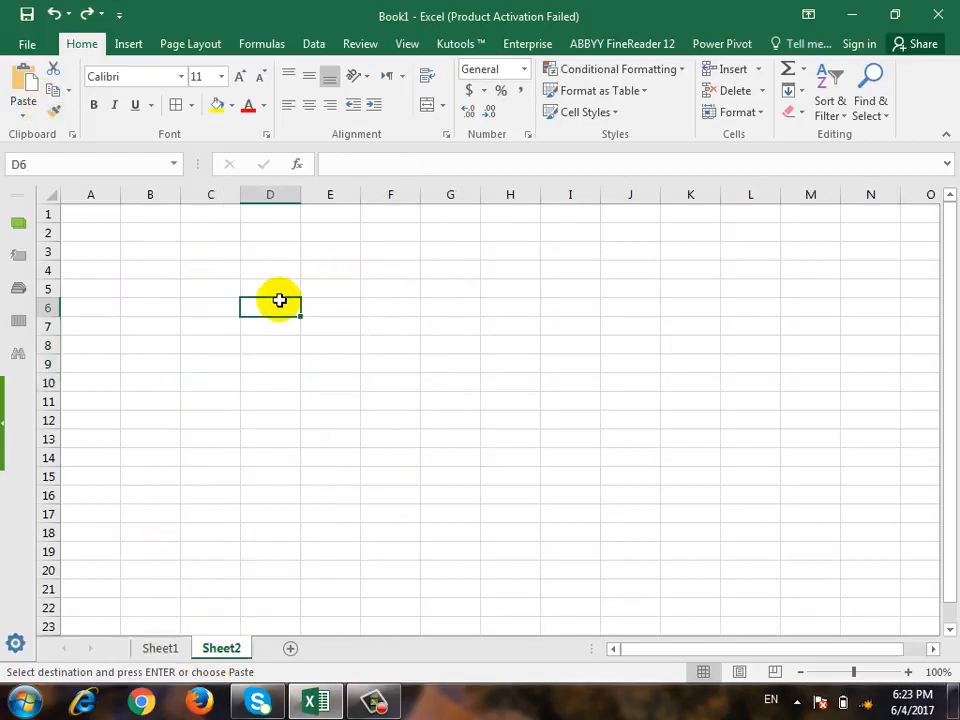
{"action": "left_click", "coordinate": [34, 117]}
{"action": "left_click", "coordinate": [68, 314]}
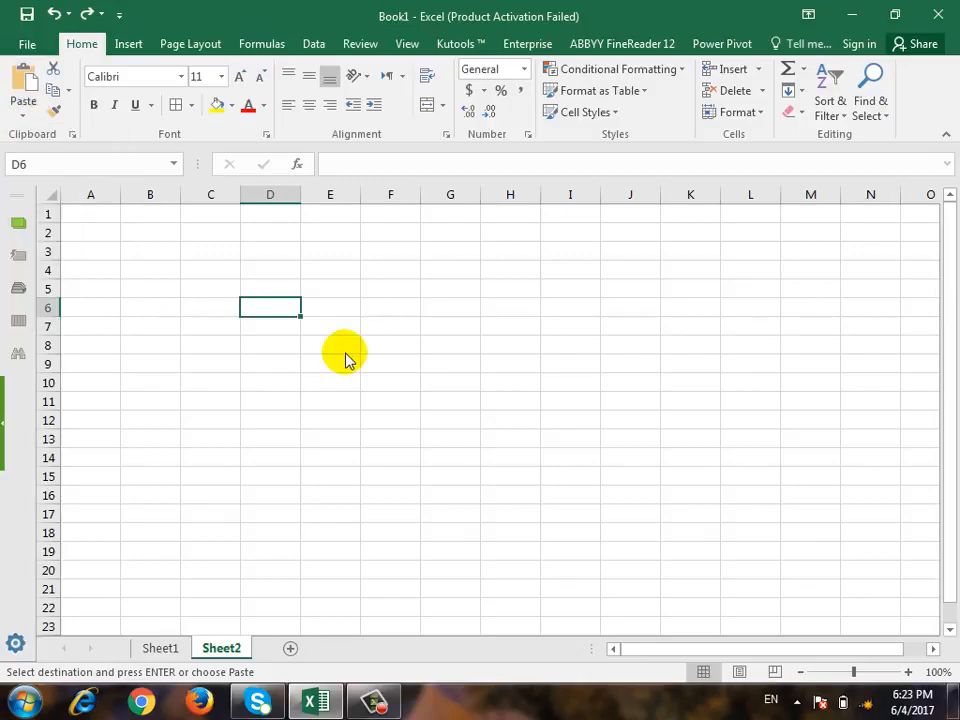
{"action": "left_click", "coordinate": [265, 284]}
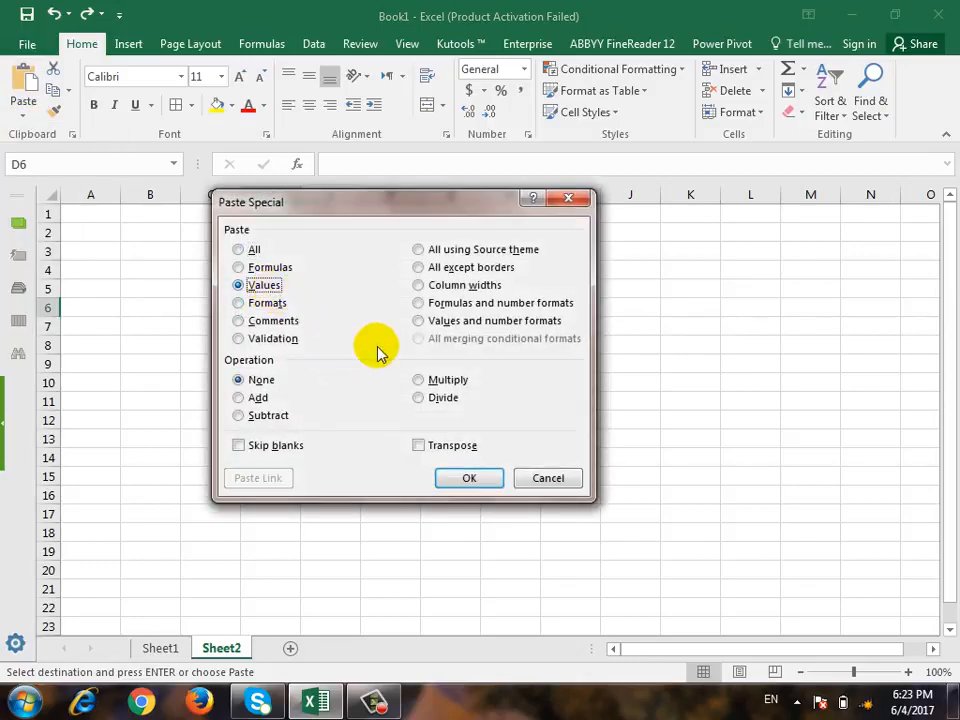
{"action": "left_click", "coordinate": [463, 477]}
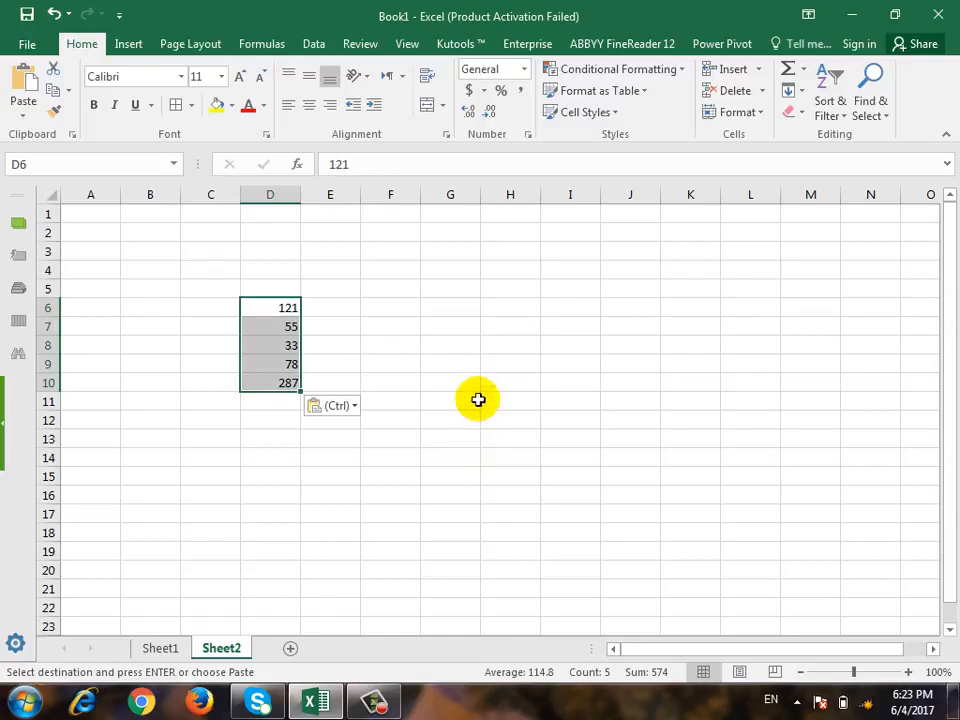
{"action": "left_click", "coordinate": [452, 343]}
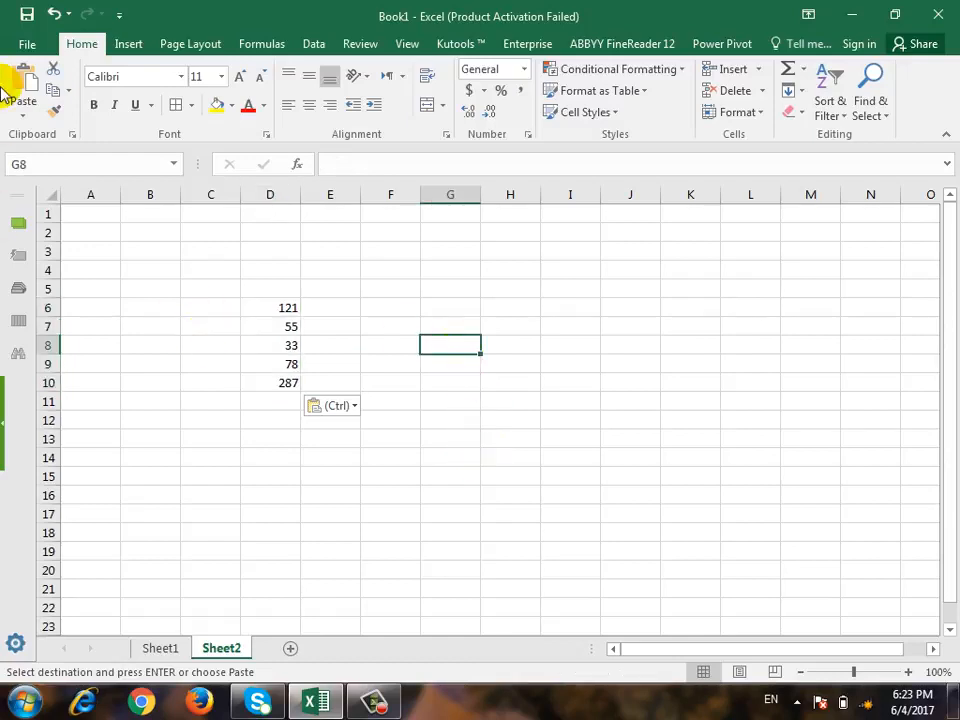
{"action": "left_click", "coordinate": [20, 112]}
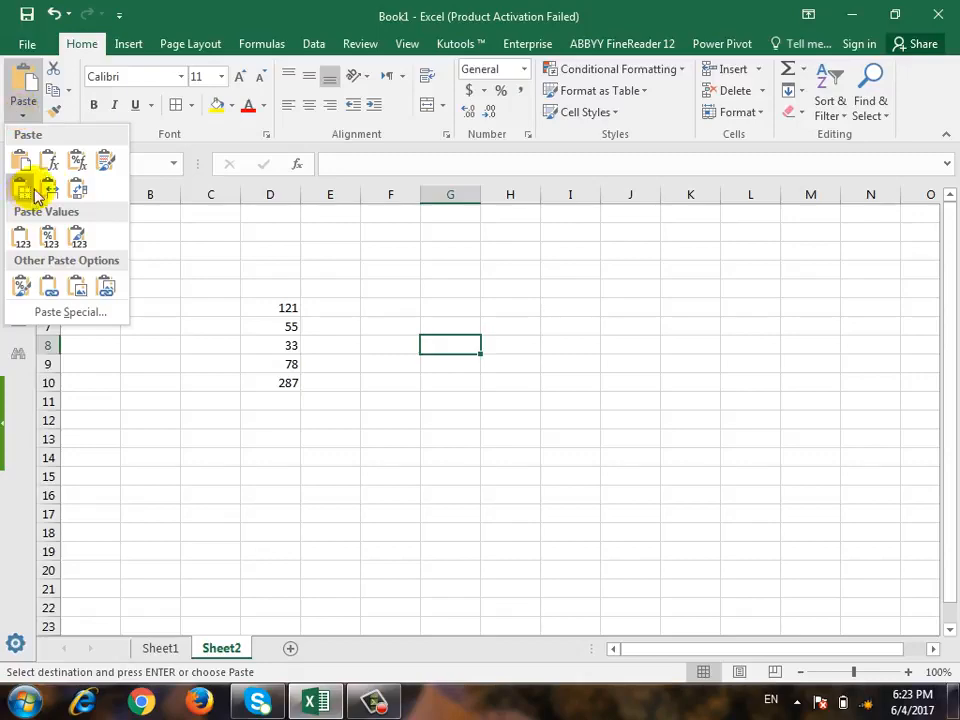
{"action": "left_click", "coordinate": [72, 312]}
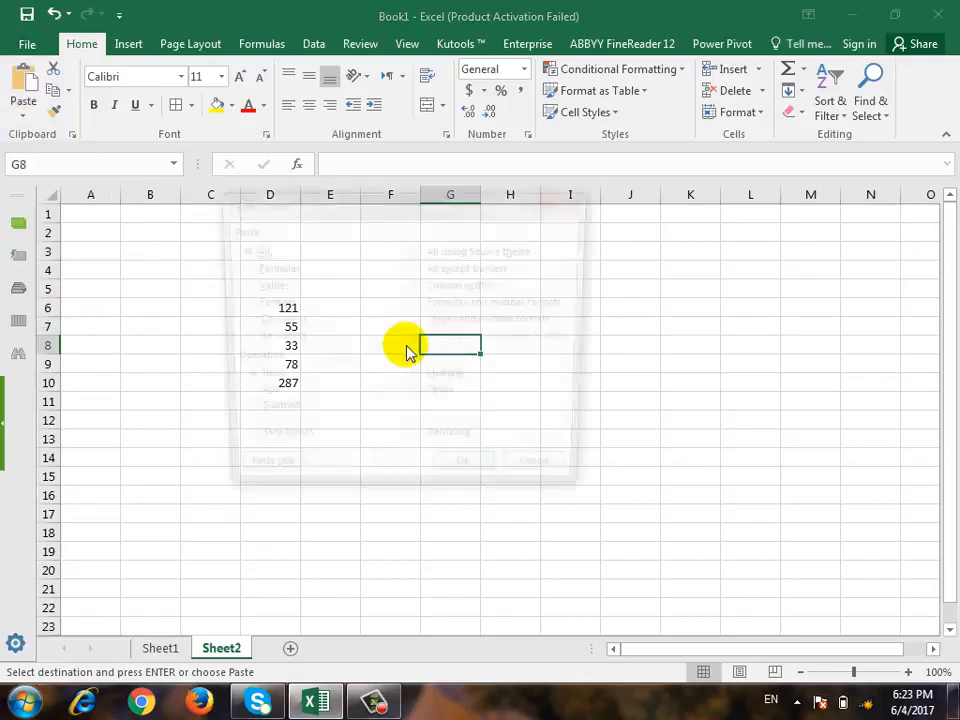
{"action": "left_click", "coordinate": [551, 477]}
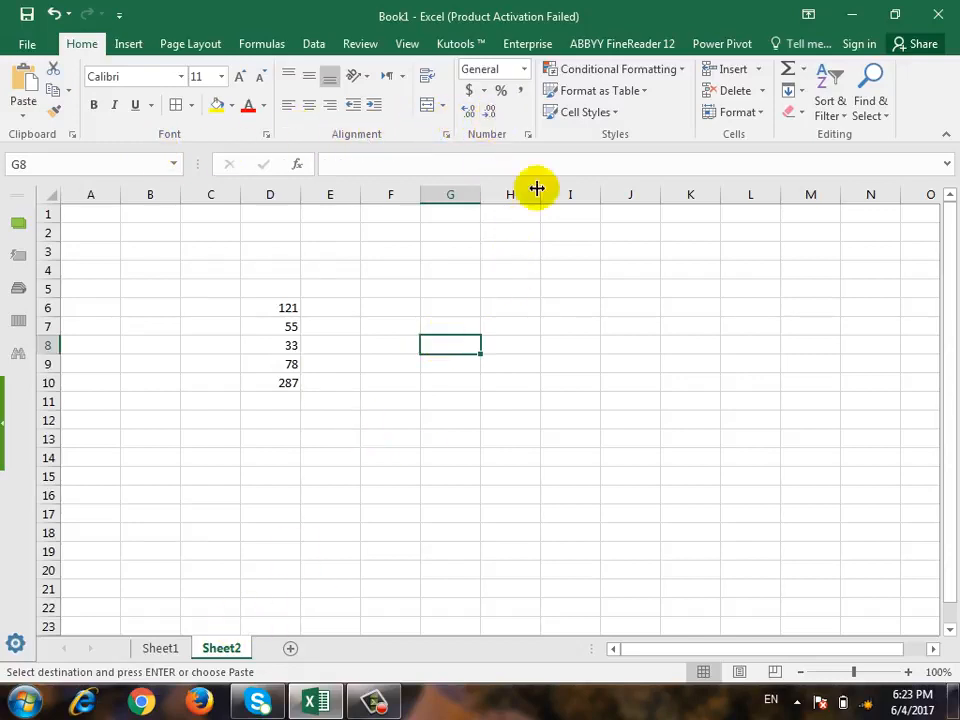
{"action": "left_click", "coordinate": [338, 511]}
{"action": "left_click", "coordinate": [162, 649]}
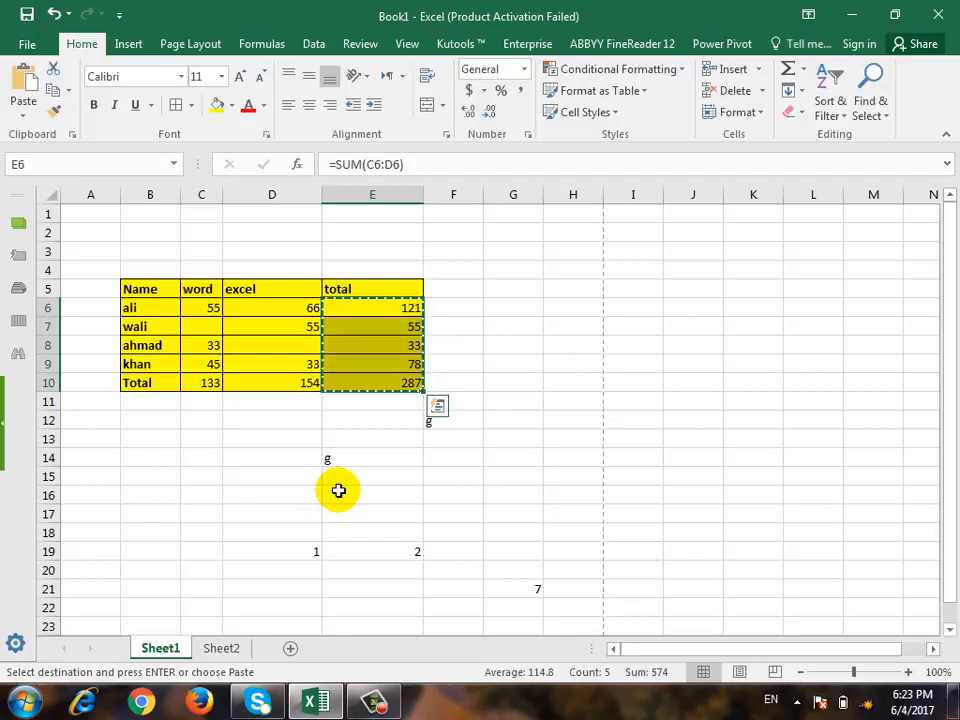
{"action": "left_click", "coordinate": [208, 648]}
- Enter the column headers No in A3 and Name in B3 on Sheet2
{"action": "left_click", "coordinate": [151, 255]}
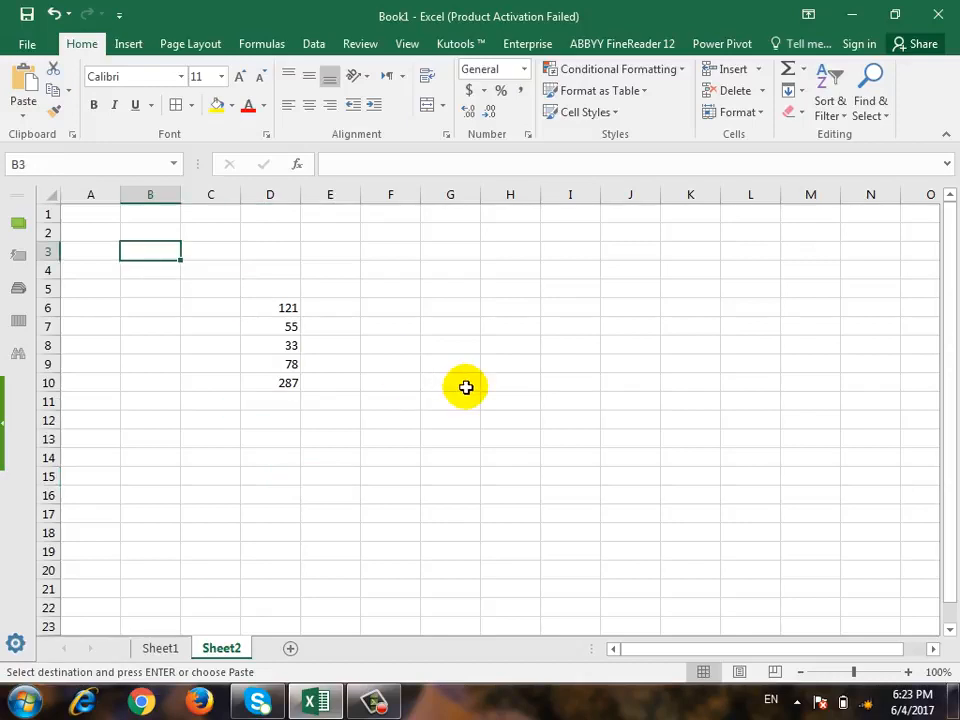
{"action": "type", "text": "Name"}
{"action": "key", "text": "Right"}
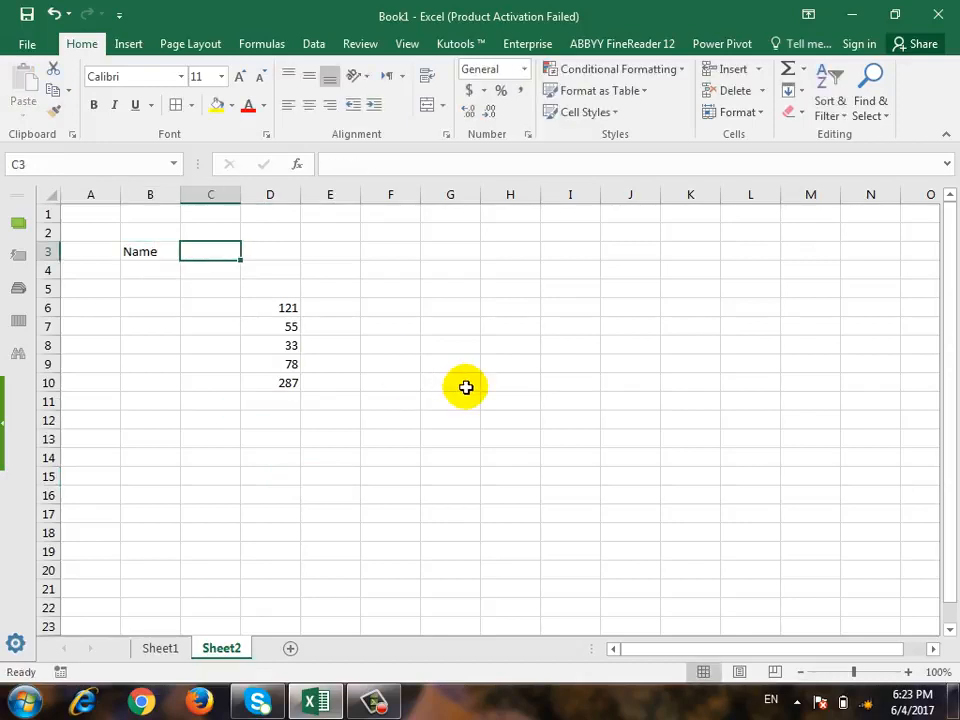
{"action": "key", "text": "Left"}
{"action": "key", "text": "Left"}
{"action": "type", "text": "N"}
{"action": "key", "text": "ctrl+Return"}
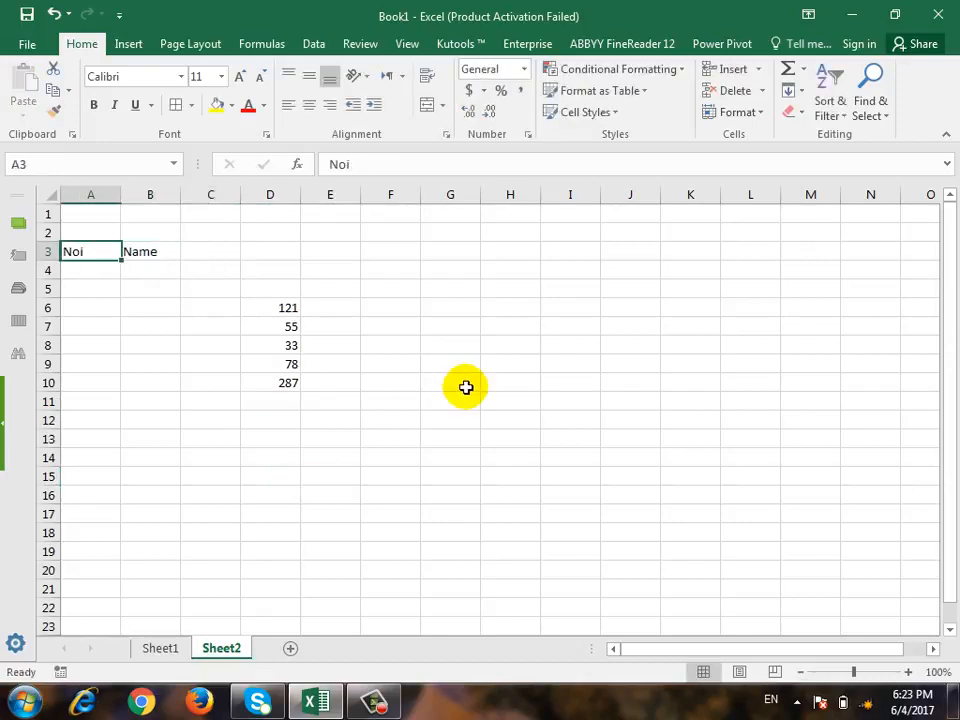
{"action": "type", "text": "No"}
{"action": "key", "text": "Right"}
{"action": "key", "text": "Right"}
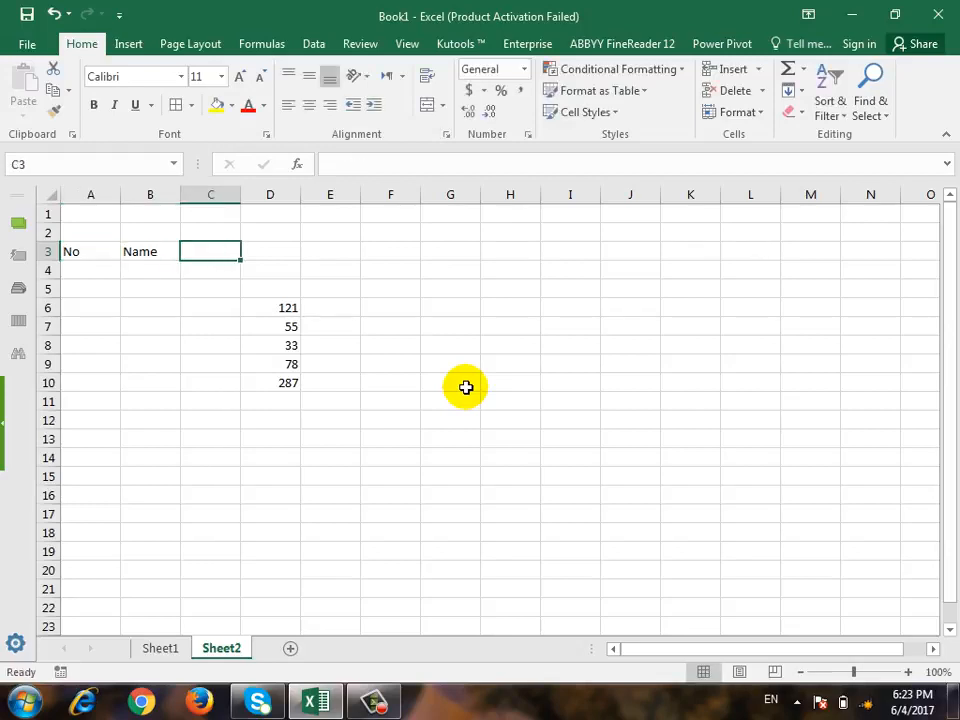
- Add the headers G Salary, Tax and Net Salary in C3:E3
{"action": "type", "text": "Salary"}
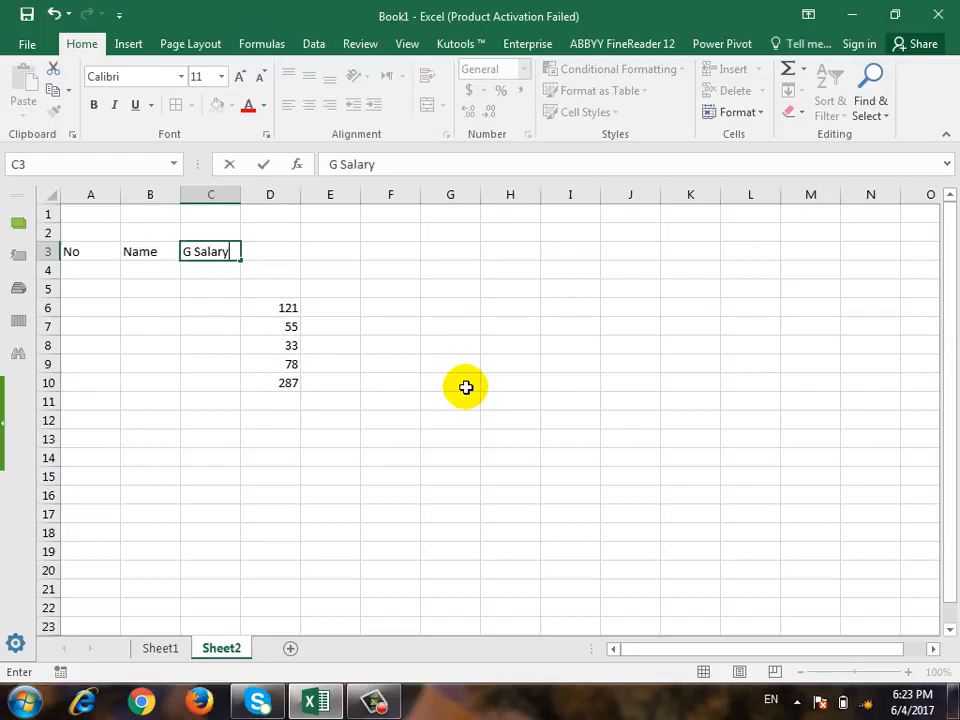
{"action": "key", "text": "Right"}
{"action": "type", "text": "Tax"}
{"action": "key", "text": "Right"}
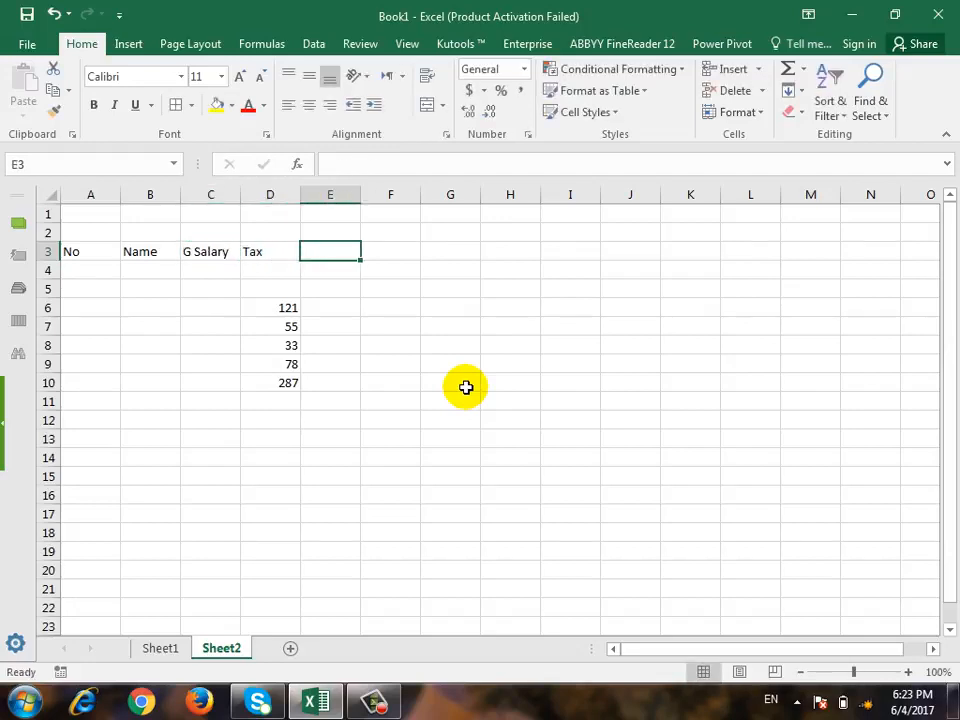
{"action": "type", "text": "Net Sal"}
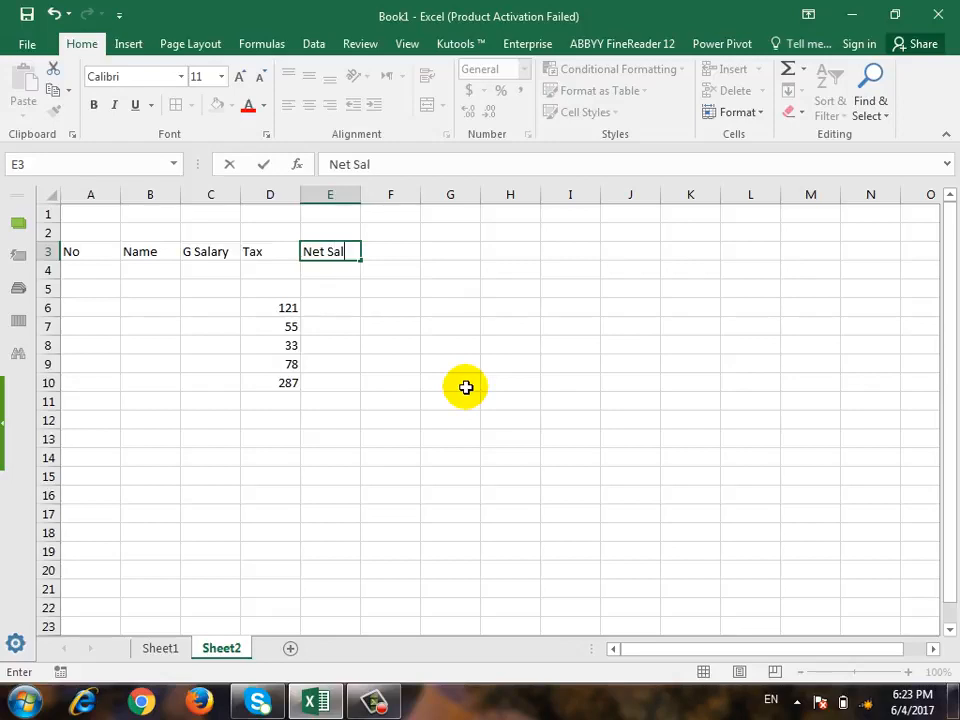
{"action": "type", "text": "ary"}
{"action": "key", "text": "Return"}
- Number the first two rows under No with 1 in A4 and 2 in A5
{"action": "key", "text": "Left"}
{"action": "key", "text": "Left"}
{"action": "key", "text": "Left"}
{"action": "key", "text": "Left"}
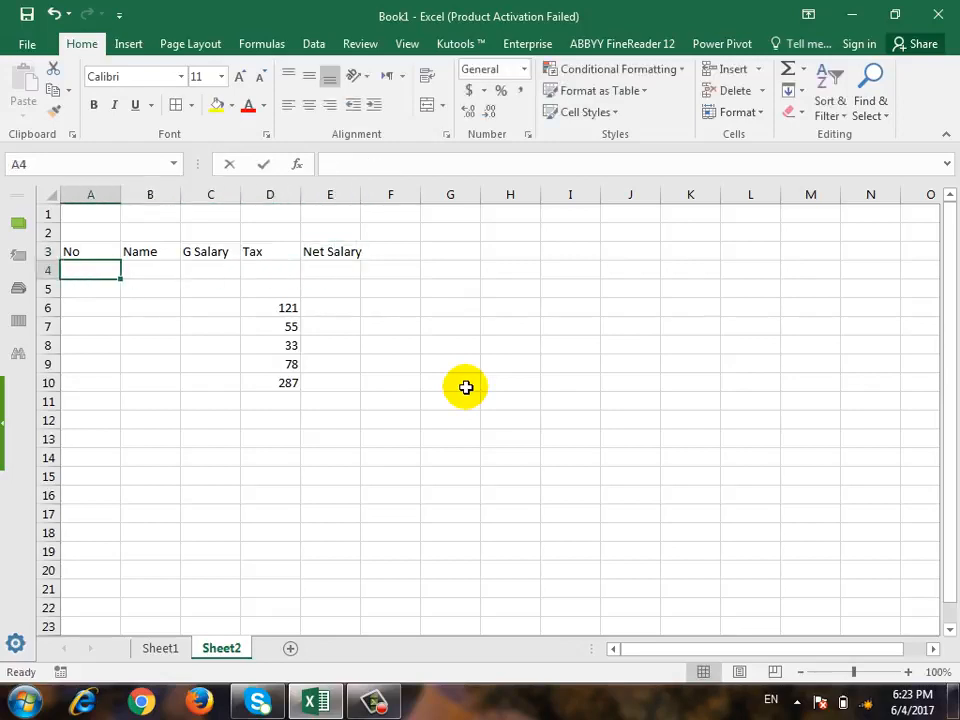
{"action": "type", "text": "1"}
{"action": "key", "text": "Return"}
{"action": "type", "text": "2"}
{"action": "key", "text": "Tab"}
- Enter the two employees' first names in B4 and B5 under Name
{"action": "key", "text": "Up"}
{"action": "type", "text": "ali"}
{"action": "key", "text": "Return"}
{"action": "type", "text": "w"}
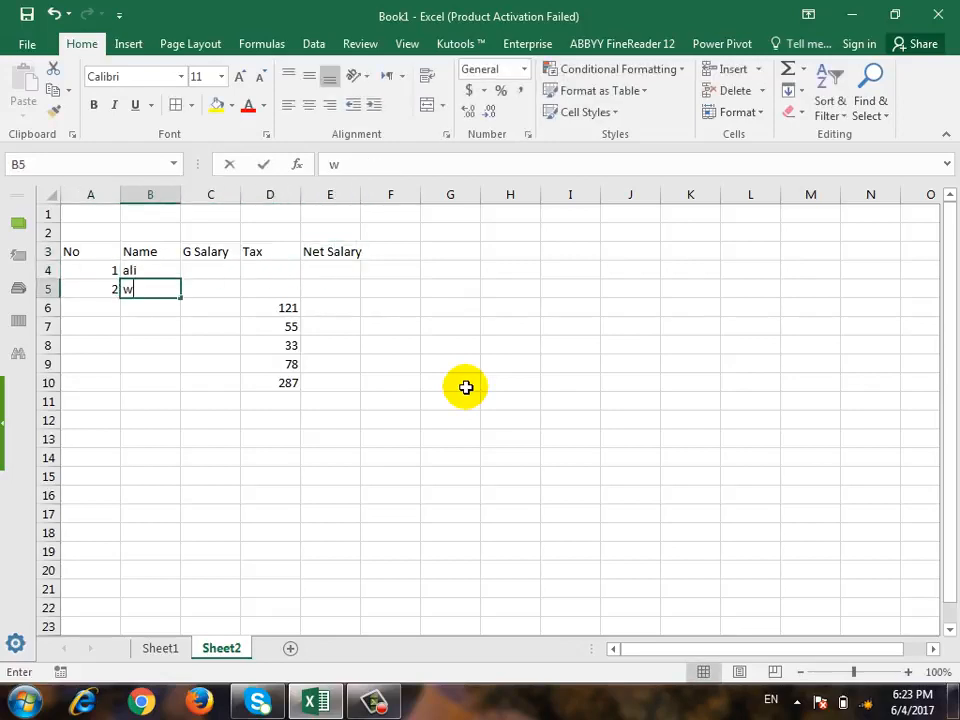
{"action": "type", "text": "ali"}
{"action": "key", "text": "Return"}
- Clear the pasted totals from D6:D11 in the Tax column
{"action": "key", "text": "Right"}
{"action": "key", "text": "Right"}
{"action": "key", "text": "Up"}
{"action": "key", "text": "Down"}
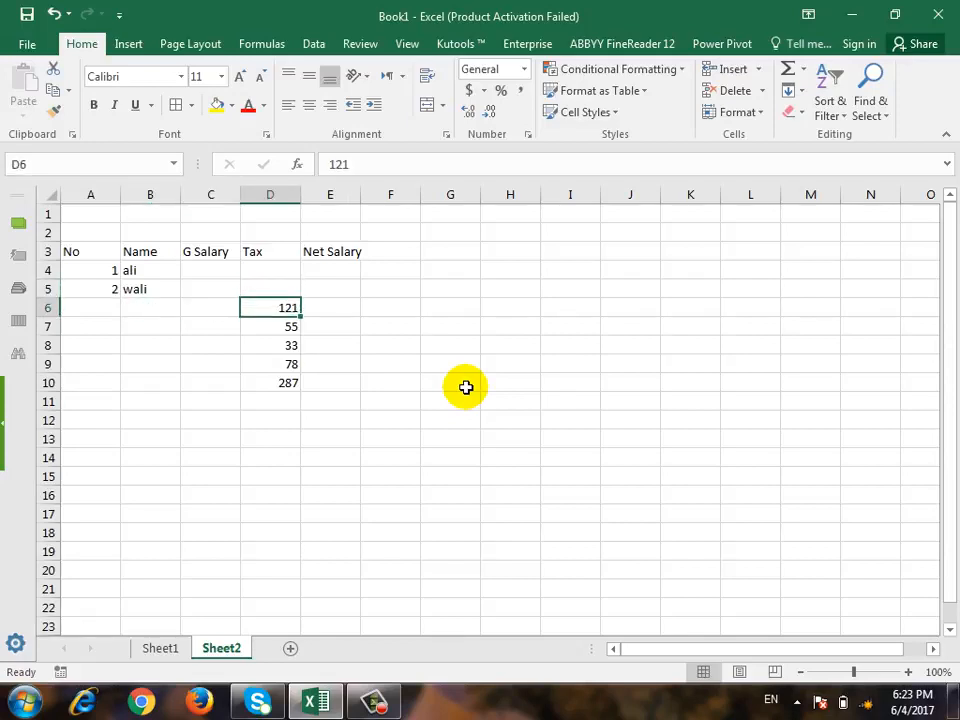
{"action": "key", "text": "shift+Down"}
{"action": "key", "text": "shift+Down"}
{"action": "key", "text": "shift+Down"}
{"action": "key", "text": "shift+Down"}
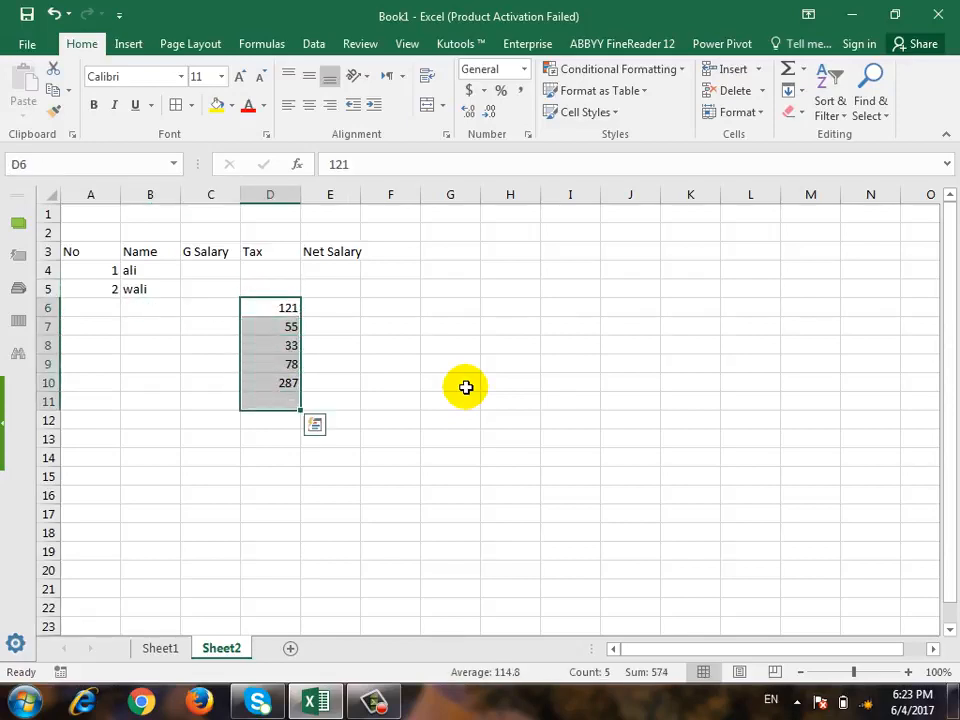
{"action": "key", "text": "Delete"}
- Enter 600 in C4 as the first employee's gross salary
{"action": "key", "text": "Left"}
{"action": "key", "text": "Up"}
{"action": "key", "text": "Up"}
{"action": "type", "text": "60"}
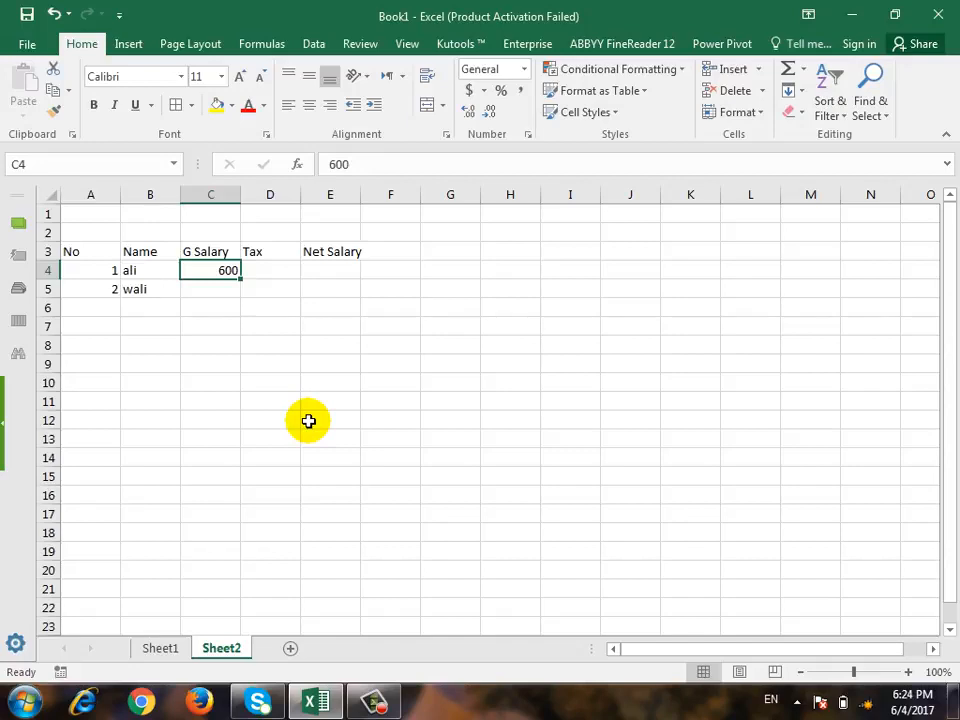
- Try the dollar accounting format on C4:C8 with 700 entered in C5, and undo both changes
{"action": "left_click_drag", "start_coordinate": [197, 272], "coordinate": [226, 342]}
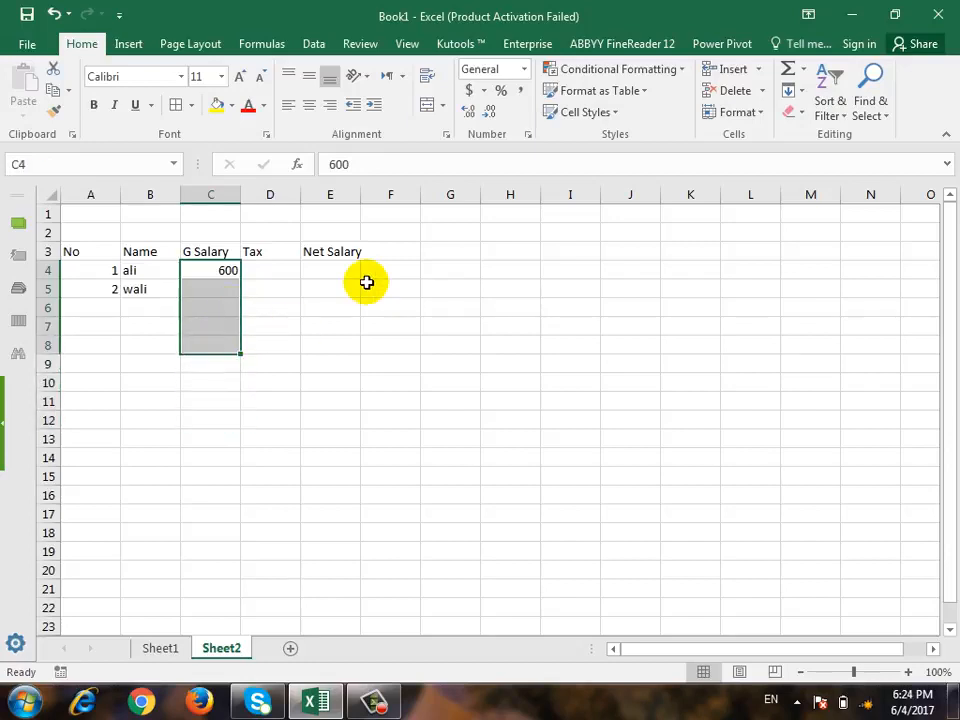
{"action": "left_click", "coordinate": [470, 91]}
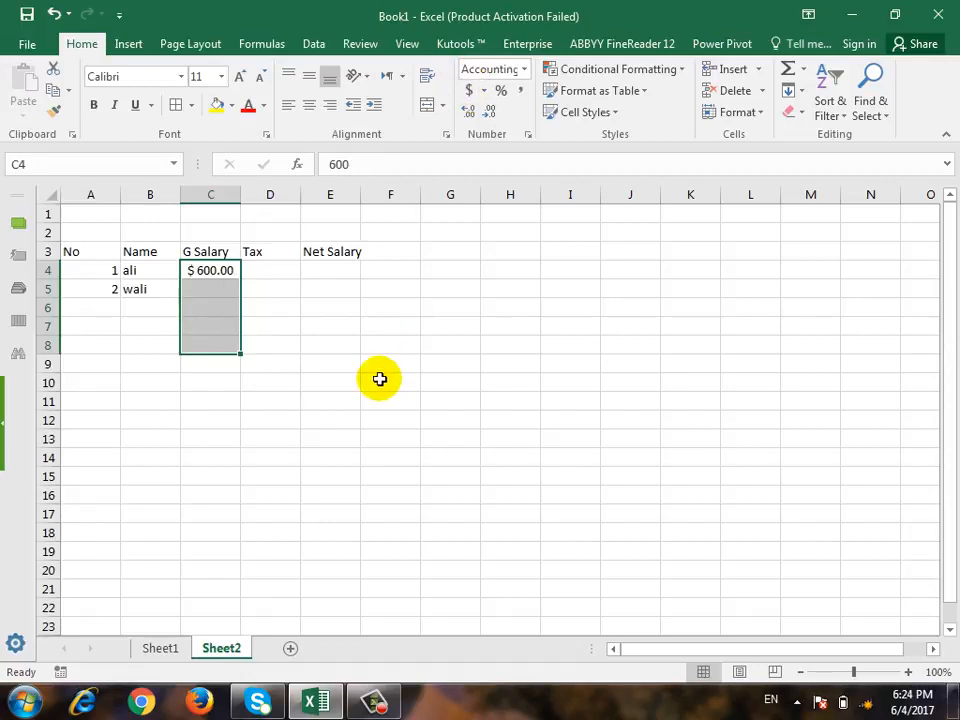
{"action": "left_click", "coordinate": [214, 289]}
{"action": "type", "text": "700"}
{"action": "key", "text": "Return"}
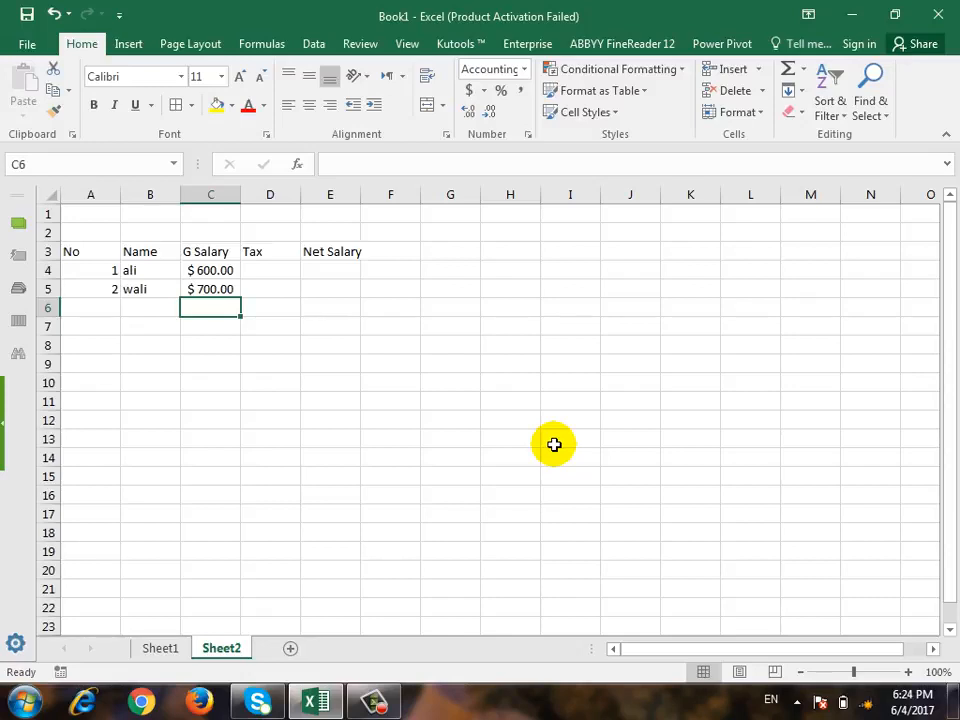
{"action": "key", "text": "ctrl+z"}
{"action": "key", "text": "ctrl+z"}
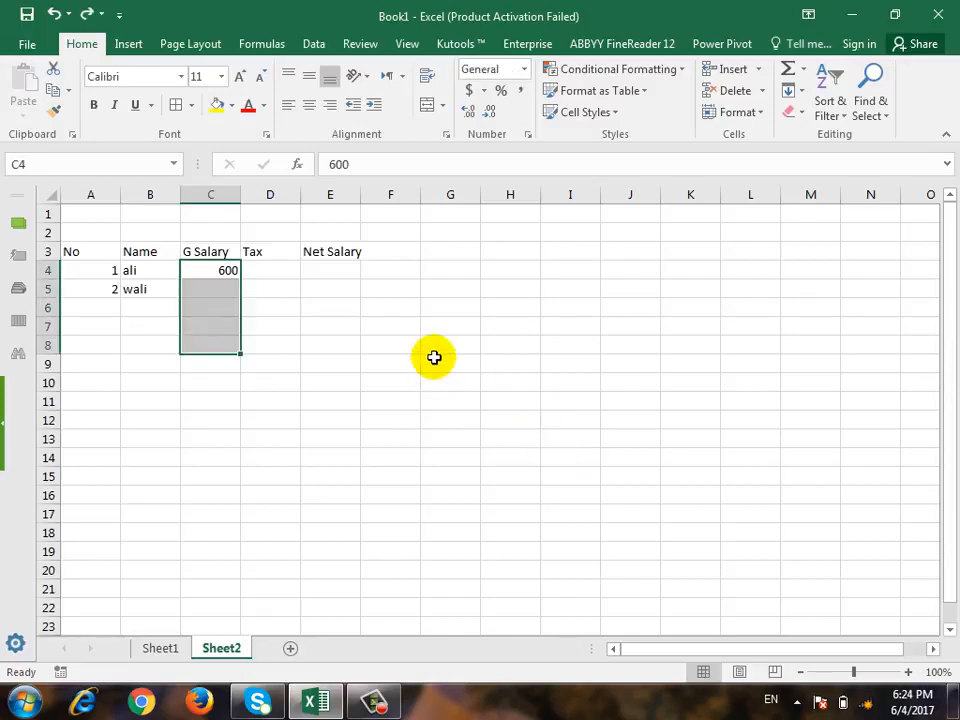
- Add the column header Average in F3
{"action": "left_click", "coordinate": [392, 251]}
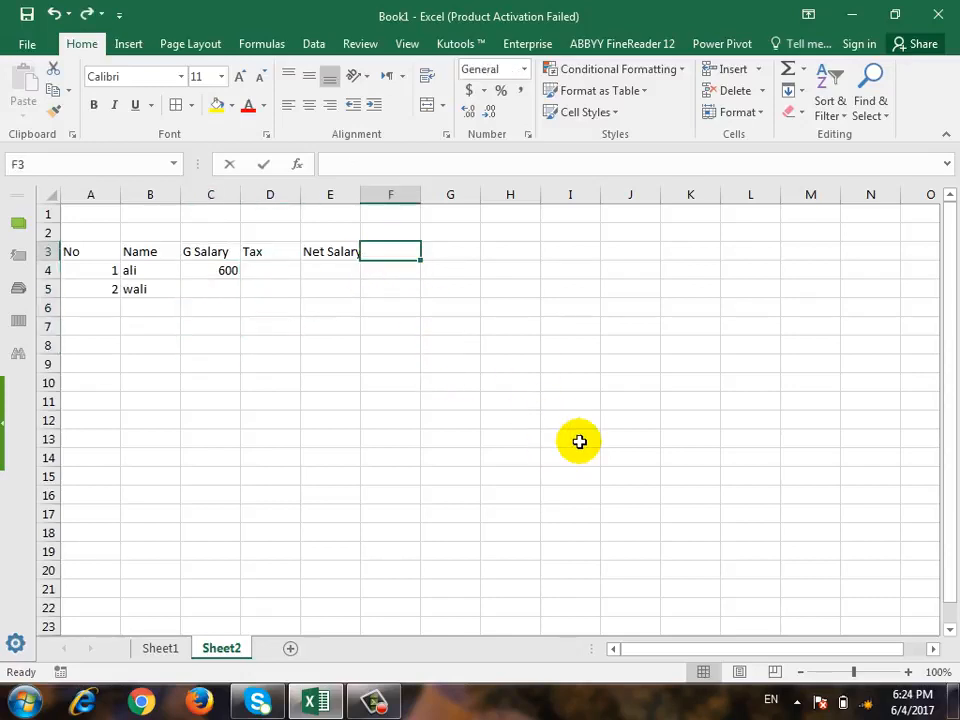
{"action": "type", "text": "Av"}
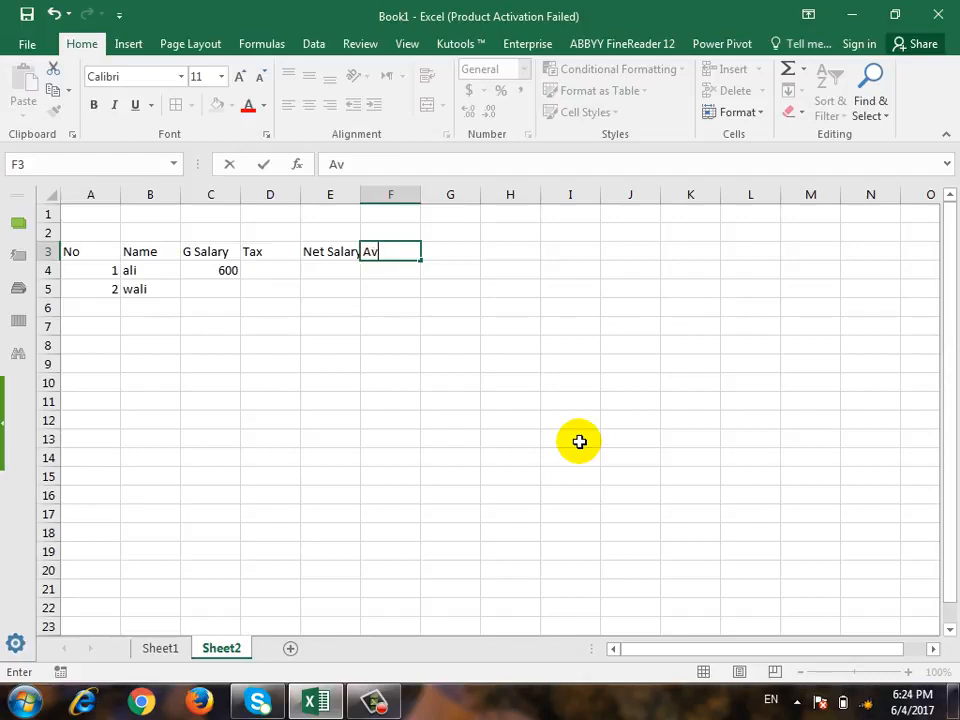
{"action": "type", "text": "erage"}
{"action": "key", "text": "Return"}
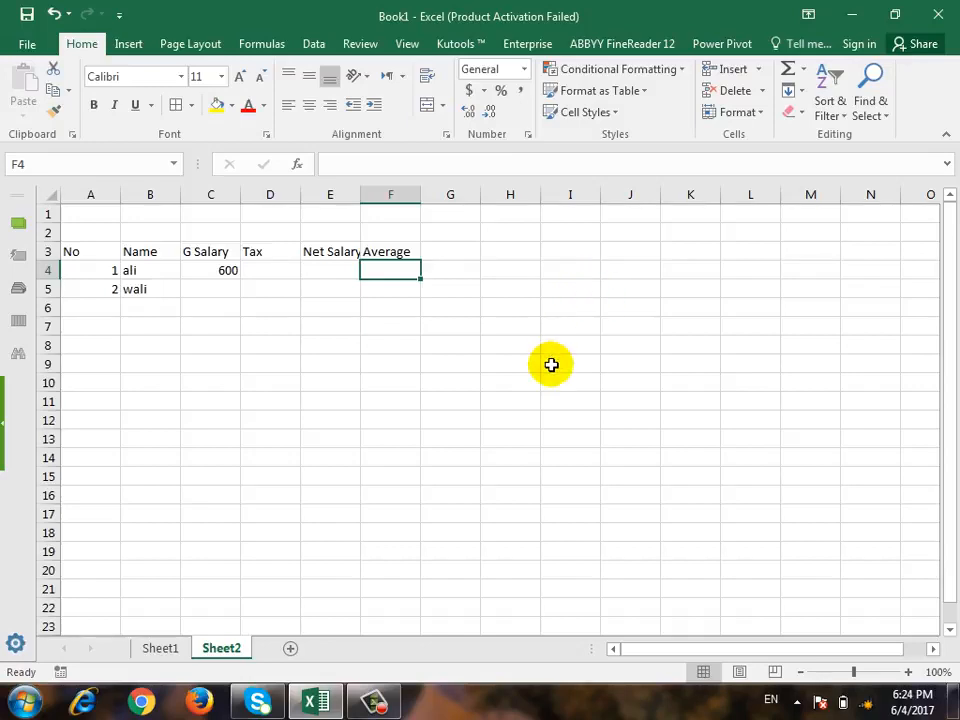
- Format F4:F9 as Percentage, trying it with 6 in F4 and undoing that entry
{"action": "left_click_drag", "start_coordinate": [380, 272], "coordinate": [386, 360]}
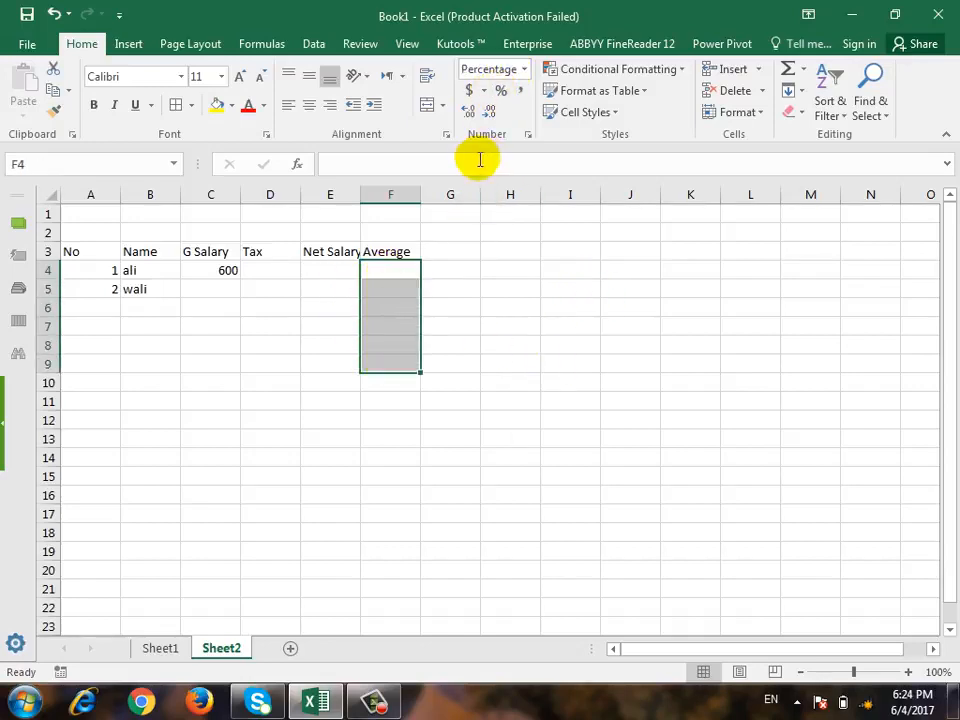
{"action": "left_click", "coordinate": [386, 270]}
{"action": "type", "text": "6"}
{"action": "key", "text": "Return"}
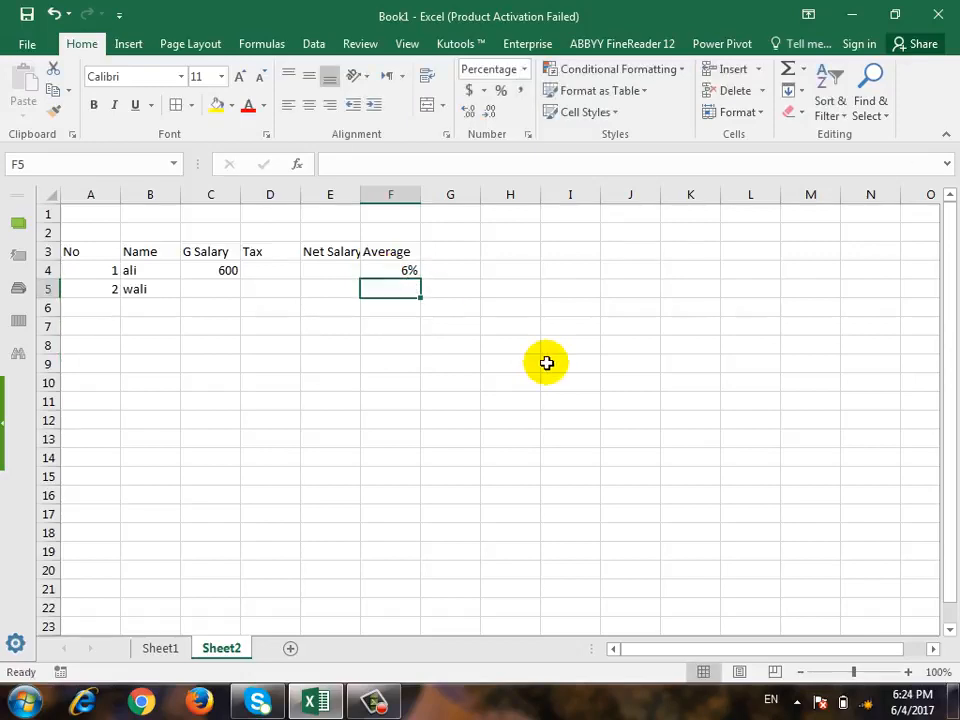
{"action": "key", "text": "ctrl+z"}
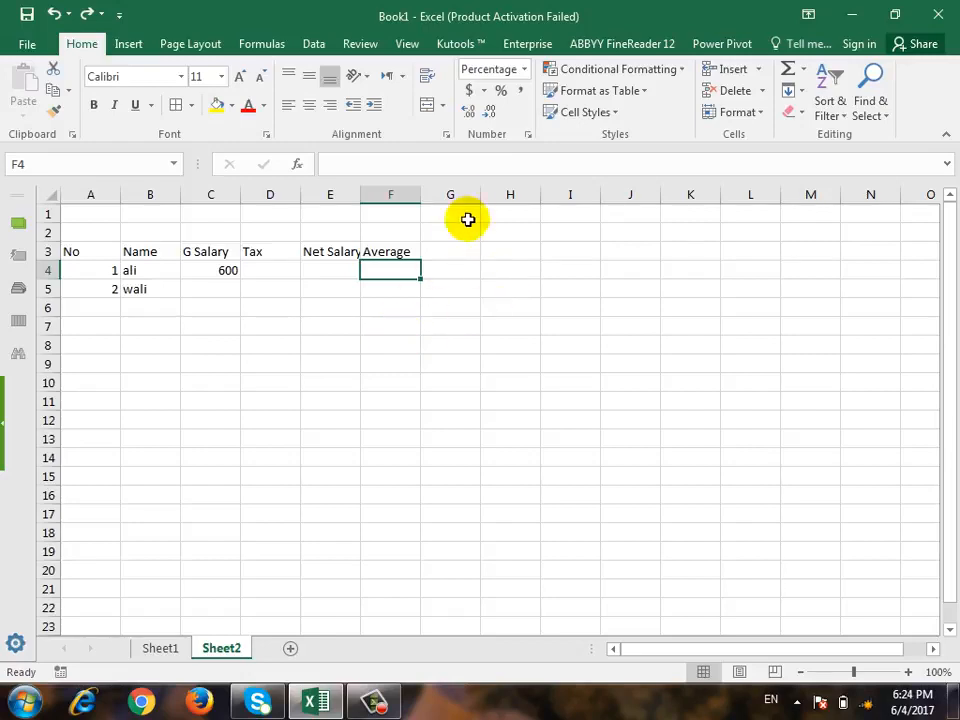
- Apply Comma Style to F4 and enter 533456767 in it
{"action": "left_click", "coordinate": [518, 92]}
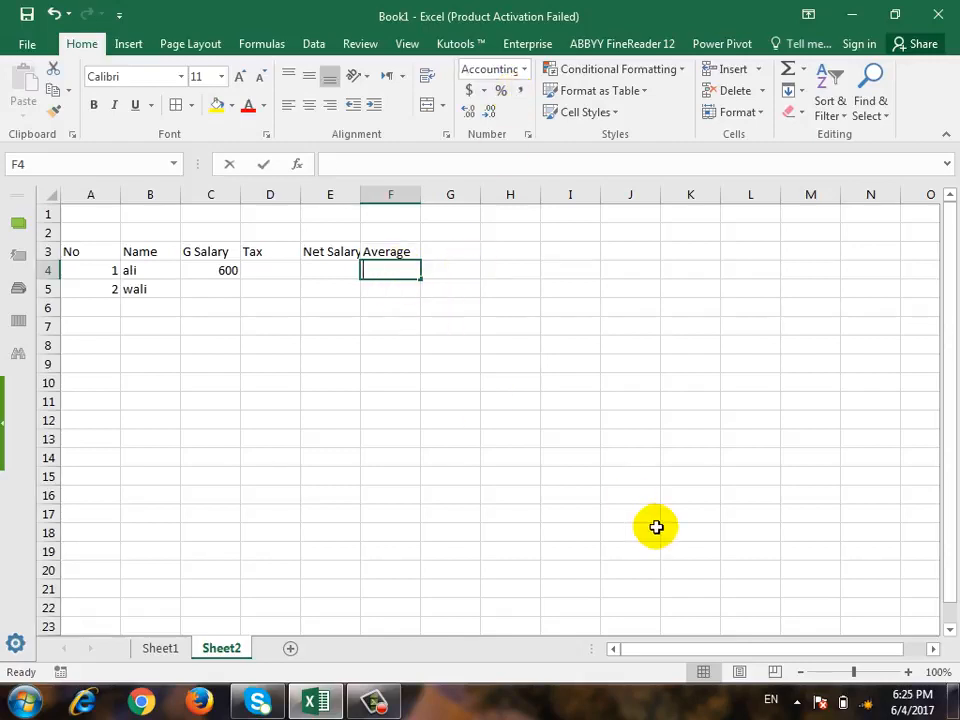
{"action": "type", "text": "533456767"}
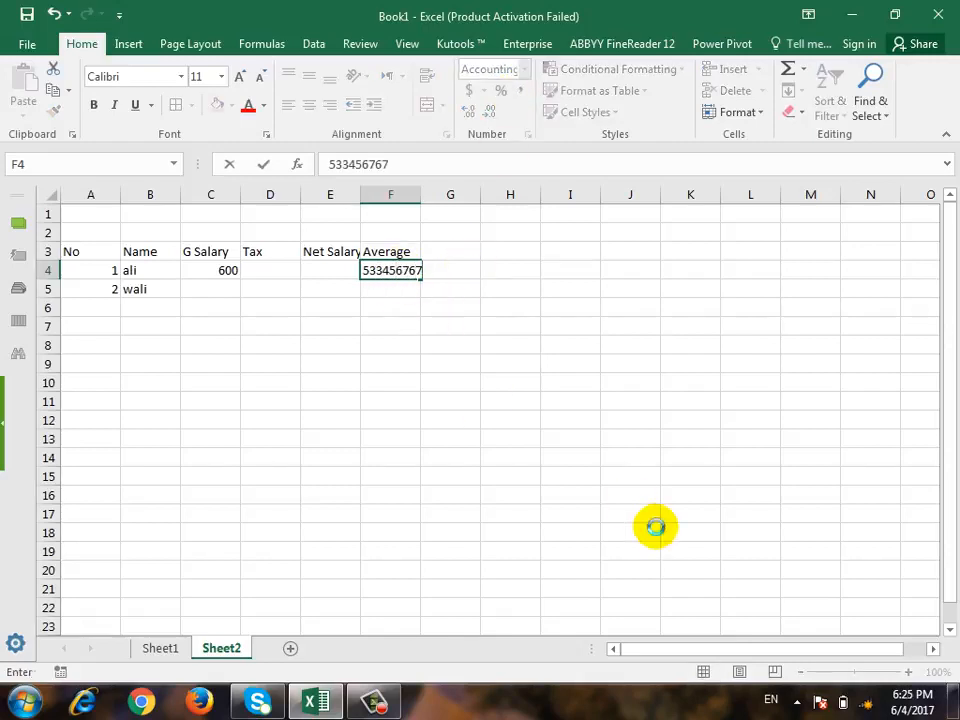
{"action": "key", "text": "Return"}
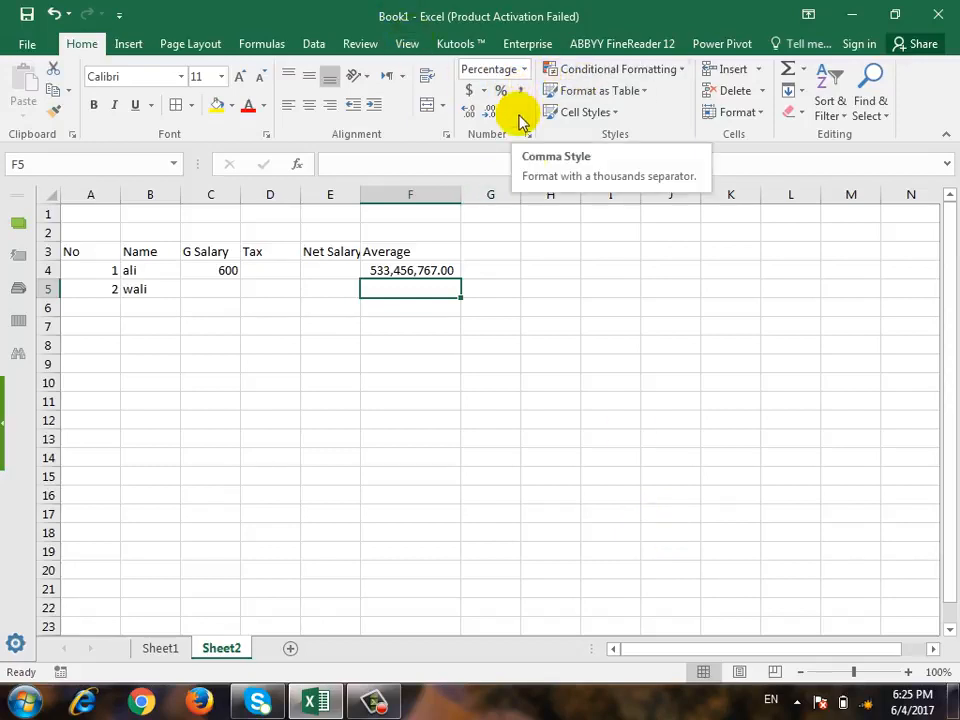
- Increase F4's decimals to four, decrease them to one, and return them to two
{"action": "left_click", "coordinate": [445, 269]}
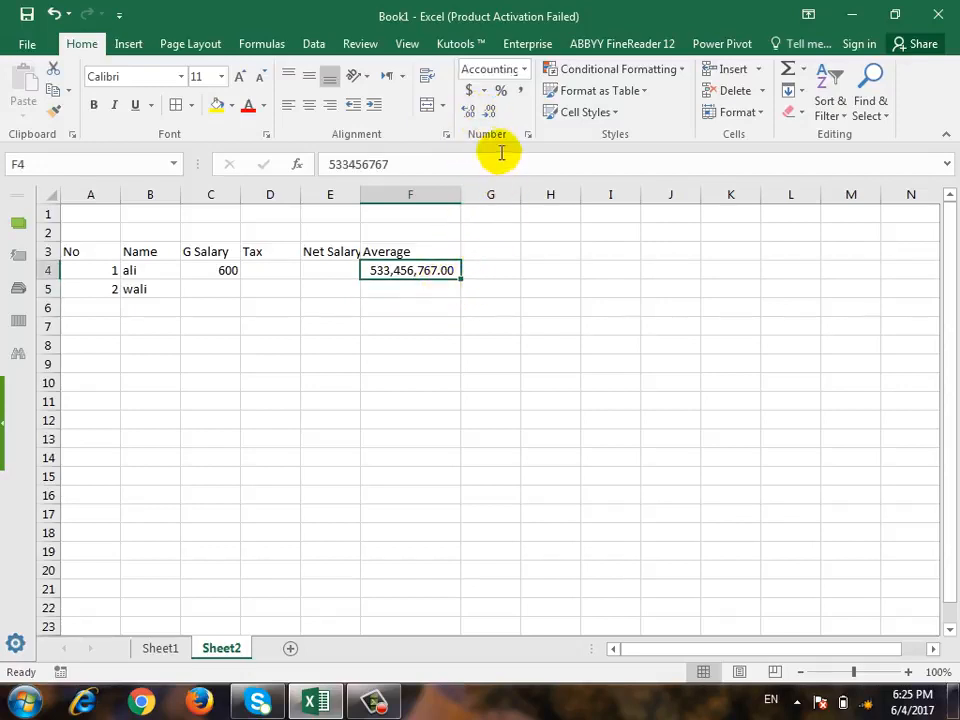
{"action": "left_click", "coordinate": [469, 114]}
{"action": "left_click", "coordinate": [470, 115]}
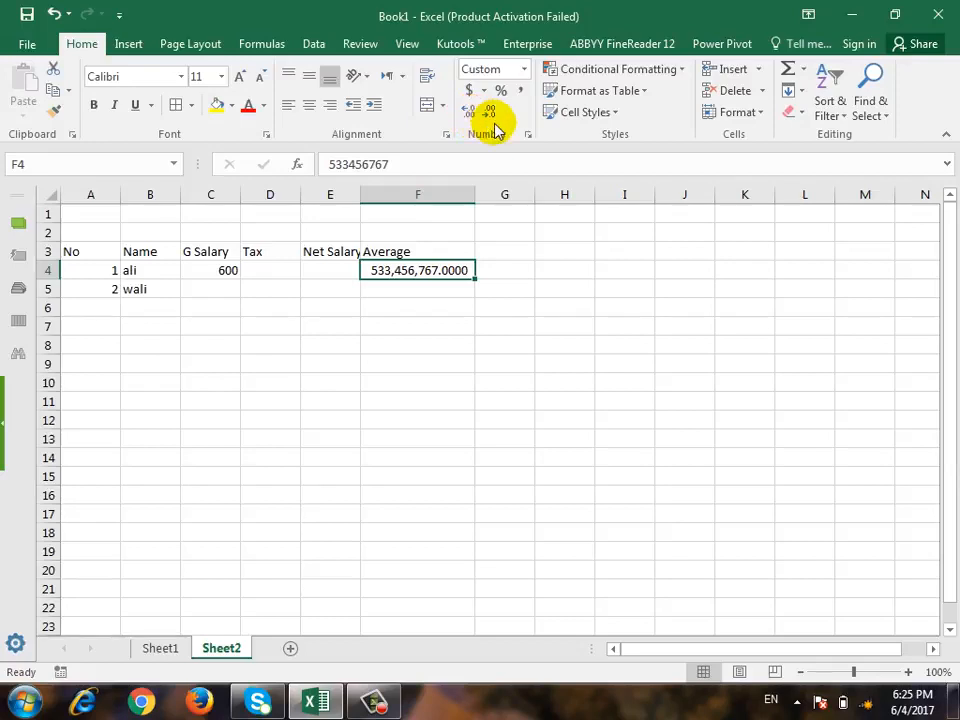
{"action": "left_click", "coordinate": [493, 118]}
{"action": "left_click", "coordinate": [493, 118]}
{"action": "left_click", "coordinate": [494, 119]}
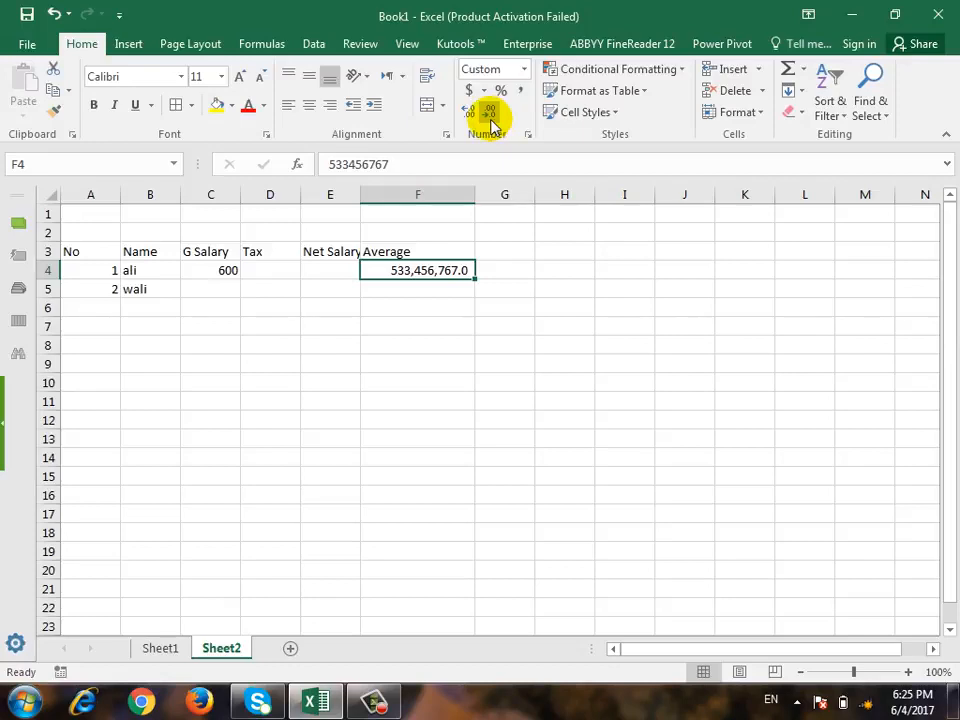
{"action": "left_click", "coordinate": [471, 120]}
- Review the available number formats and the Number category options in Format Cells for F4 without applying any
{"action": "left_click", "coordinate": [525, 70]}
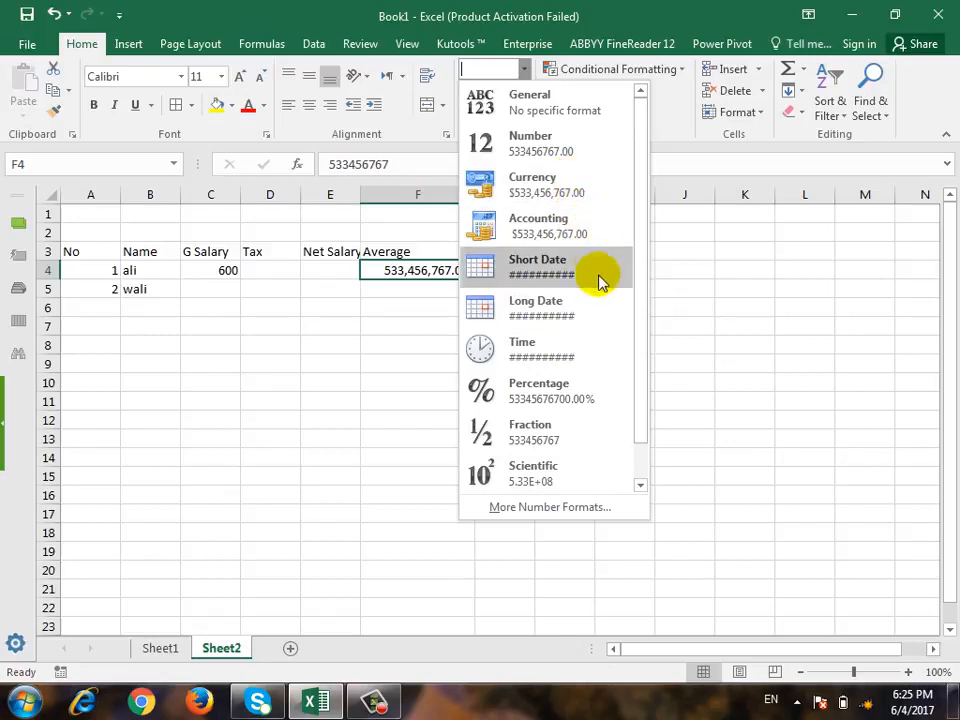
{"action": "left_click", "coordinate": [690, 312]}
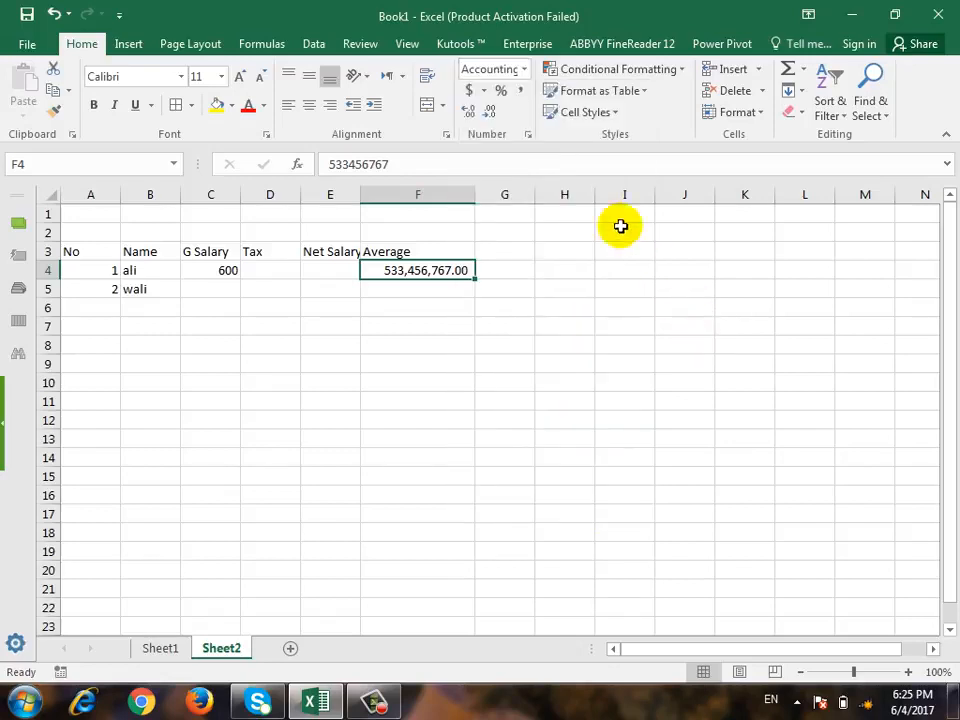
{"action": "left_click", "coordinate": [528, 140]}
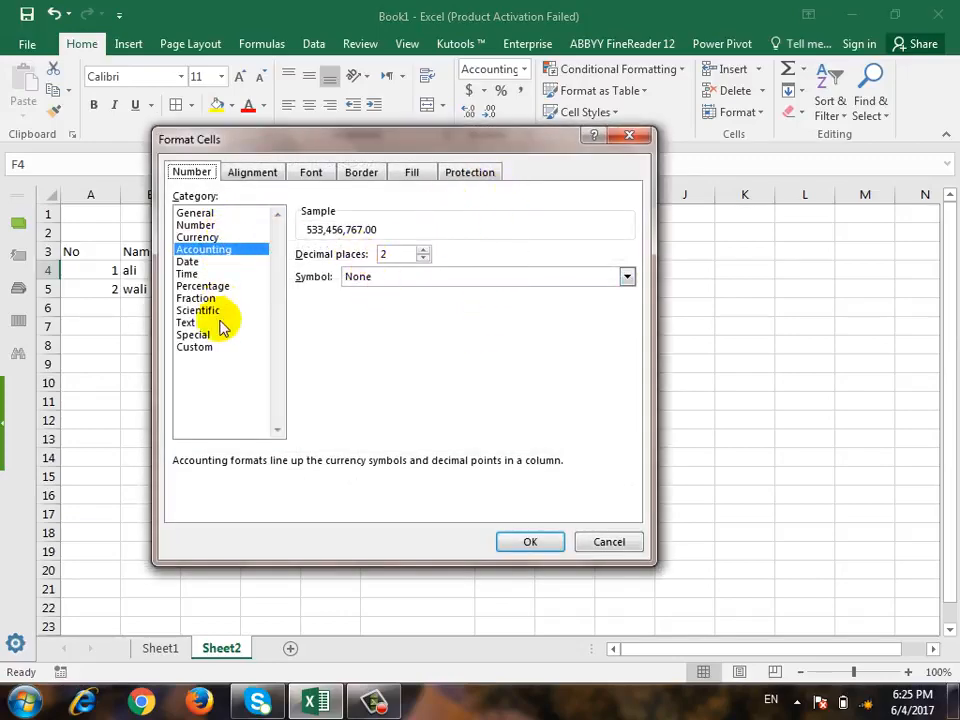
{"action": "left_click", "coordinate": [214, 226]}
{"action": "left_click", "coordinate": [325, 313]}
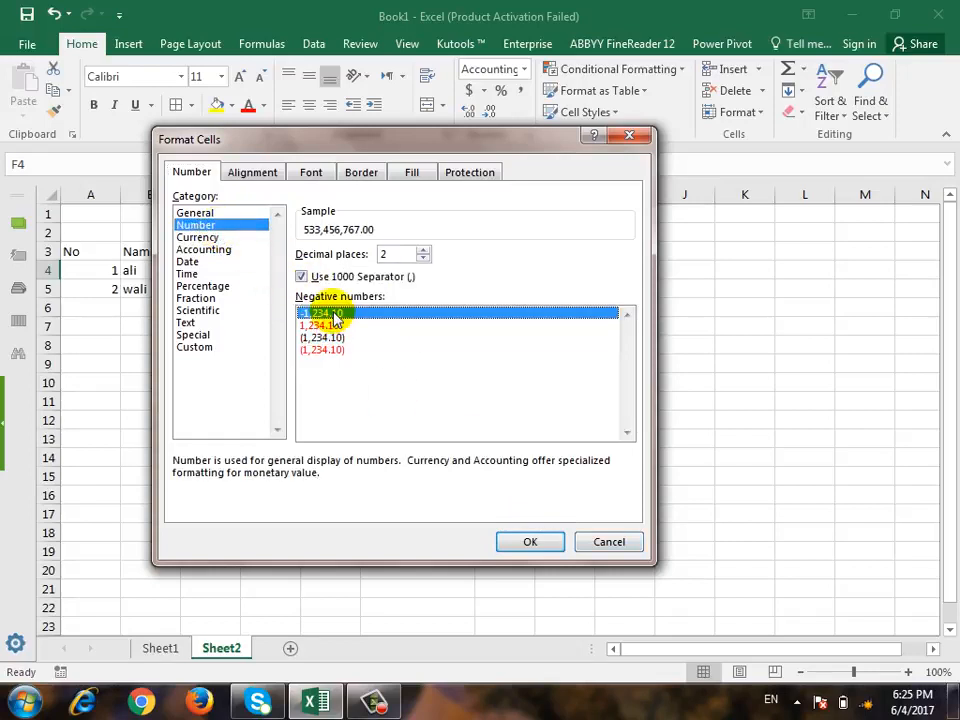
{"action": "left_click_drag", "start_coordinate": [437, 150], "coordinate": [440, 204]}
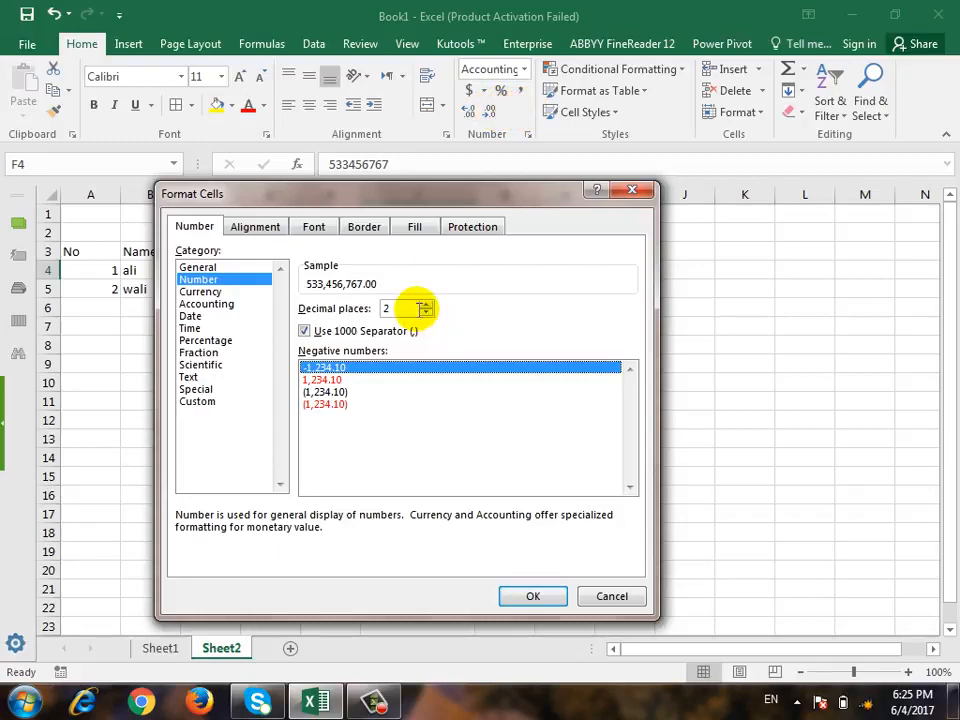
{"action": "left_click", "coordinate": [607, 600]}
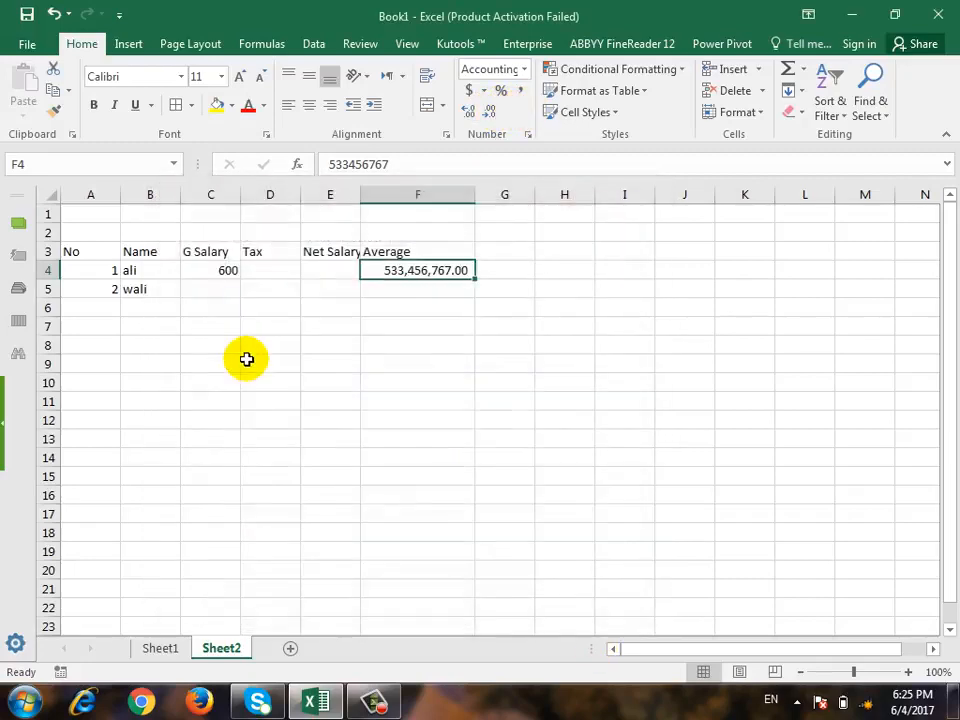
- Format the Tax cells D4:D9 as Number with 3 decimal places
{"action": "left_click_drag", "start_coordinate": [285, 270], "coordinate": [281, 366]}
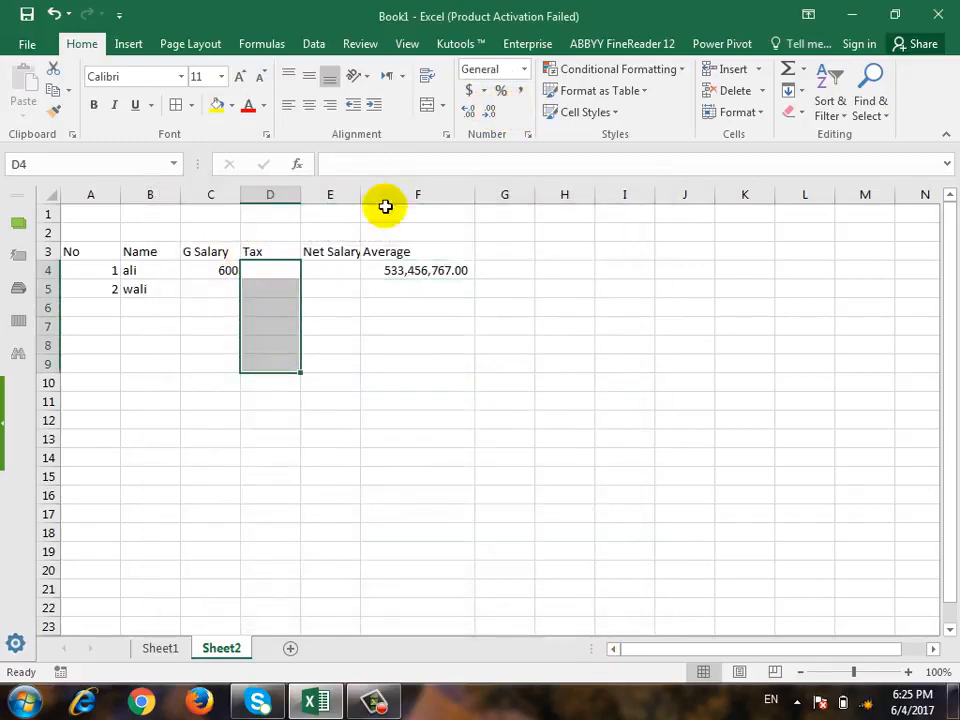
{"action": "left_click", "coordinate": [527, 134]}
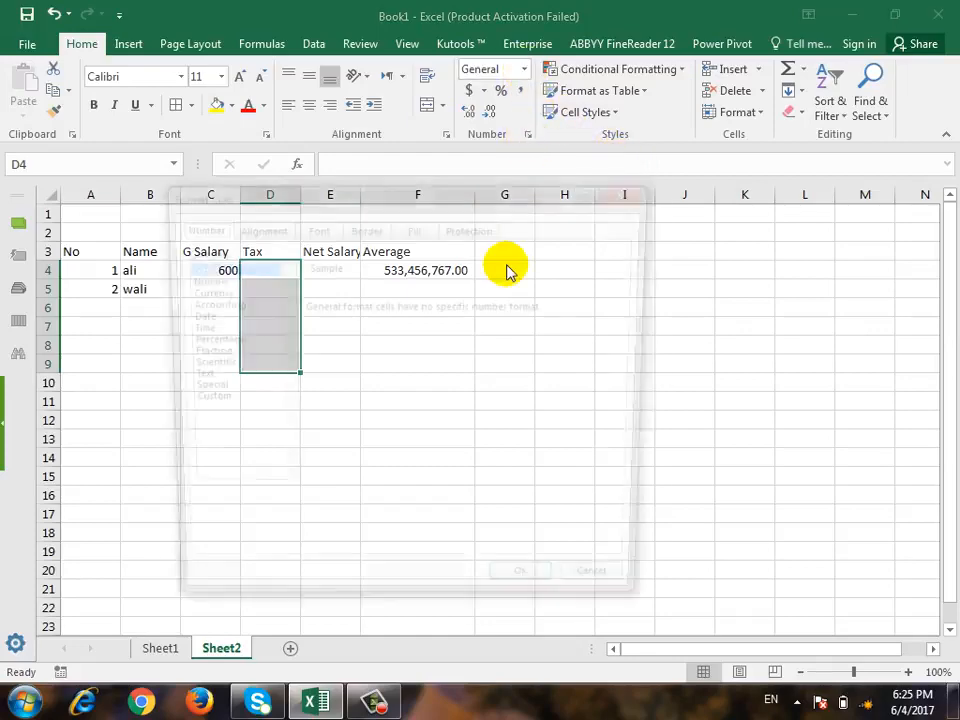
{"action": "left_click", "coordinate": [222, 279]}
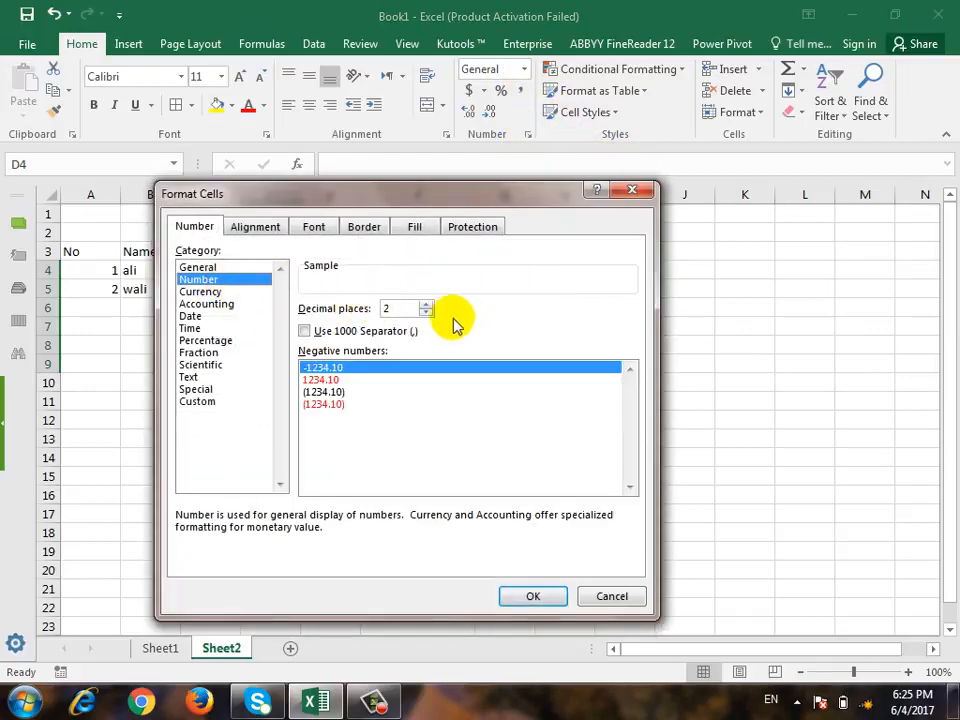
{"action": "left_click", "coordinate": [425, 304]}
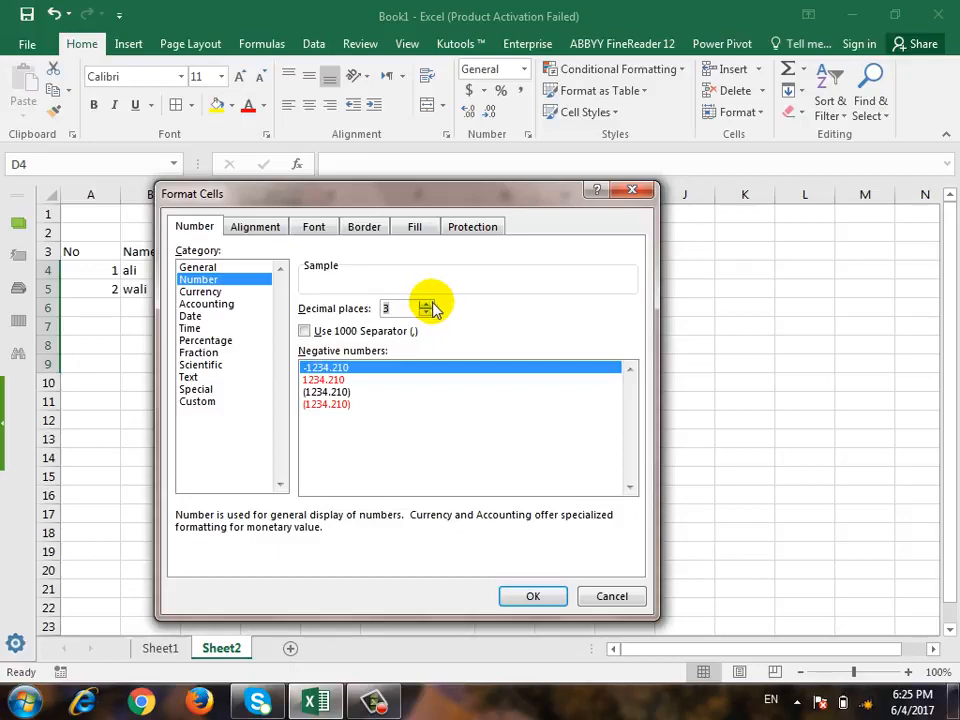
{"action": "left_click", "coordinate": [531, 598]}
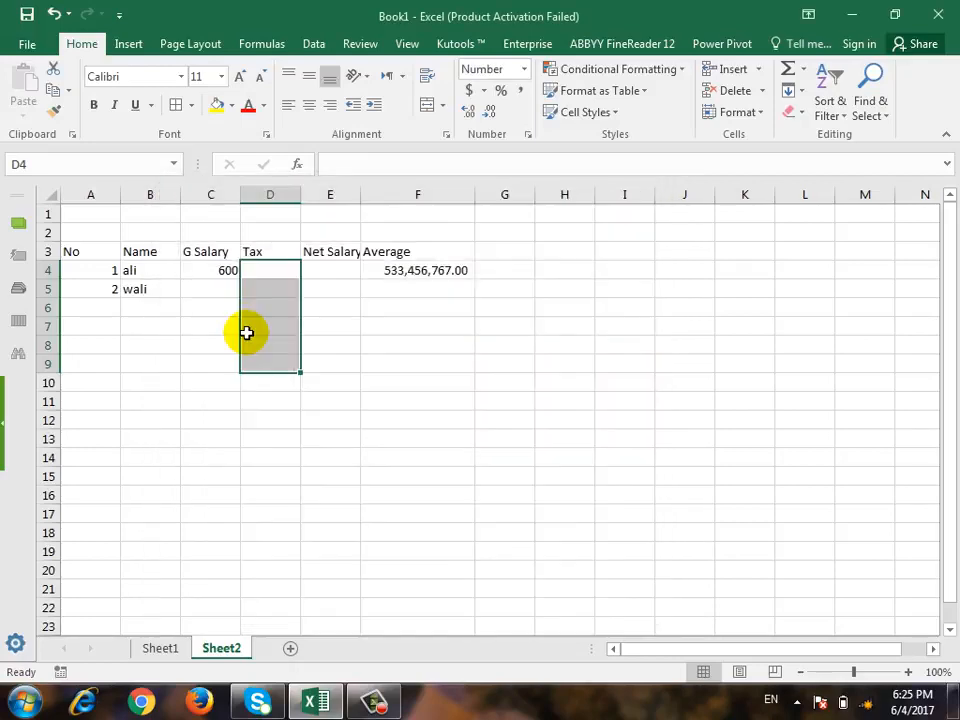
- Test the Tax format with 5 in D4, and undo both the entry and the number format
{"action": "left_click", "coordinate": [266, 277]}
{"action": "type", "text": "5"}
{"action": "key", "text": "Return"}
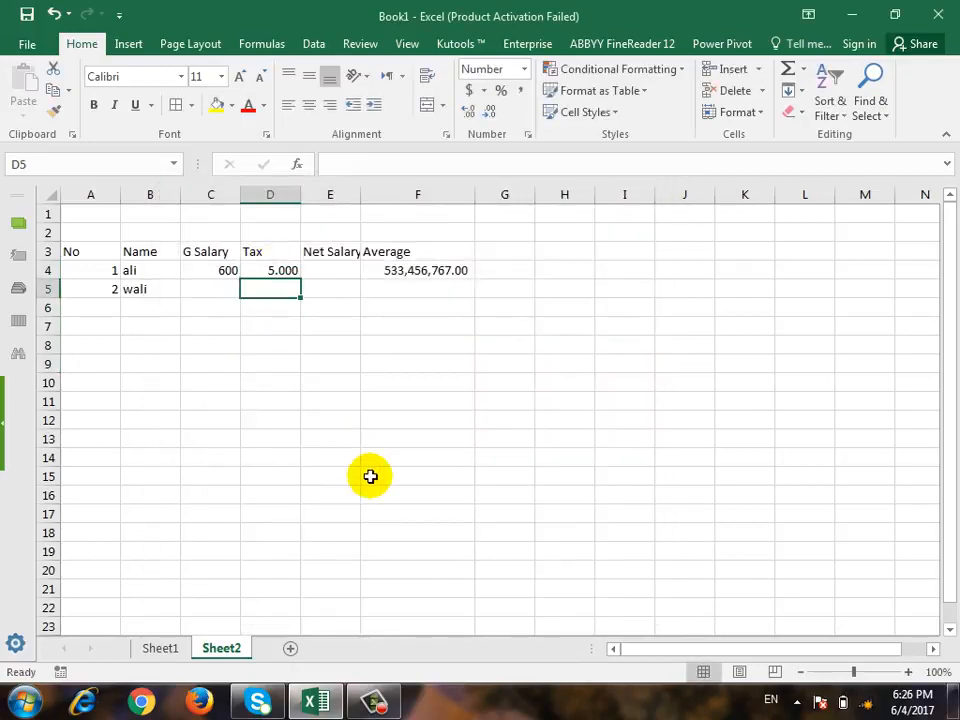
{"action": "key", "text": "ctrl+z"}
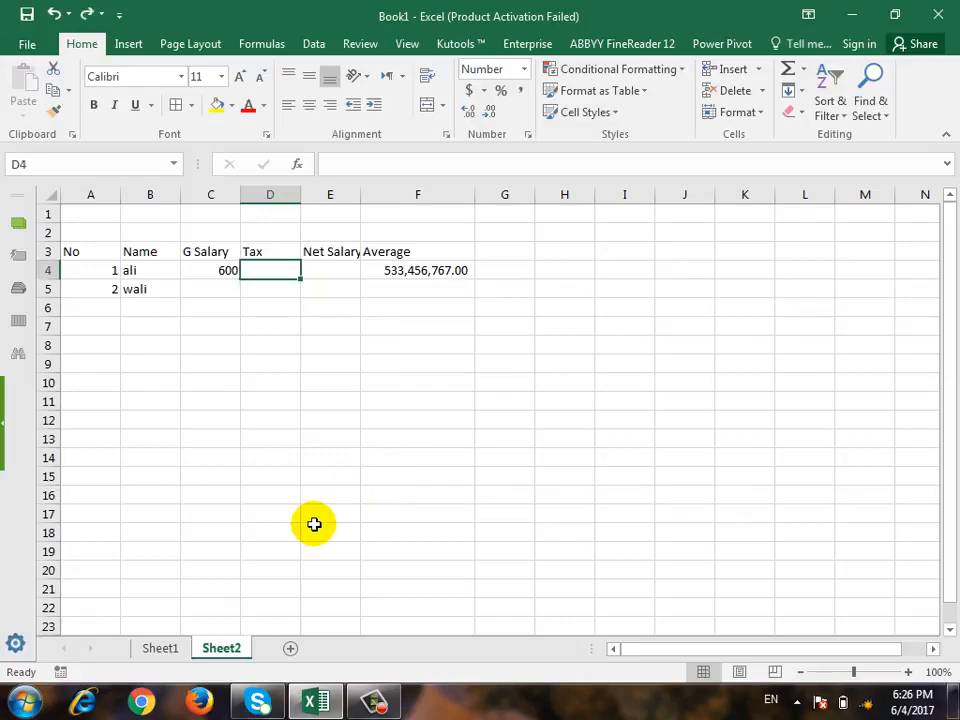
{"action": "key", "text": "ctrl+z"}
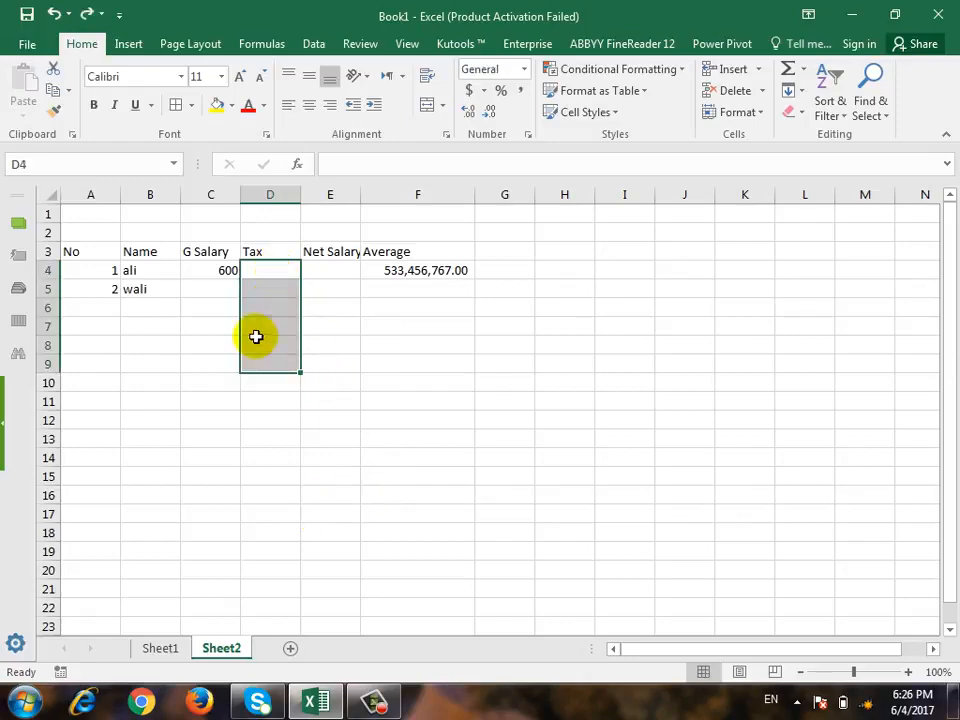
- Format the Tax cells D4:D9 as Currency with the AFN symbol and 2 decimal places
{"action": "key", "text": "ctrl+1"}
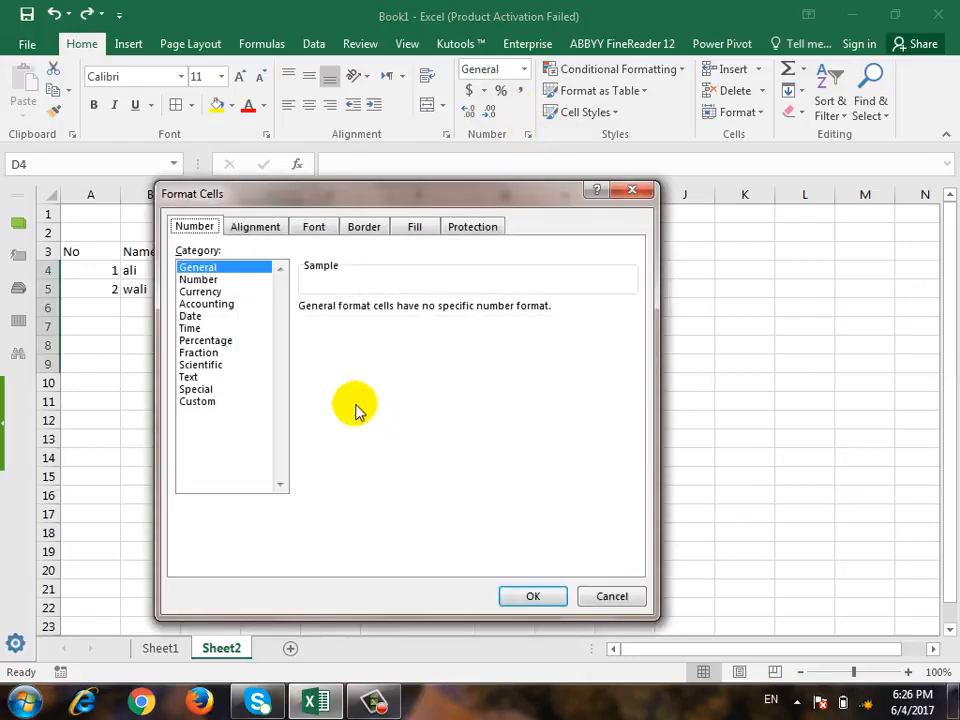
{"action": "left_click", "coordinate": [215, 292]}
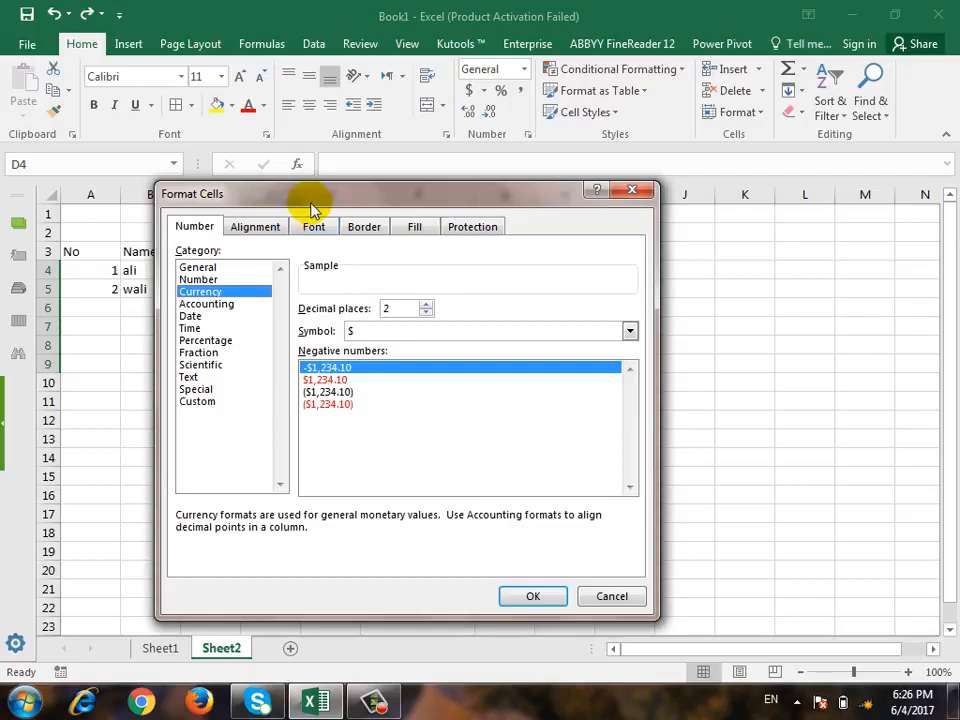
{"action": "left_click_drag", "start_coordinate": [310, 210], "coordinate": [309, 228]}
{"action": "left_click", "coordinate": [629, 348]}
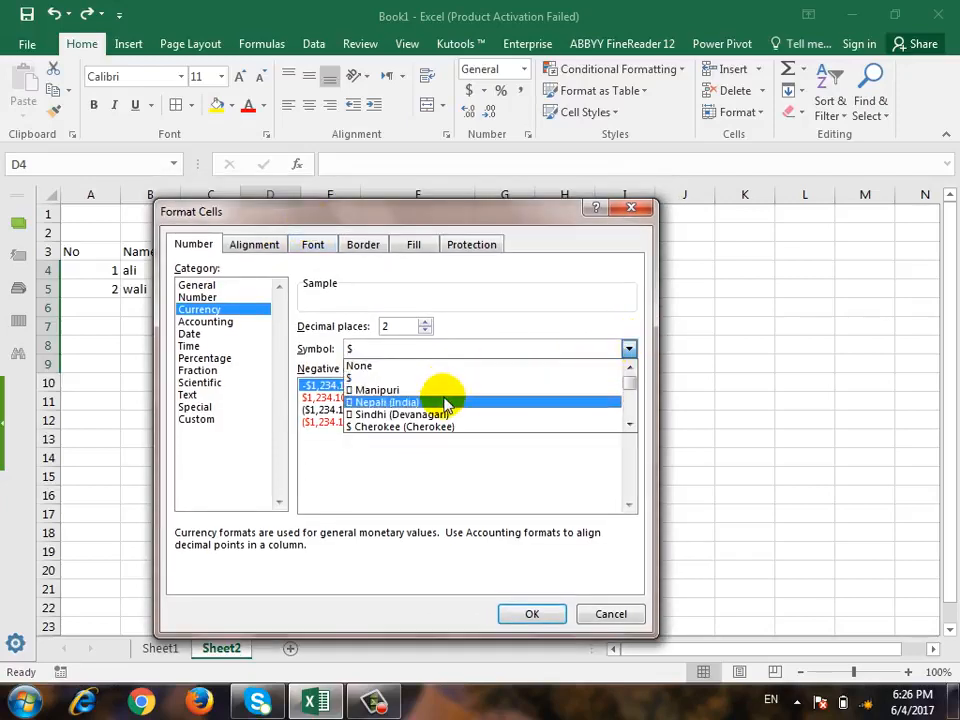
{"action": "scroll", "coordinate": [447, 403], "scroll_direction": "down", "scroll_amount": 10}
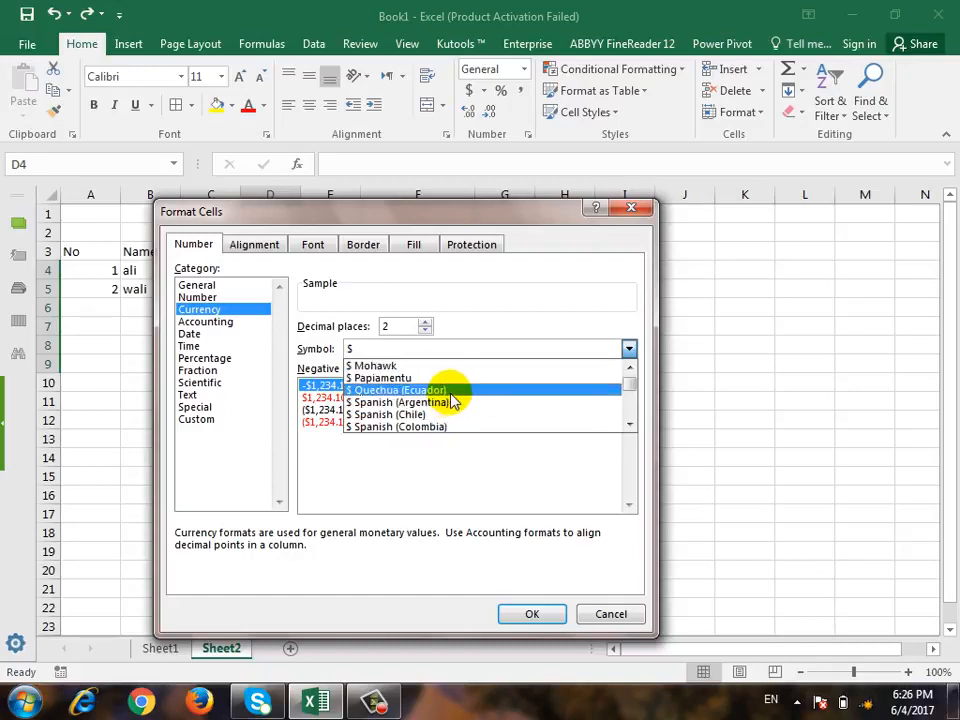
{"action": "type", "text": "af"}
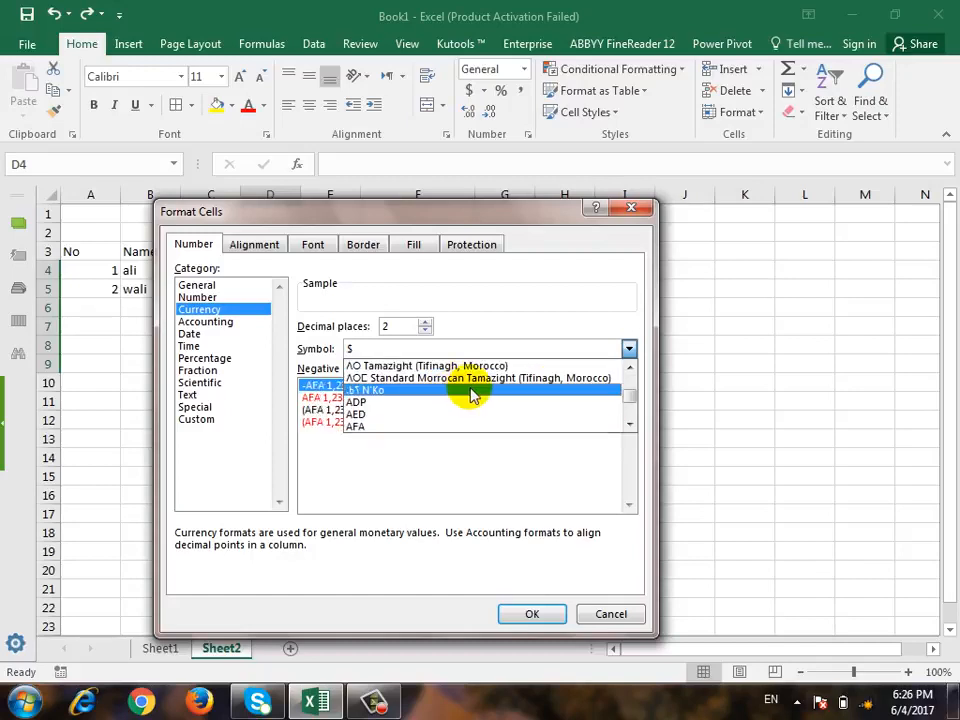
{"action": "left_click", "coordinate": [629, 424]}
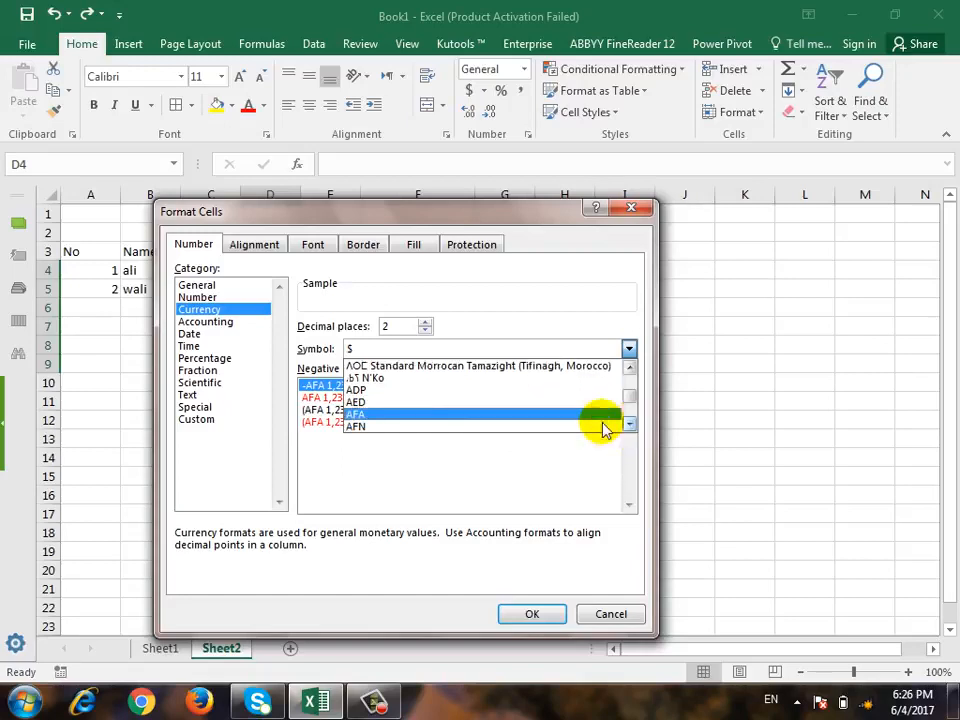
{"action": "left_click", "coordinate": [378, 430]}
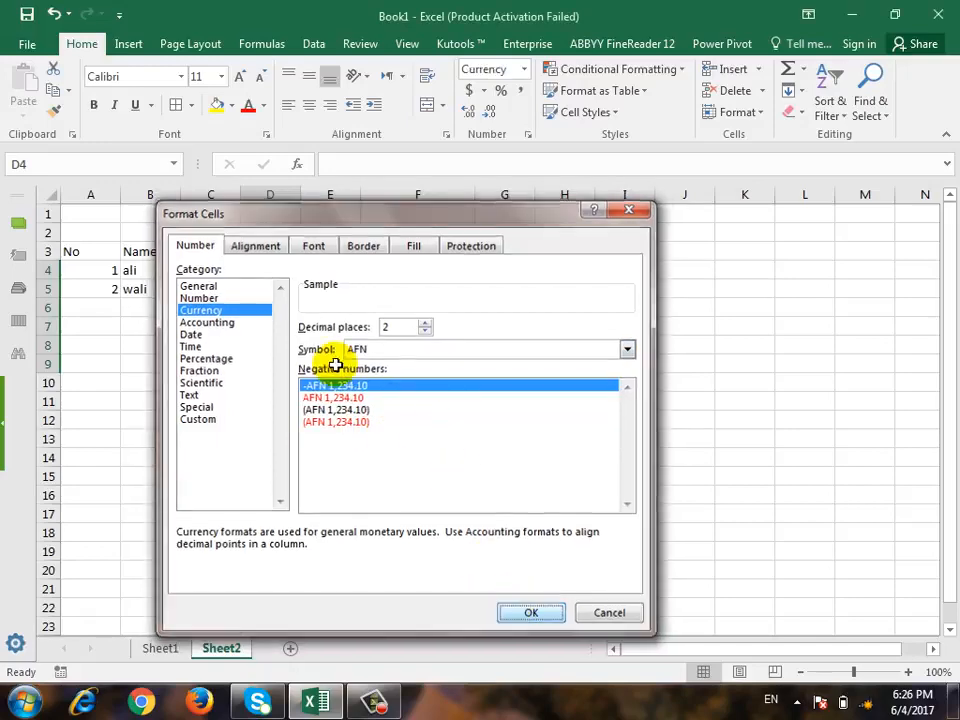
{"action": "key", "text": "Return"}
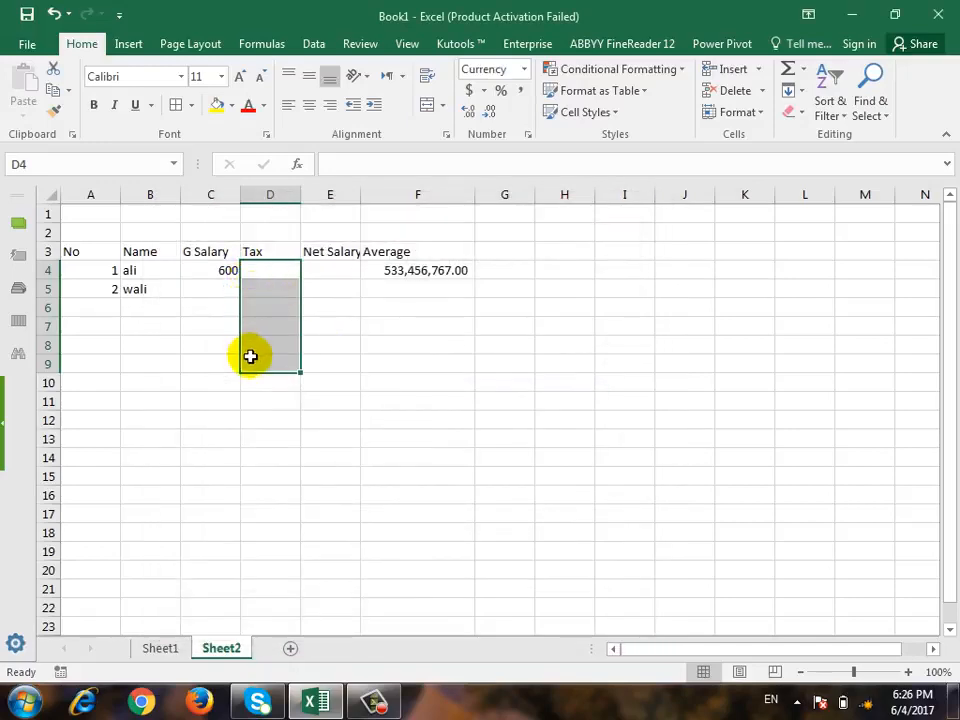
- Add all borders to D4:D9, and enter taxes of 60 in D4 and 400 in D5
{"action": "left_click", "coordinate": [176, 104]}
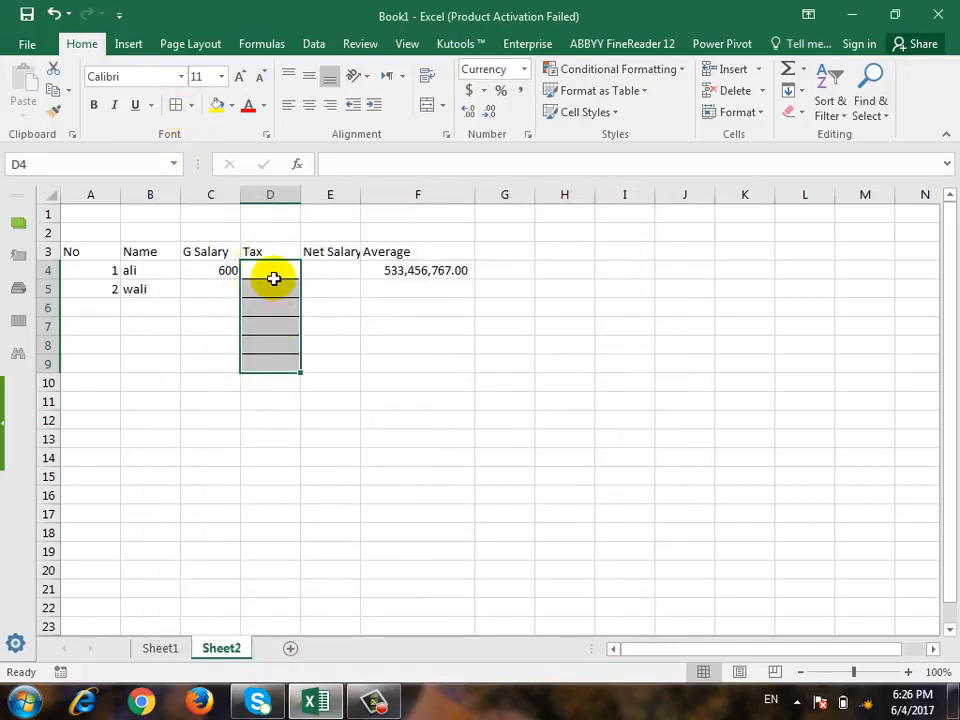
{"action": "left_click", "coordinate": [274, 276]}
{"action": "type", "text": "60"}
{"action": "key", "text": "Return"}
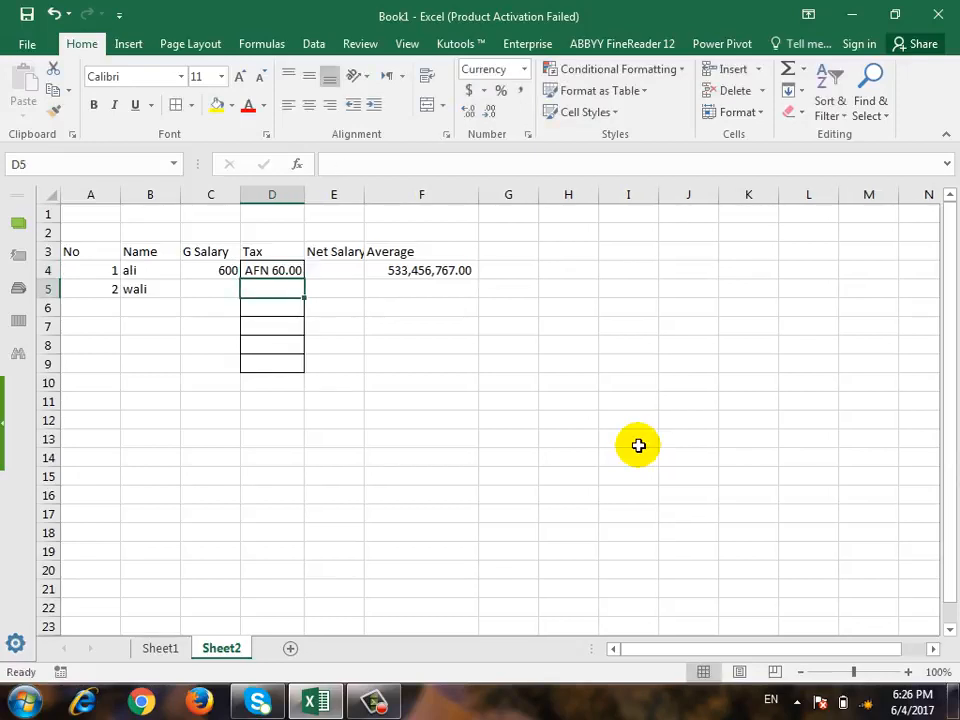
{"action": "type", "text": "400"}
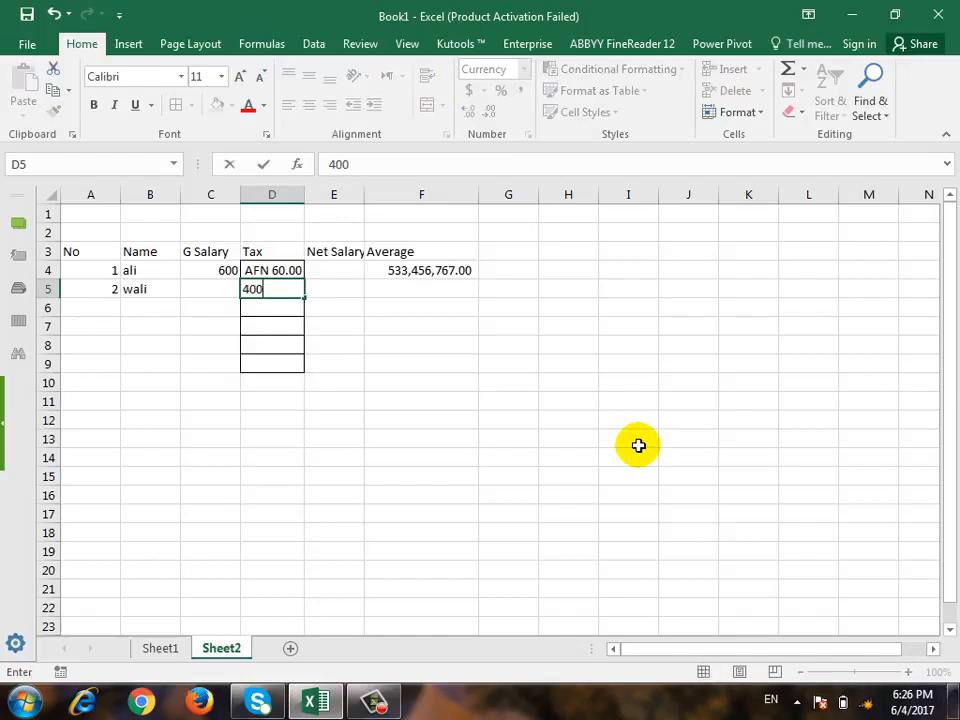
{"action": "key", "text": "Return"}
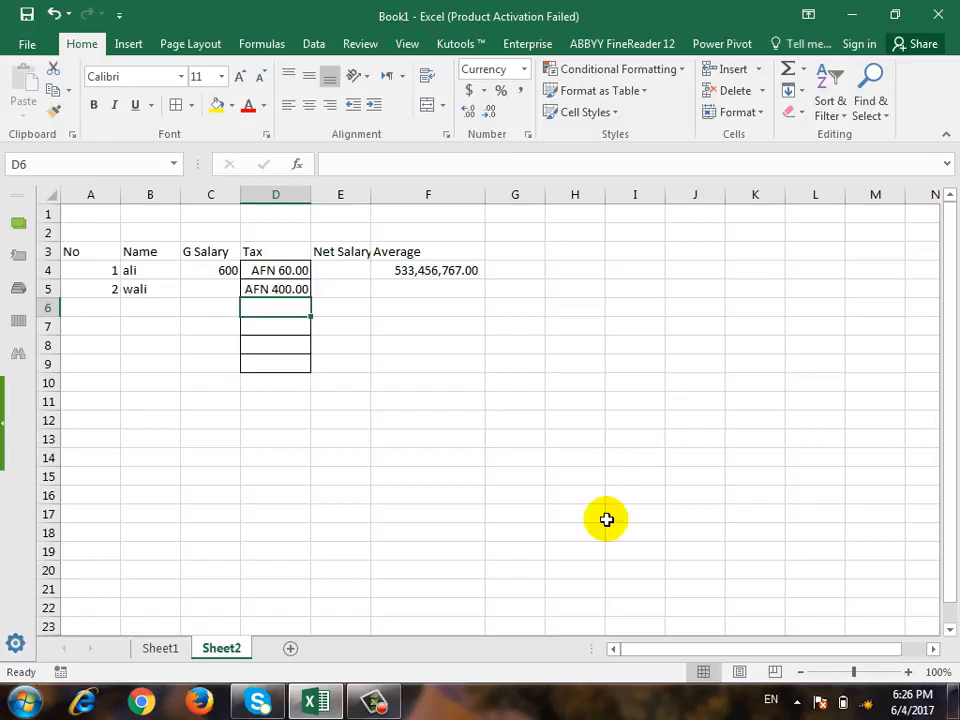
- Enter 60 AFN in H10 and 80 AFN in J11 with the currency code as part of the entry
{"action": "left_click", "coordinate": [540, 417]}
{"action": "left_click", "coordinate": [567, 386]}
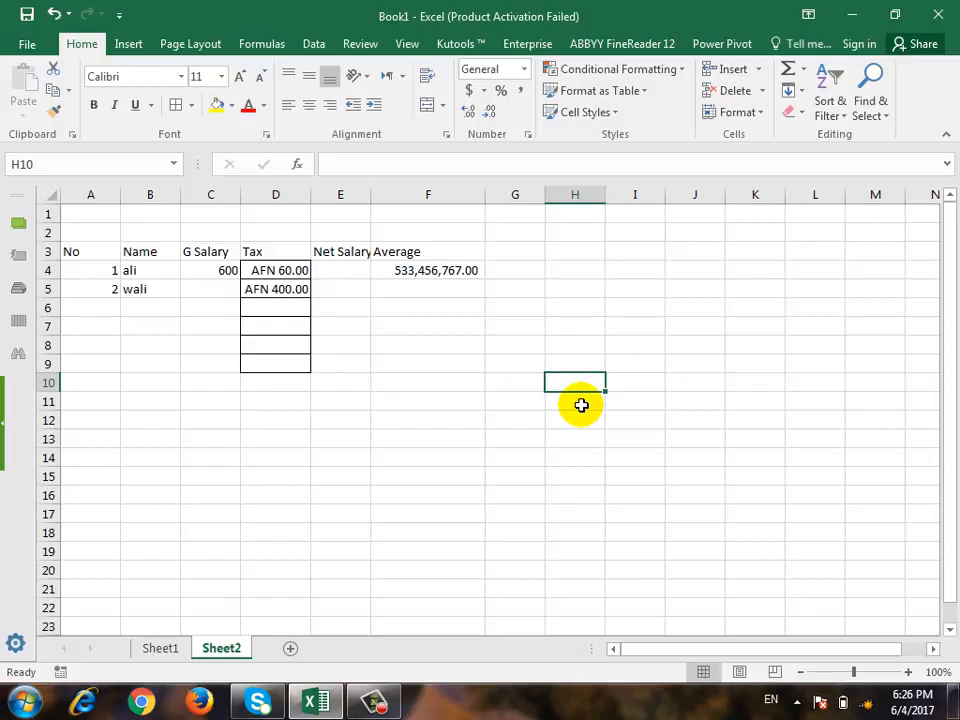
{"action": "type", "text": "60 AFN"}
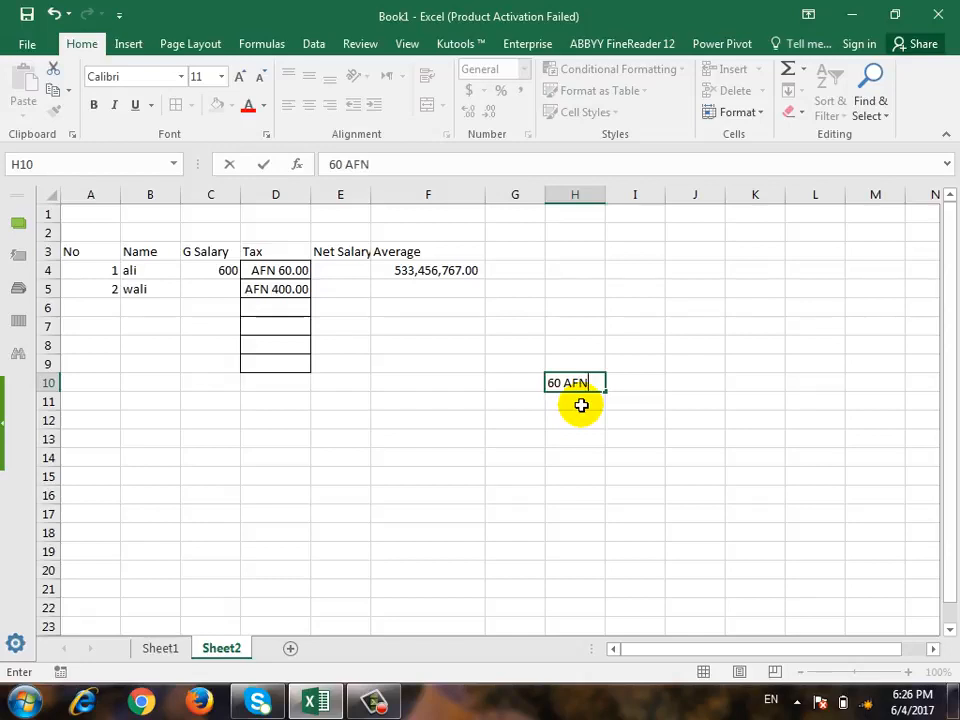
{"action": "key", "text": "Return"}
{"action": "key", "text": "Right"}
{"action": "key", "text": "Up"}
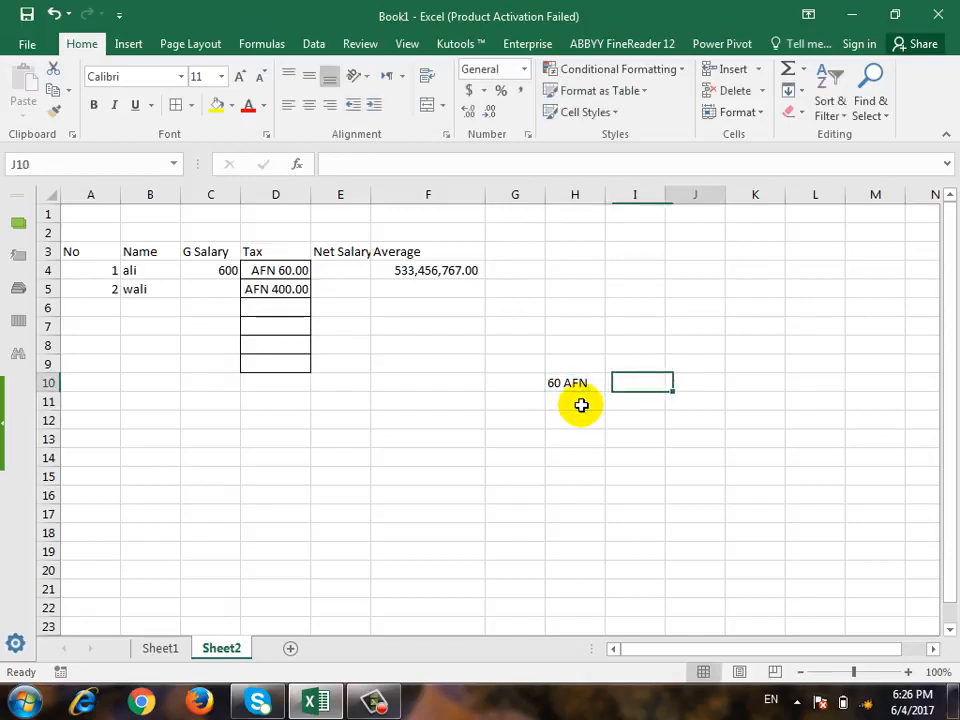
{"action": "key", "text": "Right"}
{"action": "key", "text": "Down"}
{"action": "type", "text": "80"}
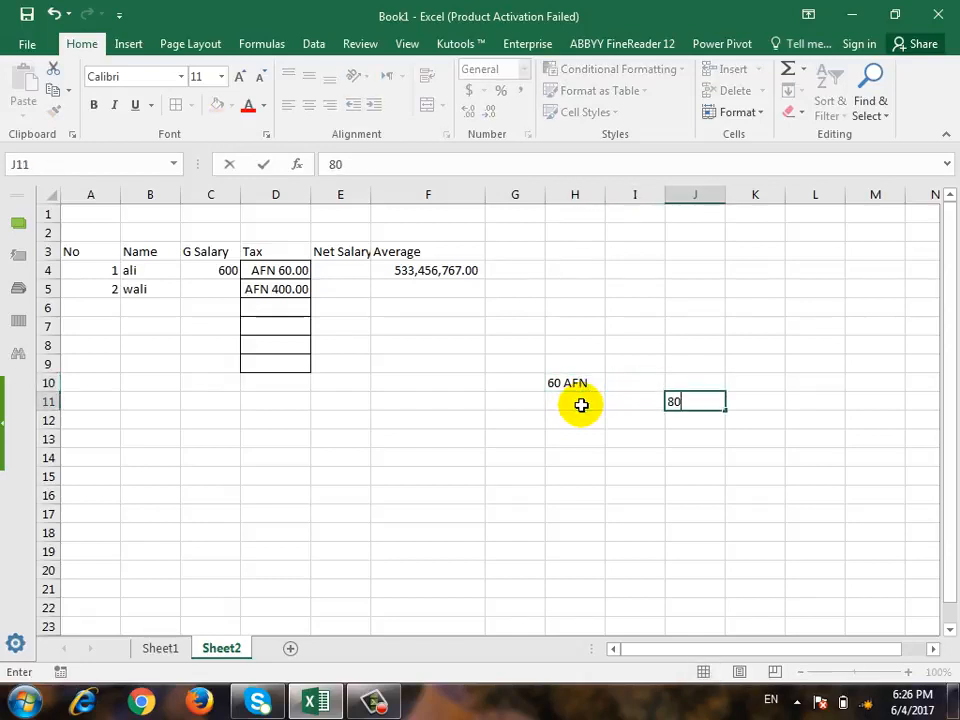
{"action": "type", "text": " AF"}
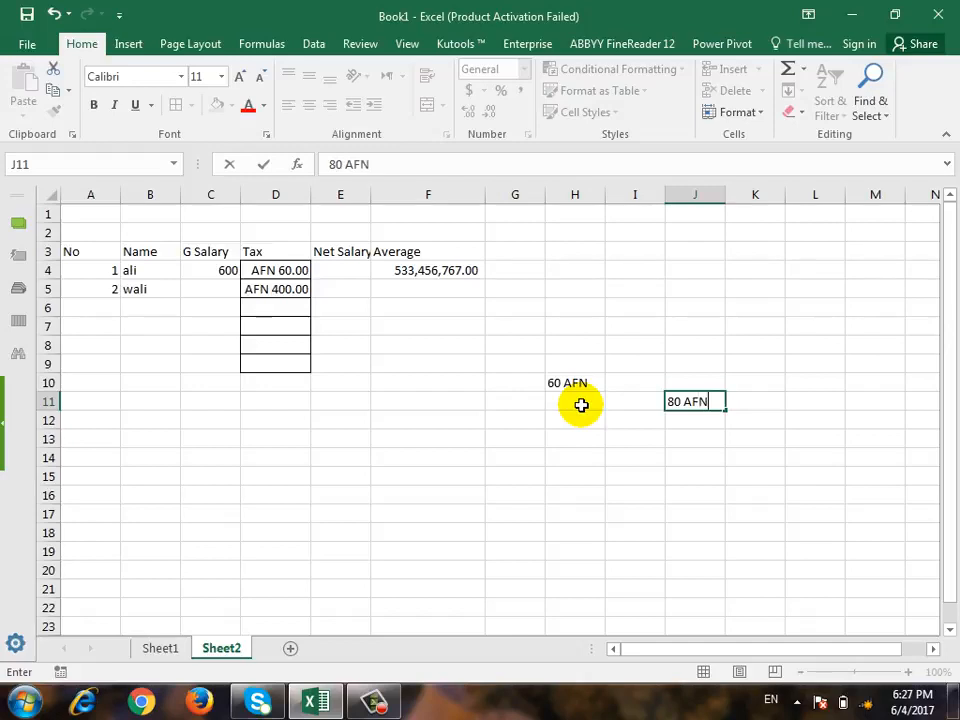
{"action": "type", "text": "N"}
{"action": "key", "text": "Return"}
- Add the two AFN entries in I13 with the formula =H10+J11
{"action": "key", "text": "Left"}
{"action": "key", "text": "Down"}
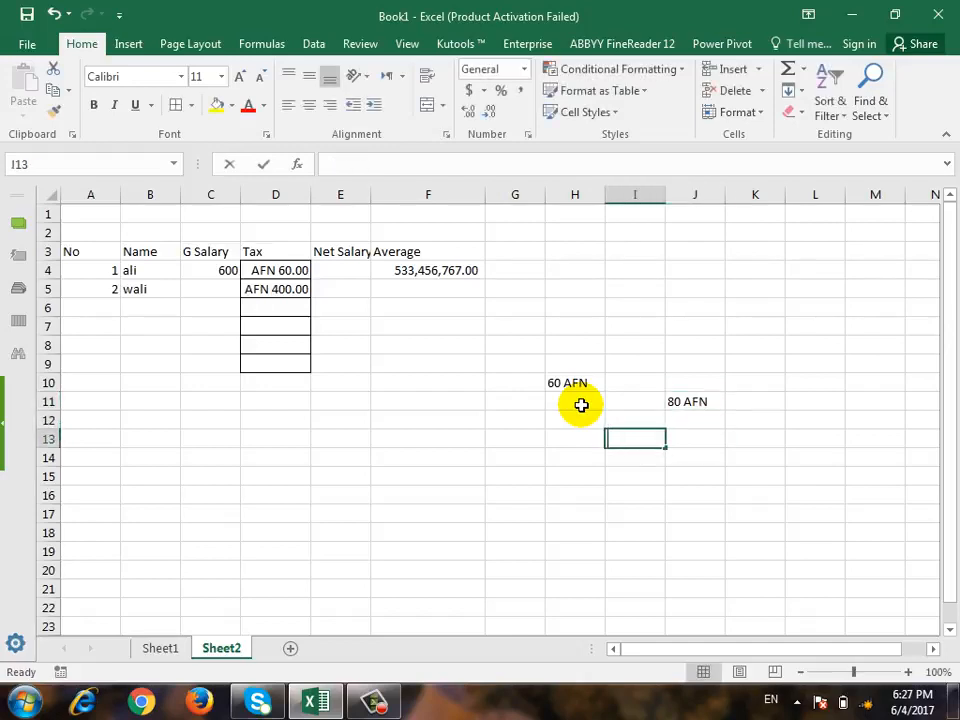
{"action": "type", "text": "="}
{"action": "left_click", "coordinate": [570, 381]}
{"action": "type", "text": "+"}
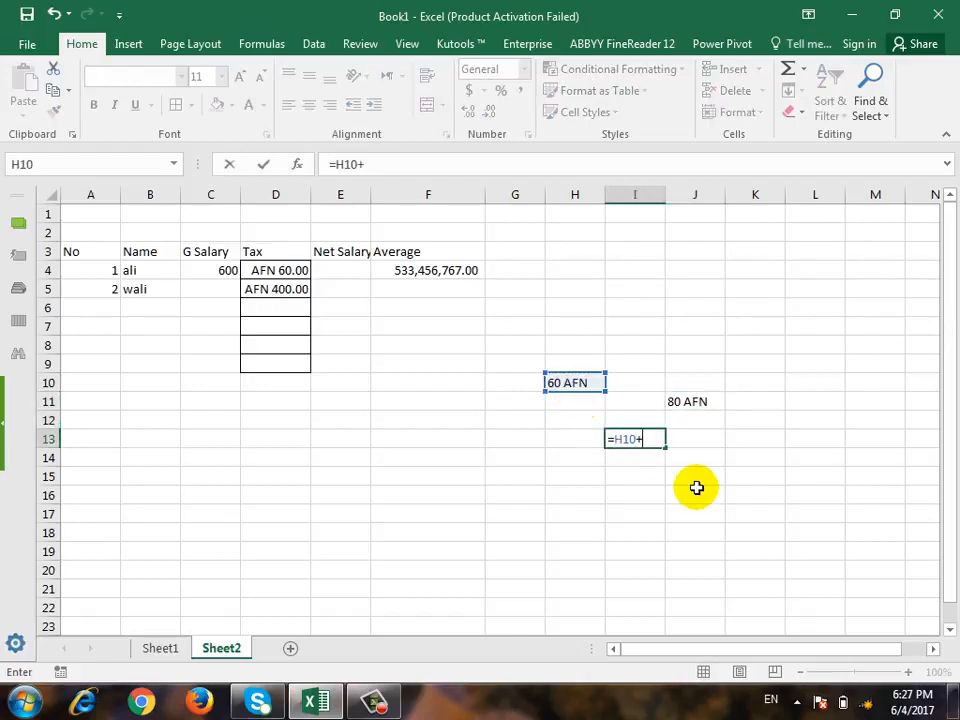
{"action": "left_click", "coordinate": [686, 401]}
{"action": "key", "text": "ctrl+Return"}
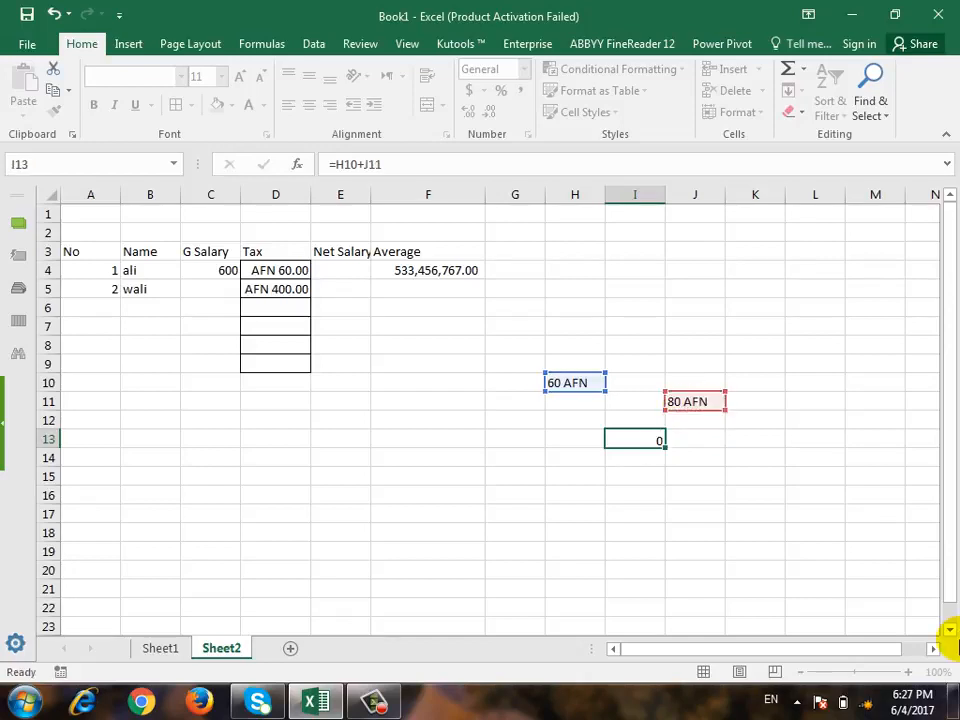
{"action": "key", "text": "Return"}
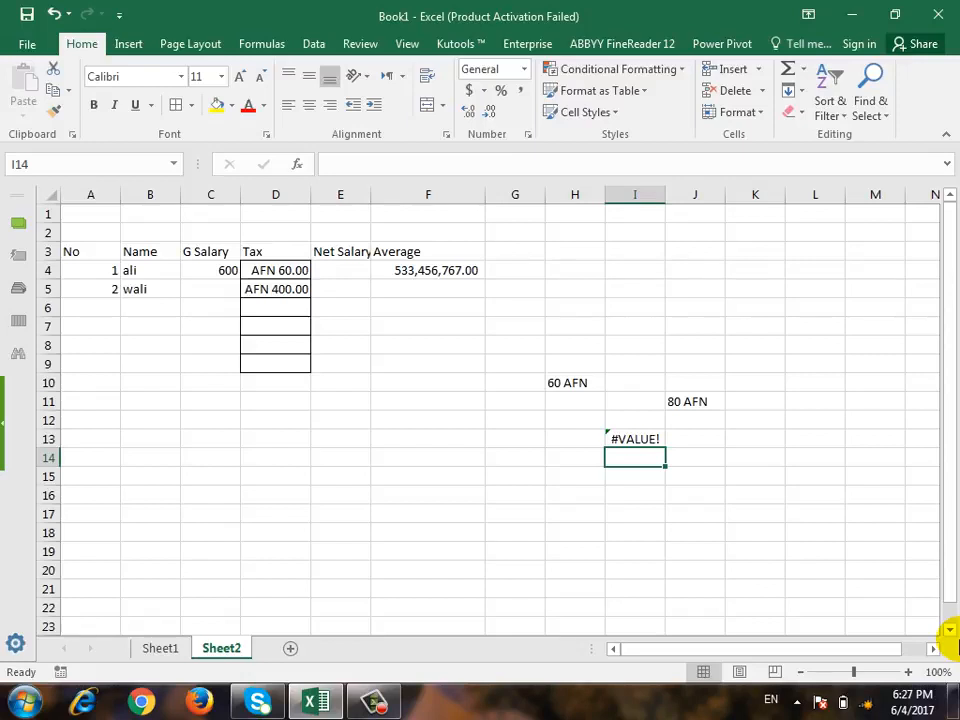
- Enter the text abc in I14 and ac in I15
{"action": "type", "text": "ac"}
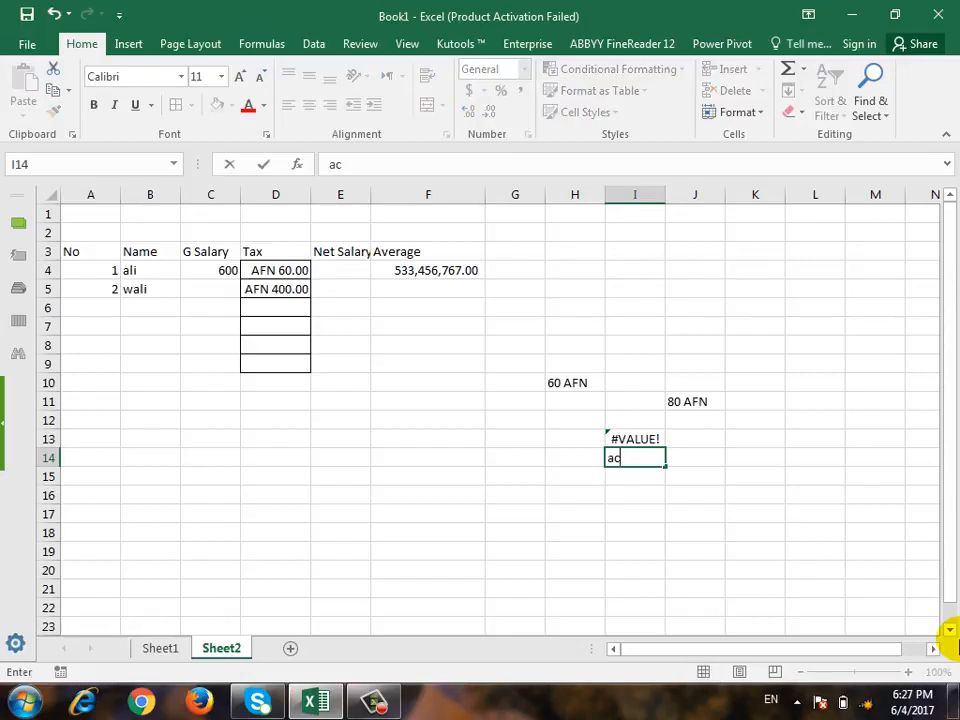
{"action": "type", "text": "c"}
{"action": "key", "text": "Return"}
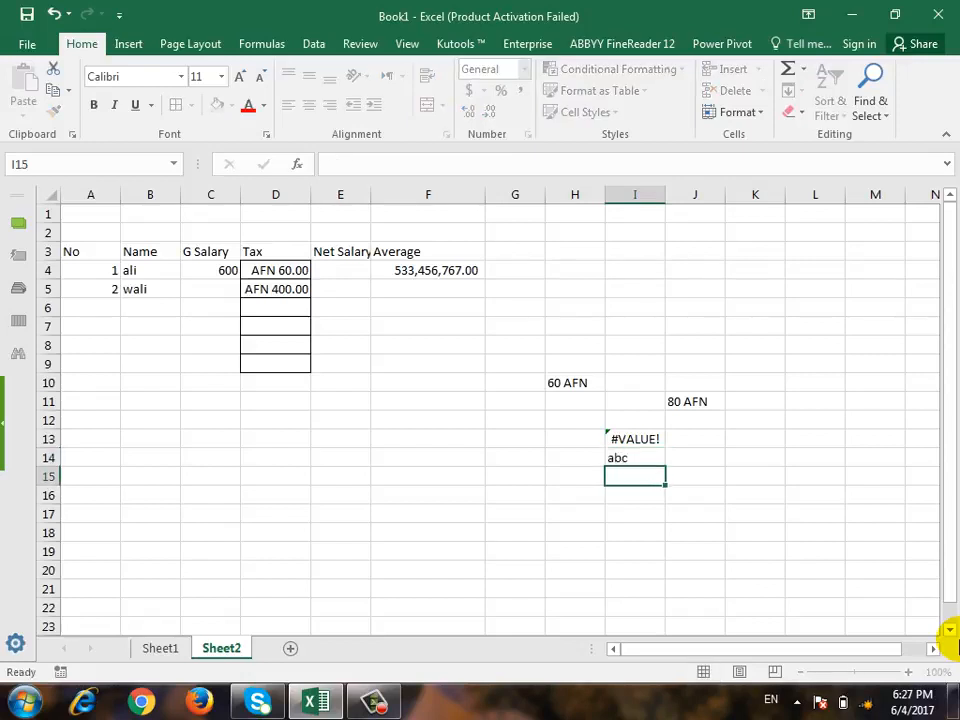
{"action": "type", "text": "ac"}
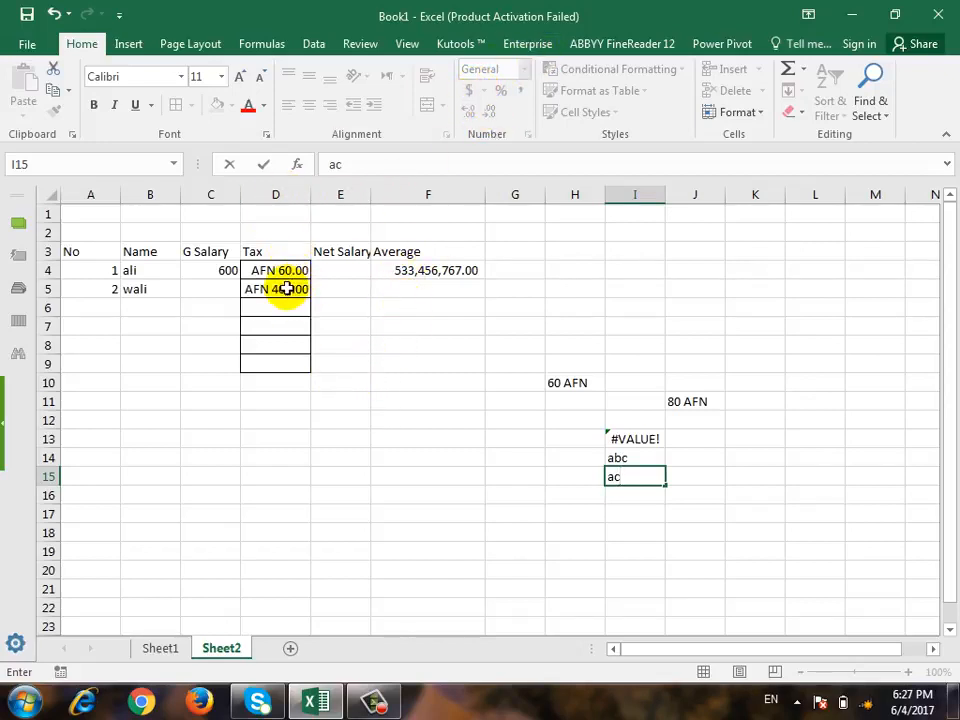
- Add the two Tax amounts in D12 with the formula =D4+D5, and undo the entry
{"action": "left_click", "coordinate": [295, 421]}
{"action": "type", "text": "="}
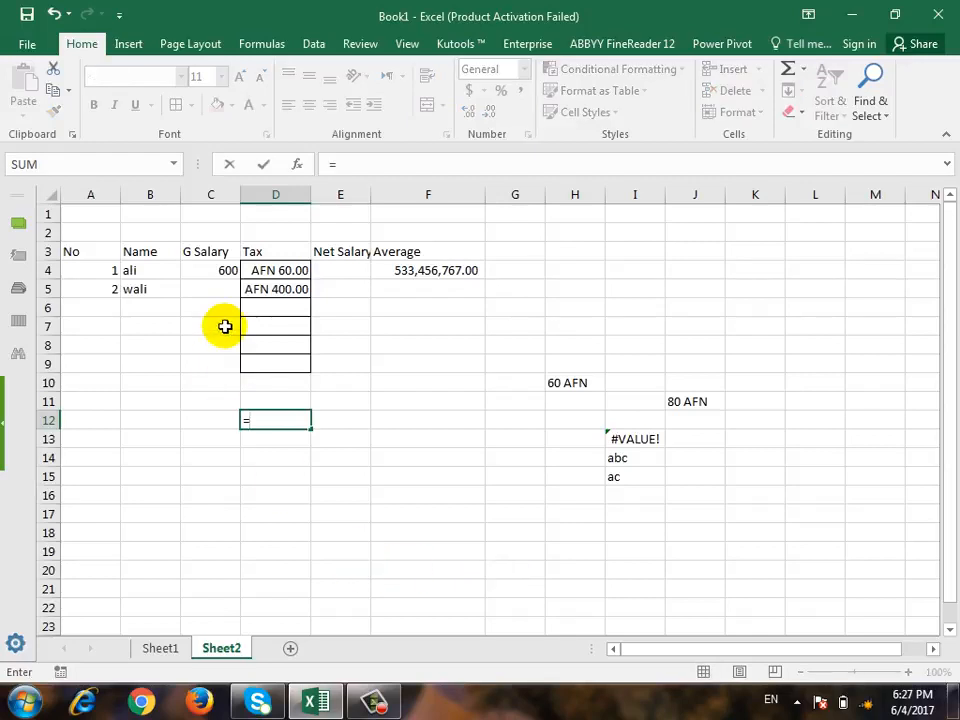
{"action": "left_click", "coordinate": [274, 271]}
{"action": "type", "text": "+"}
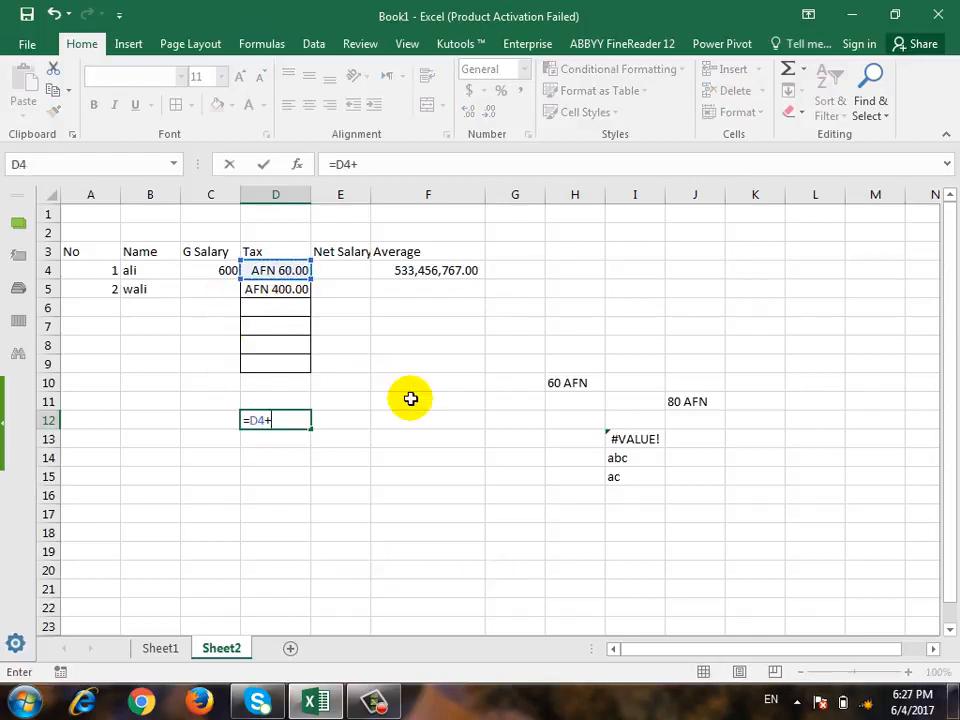
{"action": "left_click", "coordinate": [298, 289]}
{"action": "key", "text": "Return"}
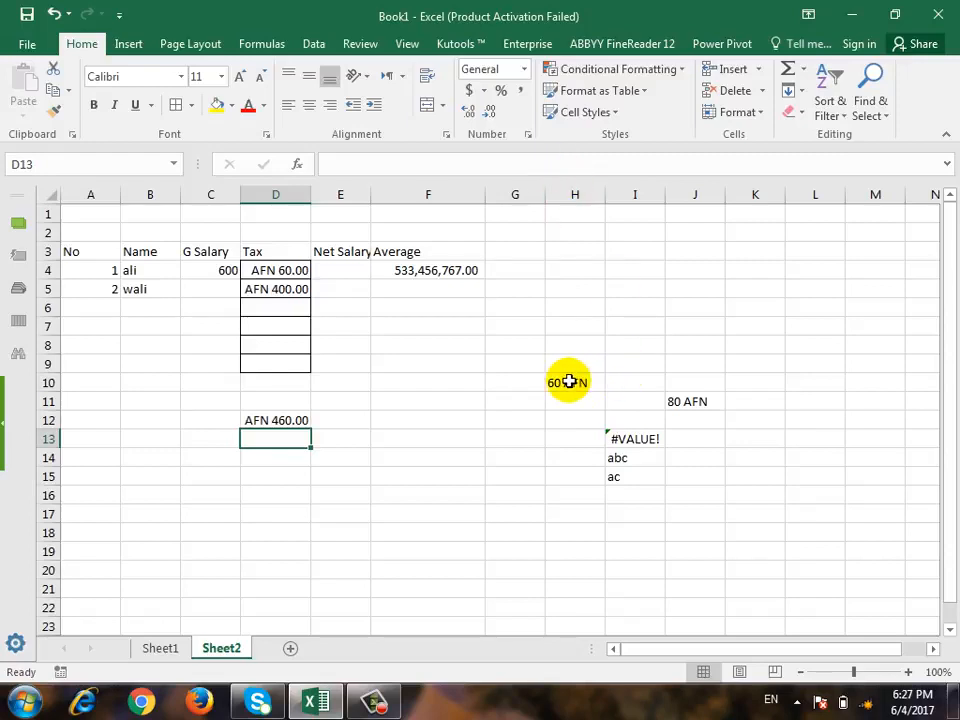
{"action": "key", "text": "ctrl+z"}
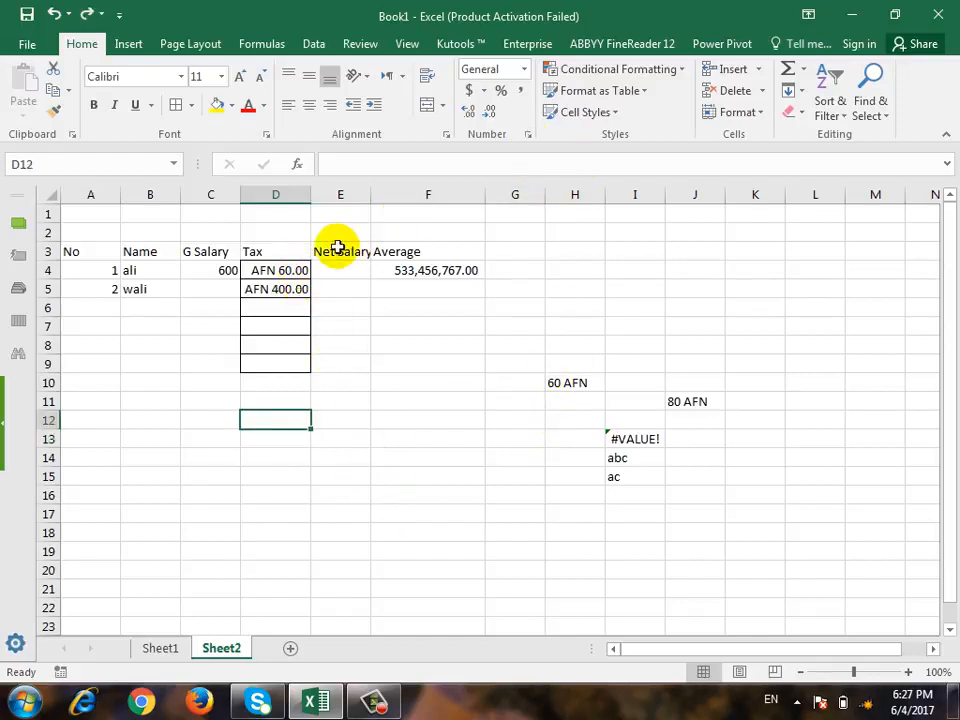
- Review the Accounting and Date categories in Format Cells for the bordered Tax cells without applying any
{"action": "left_click_drag", "start_coordinate": [288, 270], "coordinate": [311, 360]}
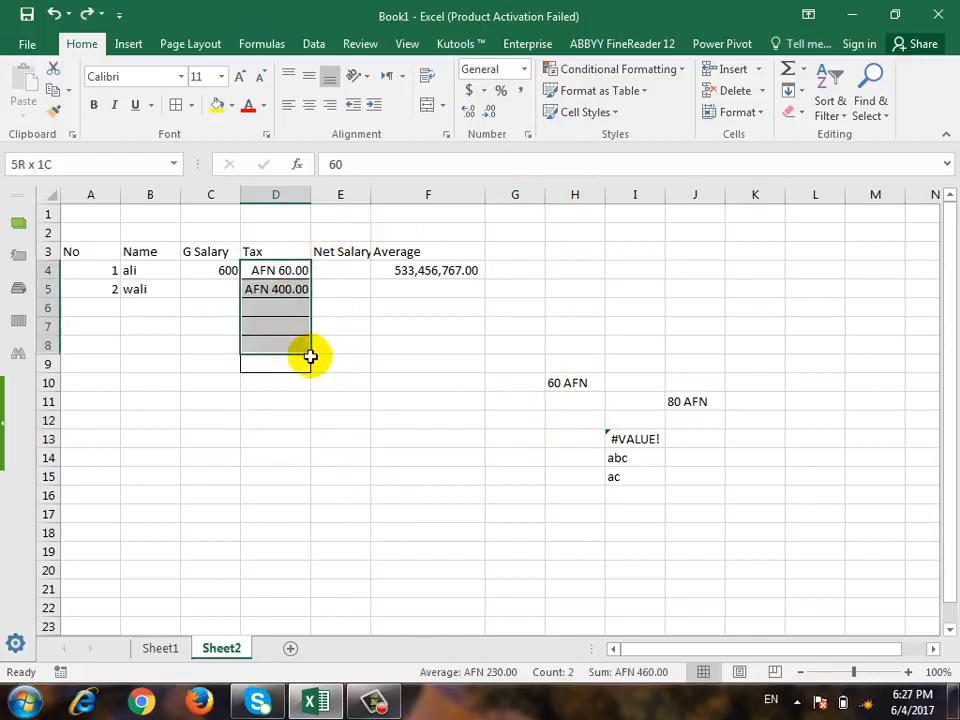
{"action": "left_click", "coordinate": [531, 134]}
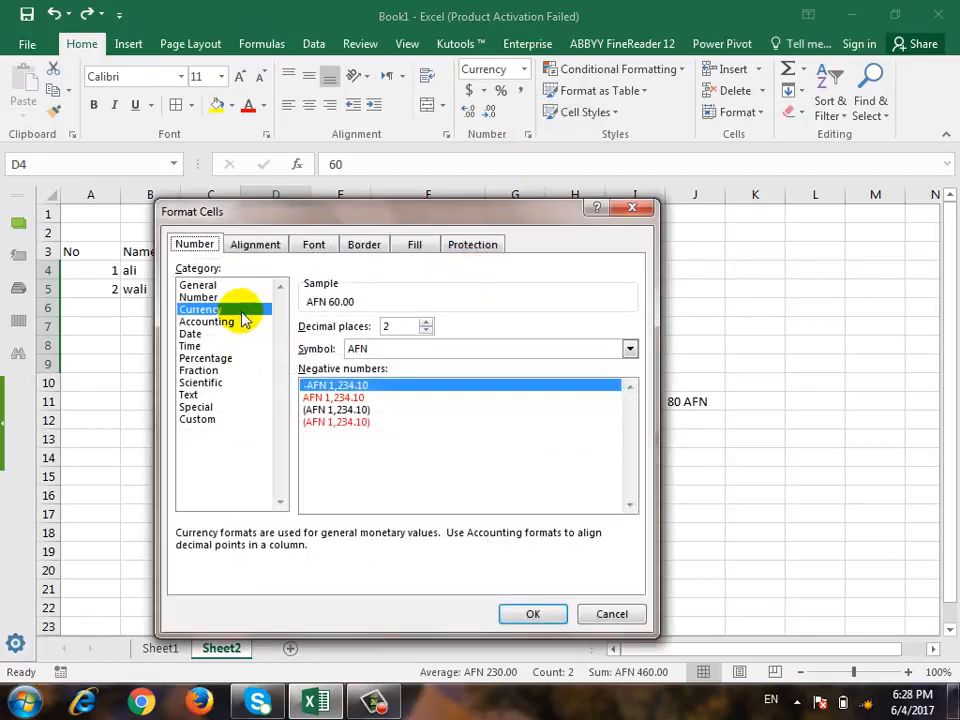
{"action": "left_click", "coordinate": [241, 321]}
{"action": "left_click", "coordinate": [240, 334]}
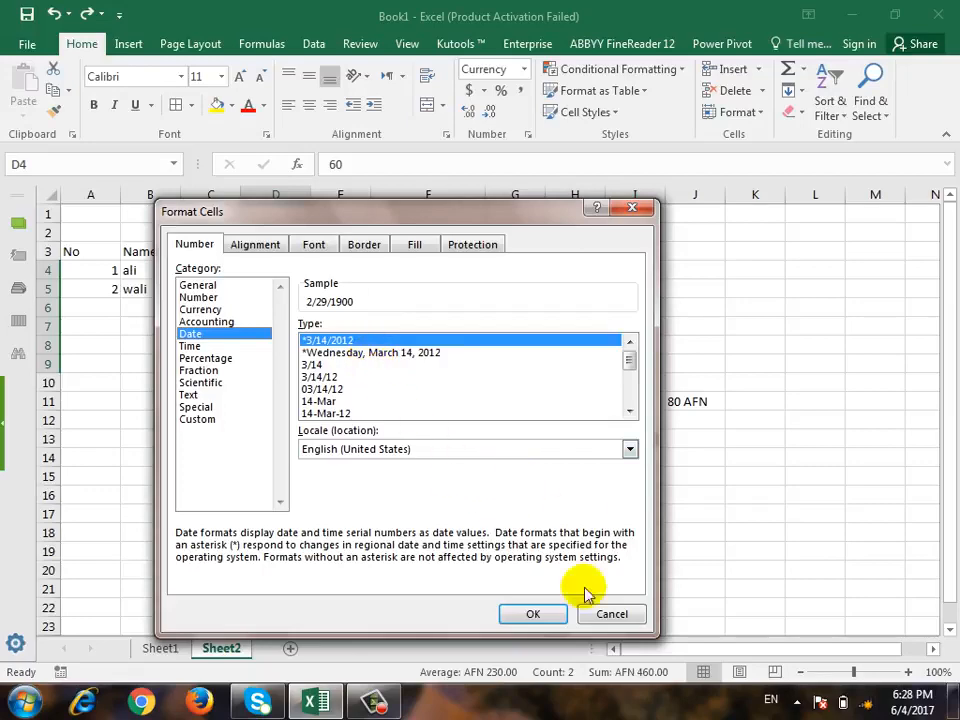
{"action": "left_click", "coordinate": [612, 613]}
- Add a Date header in G3 and enter the date 6-30-2017 in G4
{"action": "left_click", "coordinate": [541, 260]}
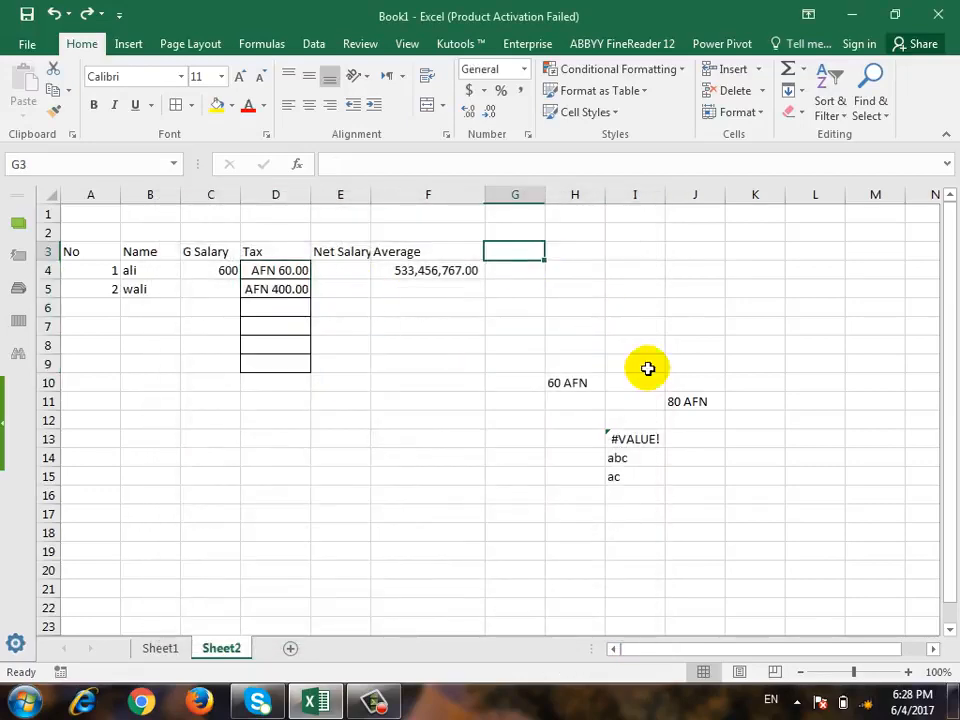
{"action": "type", "text": "Date"}
{"action": "key", "text": "Return"}
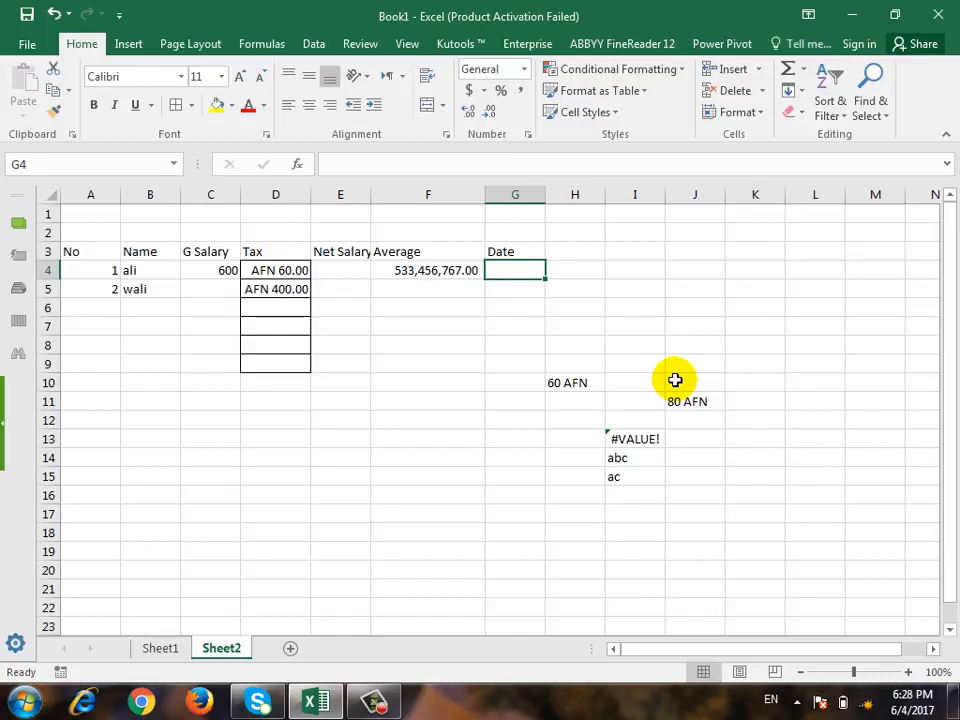
{"action": "type", "text": "6-3"}
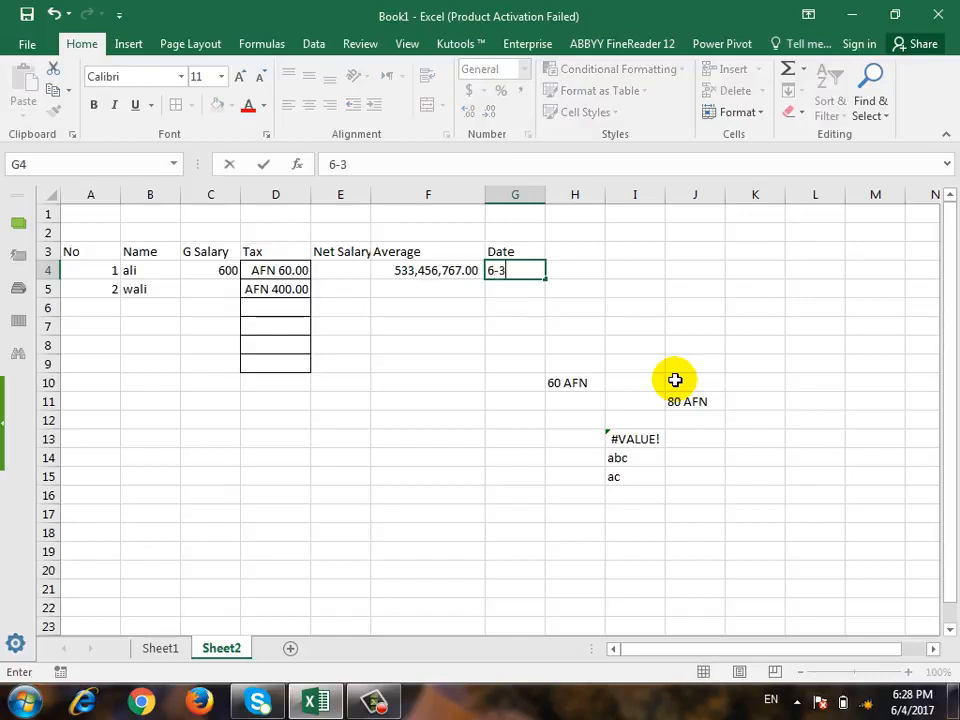
{"action": "type", "text": "0-2017"}
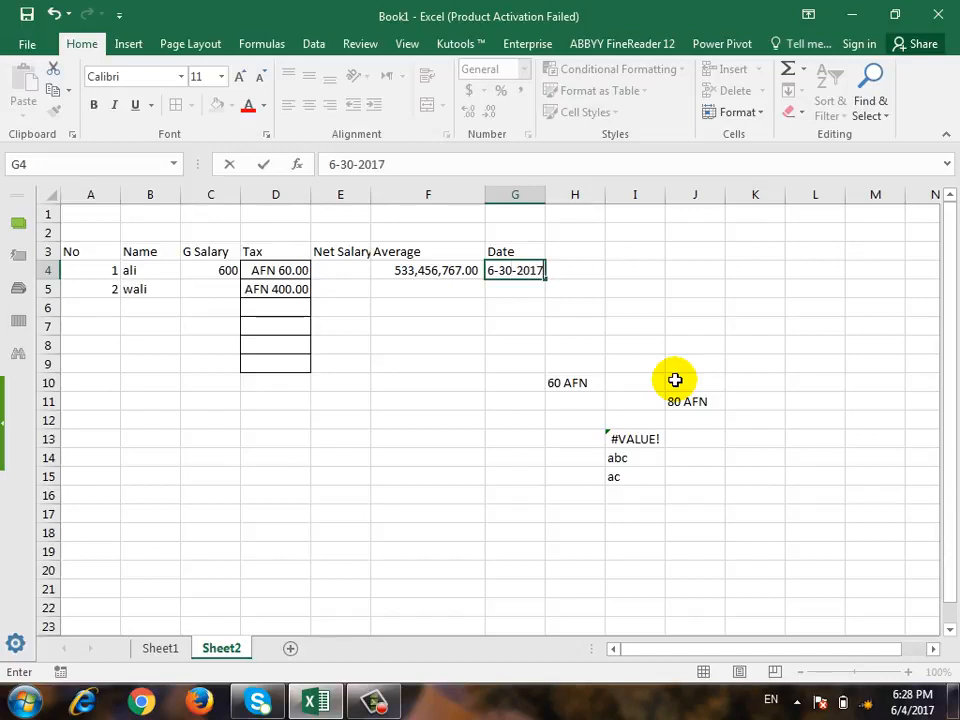
{"action": "key", "text": "Return"}
{"action": "key", "text": "Up"}
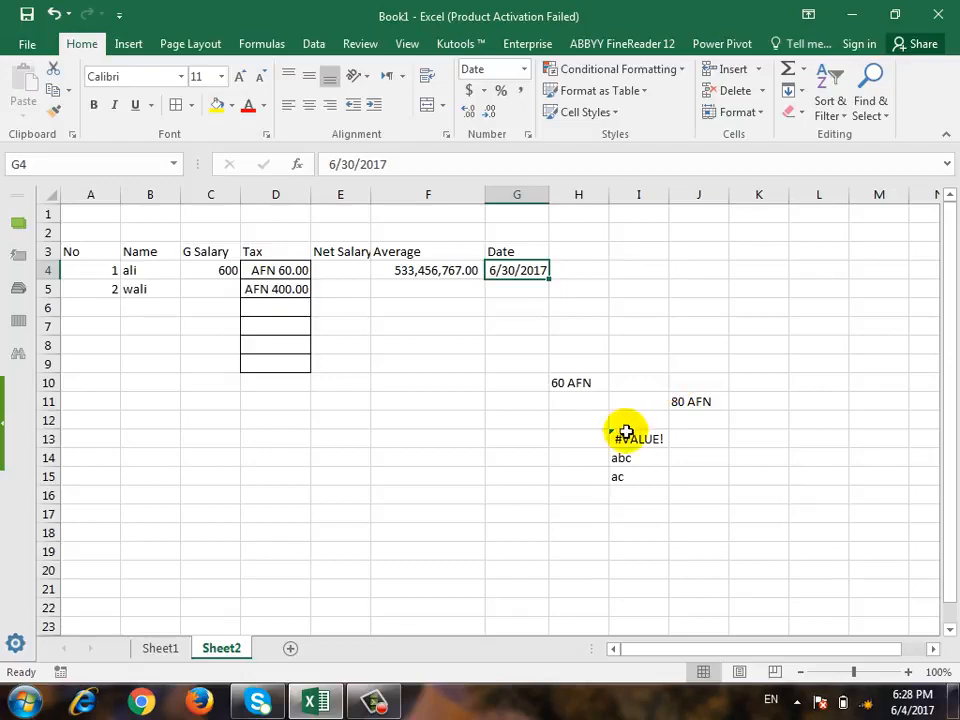
- Format the Date cells G4:G10 with the long date type *Wednesday, March 14, 2012
{"action": "left_click_drag", "start_coordinate": [527, 265], "coordinate": [527, 381]}
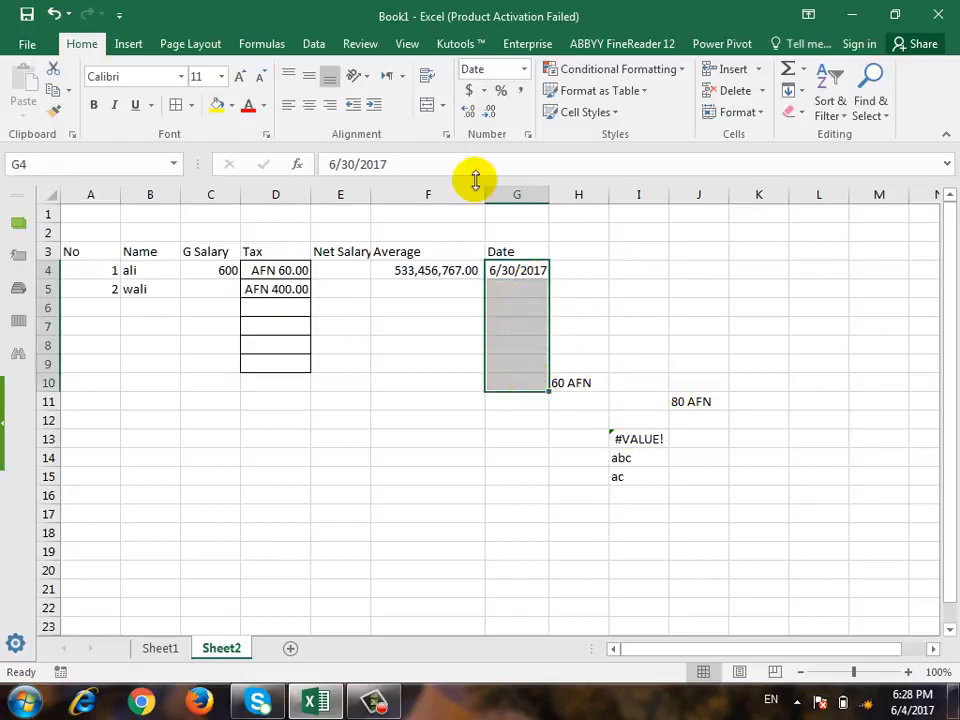
{"action": "left_click", "coordinate": [529, 136]}
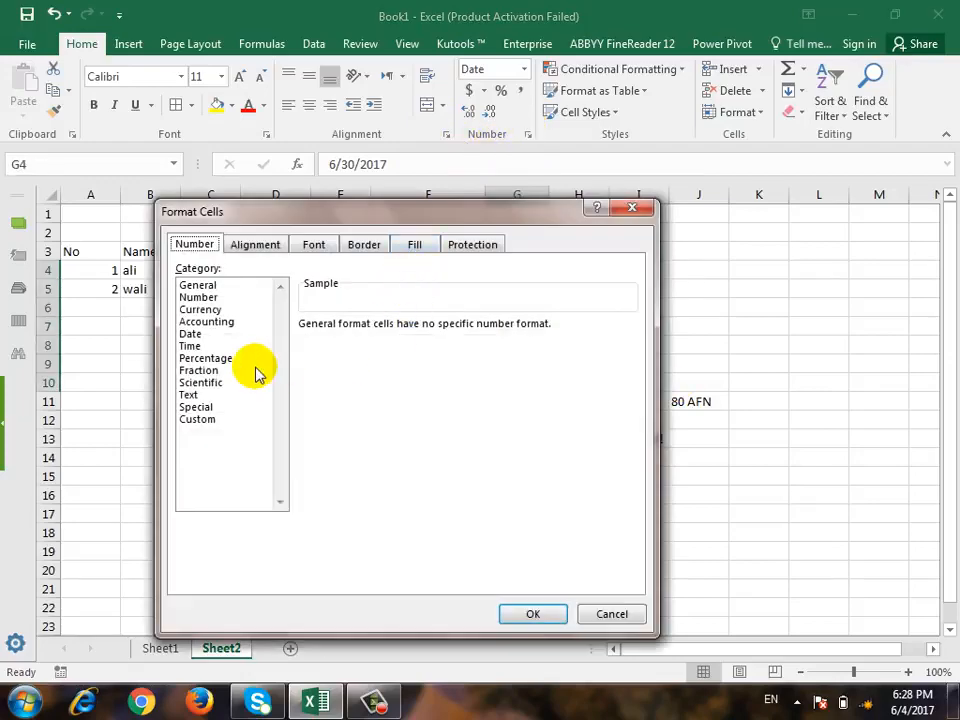
{"action": "left_click", "coordinate": [190, 334]}
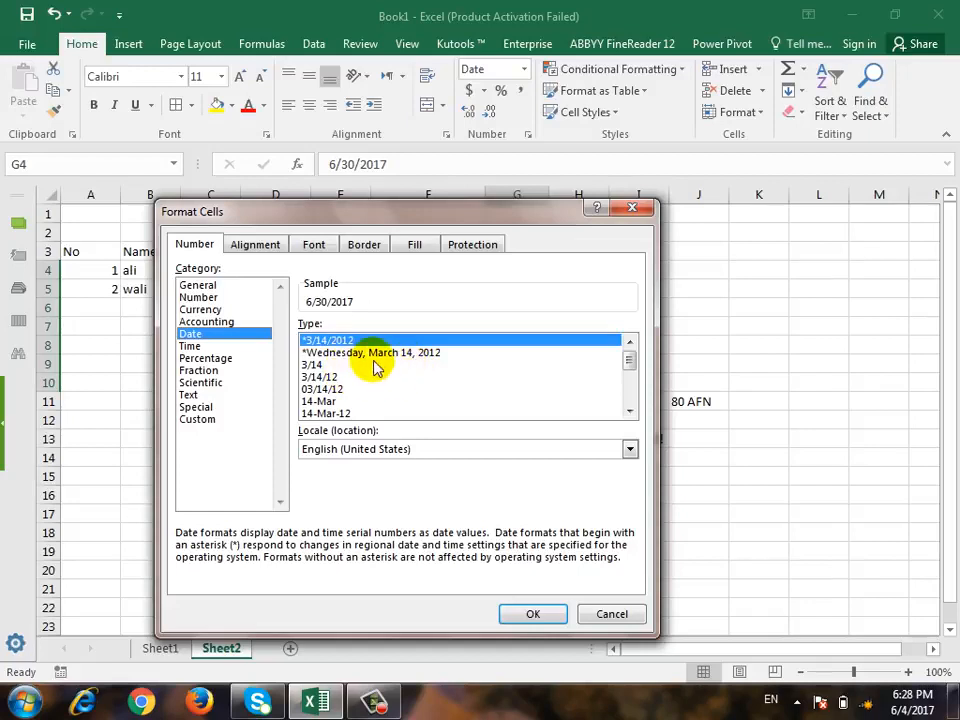
{"action": "left_click", "coordinate": [385, 354]}
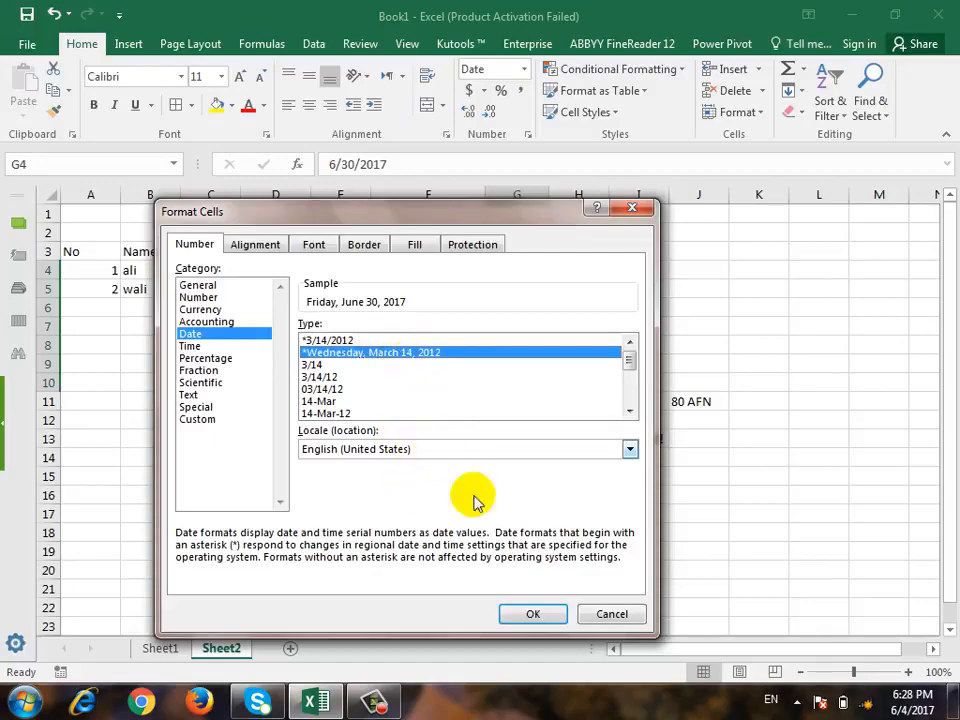
{"action": "left_click", "coordinate": [533, 613]}
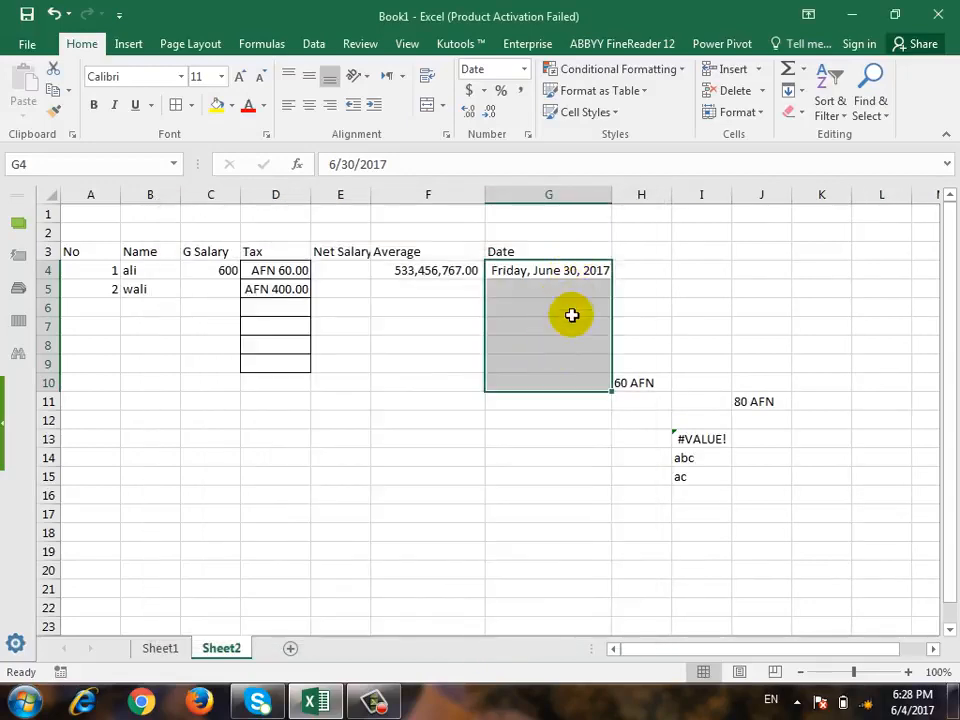
- Enter the date 6-23-2017 in G5 under the first date
{"action": "left_click", "coordinate": [549, 290]}
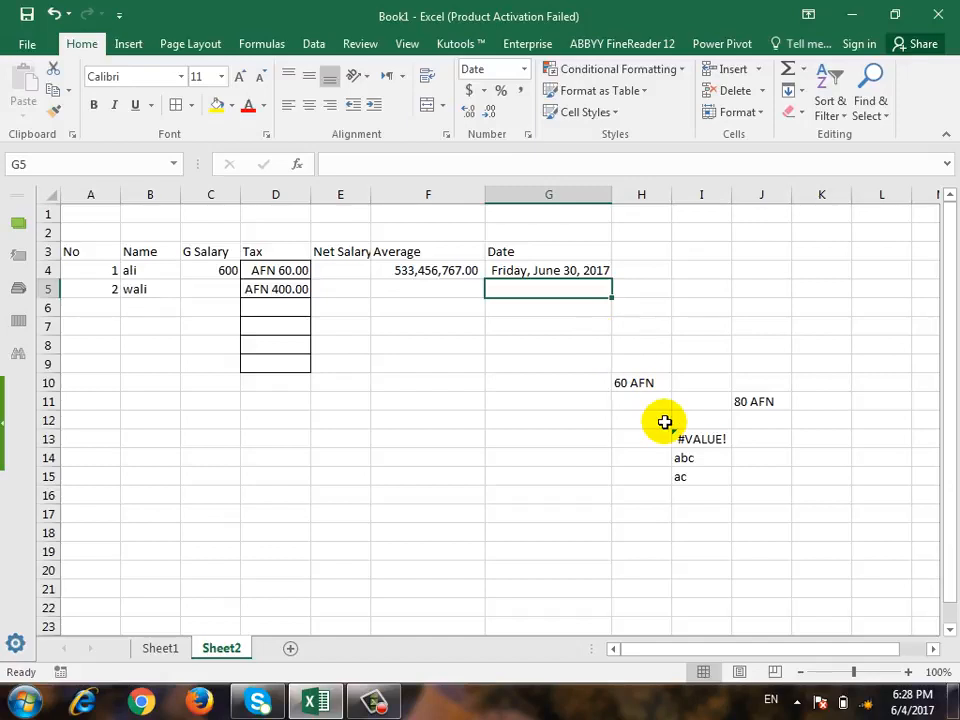
{"action": "type", "text": "6-"}
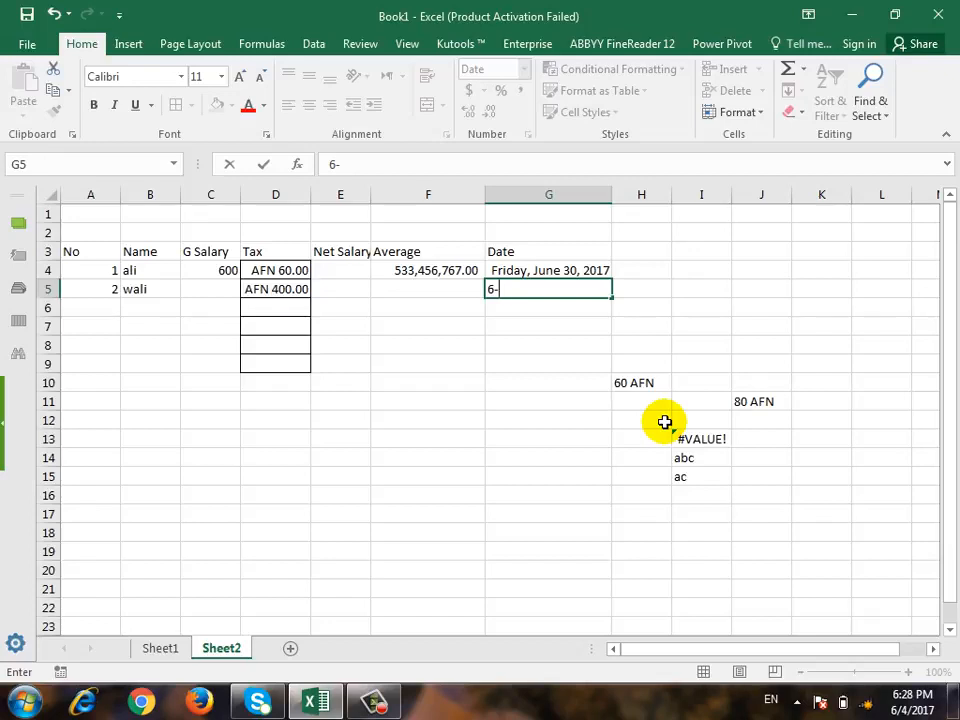
{"action": "type", "text": "3"}
{"action": "key", "text": "BackSpace"}
{"action": "type", "text": "23-2017"}
{"action": "key", "text": "Return"}
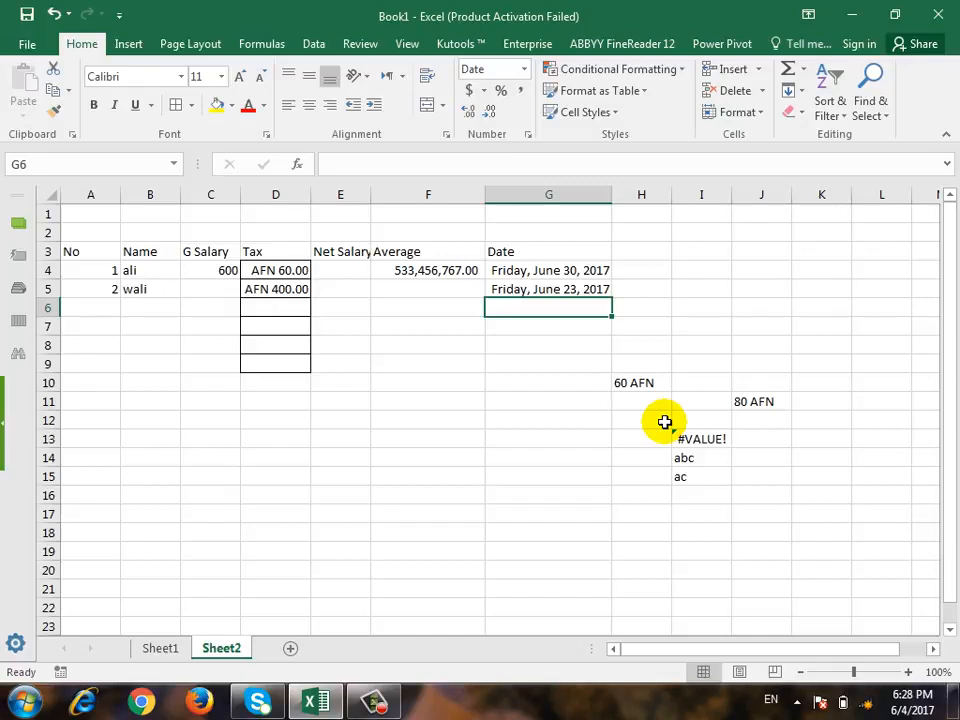
- Review the Date, Time, Percentage, Fraction, Scientific and Text categories in Format Cells for G4:G11 without applying any
{"action": "left_click_drag", "start_coordinate": [553, 272], "coordinate": [562, 402]}
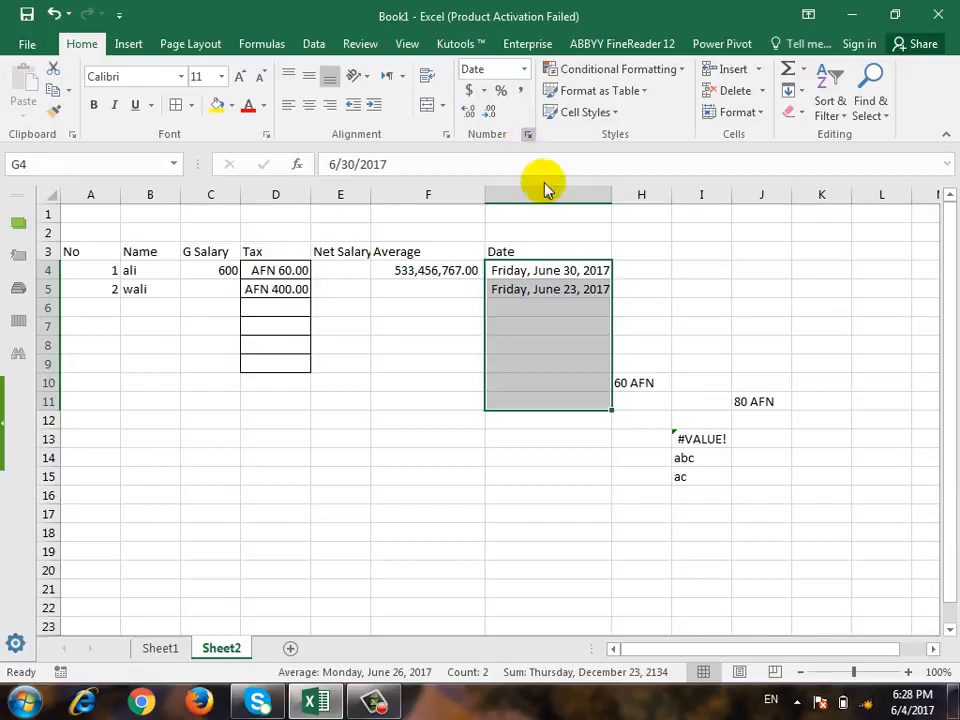
{"action": "left_click", "coordinate": [526, 134]}
{"action": "left_click", "coordinate": [215, 334]}
{"action": "left_click", "coordinate": [225, 346]}
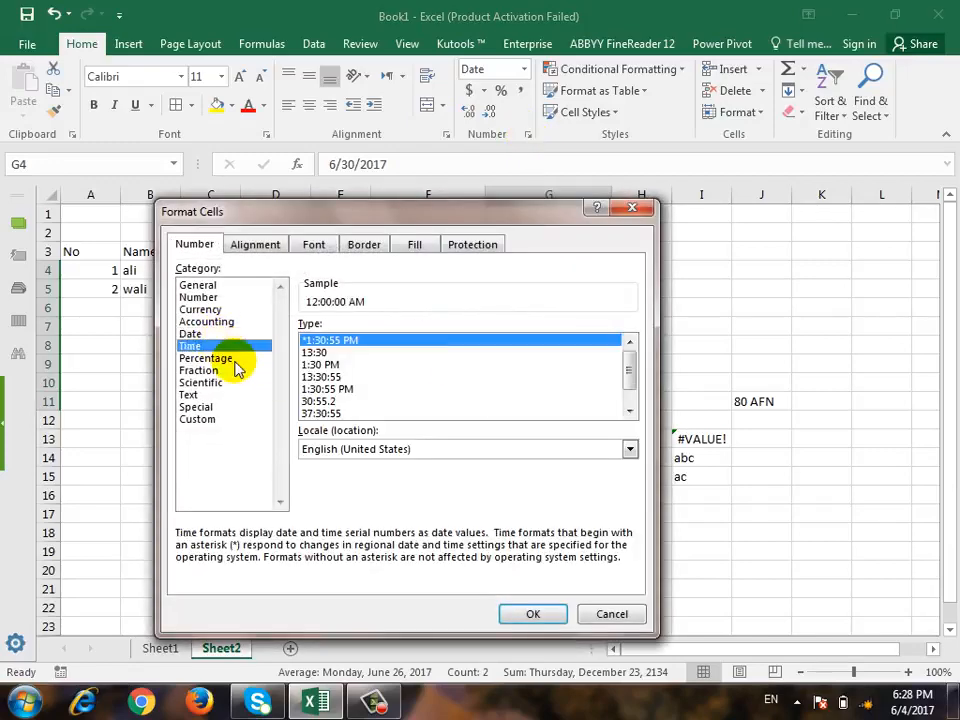
{"action": "left_click", "coordinate": [235, 359]}
{"action": "left_click", "coordinate": [236, 371]}
{"action": "left_click", "coordinate": [236, 383]}
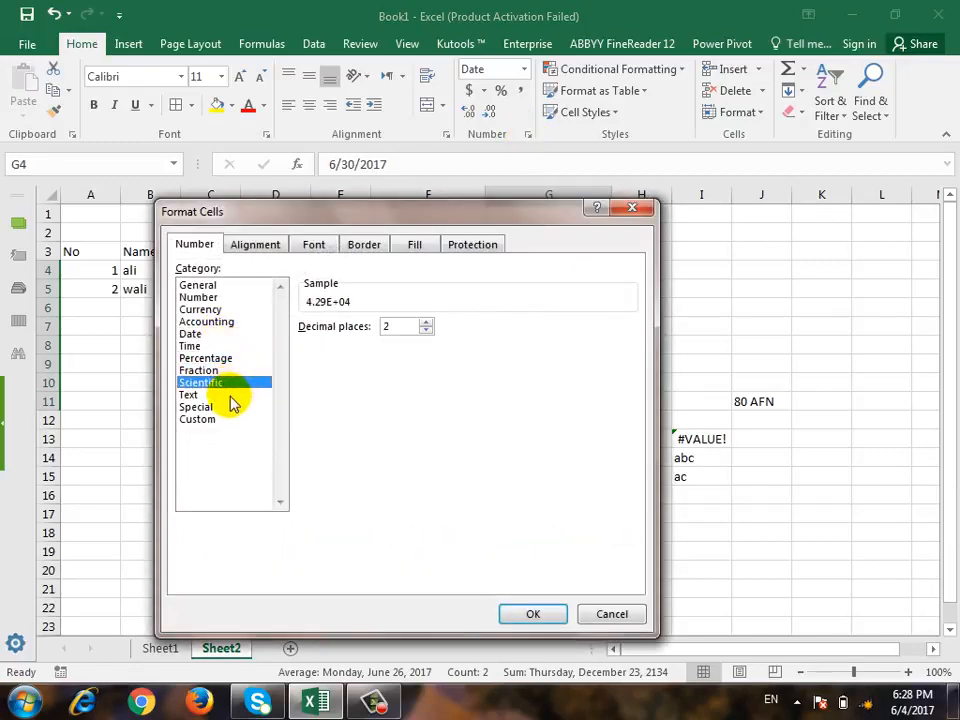
{"action": "left_click", "coordinate": [236, 395]}
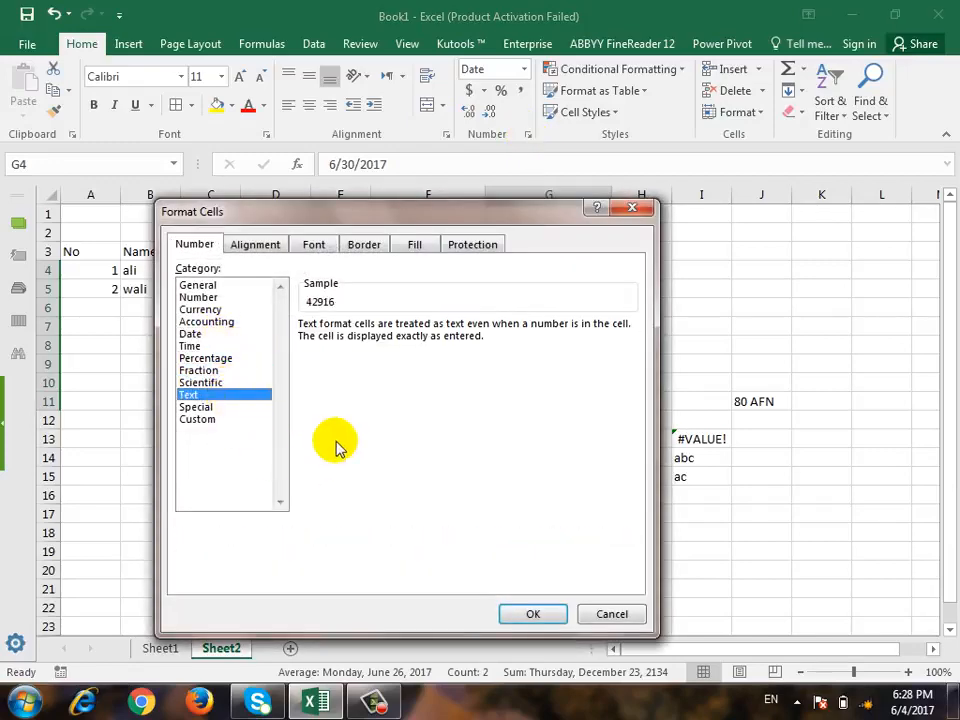
{"action": "left_click", "coordinate": [636, 613]}
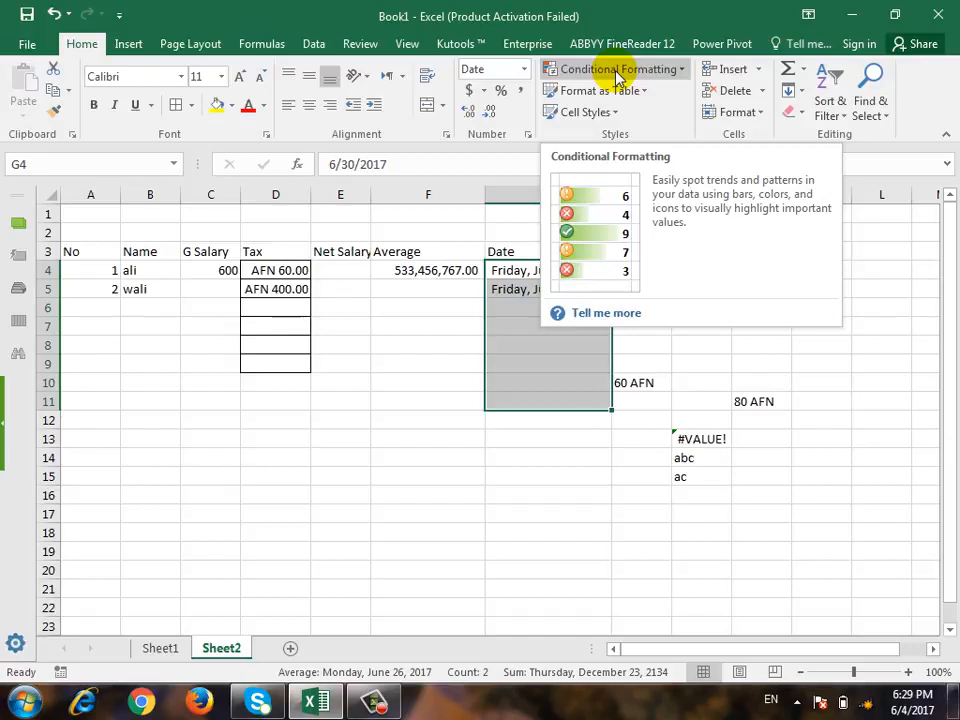
- Apply all borders to the G Salary cells C4:C9
{"action": "left_click", "coordinate": [225, 326]}
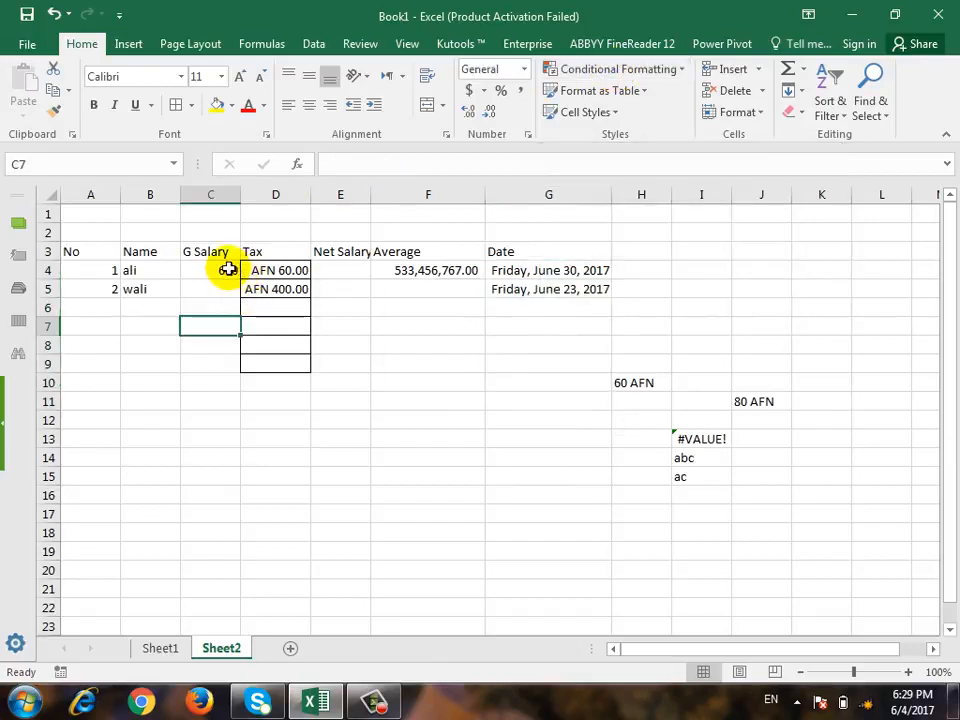
{"action": "left_click_drag", "start_coordinate": [225, 270], "coordinate": [219, 372]}
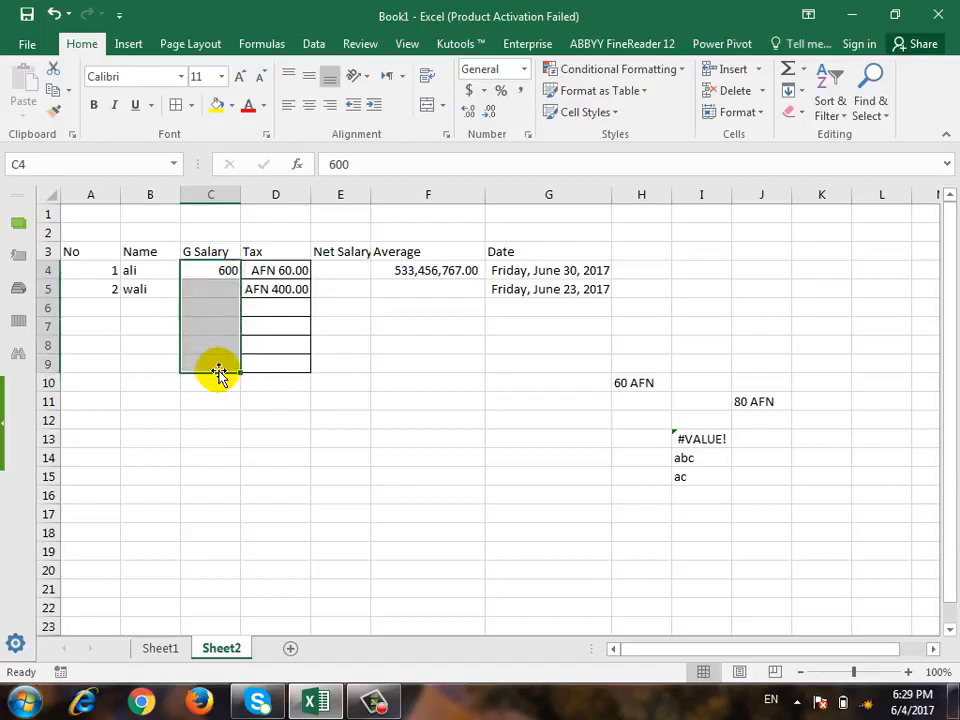
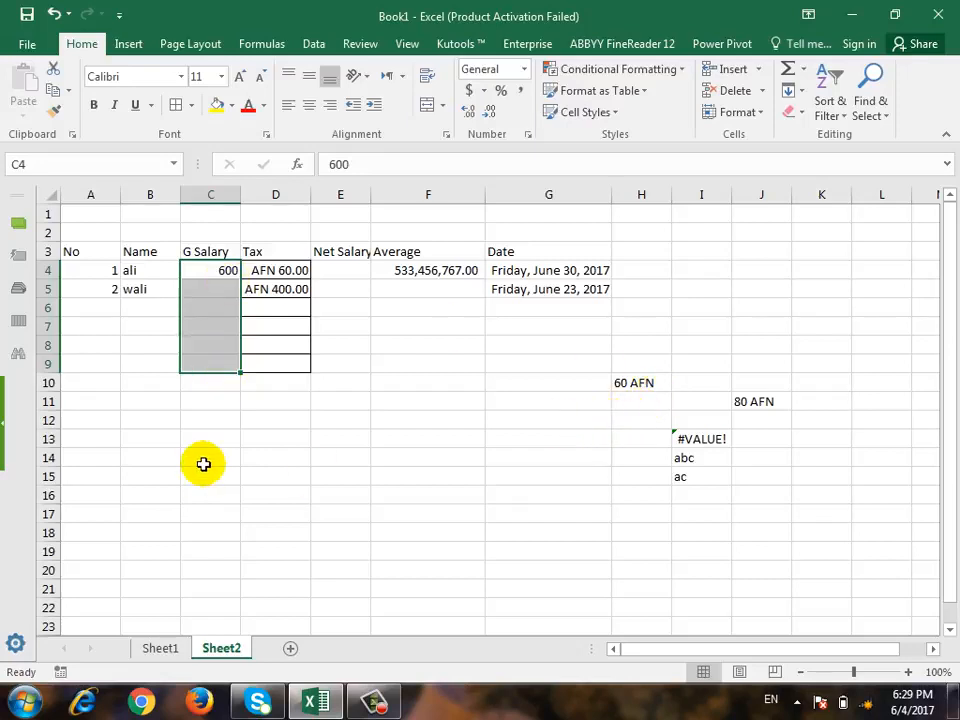
{"action": "left_click", "coordinate": [127, 496]}
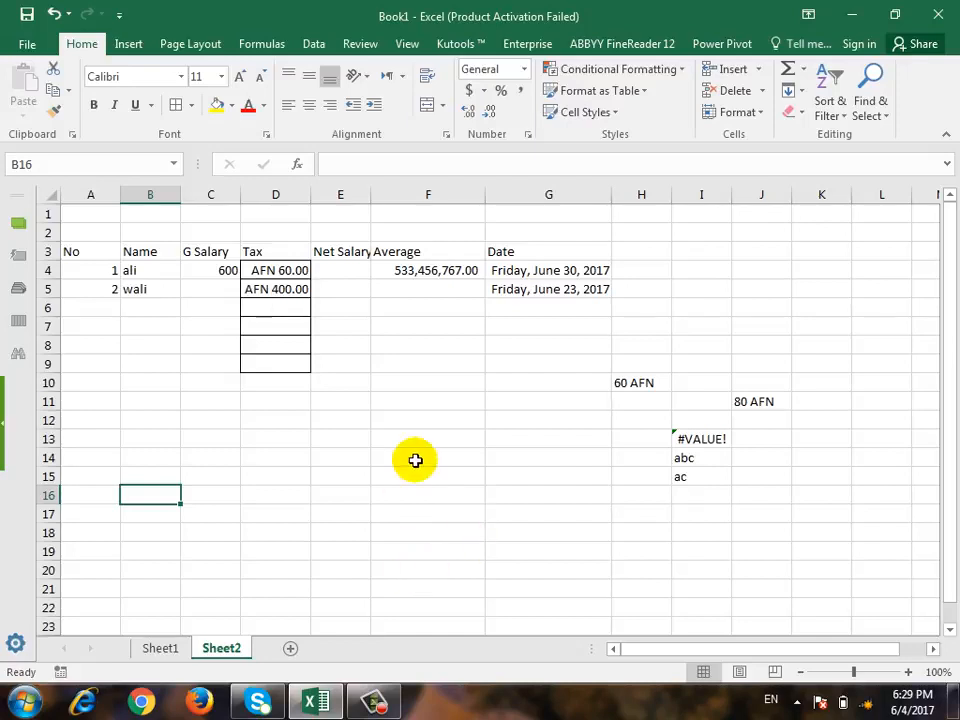
{"action": "left_click", "coordinate": [209, 273]}
{"action": "left_click_drag", "start_coordinate": [209, 295], "coordinate": [205, 366]}
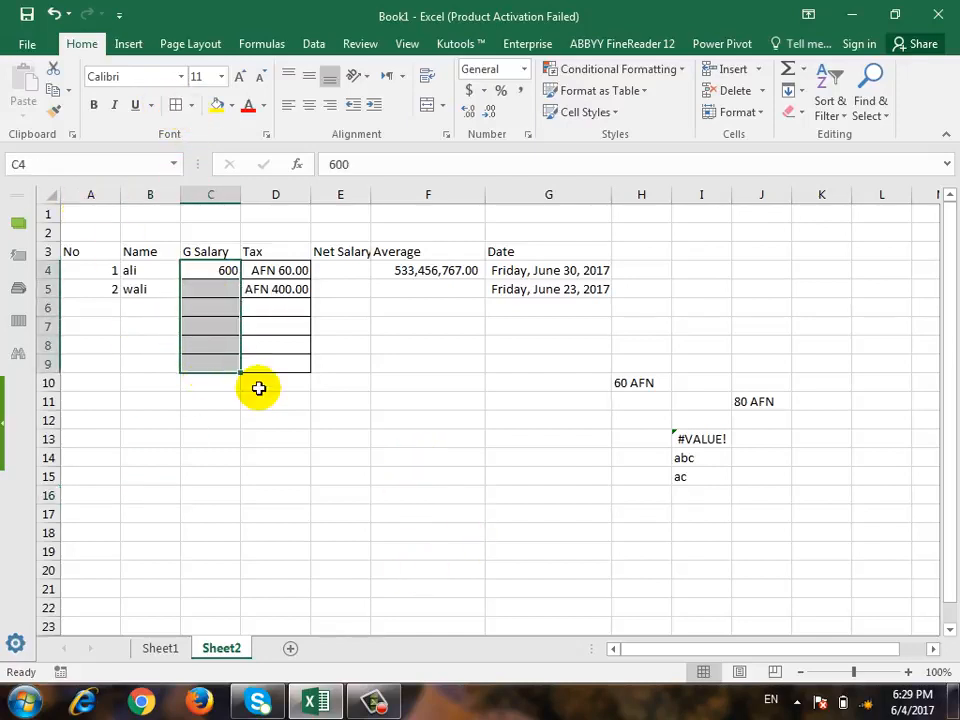
- Start a Greater Than conditional formatting rule on G Salary cells C4:C9 with 1000 as the threshold
{"action": "left_click", "coordinate": [688, 72]}
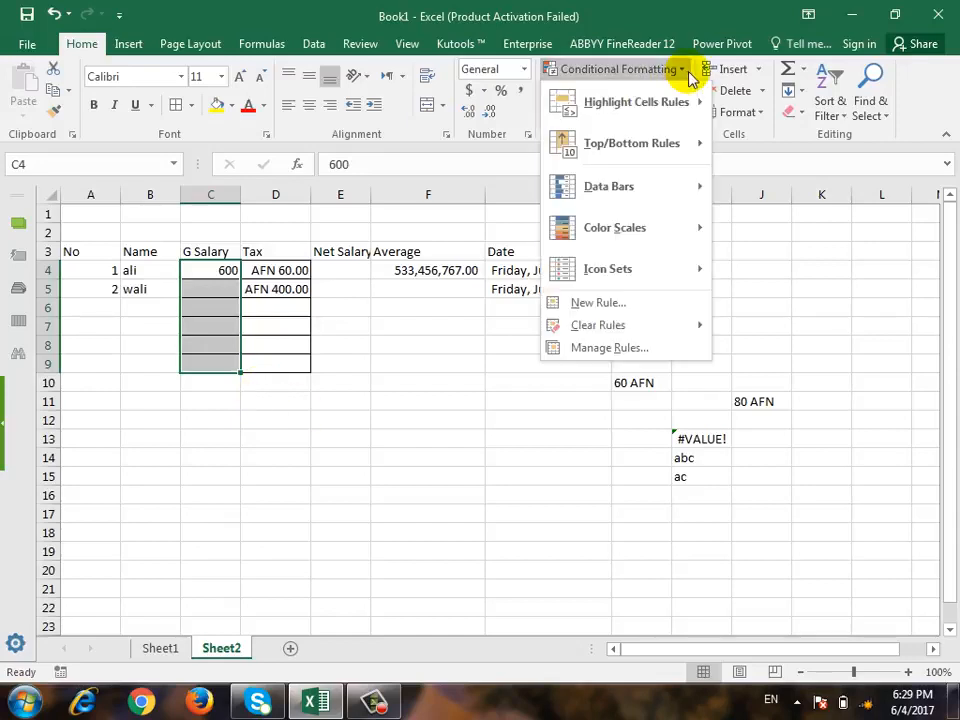
{"action": "mouse_move", "coordinate": [661, 120]}
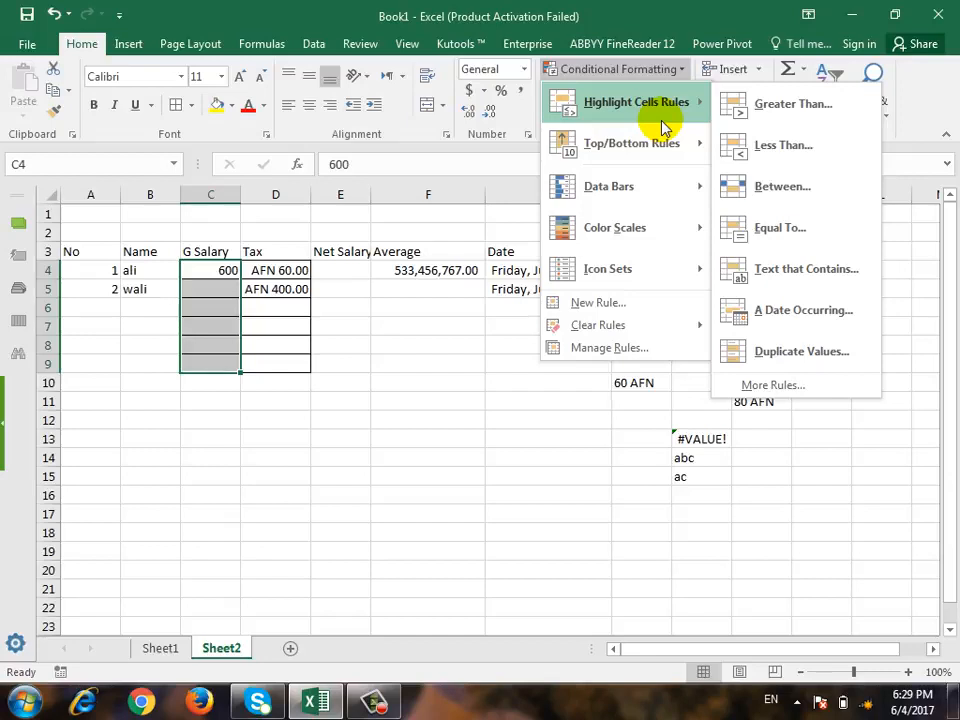
{"action": "left_click", "coordinate": [790, 104]}
{"action": "left_click", "coordinate": [272, 456]}
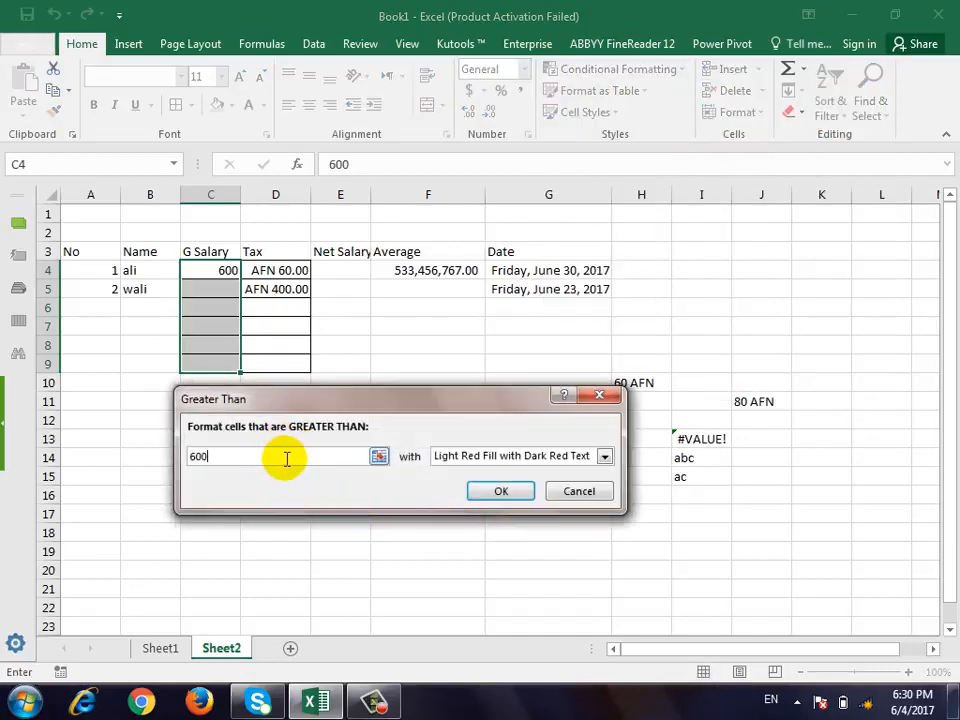
{"action": "key", "text": "BackSpace"}
{"action": "key", "text": "BackSpace"}
{"action": "key", "text": "BackSpace"}
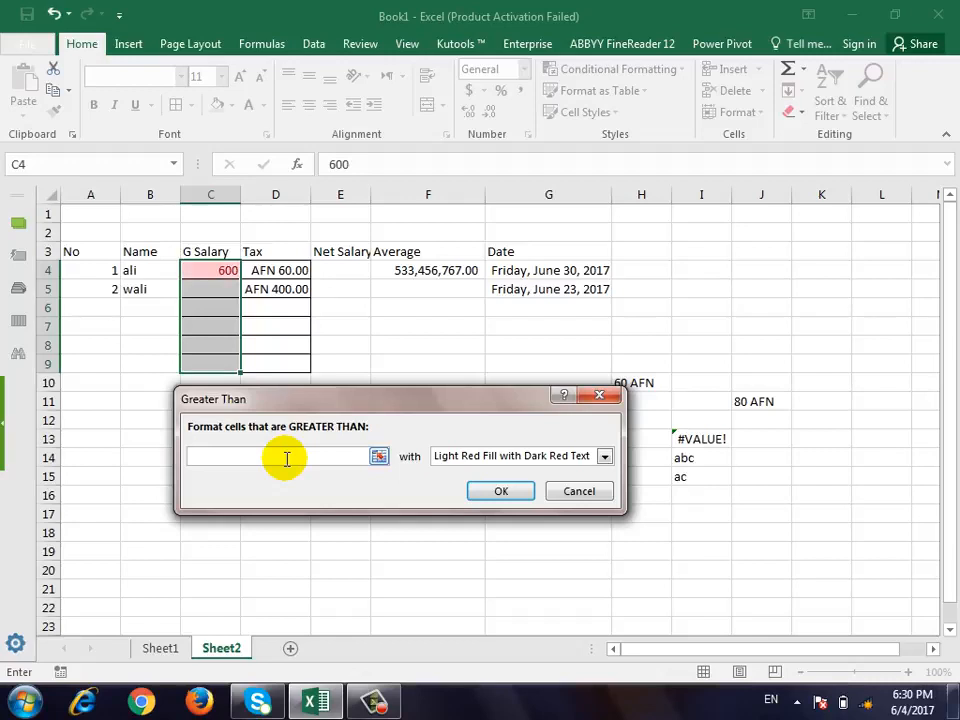
{"action": "type", "text": "1000"}
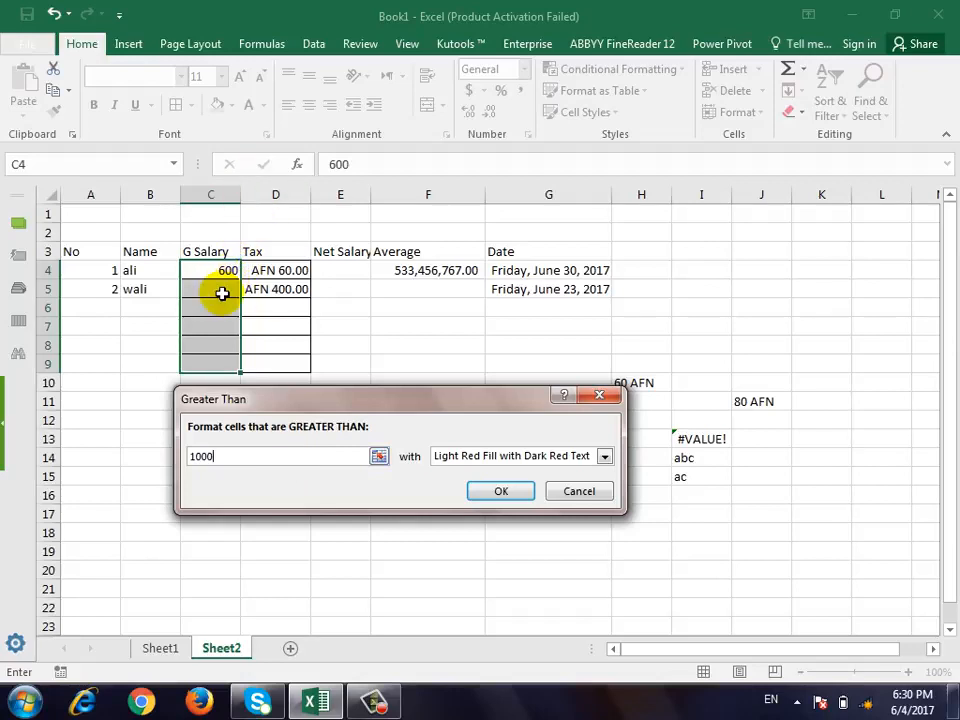
- Review the Font, Border and Fill options of the rule's custom format without applying any
{"action": "left_click", "coordinate": [530, 462]}
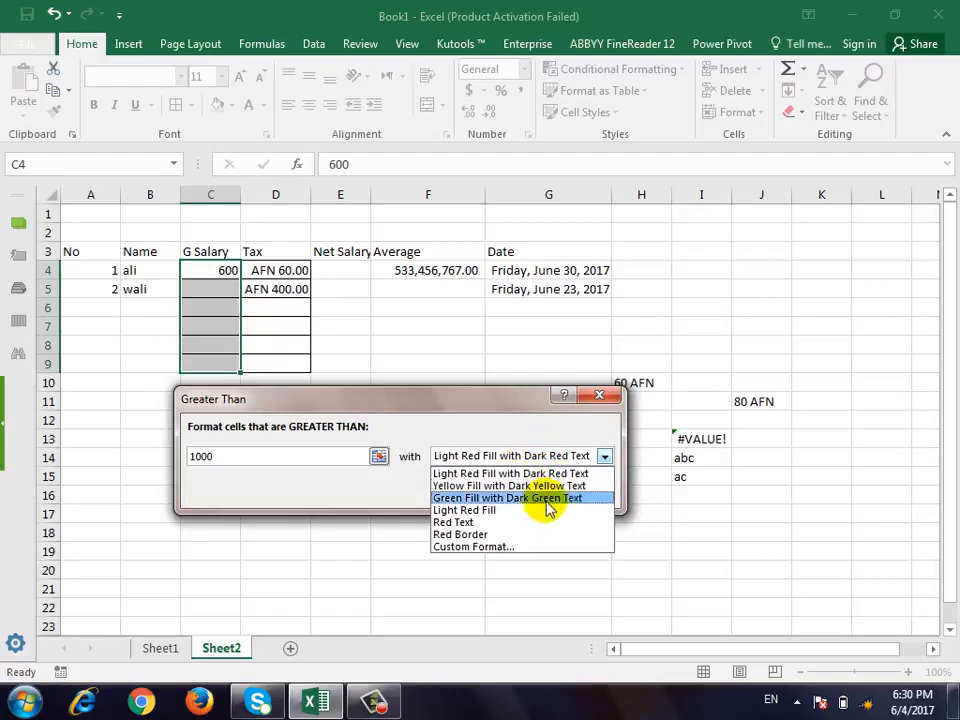
{"action": "left_click", "coordinate": [525, 548]}
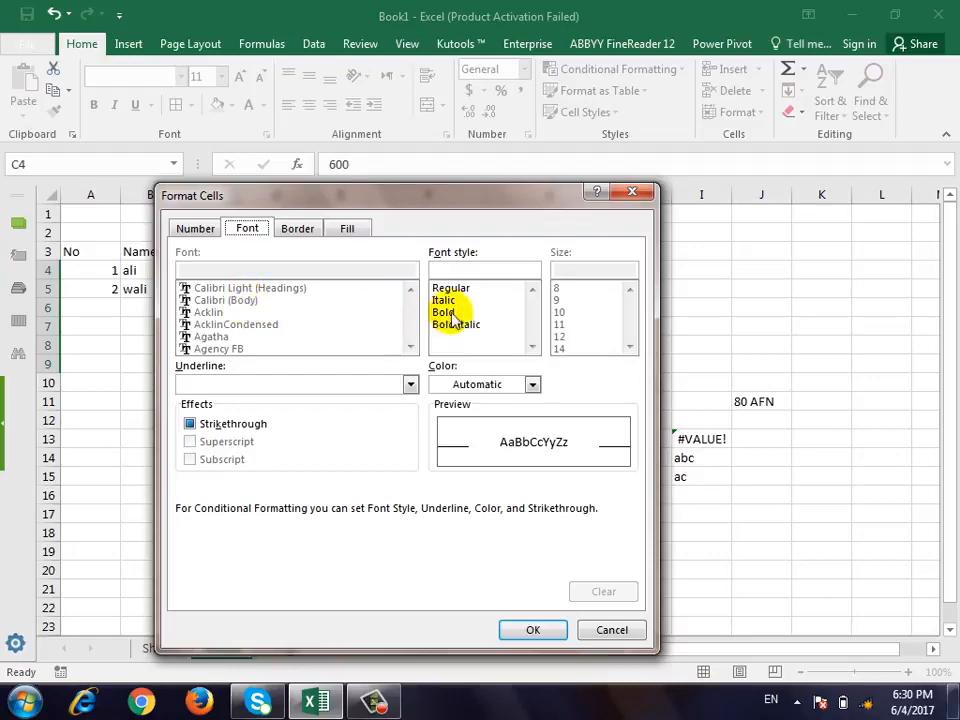
{"action": "left_click", "coordinate": [300, 230]}
{"action": "left_click", "coordinate": [350, 230]}
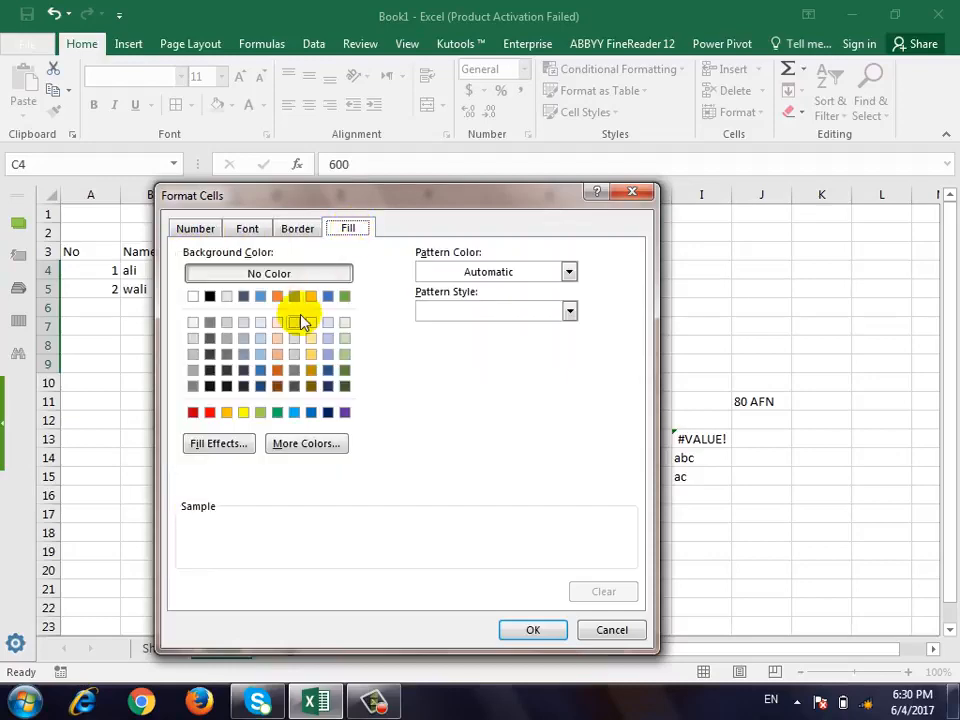
{"action": "left_click", "coordinate": [612, 630]}
- Choose Light Red Fill with Dark Red Text for the Greater Than 1000 rule and apply it
{"action": "left_click", "coordinate": [575, 453]}
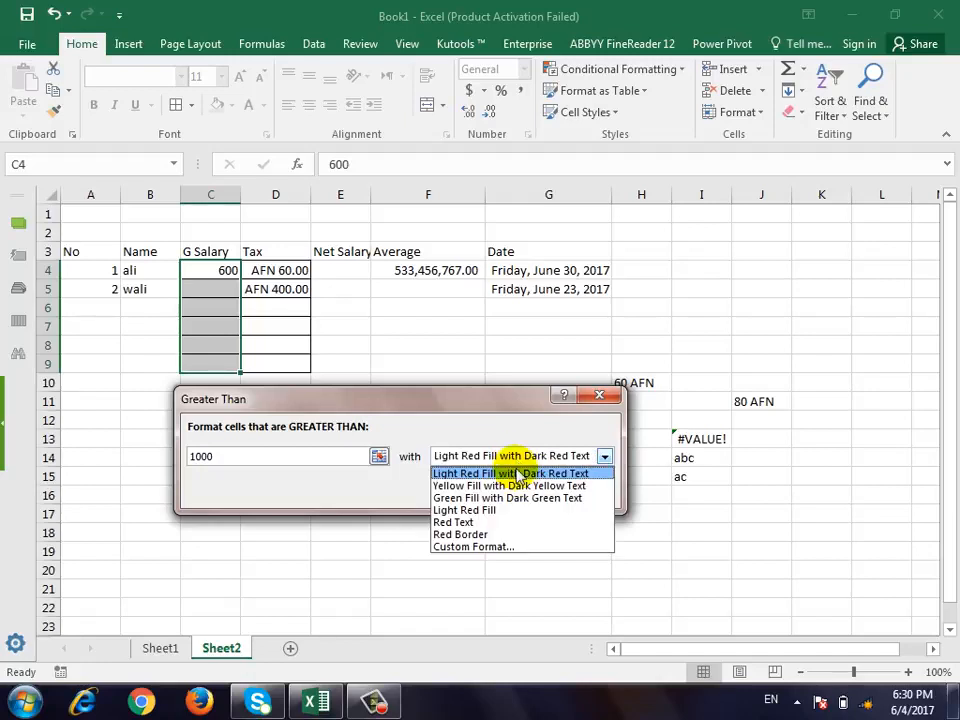
{"action": "left_click", "coordinate": [514, 471]}
{"action": "left_click", "coordinate": [291, 456]}
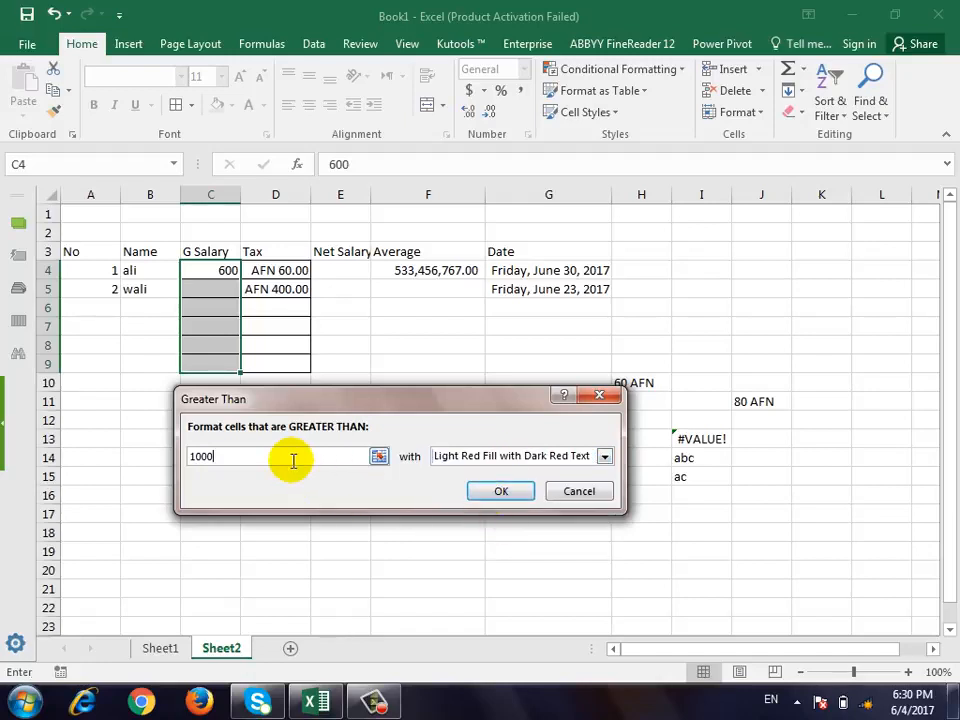
{"action": "left_click", "coordinate": [476, 491]}
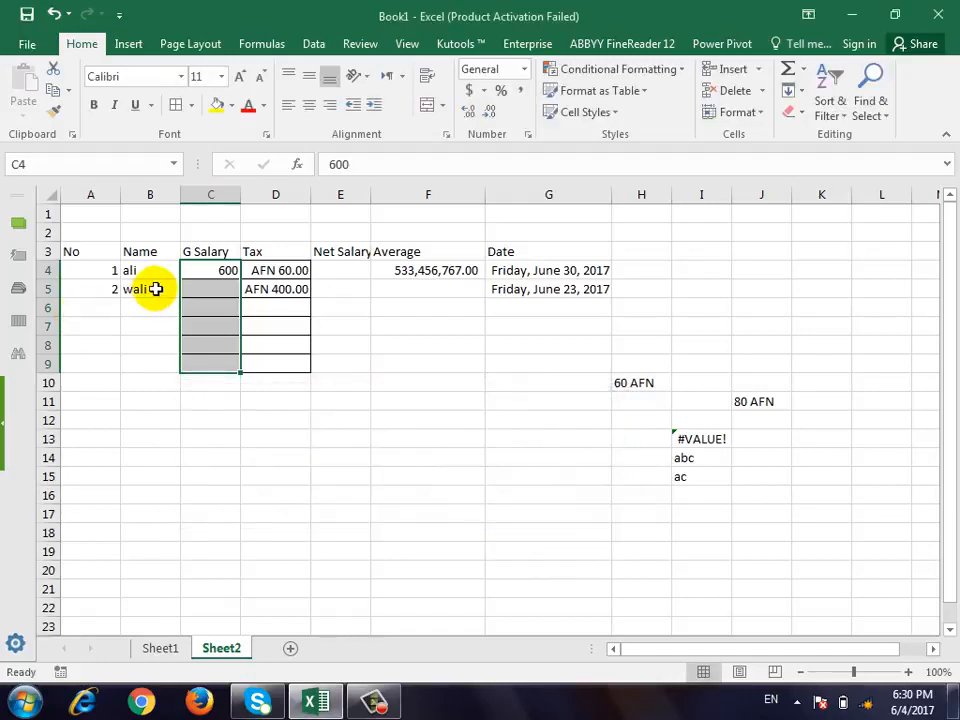
- Enter 1100 in C7, 55 in C8 and 1200 in C4 of the G Salary column
{"action": "left_click", "coordinate": [208, 328]}
{"action": "type", "text": "1100"}
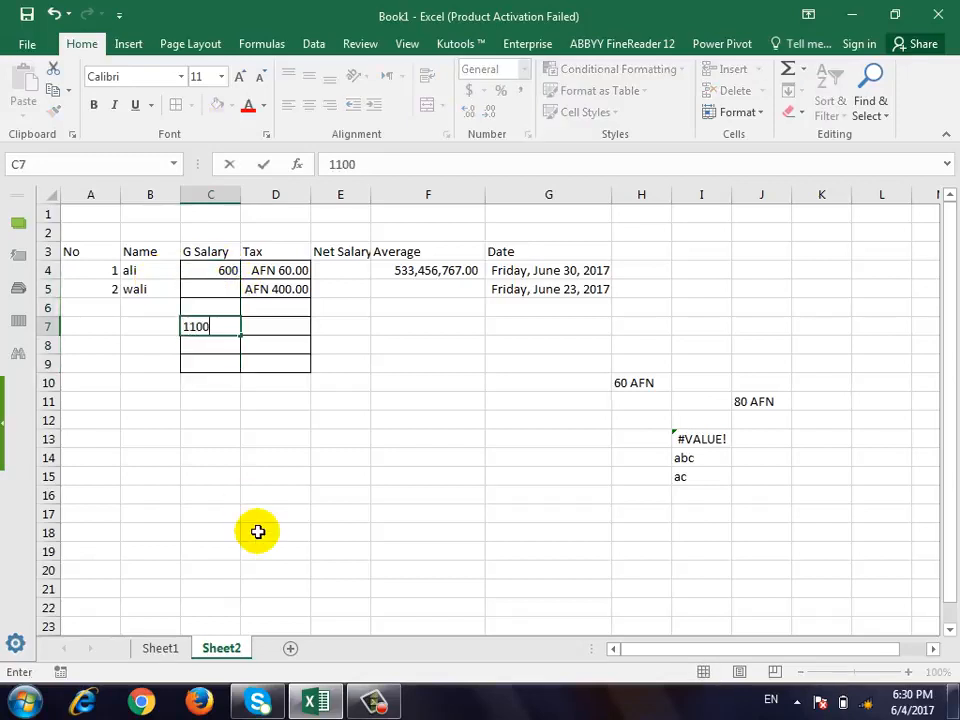
{"action": "key", "text": "Return"}
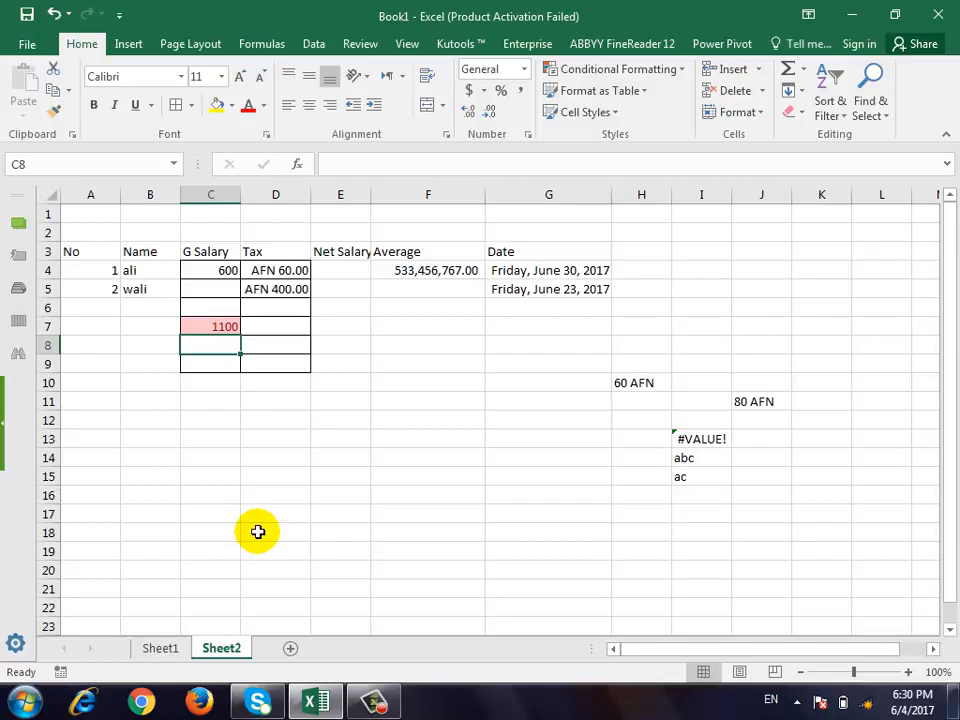
{"action": "type", "text": "55"}
{"action": "key", "text": "Up"}
{"action": "key", "text": "Up"}
{"action": "key", "text": "Up"}
{"action": "key", "text": "Up"}
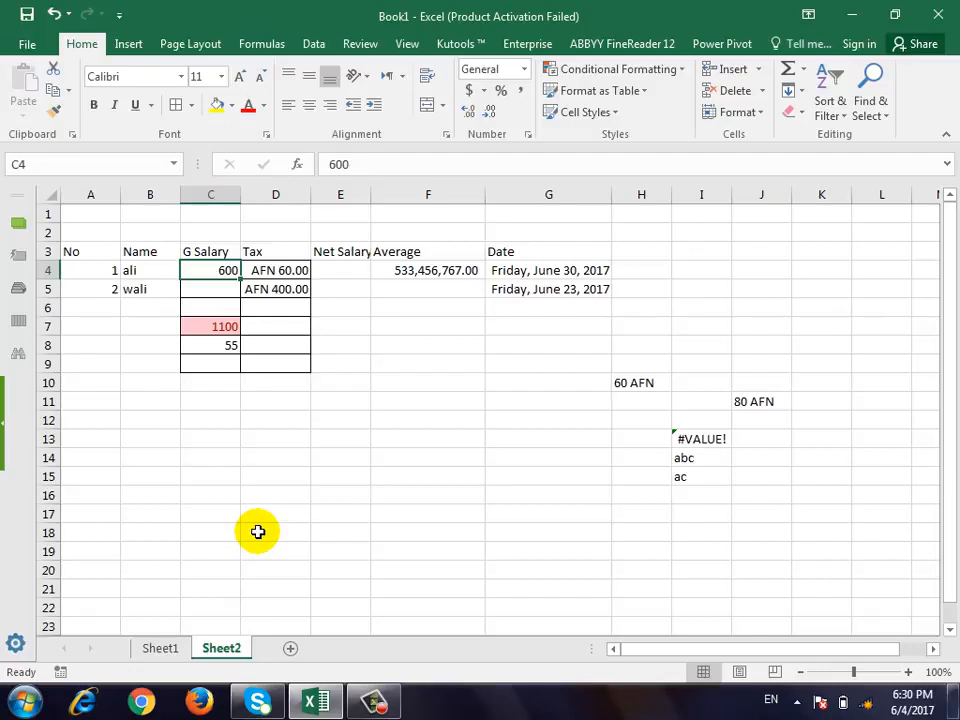
{"action": "type", "text": "1200"}
{"action": "key", "text": "Return"}
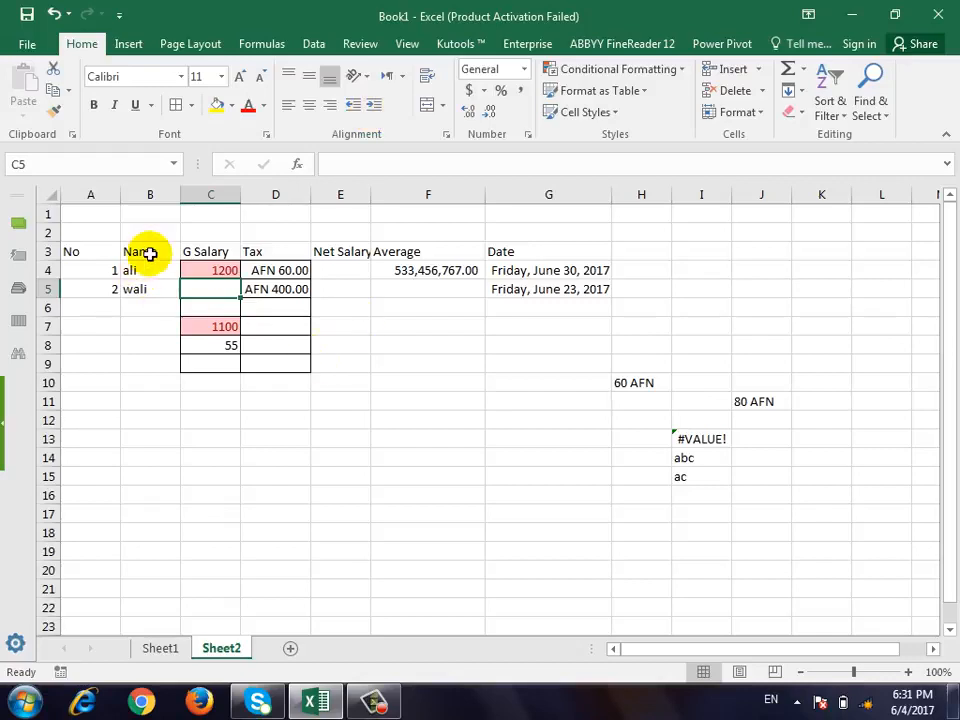
- Open the Less Than highlight rule for the G Salary cells C4:C9 and close it without applying
{"action": "left_click_drag", "start_coordinate": [194, 271], "coordinate": [206, 364]}
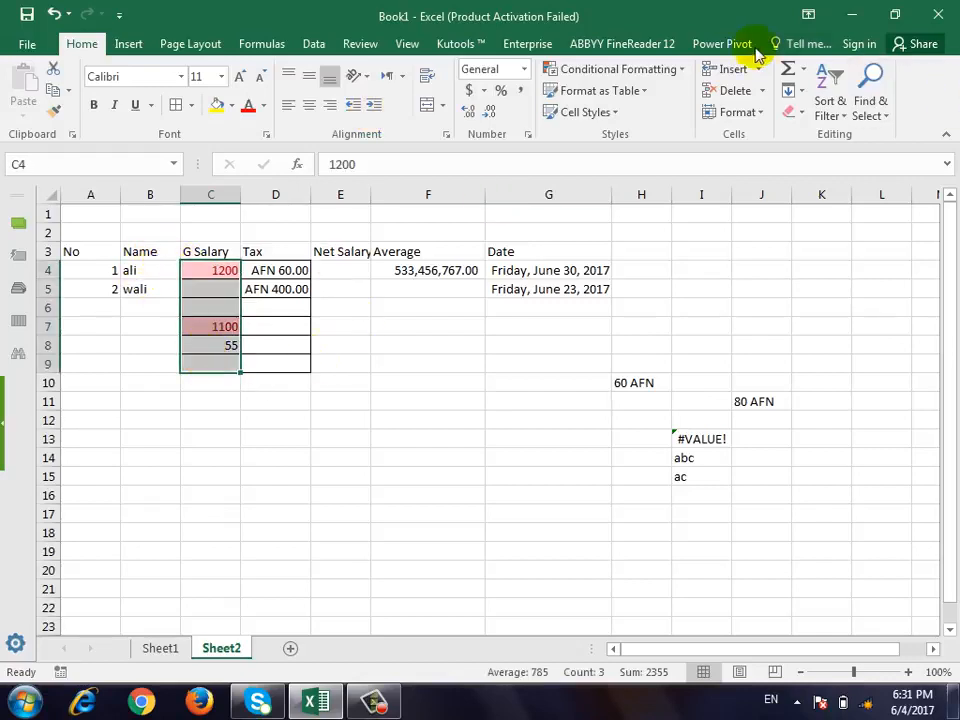
{"action": "left_click", "coordinate": [680, 70]}
{"action": "mouse_move", "coordinate": [632, 101]}
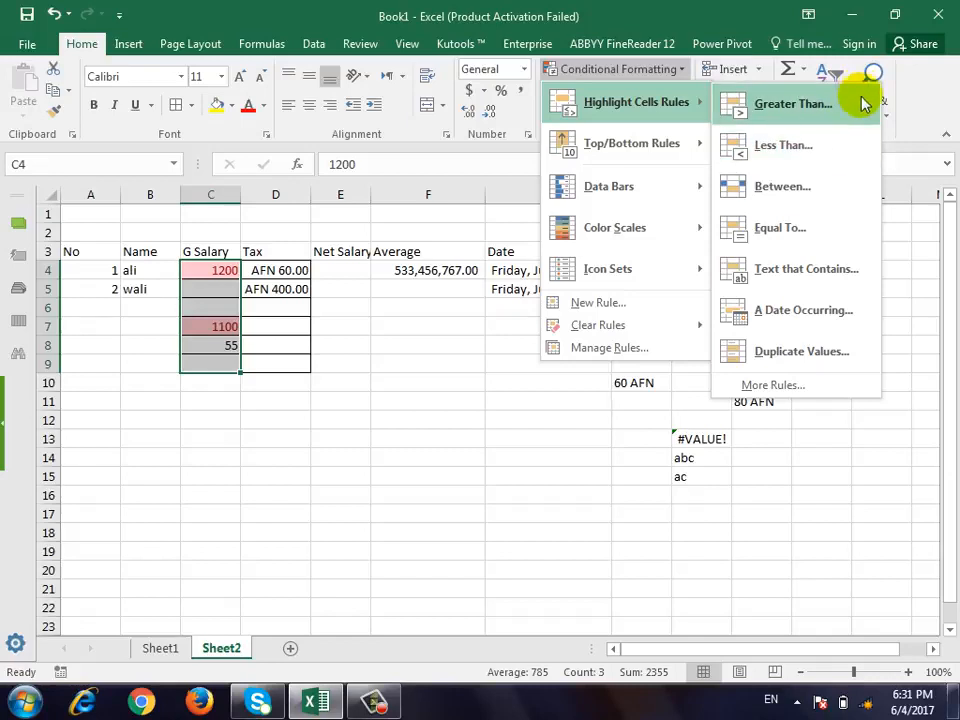
{"action": "left_click", "coordinate": [784, 145]}
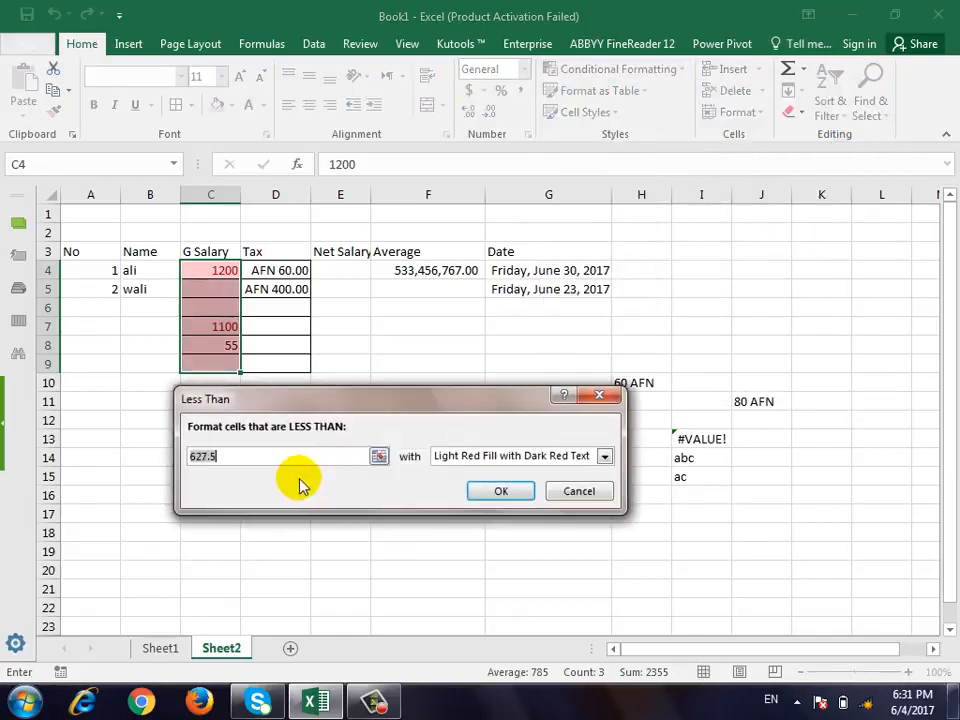
{"action": "left_click", "coordinate": [576, 494]}
- Examine the date periods and format choices of the A Date Occurring highlight rule without applying it
{"action": "left_click", "coordinate": [686, 69]}
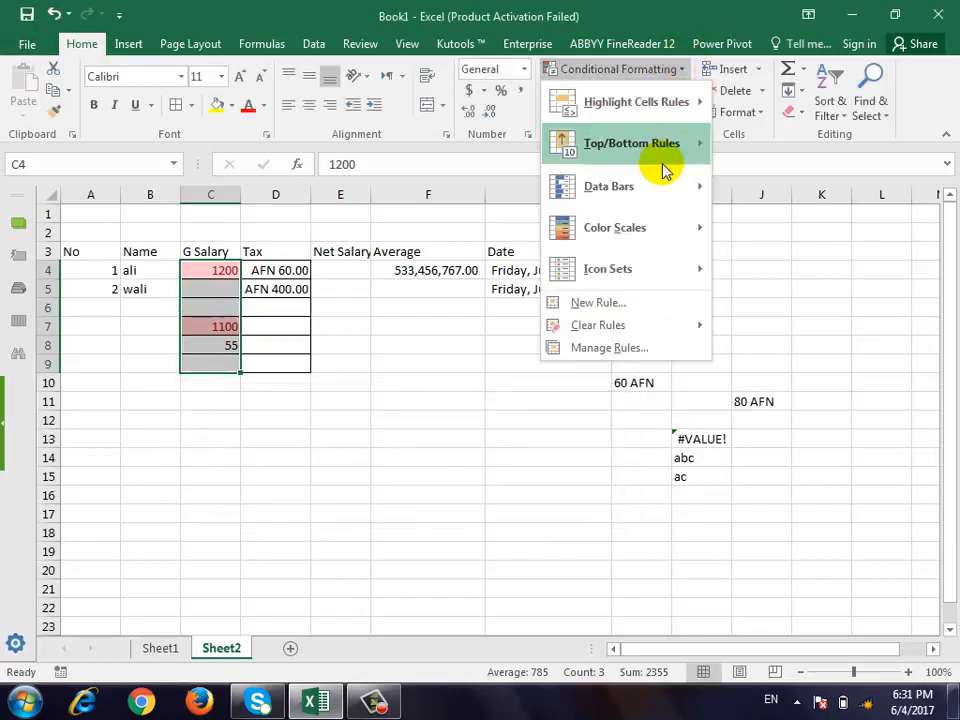
{"action": "mouse_move", "coordinate": [675, 95]}
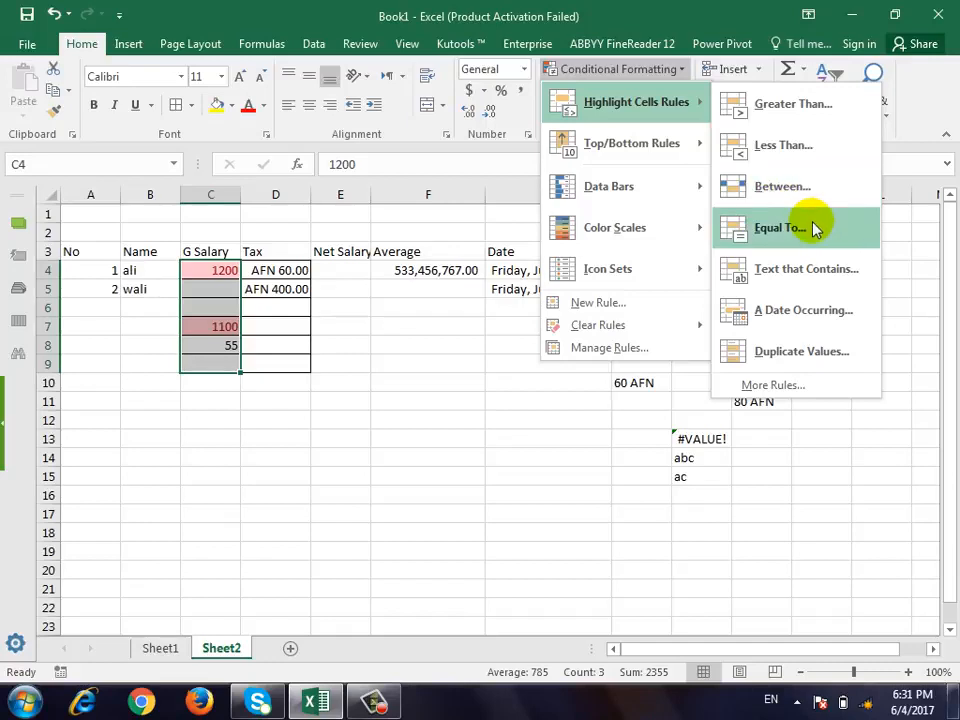
{"action": "left_click", "coordinate": [838, 313]}
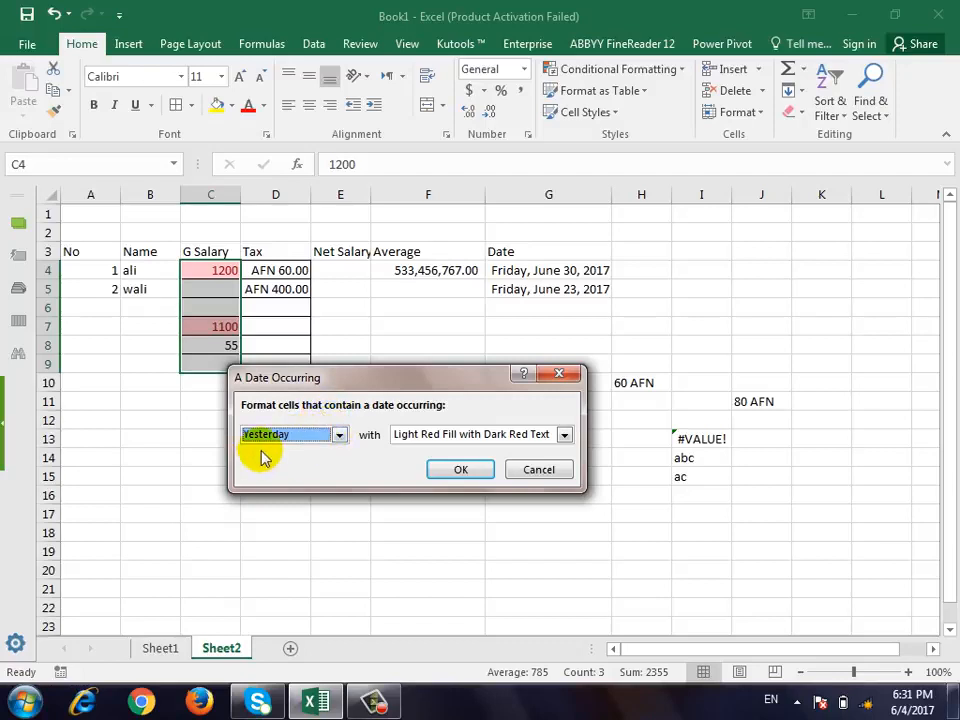
{"action": "left_click", "coordinate": [428, 438]}
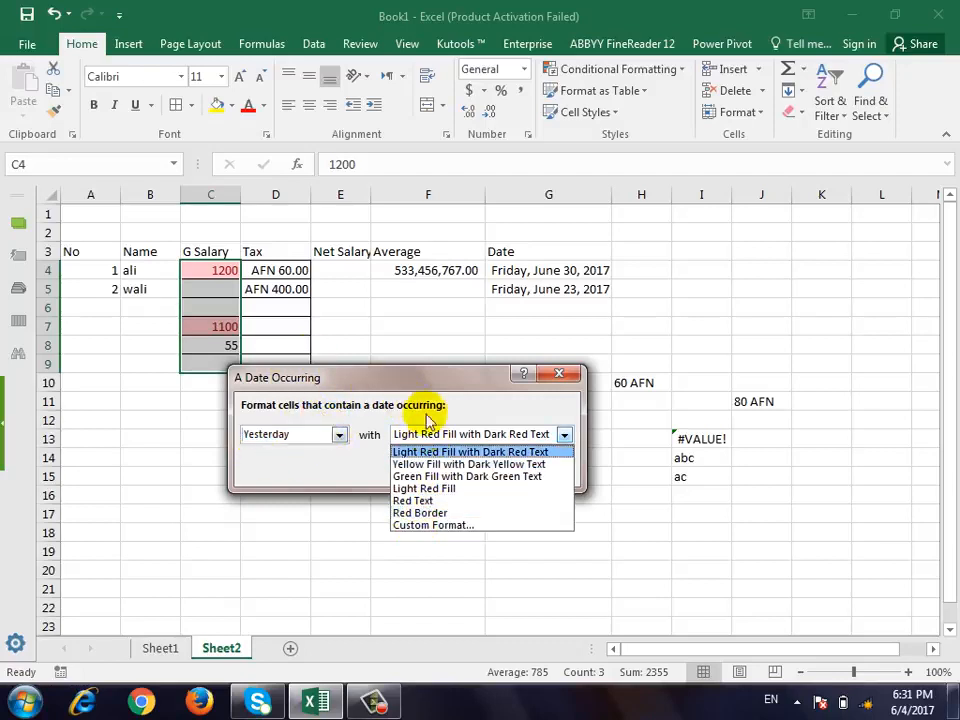
{"action": "left_click", "coordinate": [428, 434]}
{"action": "left_click", "coordinate": [339, 434]}
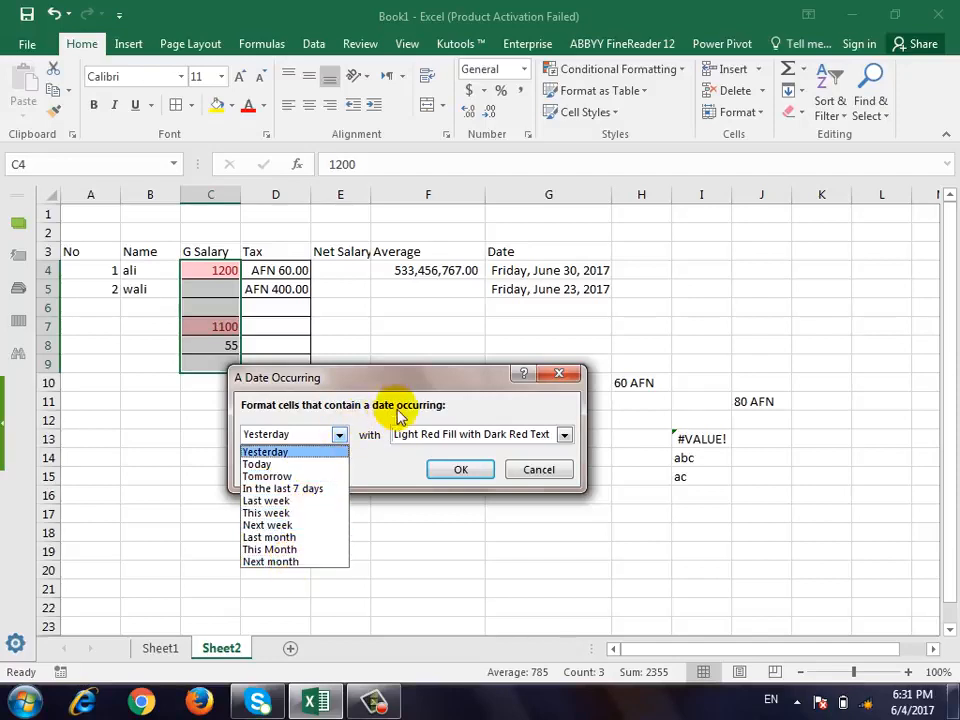
{"action": "left_click", "coordinate": [556, 472]}
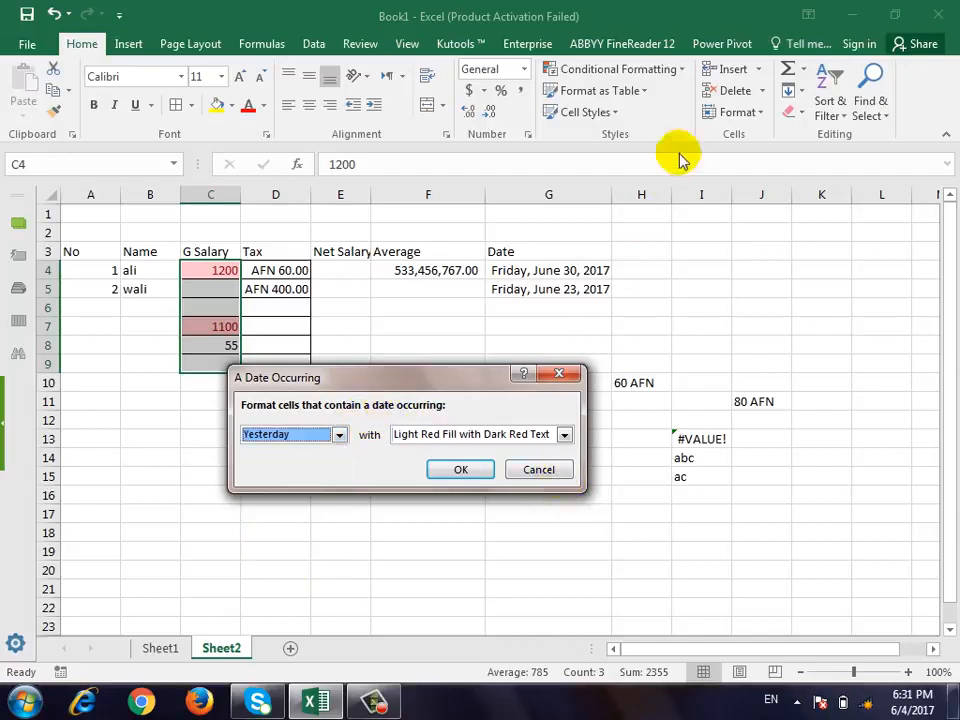
{"action": "left_click", "coordinate": [540, 470]}
- Apply all borders to the Name cells B4:B9 and highlight their duplicate values with Yellow Fill with Dark Yellow Text
{"action": "left_click", "coordinate": [682, 69]}
{"action": "mouse_move", "coordinate": [675, 101]}
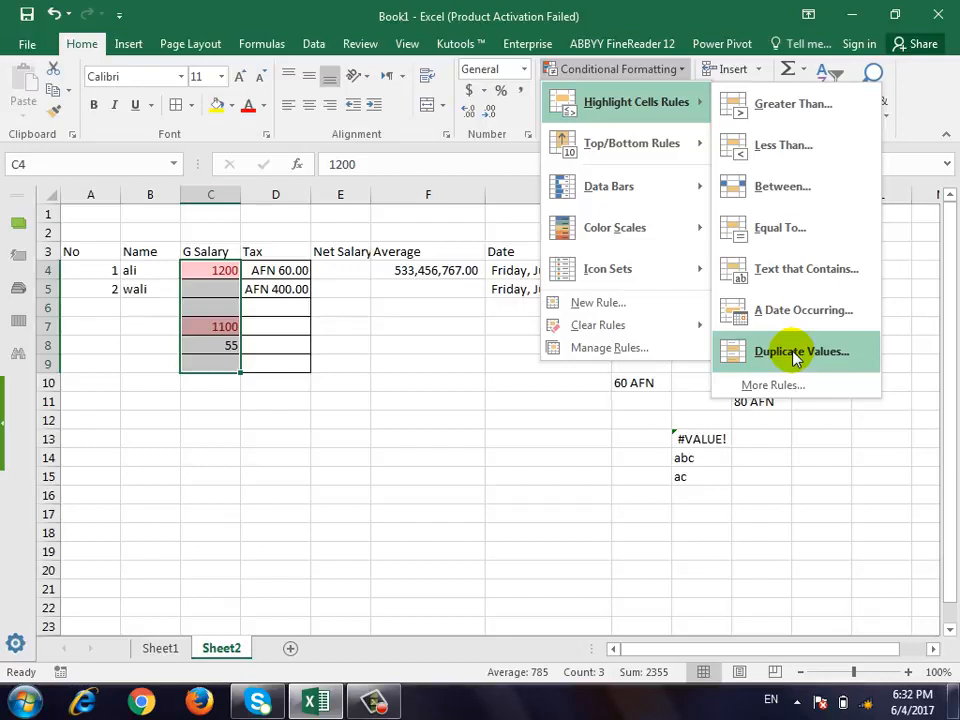
{"action": "left_click", "coordinate": [94, 270]}
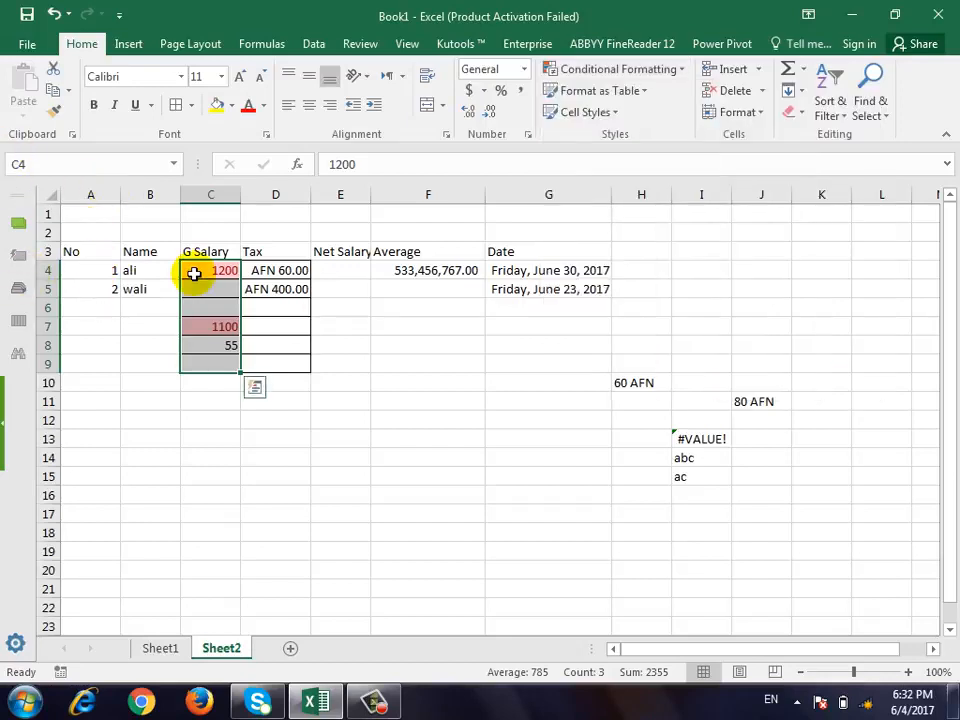
{"action": "left_click_drag", "start_coordinate": [139, 270], "coordinate": [141, 362]}
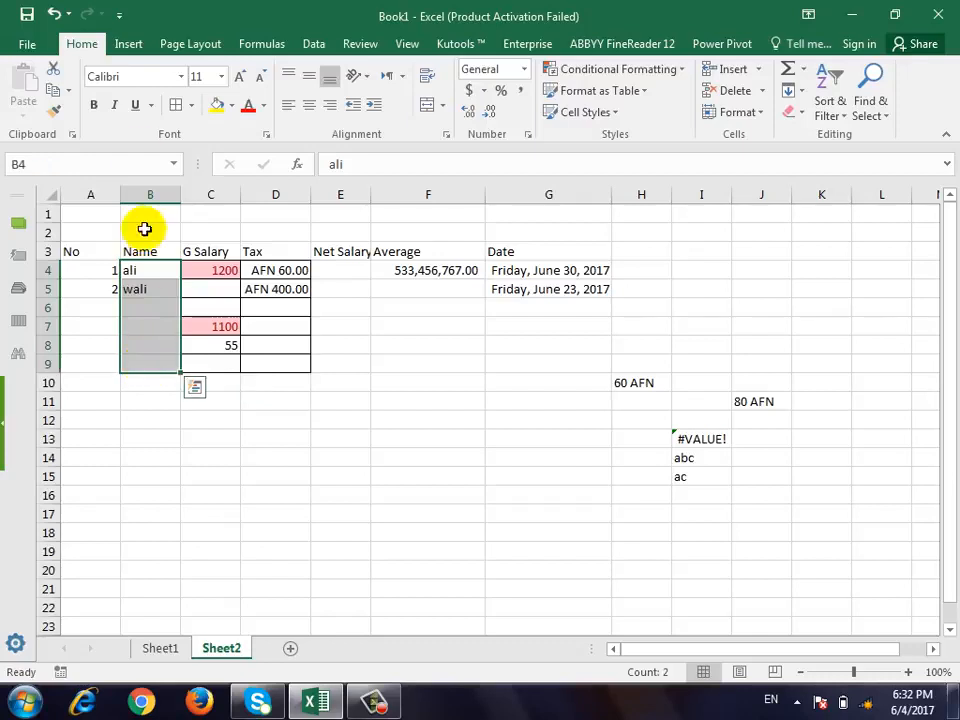
{"action": "left_click", "coordinate": [681, 69]}
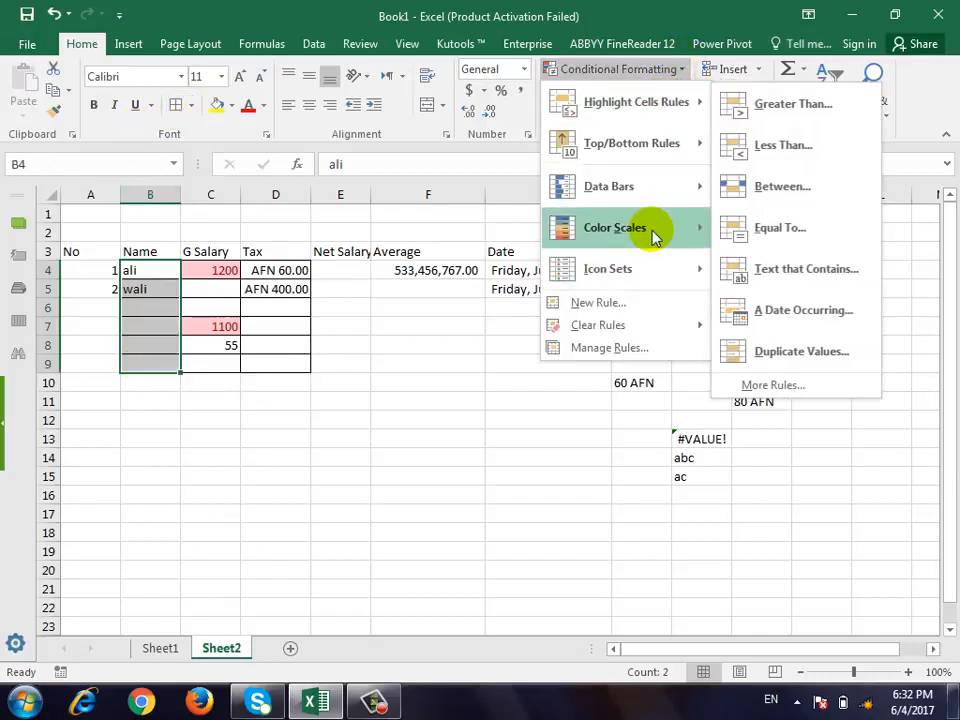
{"action": "left_click", "coordinate": [765, 351]}
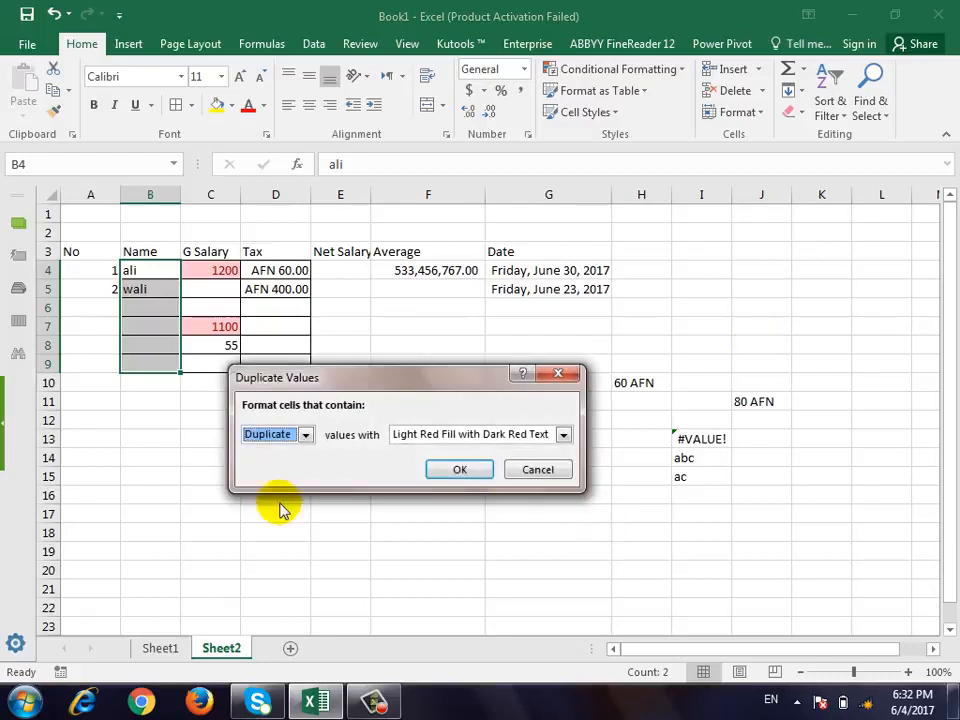
{"action": "left_click", "coordinate": [450, 434]}
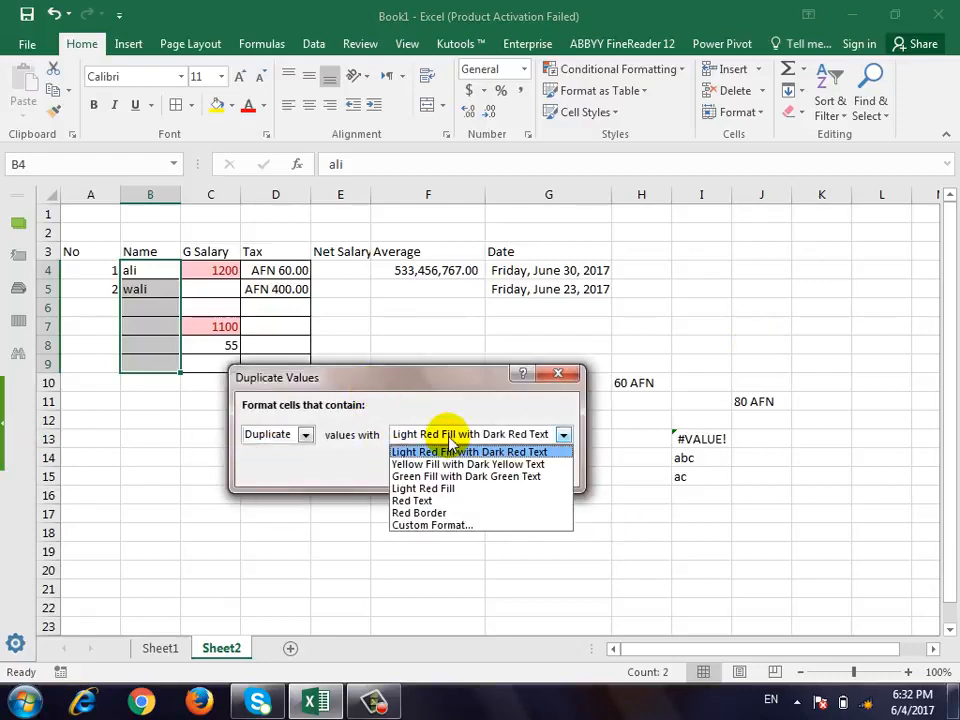
{"action": "left_click", "coordinate": [455, 464]}
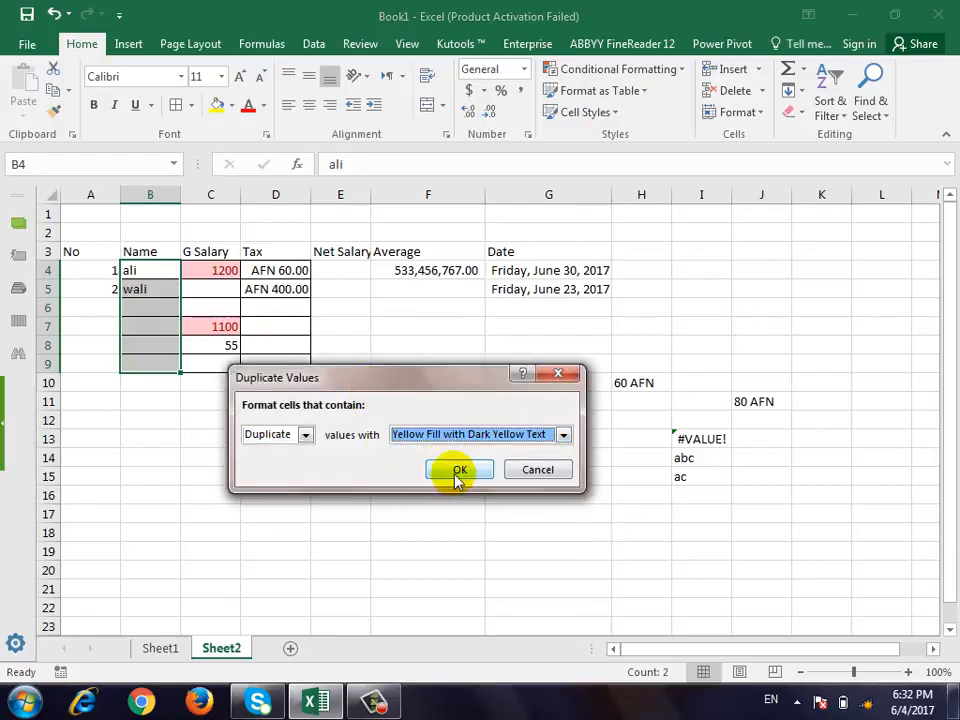
{"action": "left_click", "coordinate": [456, 470]}
- Enter the name from B4 again in B6 and the name from B5 again in B7
{"action": "left_click", "coordinate": [152, 308]}
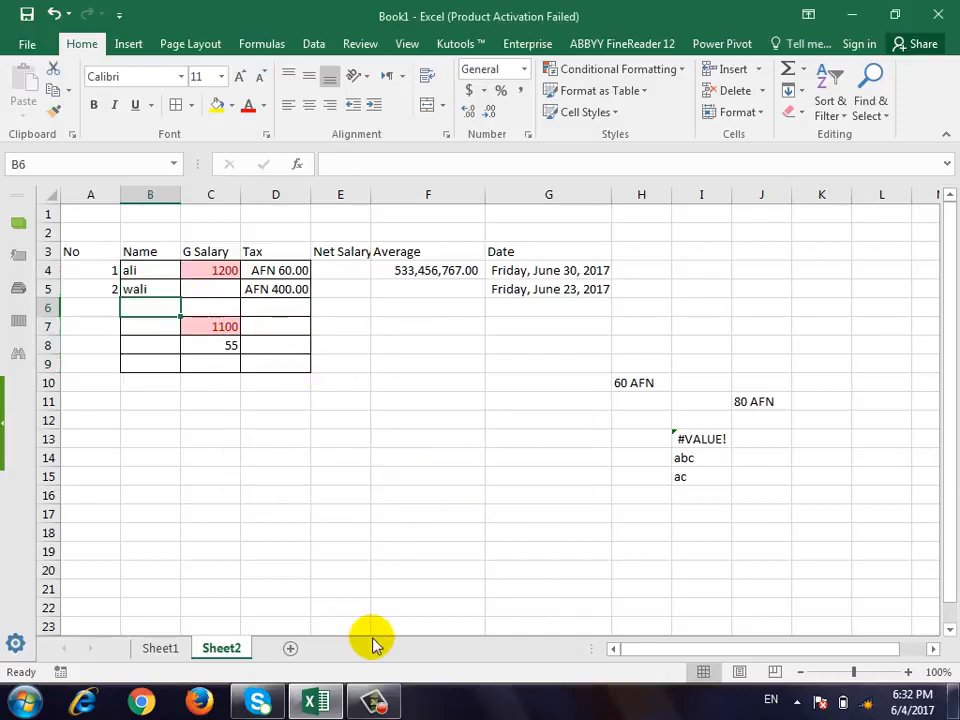
{"action": "type", "text": "ali"}
{"action": "key", "text": "Return"}
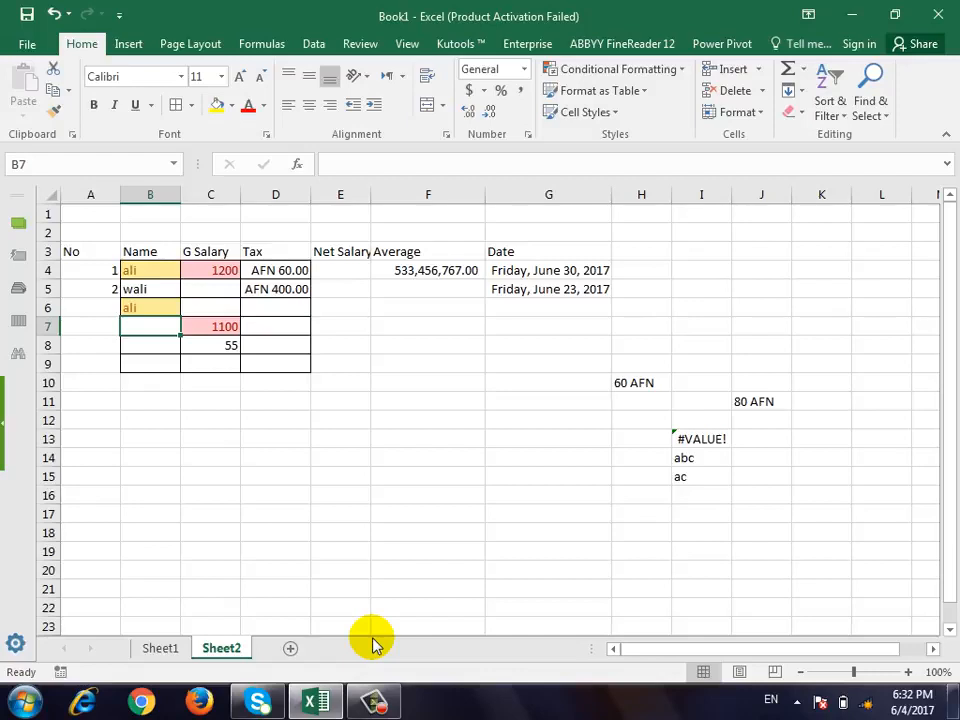
{"action": "type", "text": "wali"}
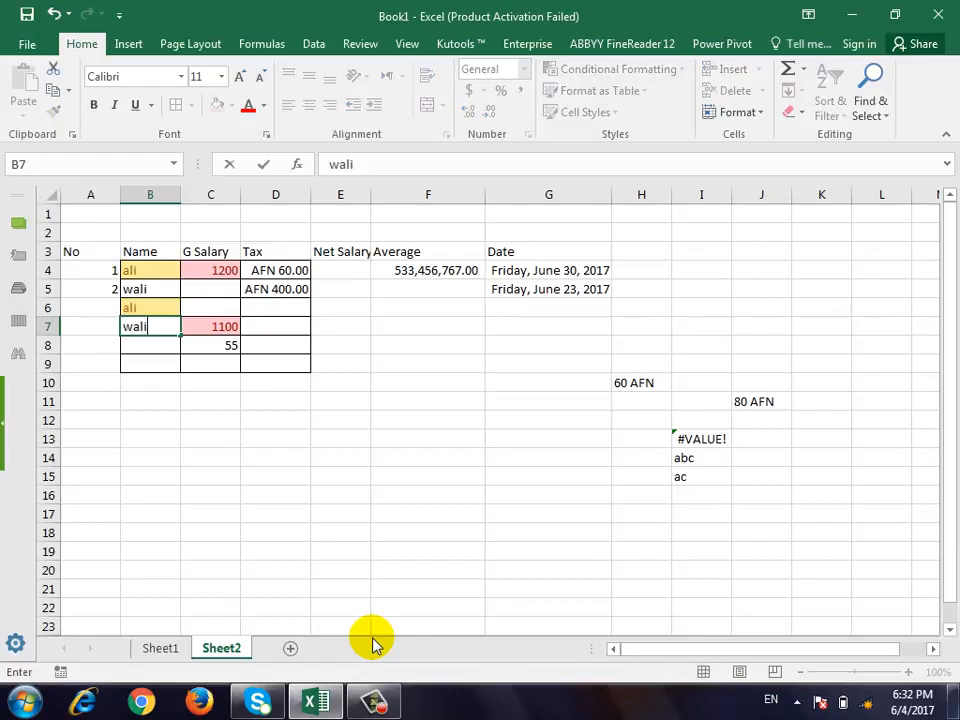
{"action": "key", "text": "Return"}
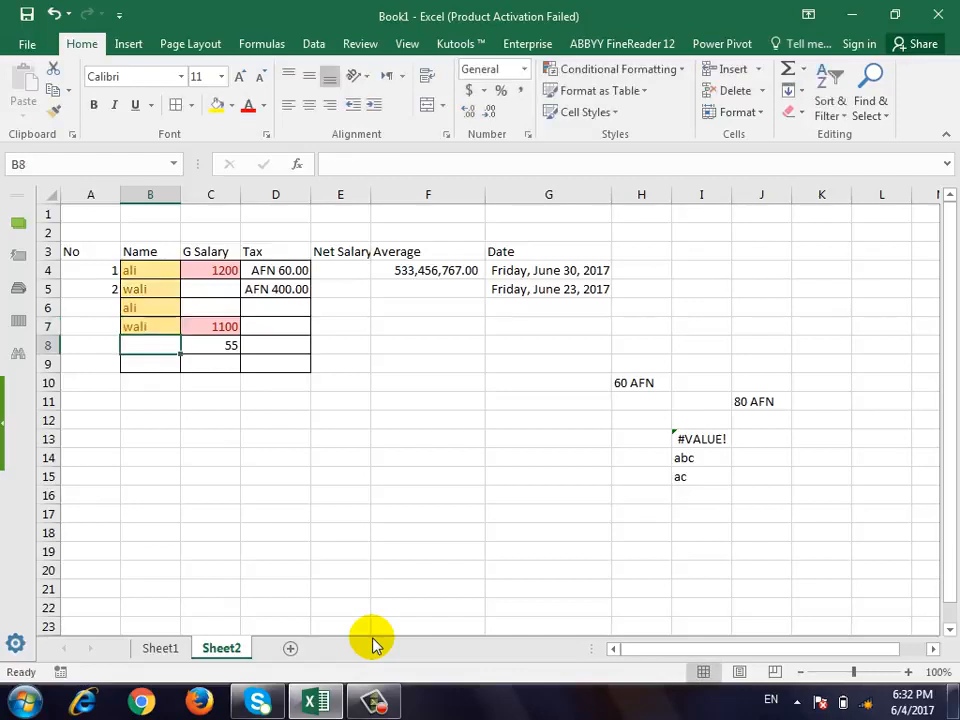
- Clear the name in cell B5 to test the duplicate highlighting
{"action": "key", "text": "Up"}
{"action": "key", "text": "Up"}
{"action": "key", "text": "Up"}
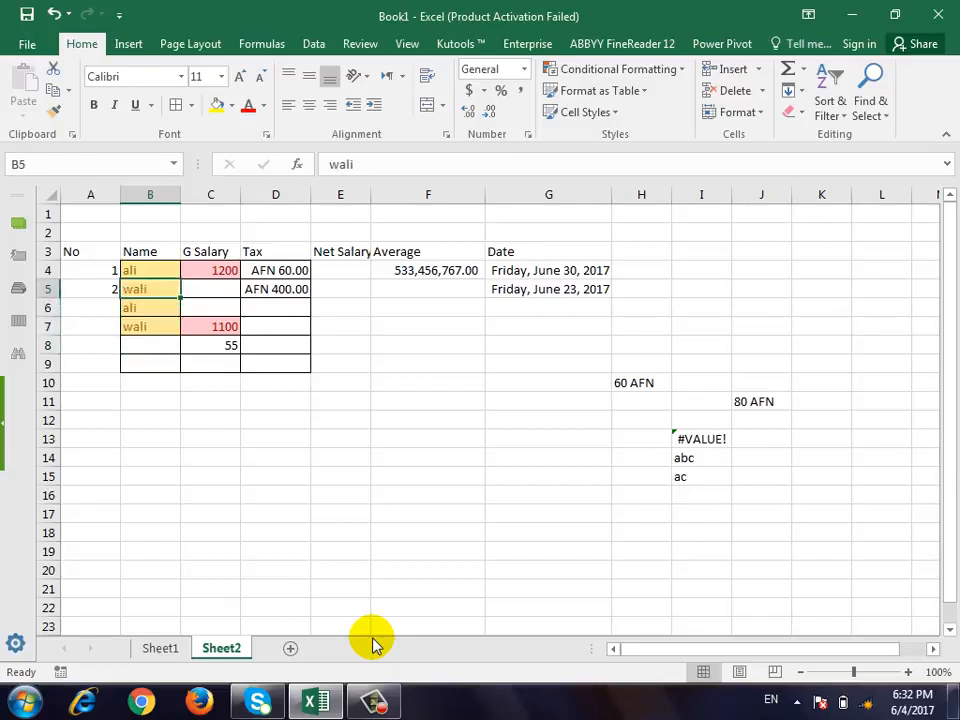
{"action": "key", "text": "Delete"}
{"action": "key", "text": "Down"}
{"action": "key", "text": "Down"}
{"action": "key", "text": "Down"}
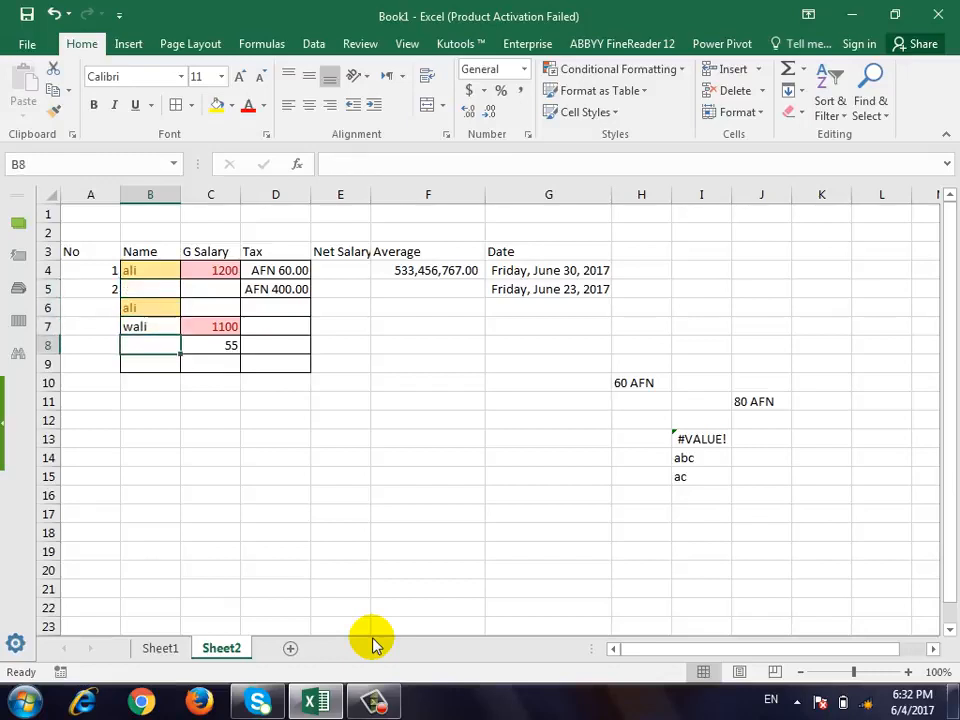